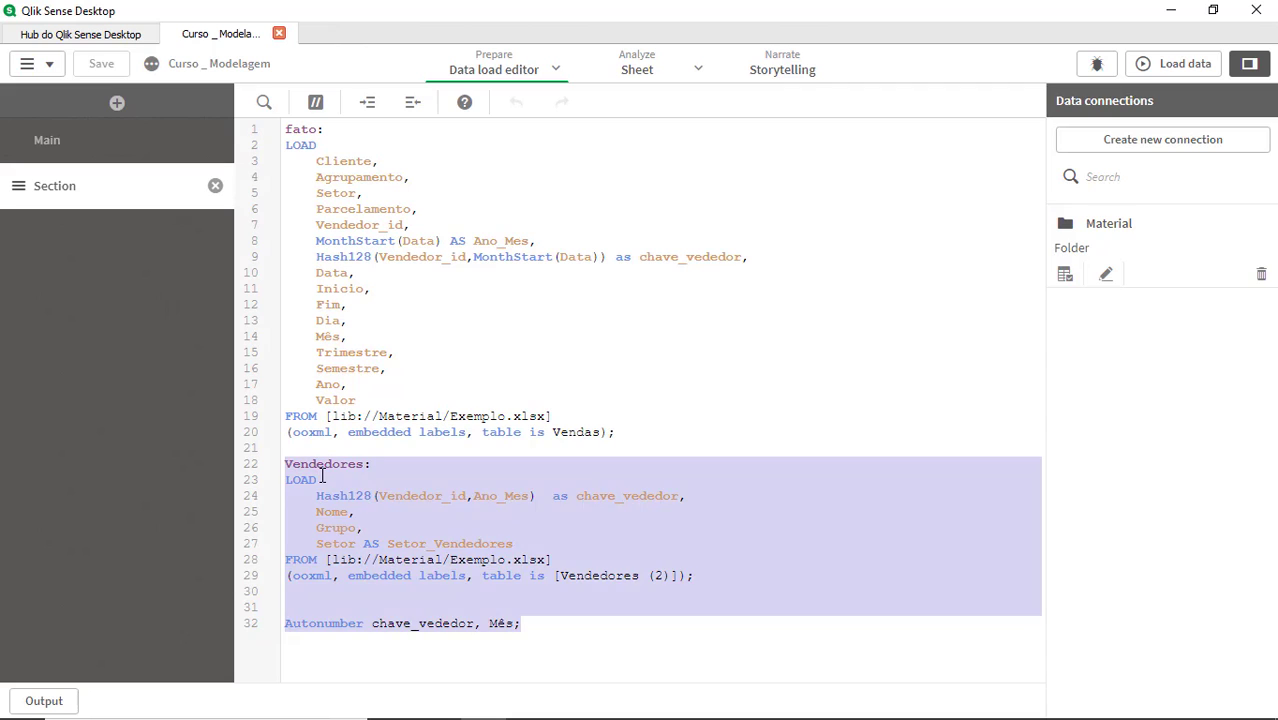
Step: Delete the entire existing load script from the section
key("Delete")
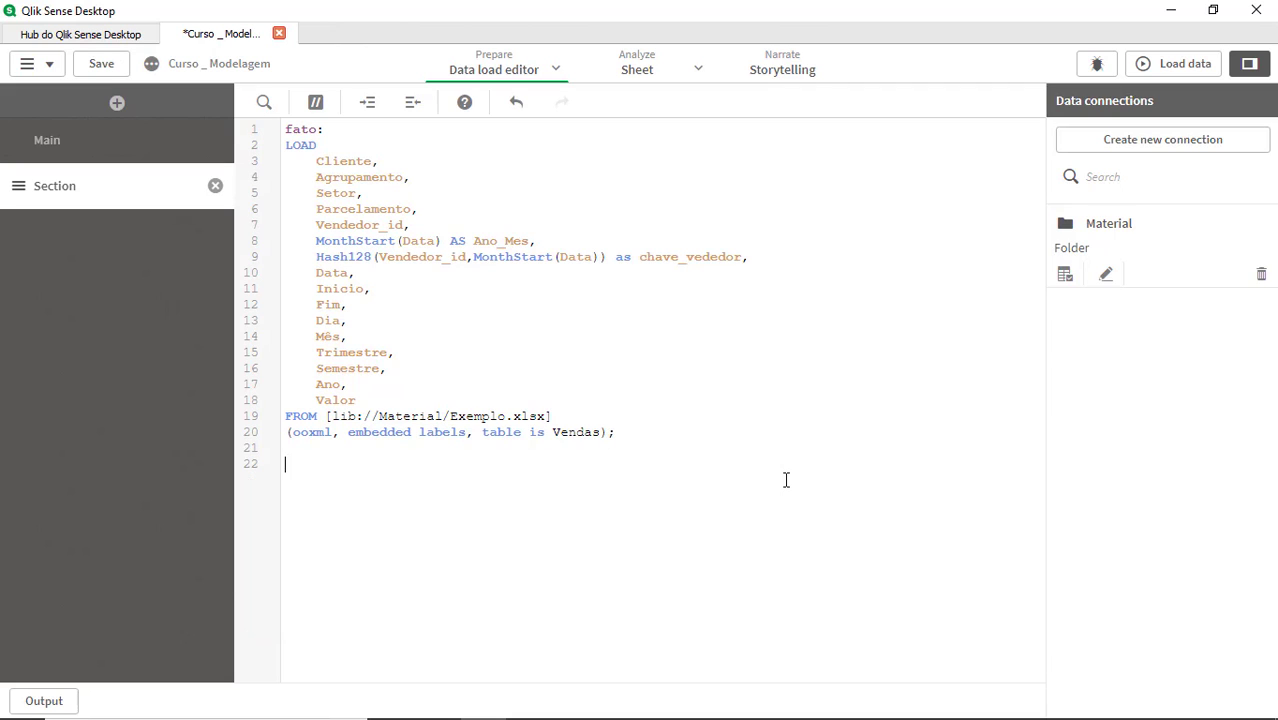
key("ctrl+a")
key("Delete")
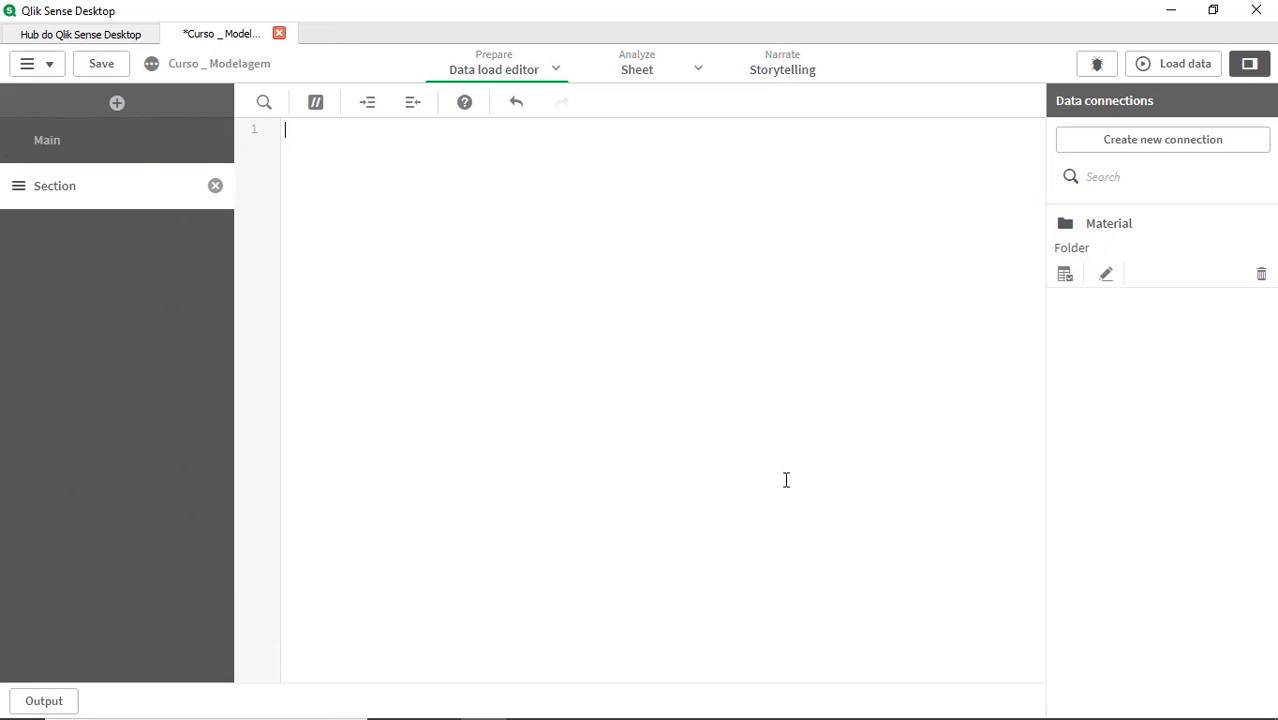
Step: Label a new table Fato: and insert a load script for all fields of the Vendas table from Exemplo.xlsx
type("Fato:")
key("Return")
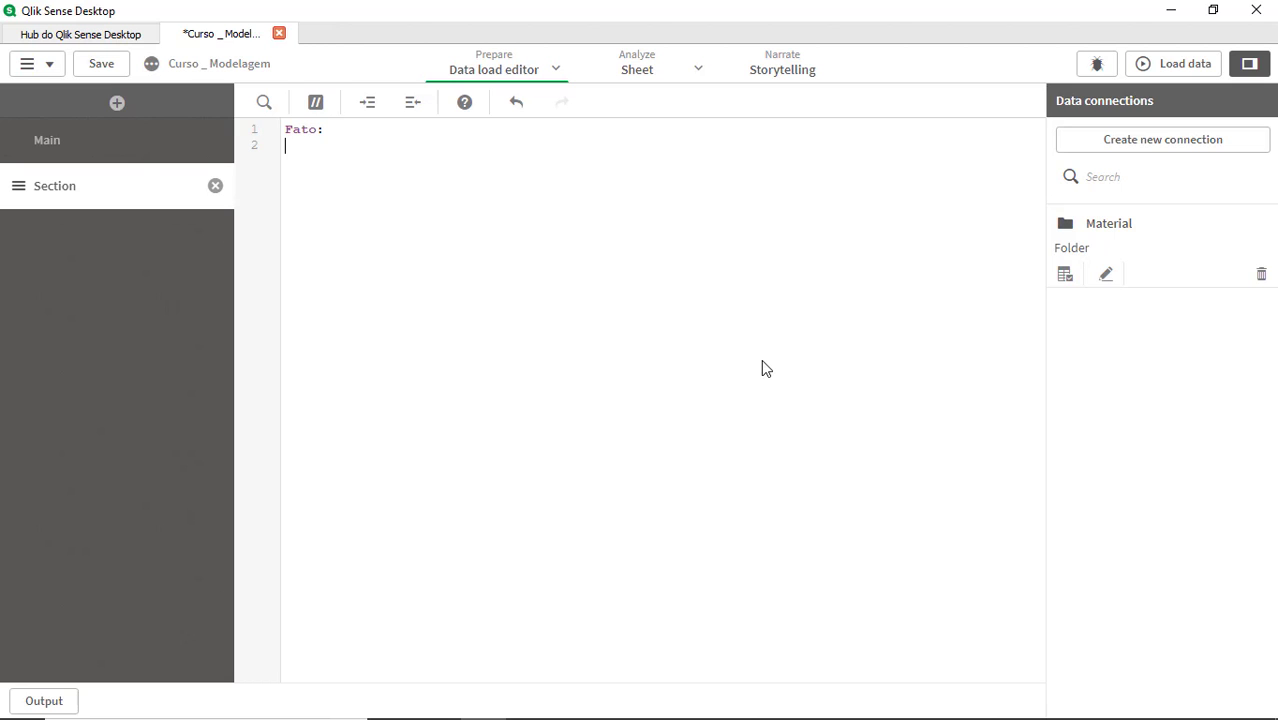
left_click(1065, 277)
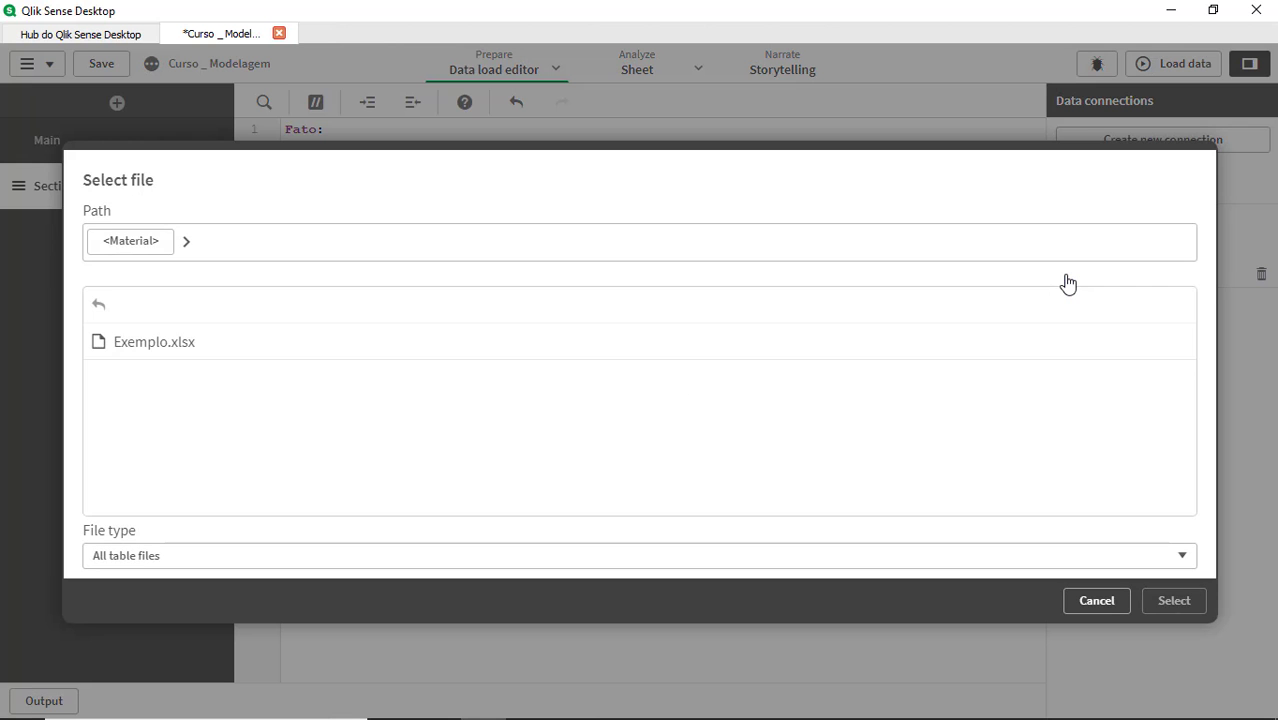
double_click(240, 351)
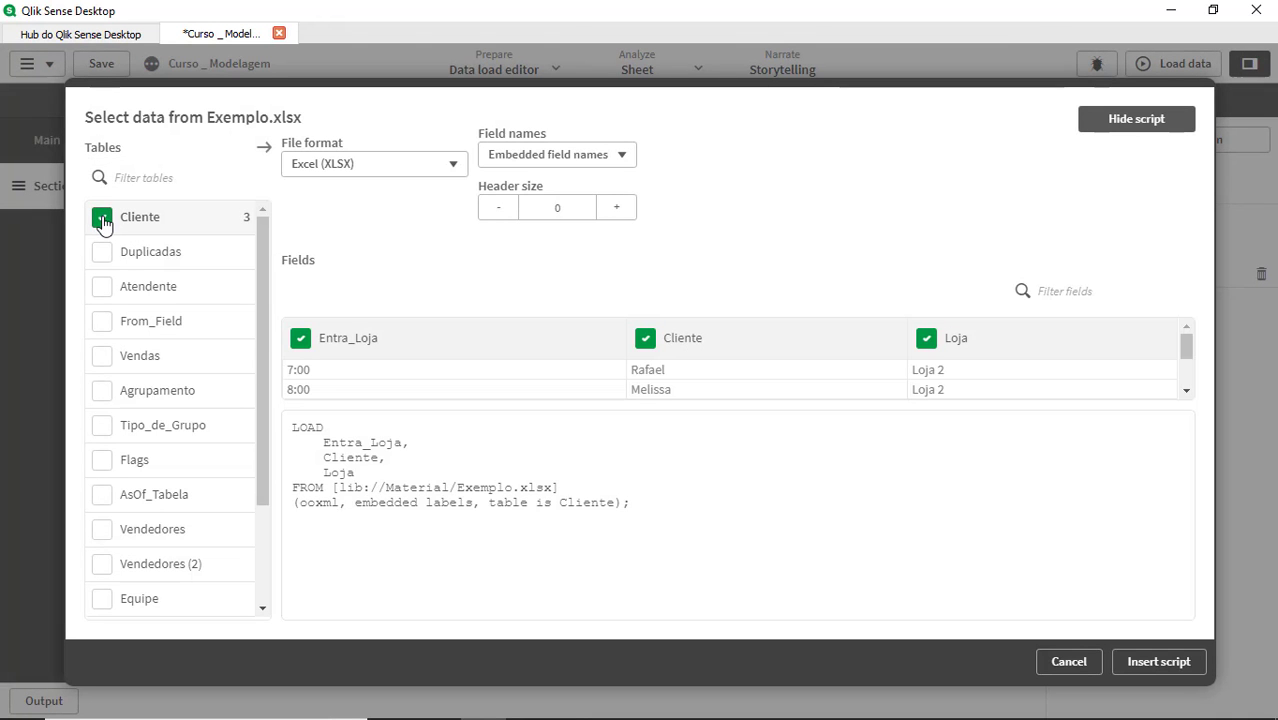
left_click(102, 218)
left_click(102, 356)
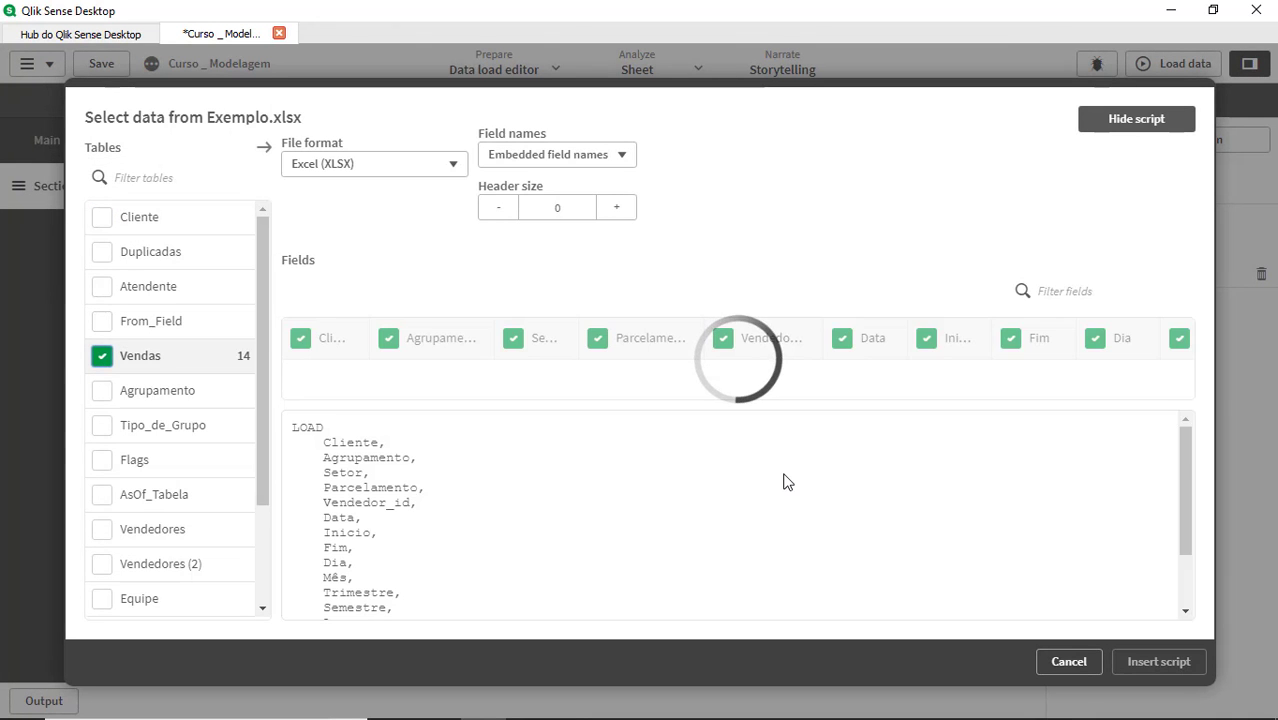
left_click(1156, 662)
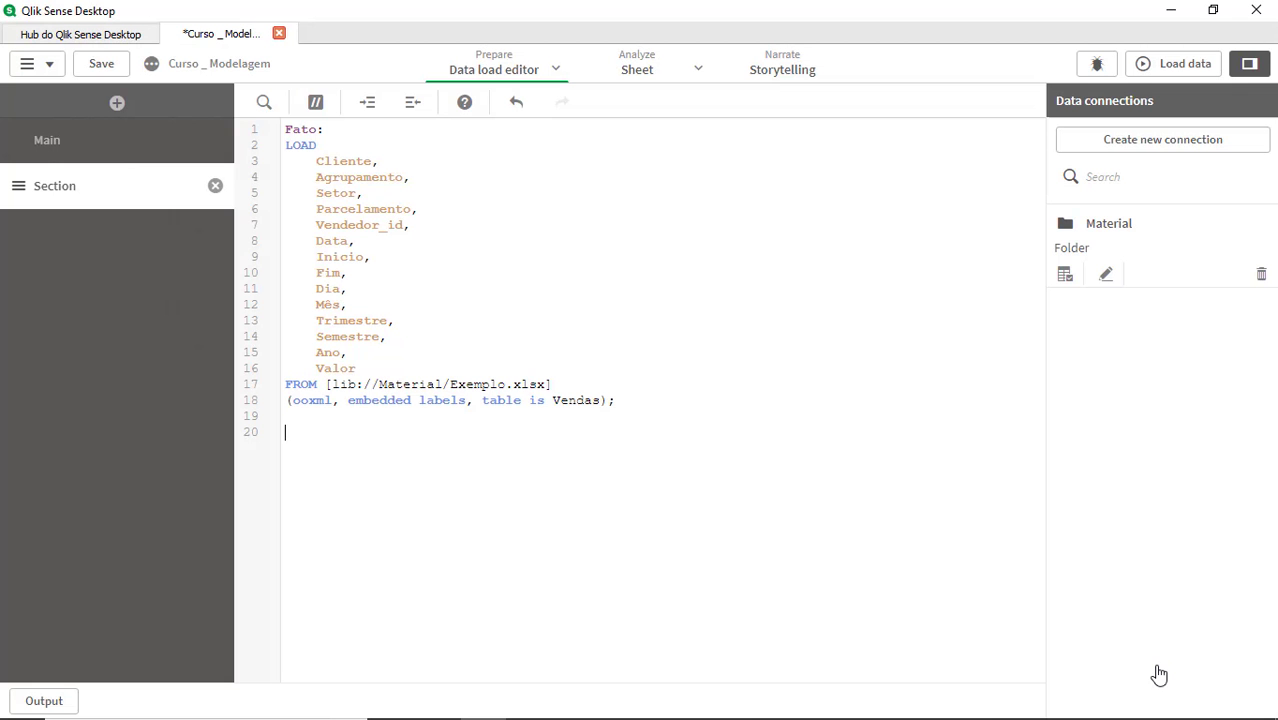
Step: Insert a second load of the Vendas table from Exemplo.xlsx below the Fato load, without a table label
left_click(1065, 277)
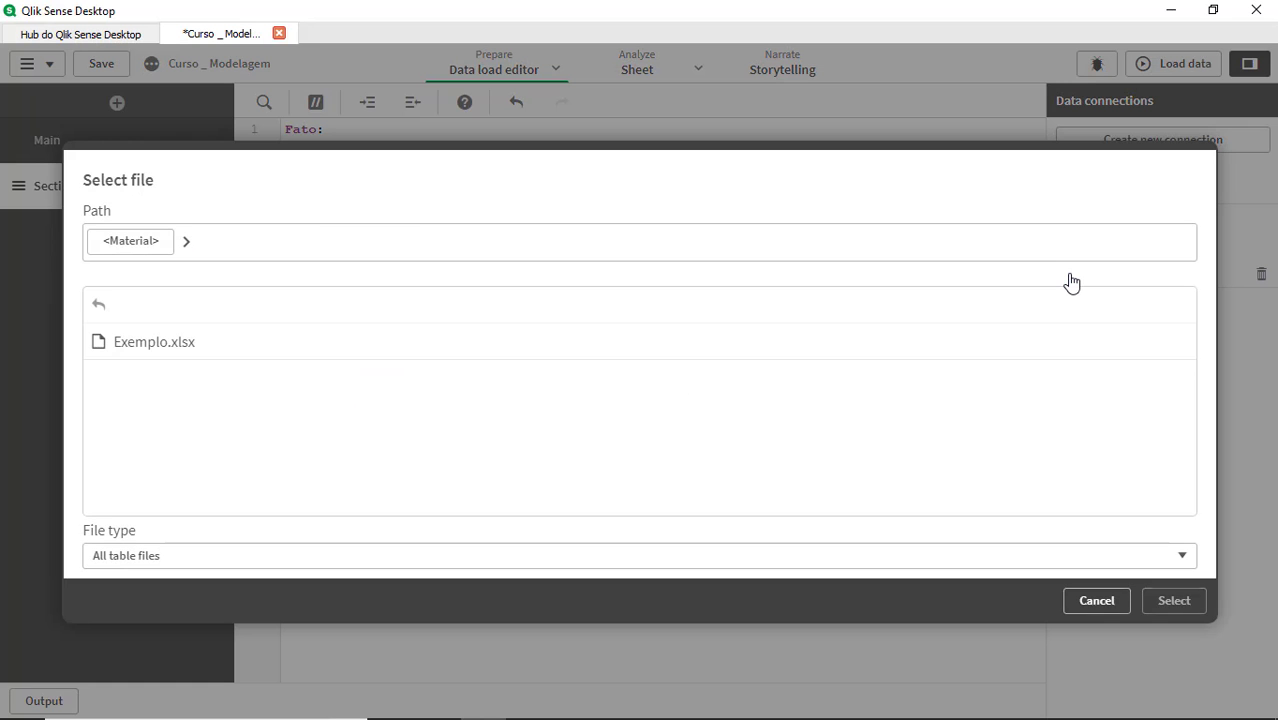
double_click(333, 357)
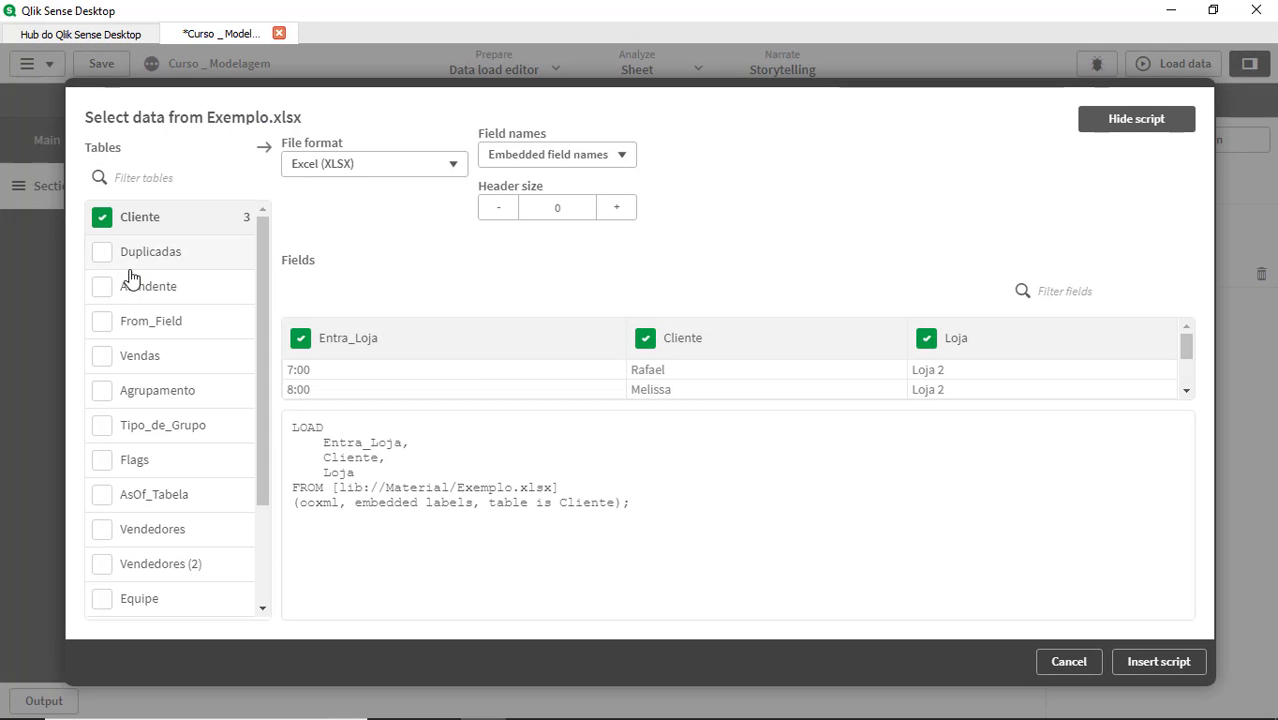
left_click(98, 222)
left_click(101, 355)
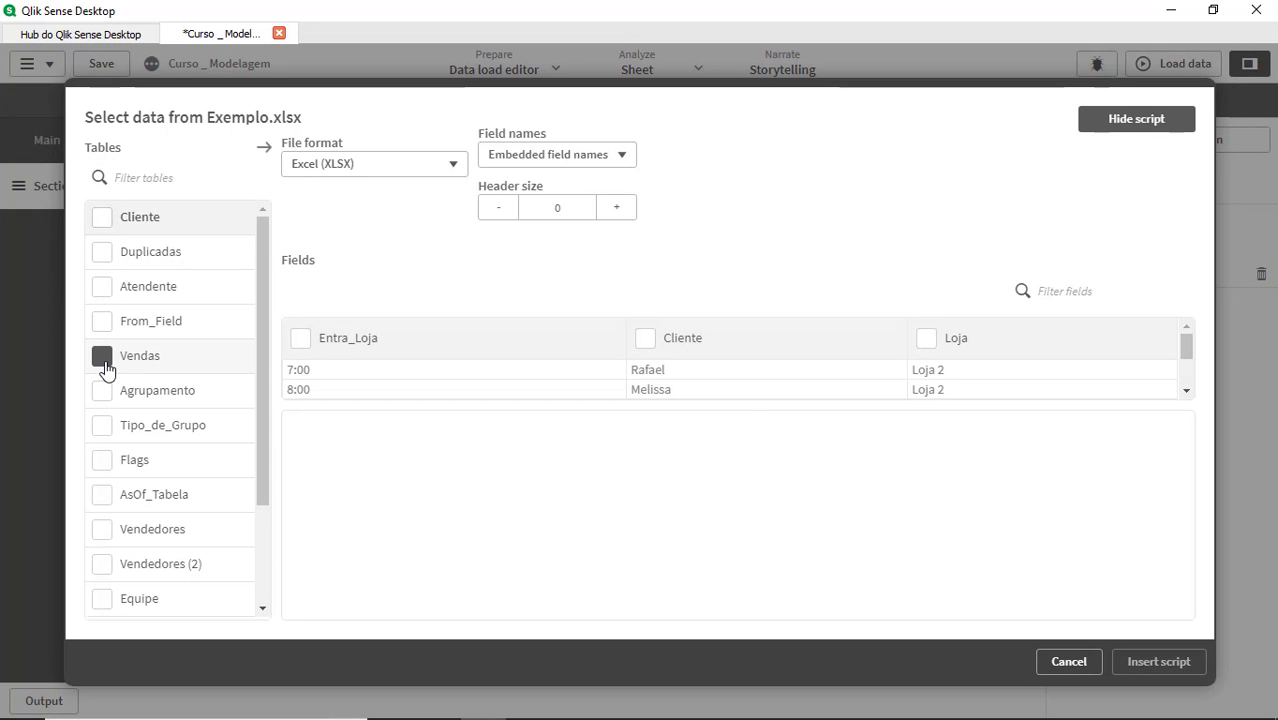
left_click(1158, 661)
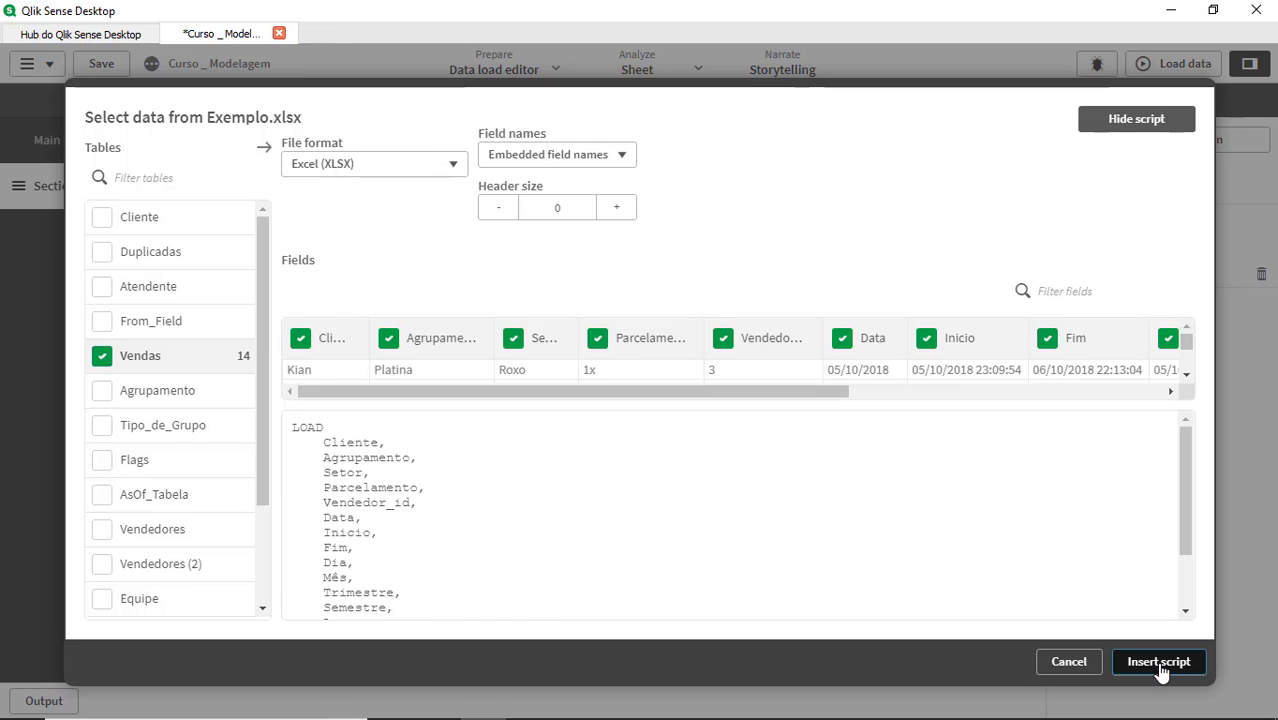
scroll(829, 456, "up", 1)
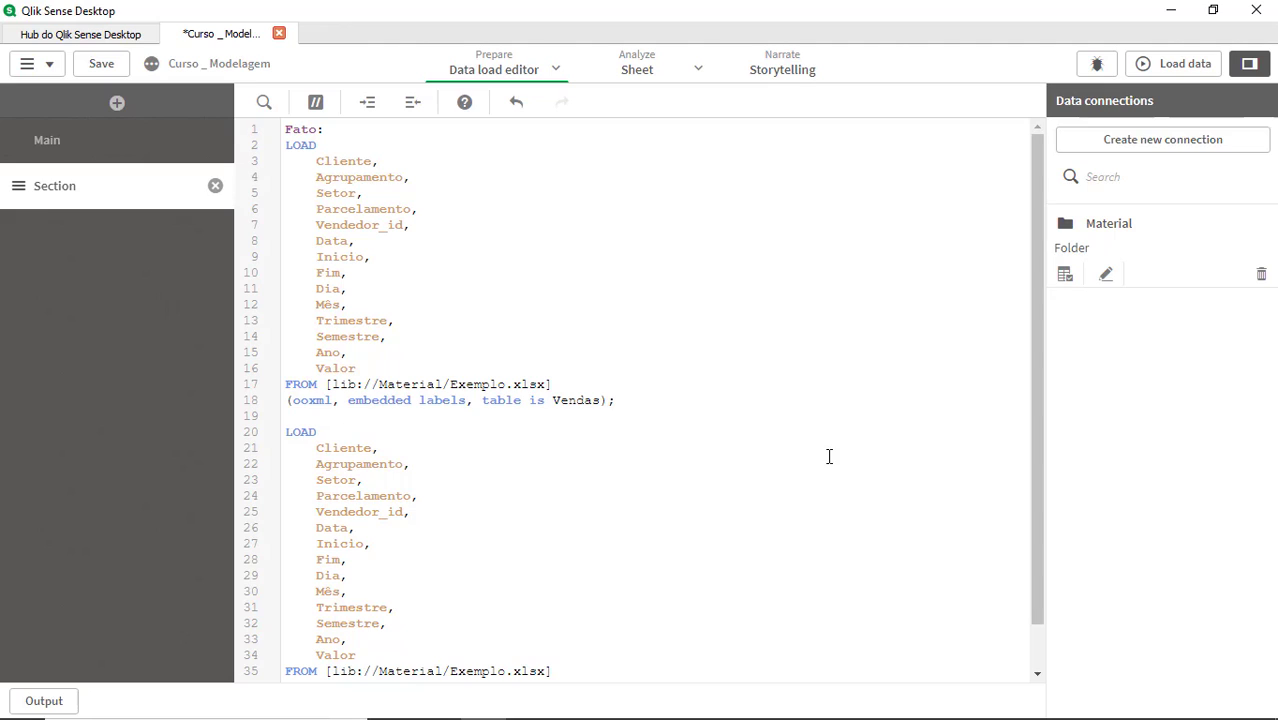
Step: Rename the current script section as Fatos and add a new section named Vendedores
double_click(53, 193)
type("Fatos")
left_click(117, 102)
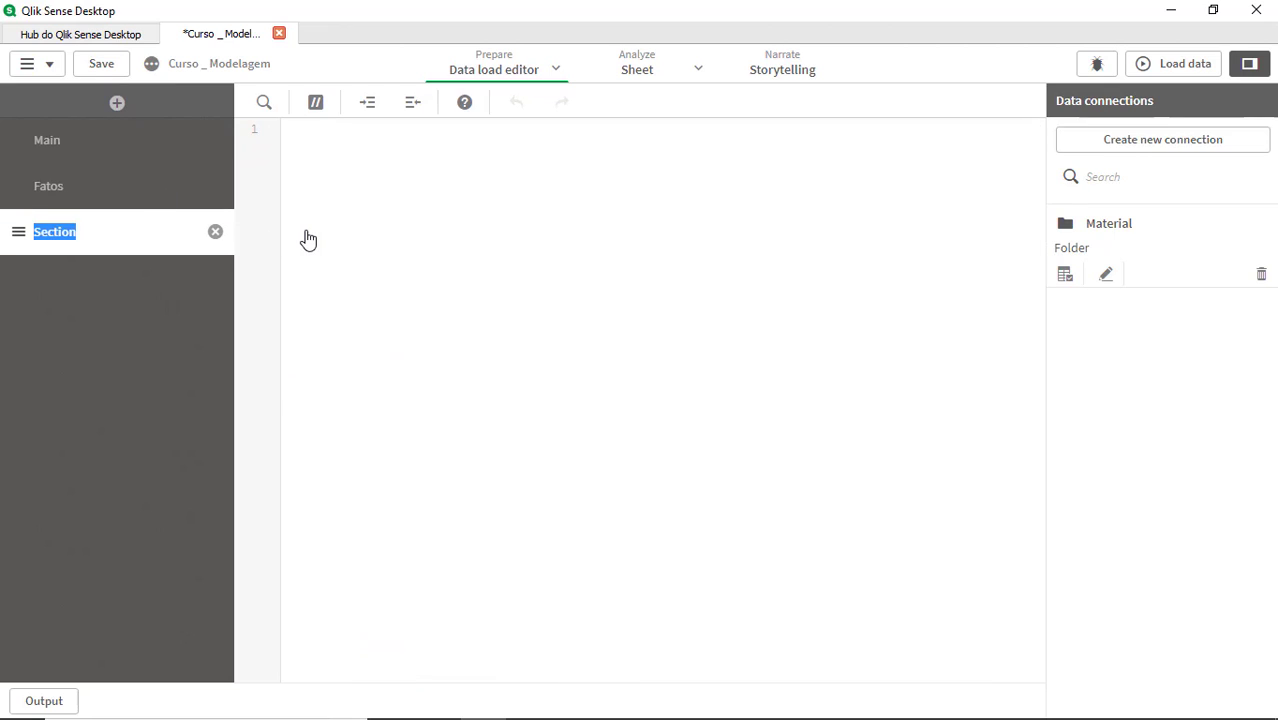
type("Vendedores")
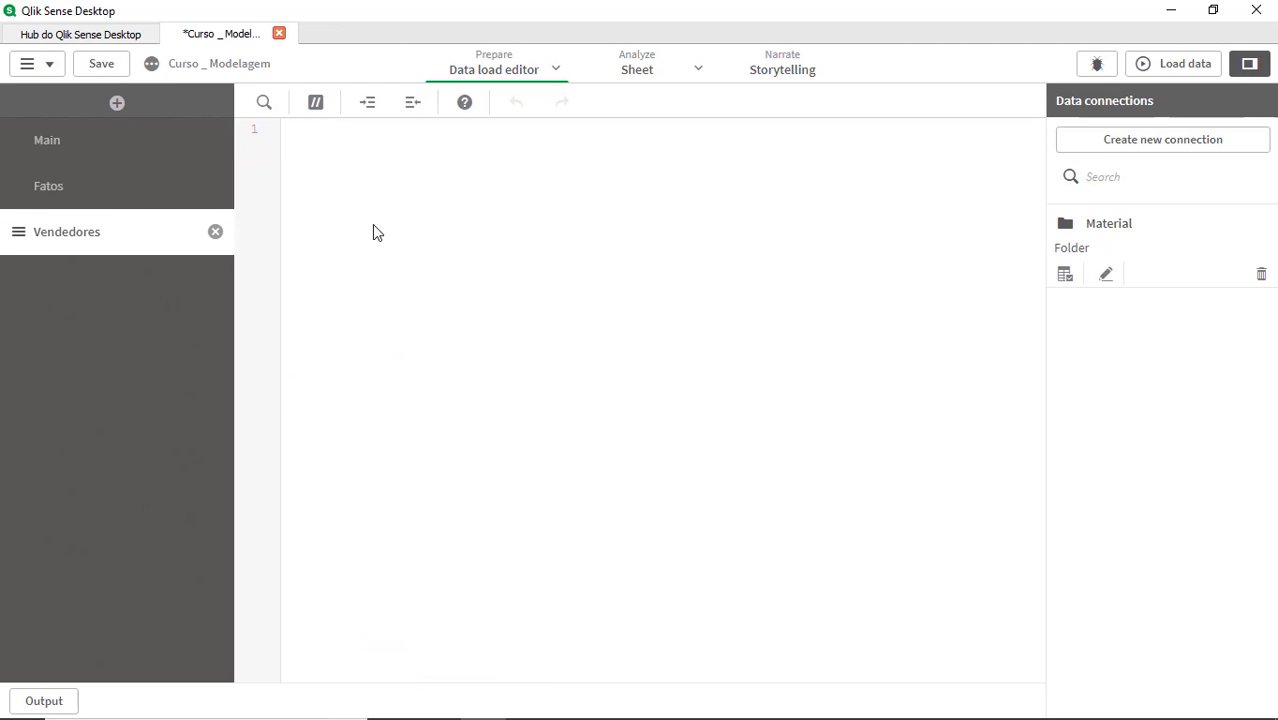
Step: Label the table vendedores: and insert a load script for the Vendedores table from Exemplo.xlsx
type("ndedores:")
left_click(1064, 275)
double_click(242, 346)
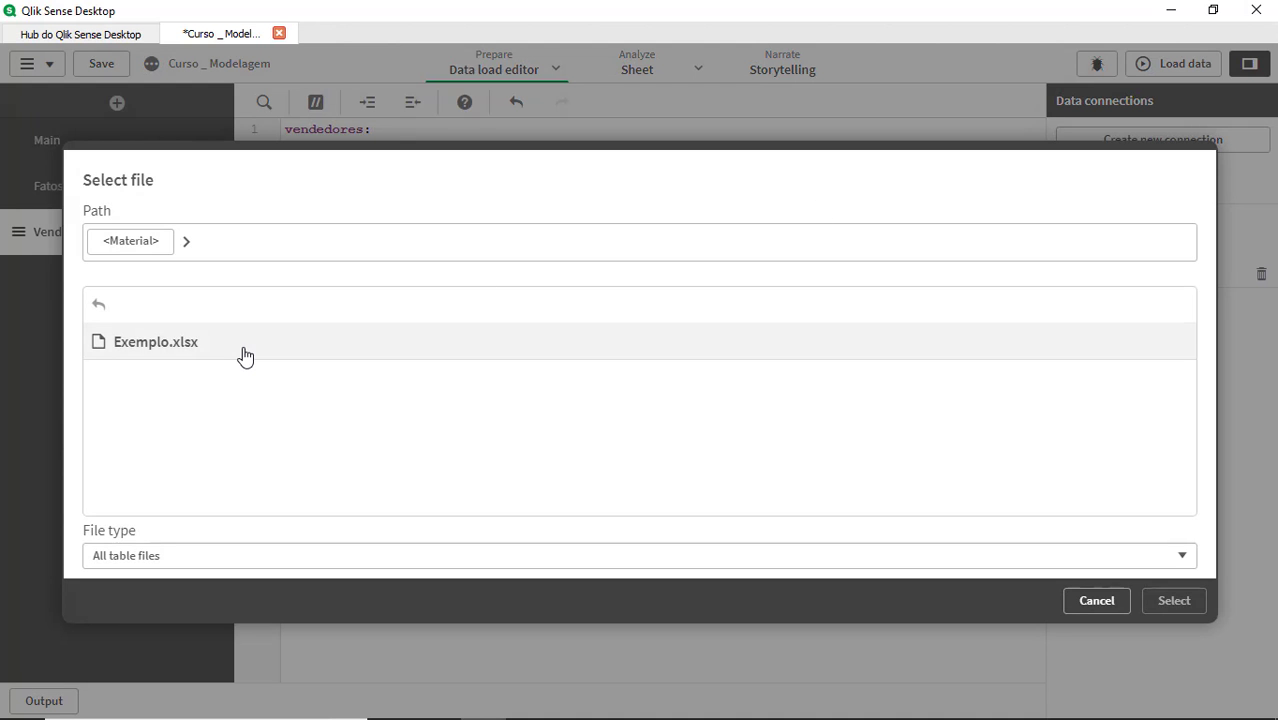
left_click(102, 216)
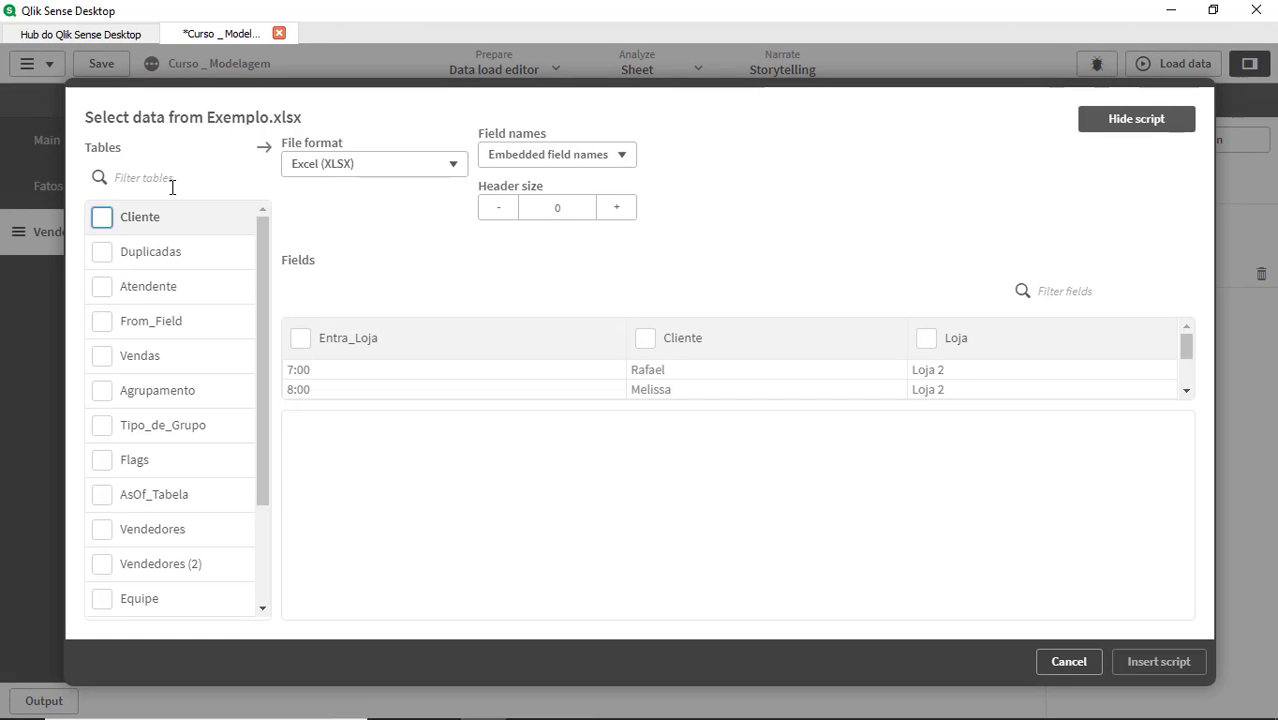
left_click(171, 178)
type("ven")
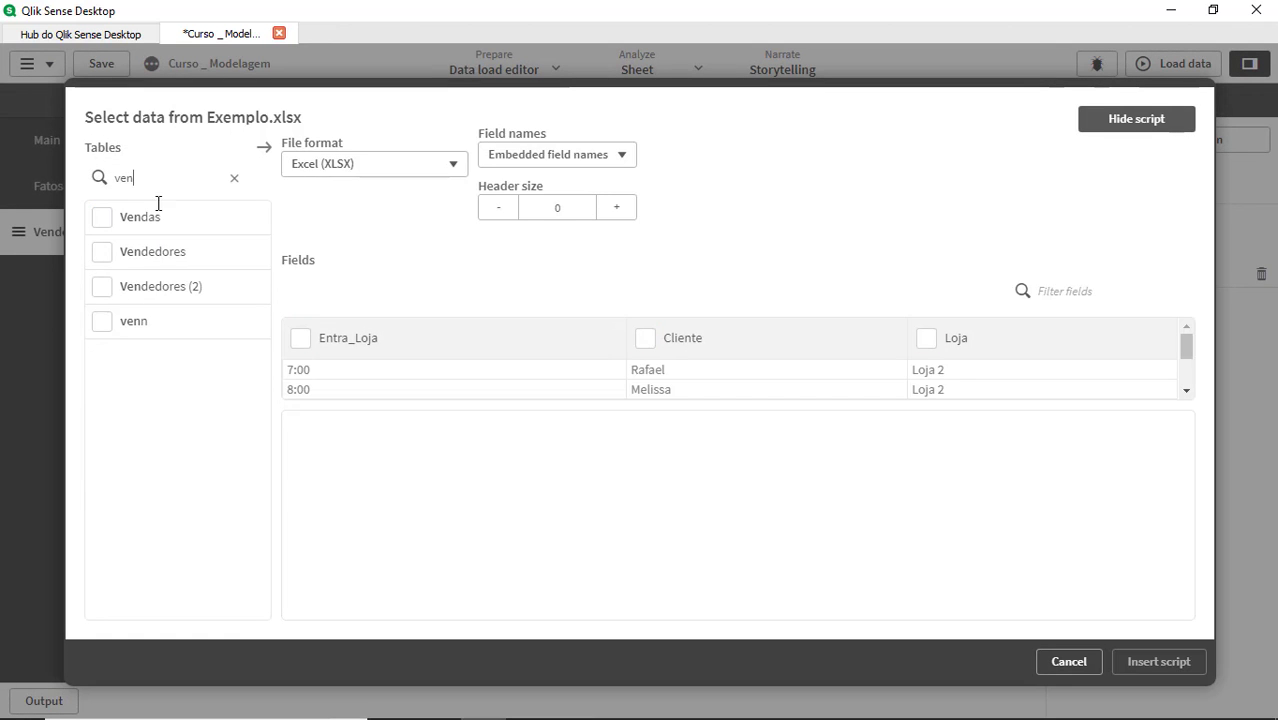
left_click(102, 251)
left_click(1158, 662)
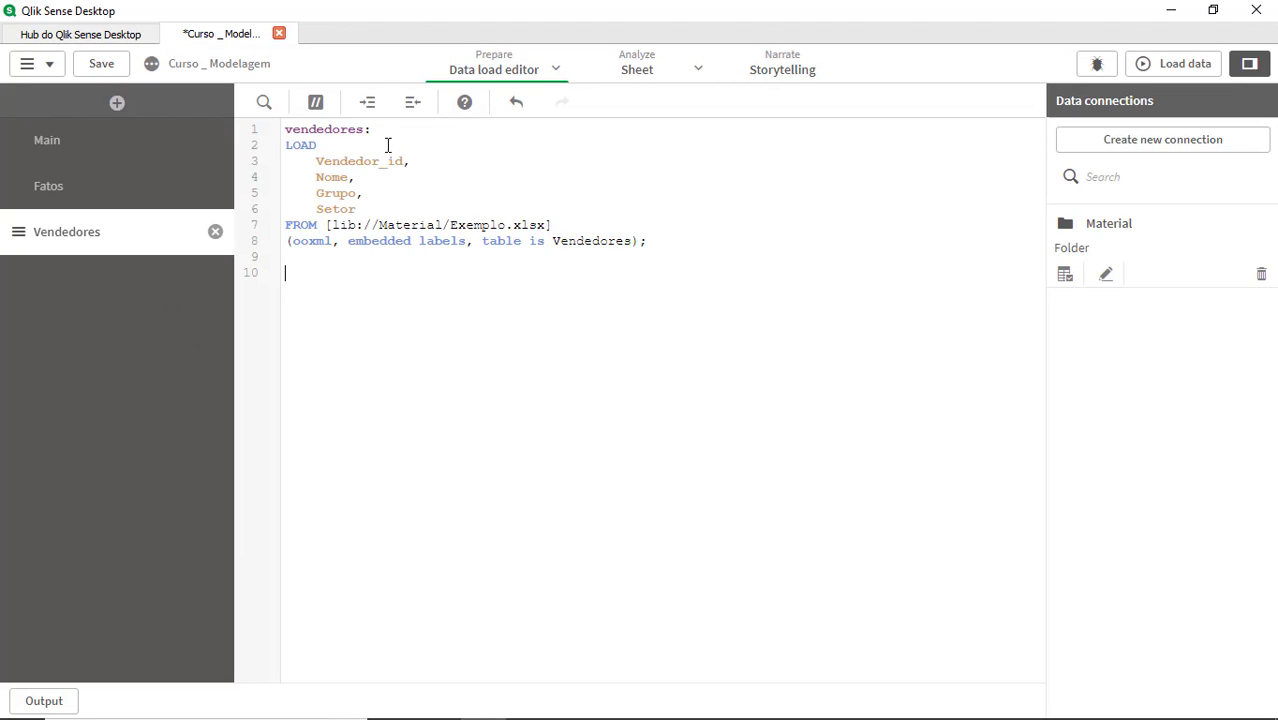
Step: Add the Distinct keyword to the LOAD statement of the vendedores table
type("istinc")
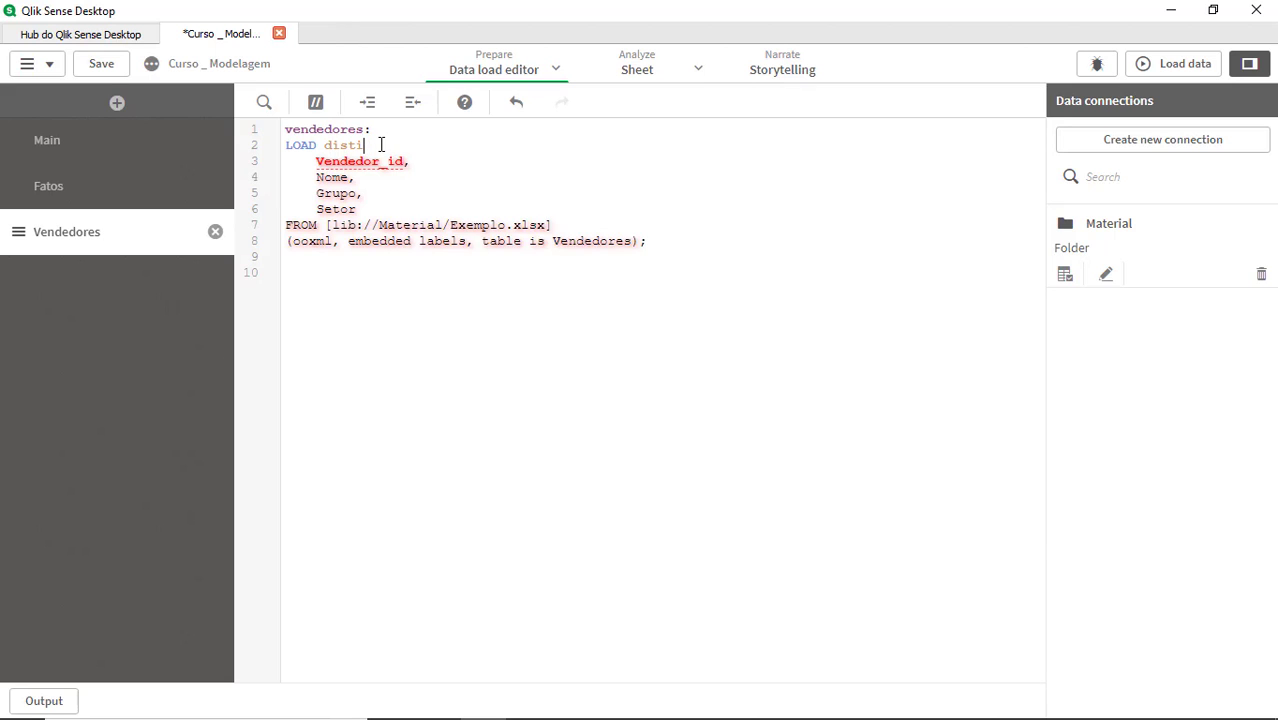
key("BackSpace")
key("BackSpace")
type("dis")
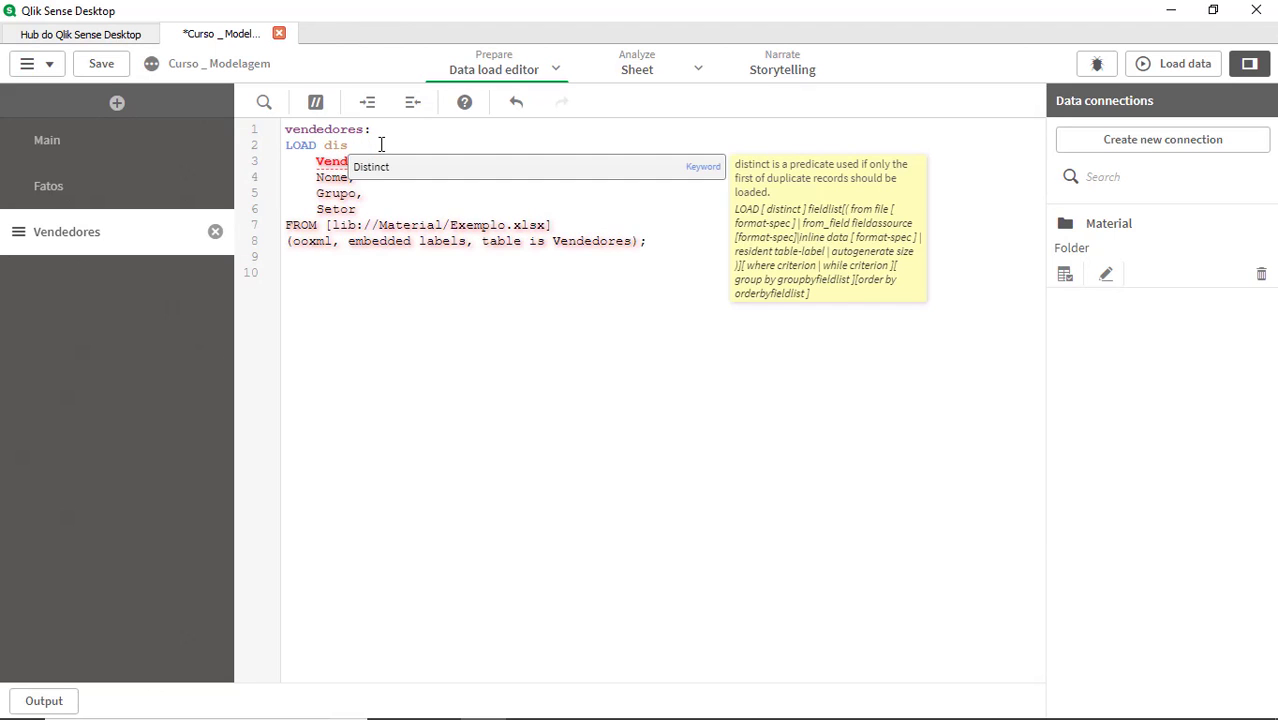
key("Return")
Step: Remove the Grupo and Setor fields from the vendedores load, along with the comma after Nome
left_click(320, 188)
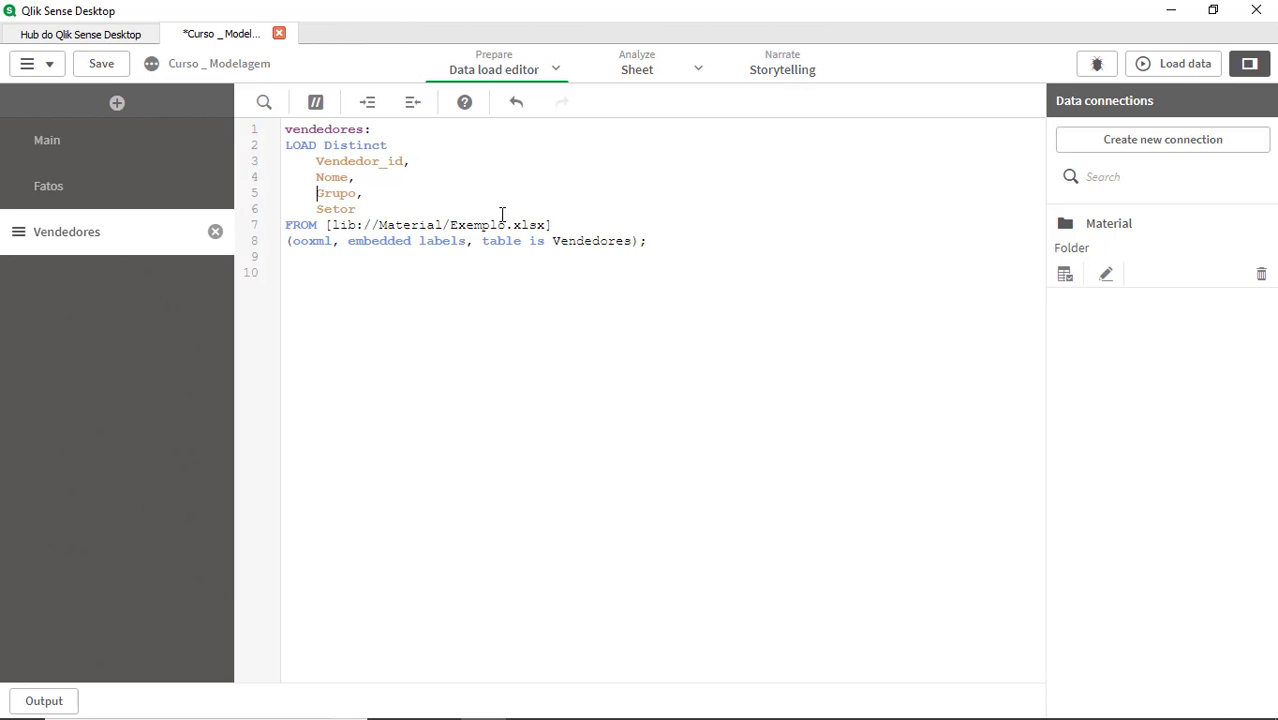
key("shift+End")
key("shift+Down")
key("BackSpace")
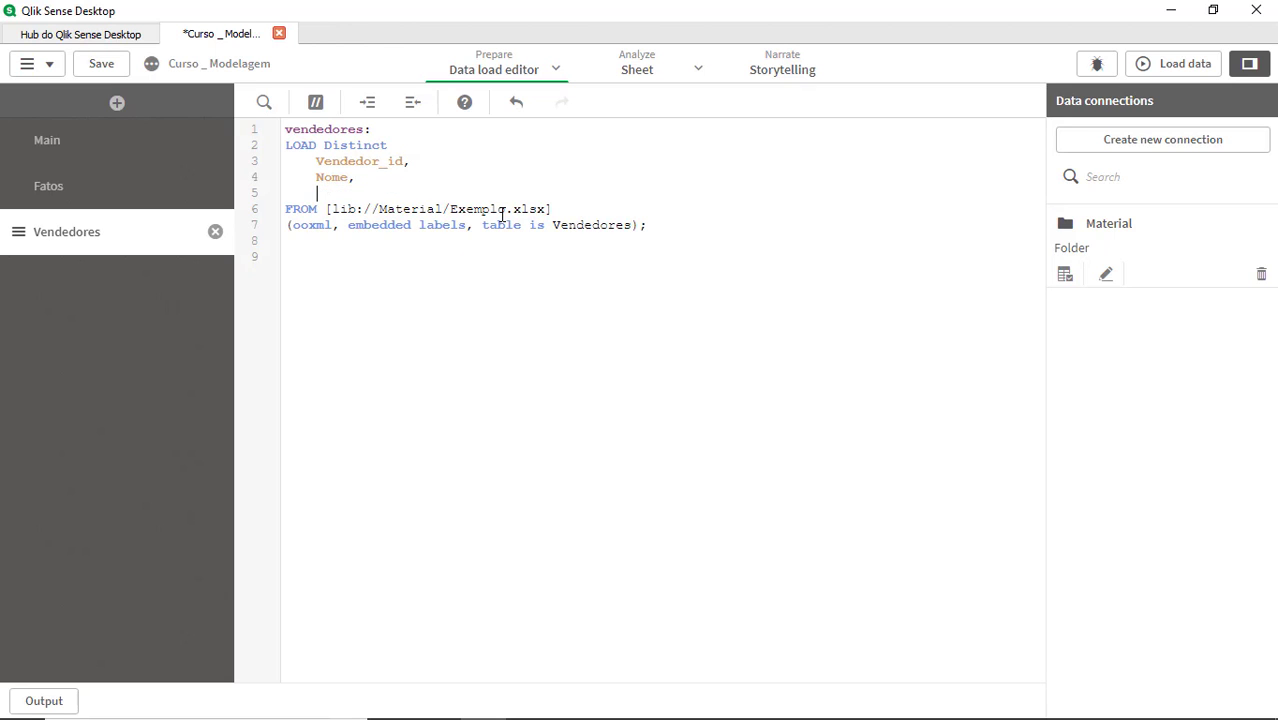
key("Up")
key("End")
key("BackSpace")
Step: Compare the field lists of the two Vendas loads in the Fatos section and run the data load
left_click(85, 198)
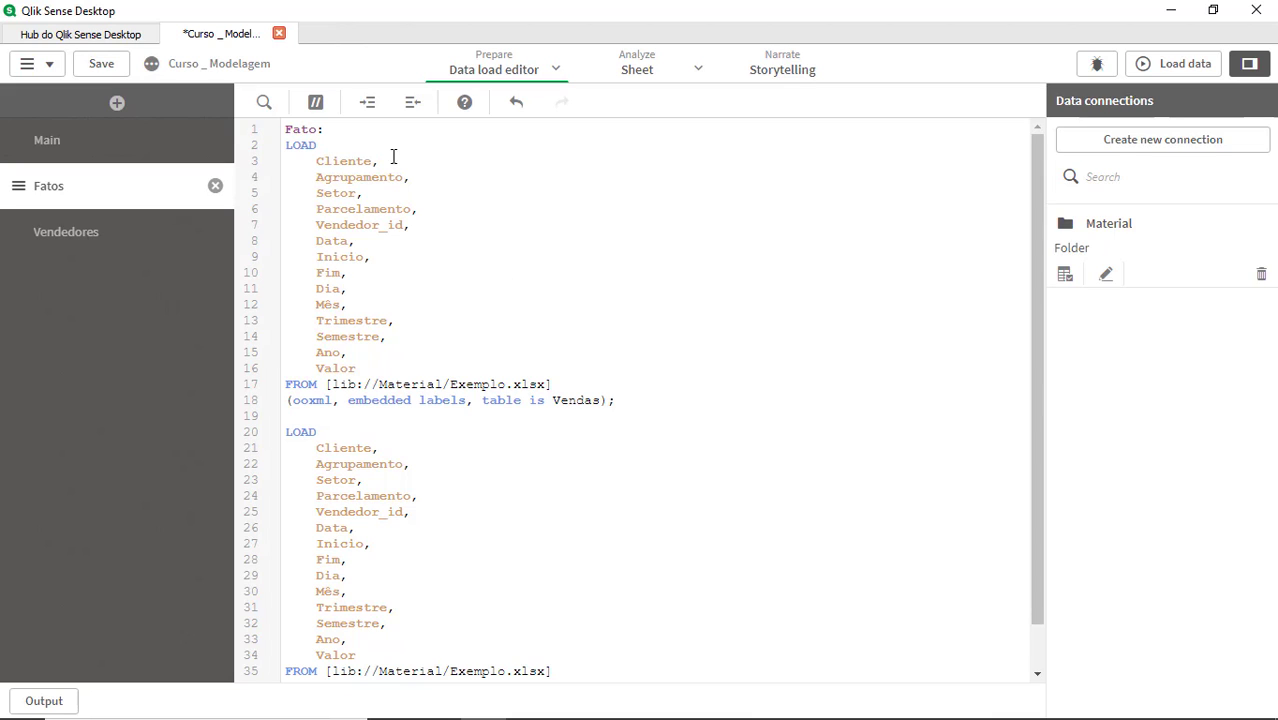
left_click_drag(386, 161, 416, 314)
left_click_drag(386, 464, 405, 575)
left_click(440, 303)
scroll(459, 543, "down", 1)
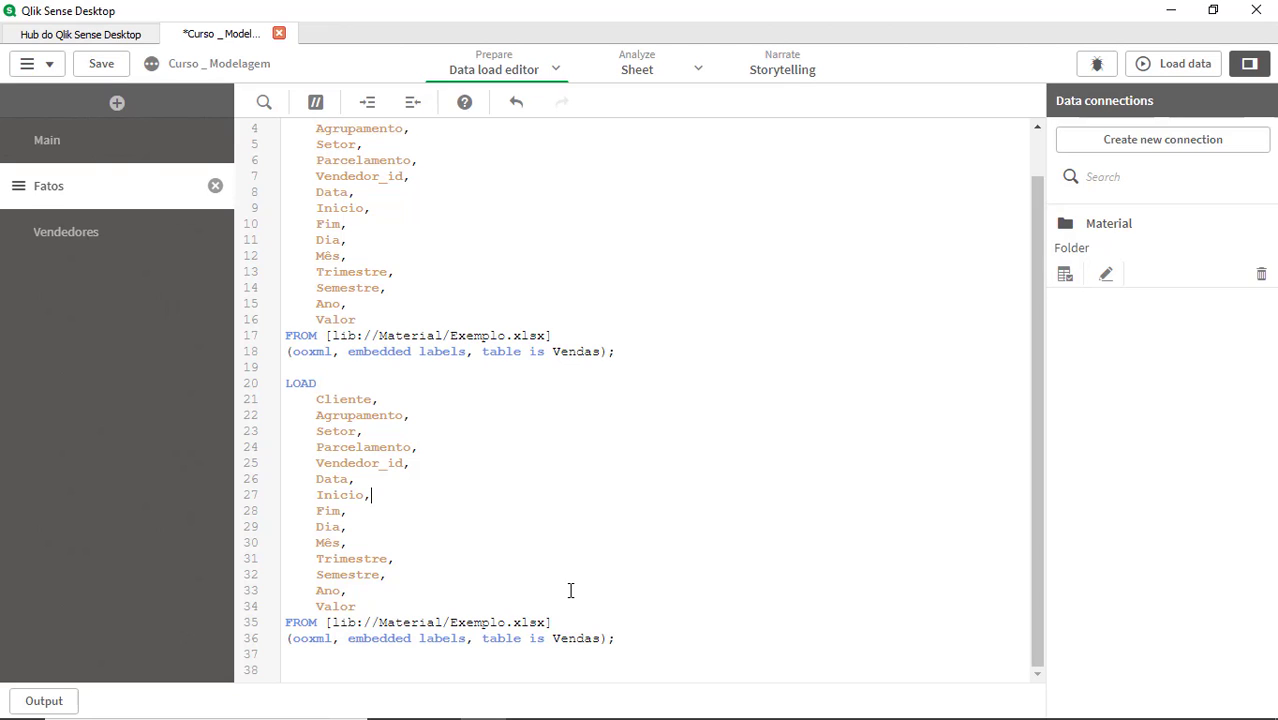
scroll(575, 575, "up", 1)
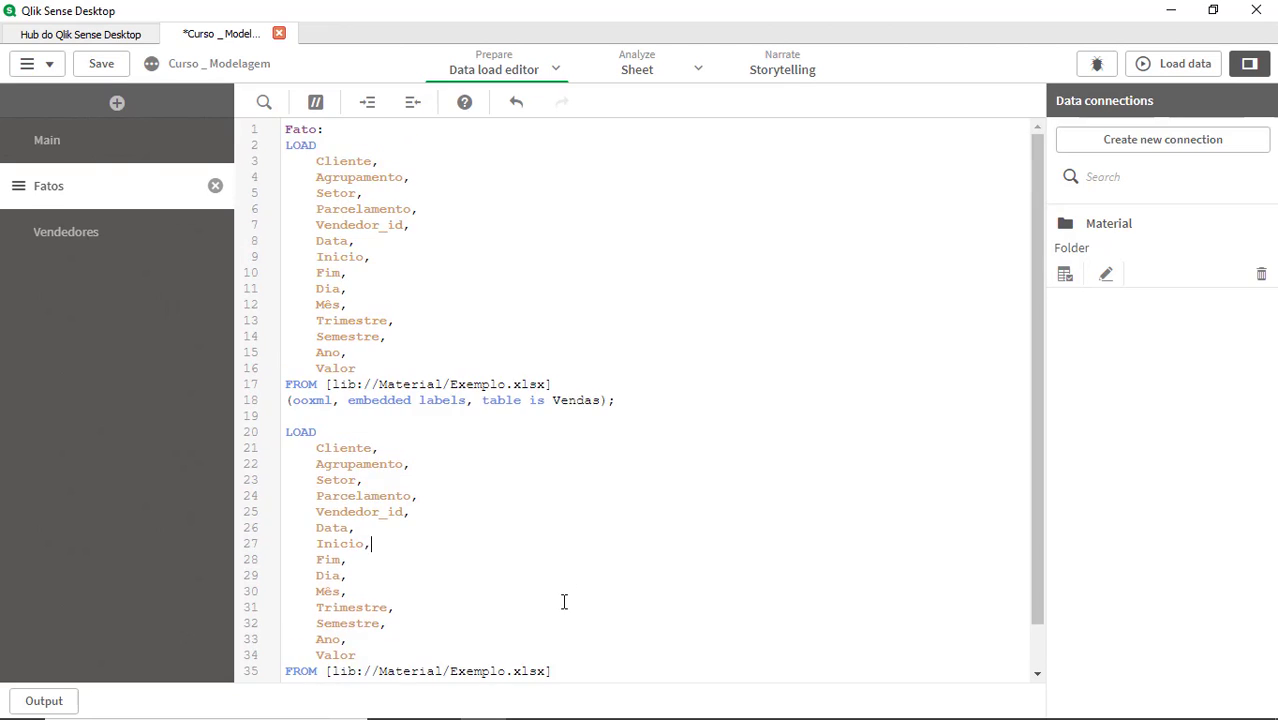
left_click(1168, 66)
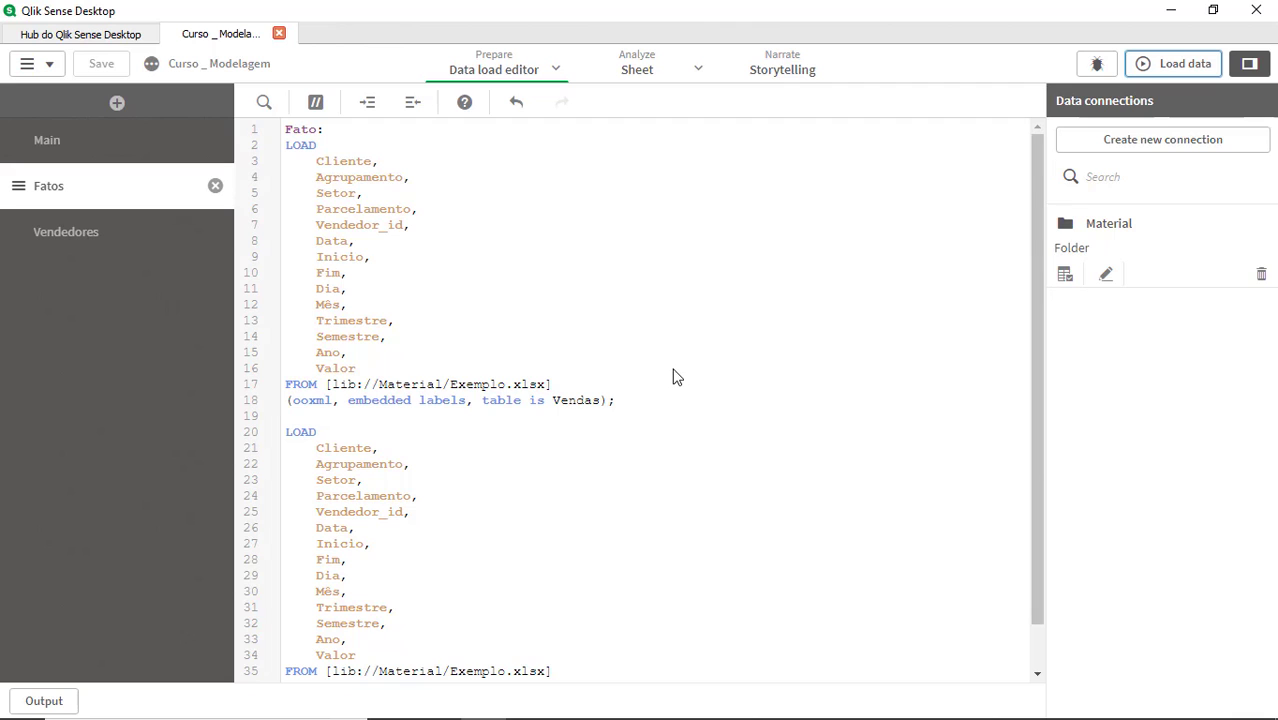
Step: Open the data model viewer and preview the Fato table's rows and fields
scroll(698, 500, "down", 1)
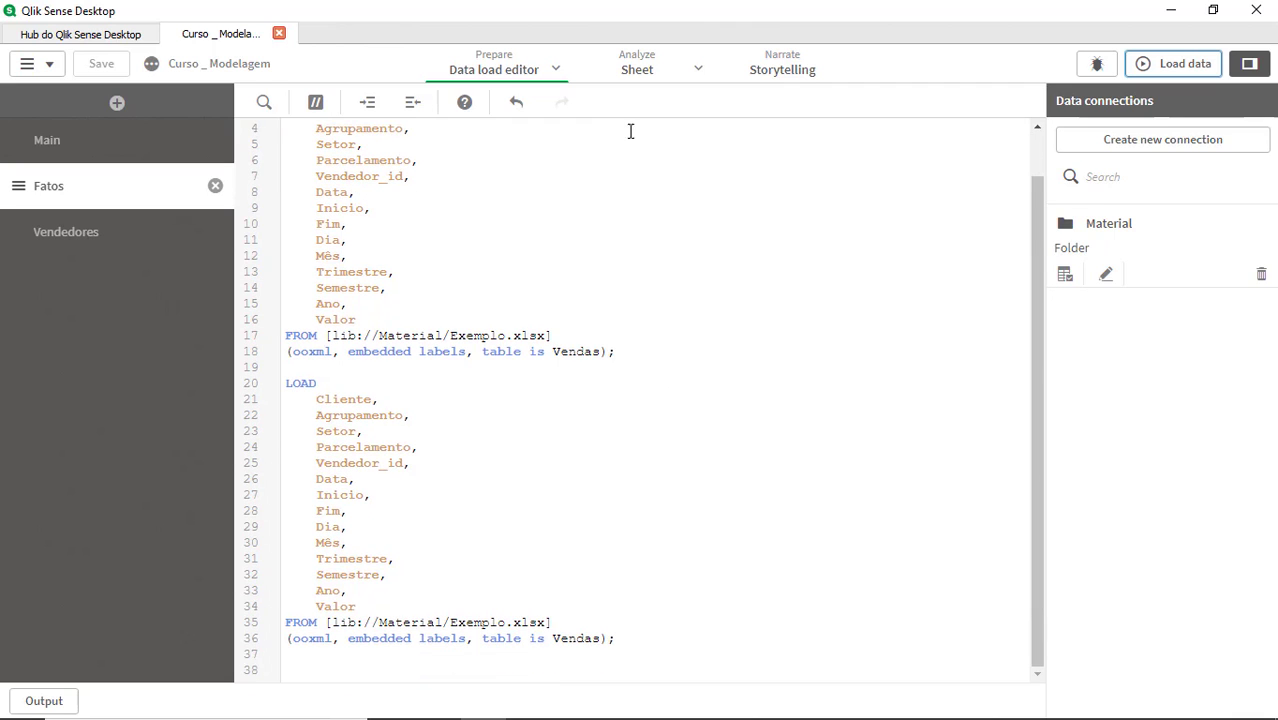
left_click(555, 70)
left_click(456, 198)
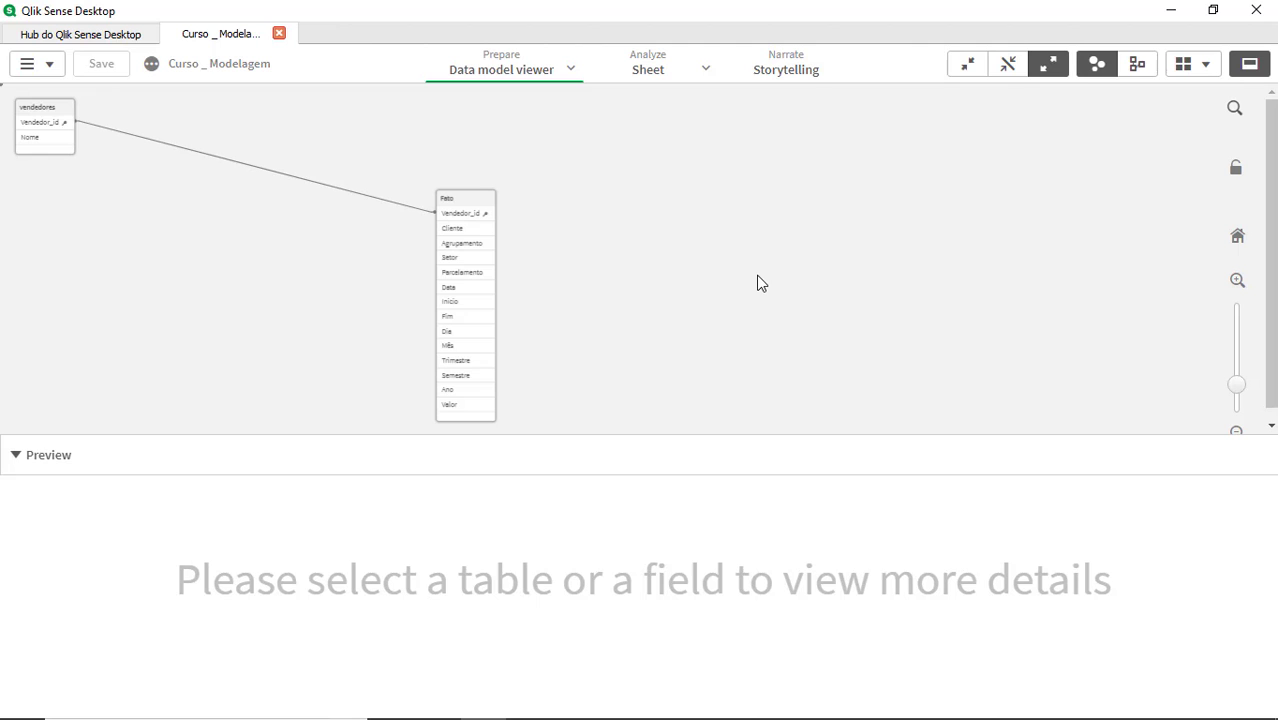
left_click(447, 199)
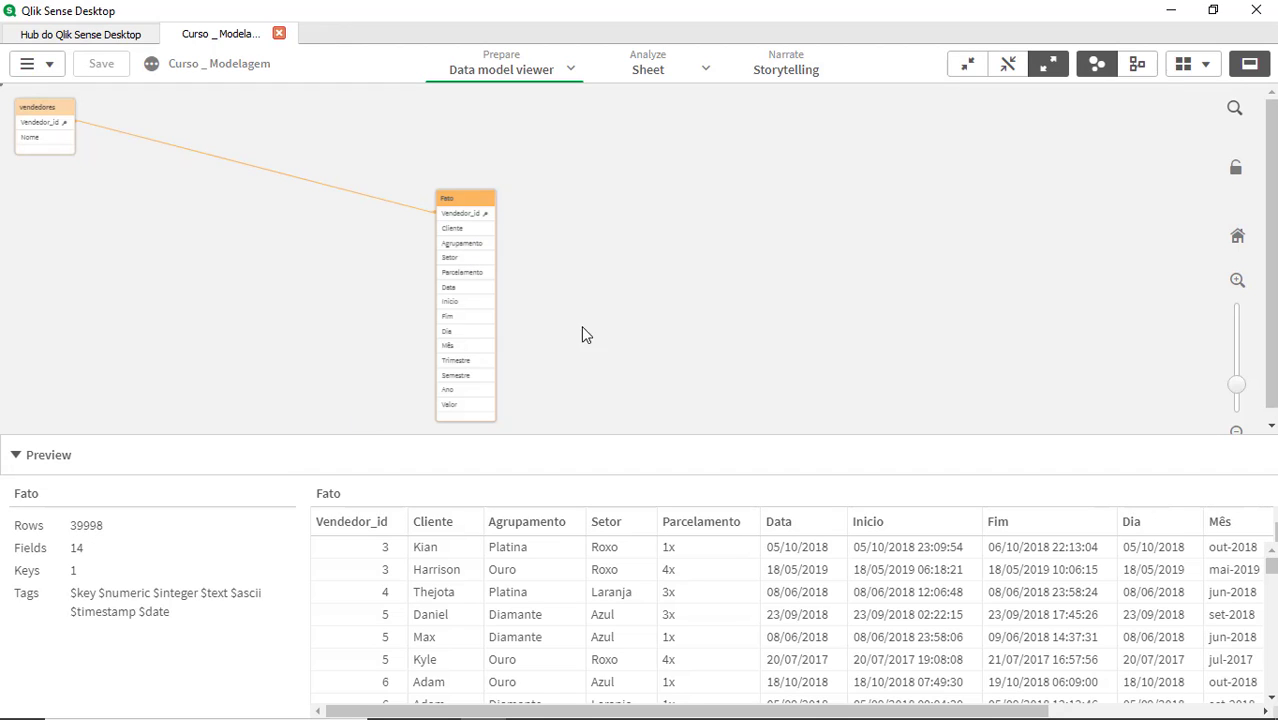
Step: Return to the data load editor and comment out the Dia and Mês fields in the second Vendas load
left_click(571, 69)
left_click(476, 145)
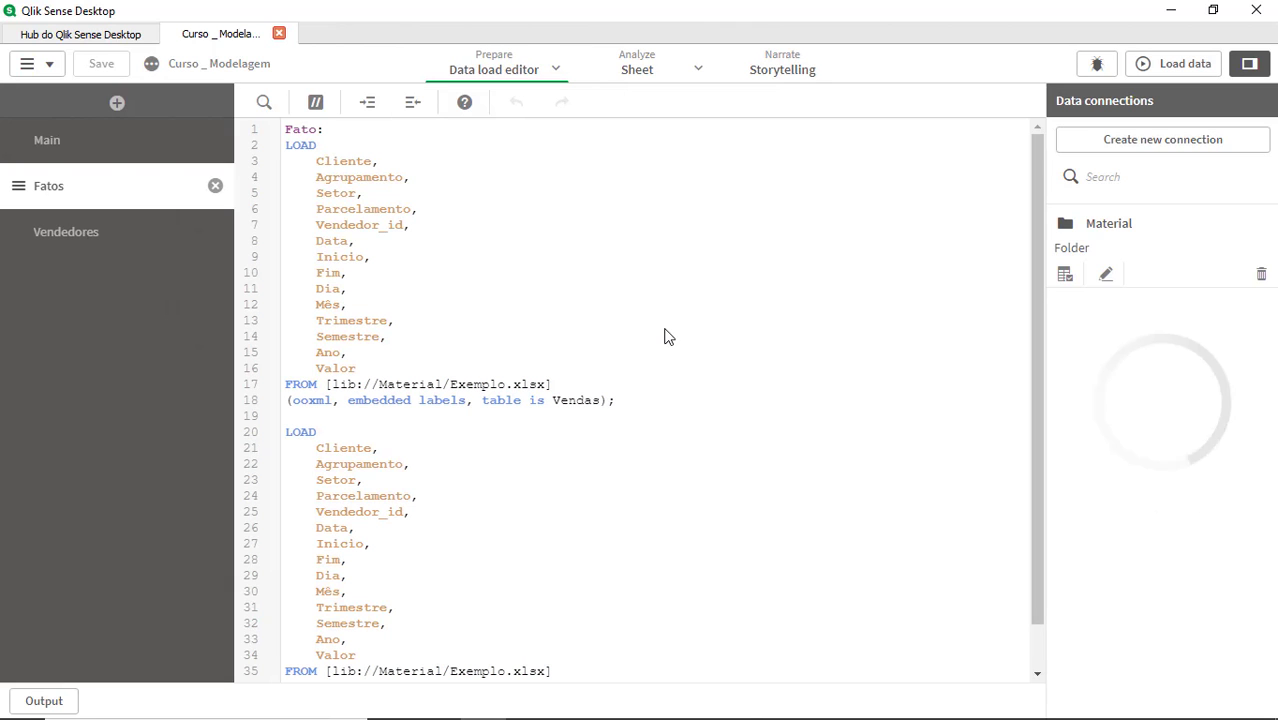
scroll(647, 468, "down", 1)
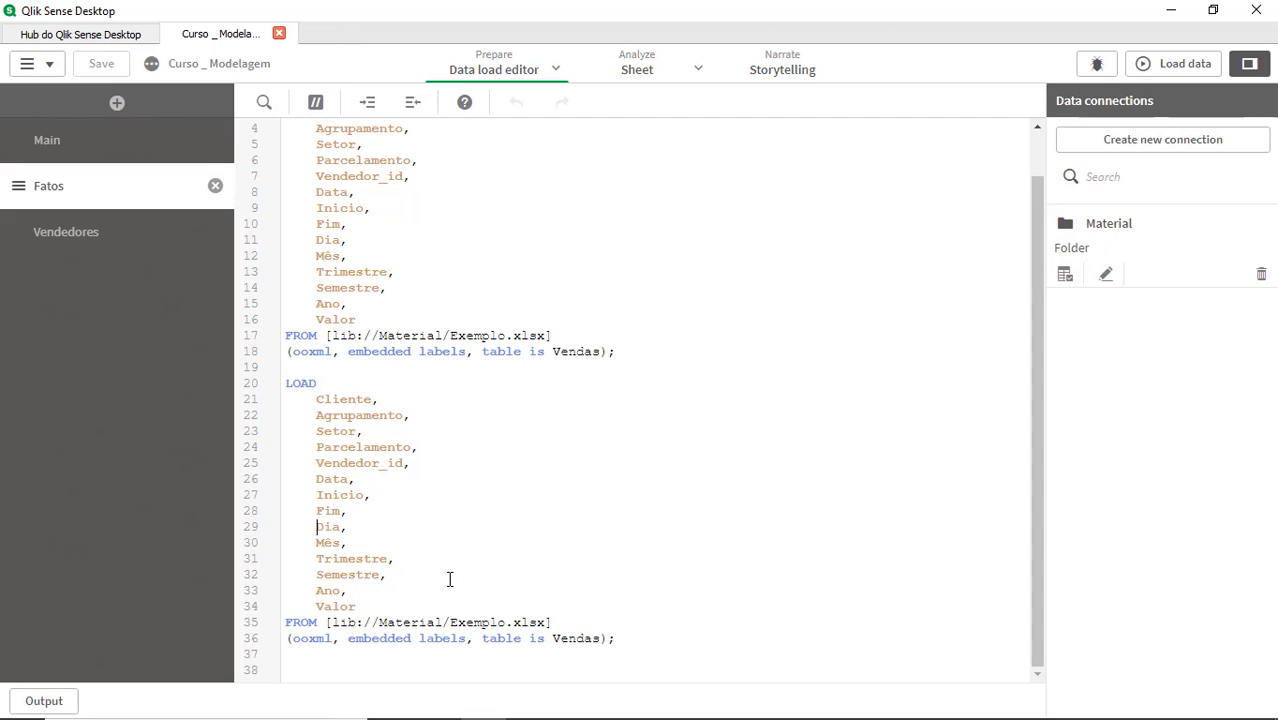
key("shift+Down")
key("shift+Down")
left_click(315, 101)
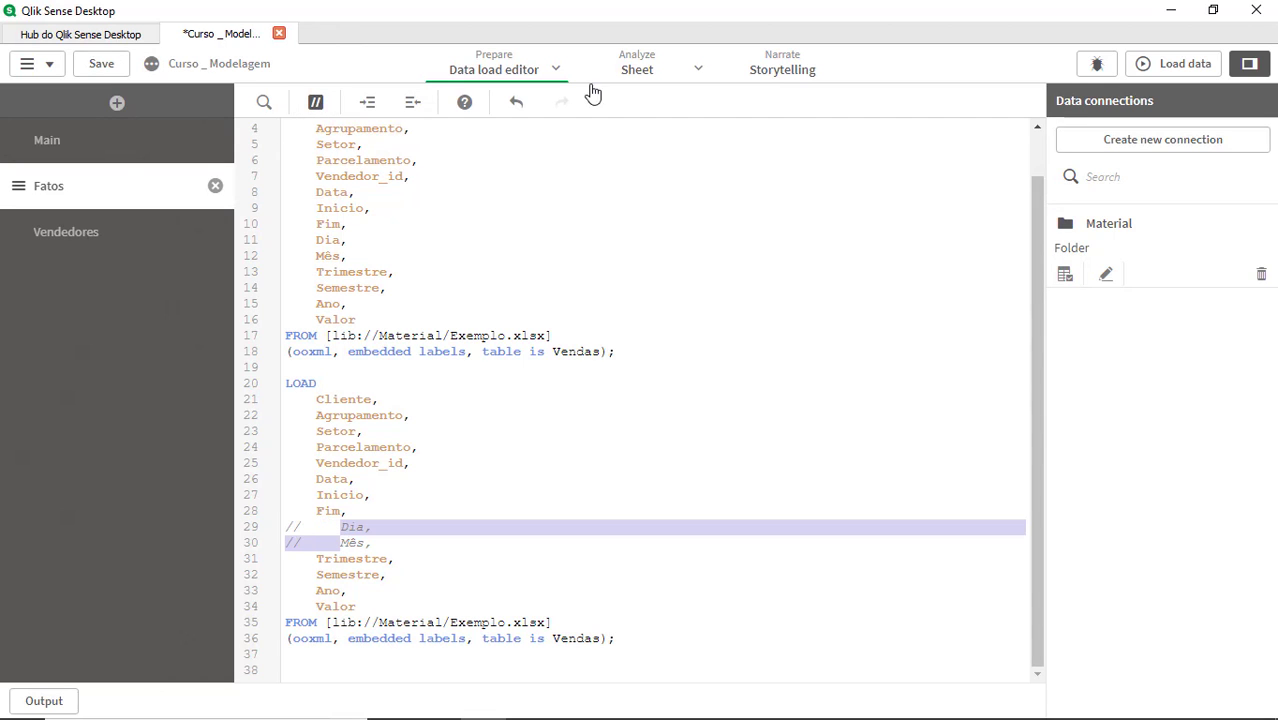
Step: Reload the data with the edited script and examine the table links in the data model viewer
left_click(1150, 68)
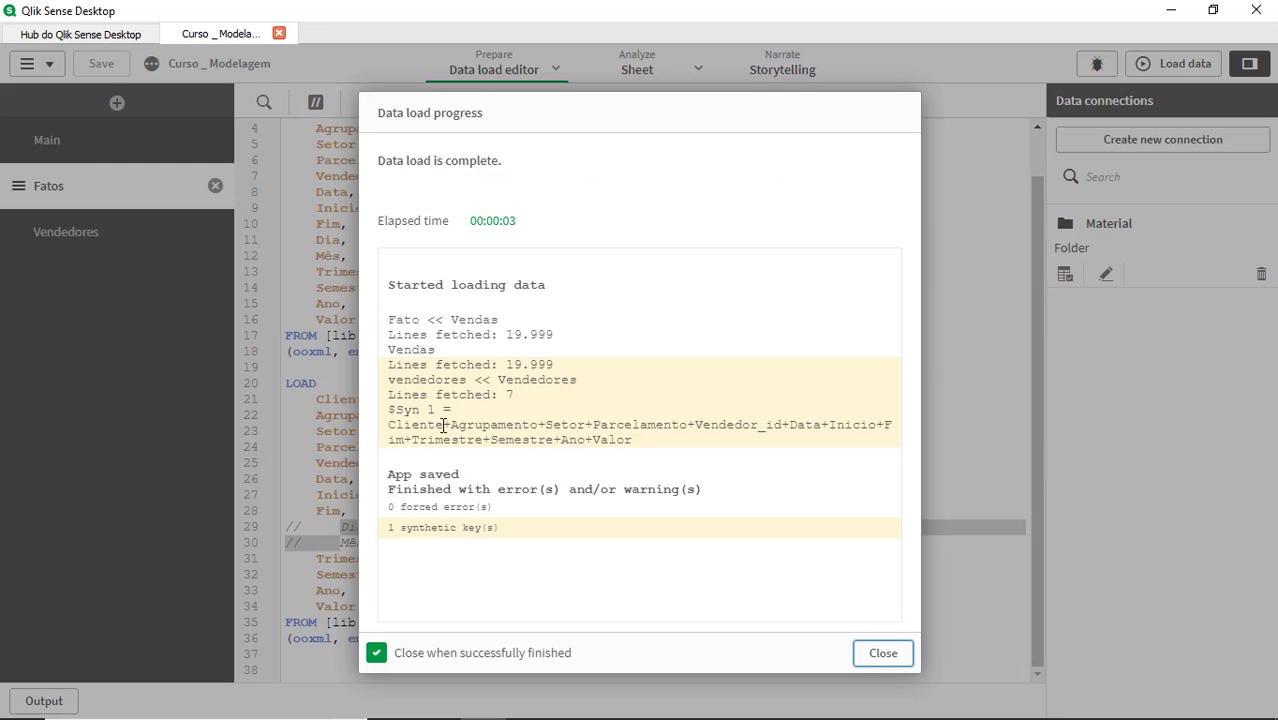
key("Escape")
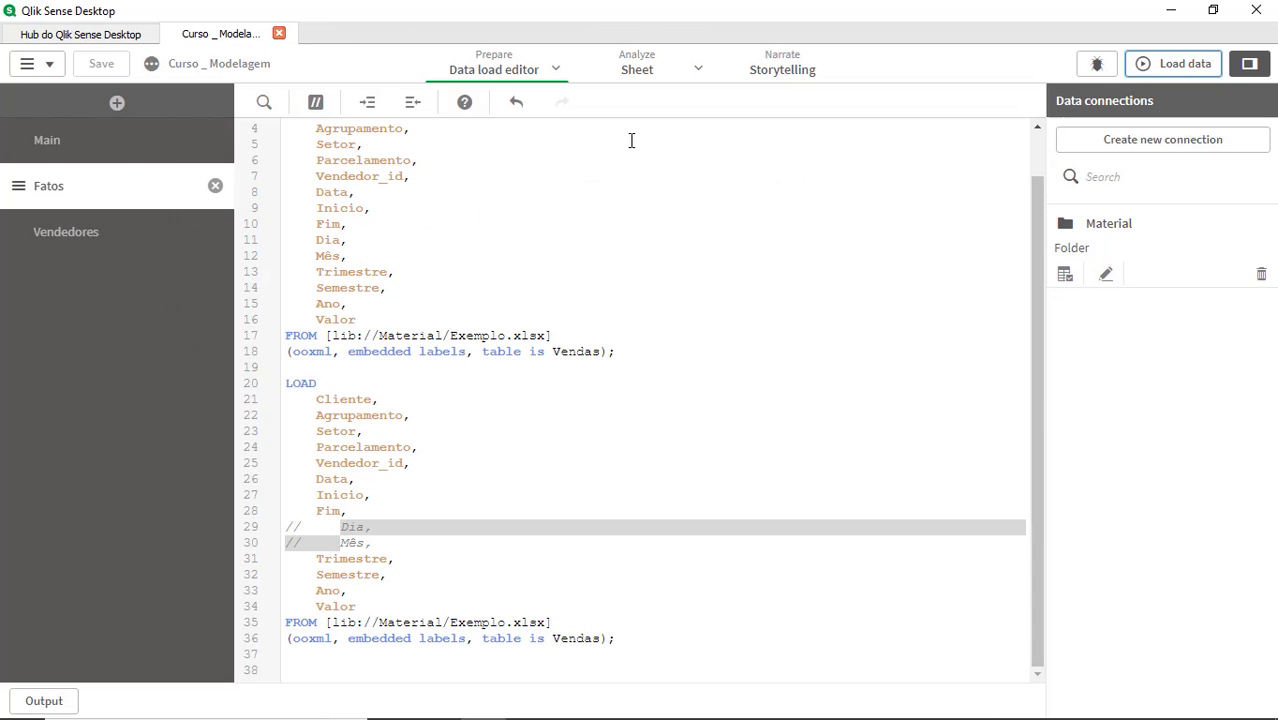
left_click(556, 72)
left_click(492, 194)
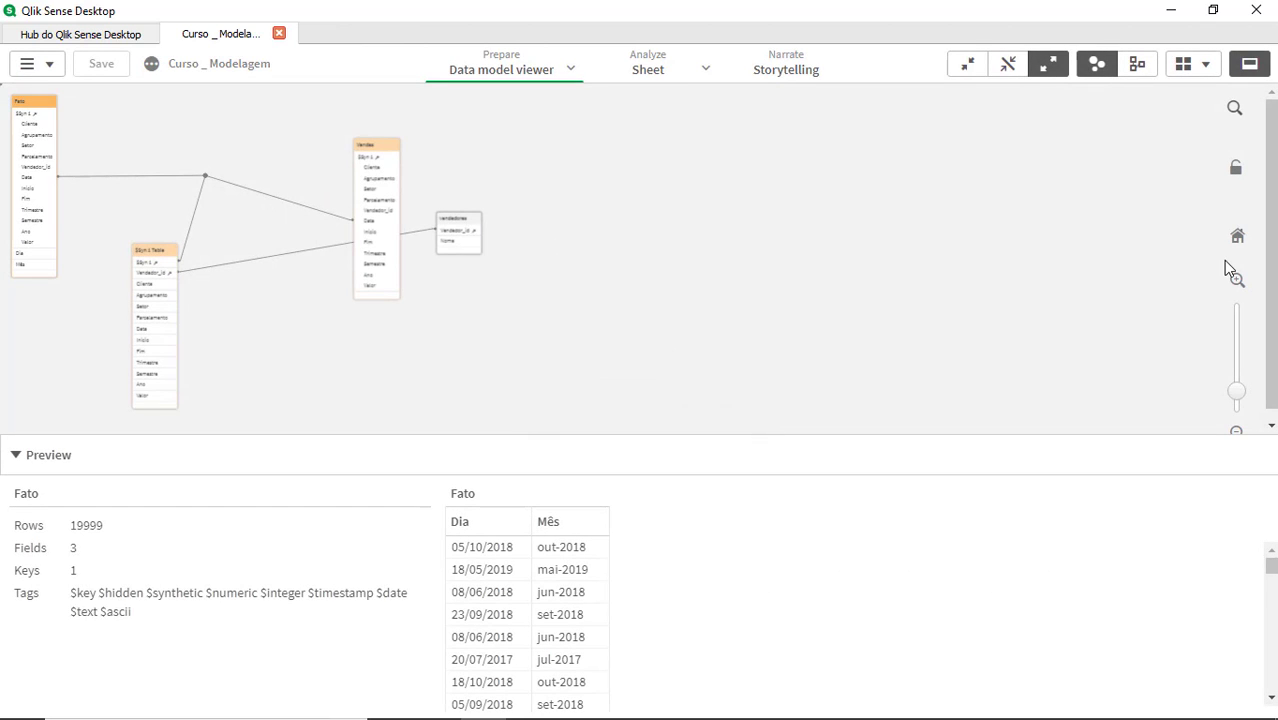
Step: Enlarge the data model diagram and move the $Syn 1 Table between the Fato and Vendas tables
left_click(1237, 284)
left_click(1238, 285)
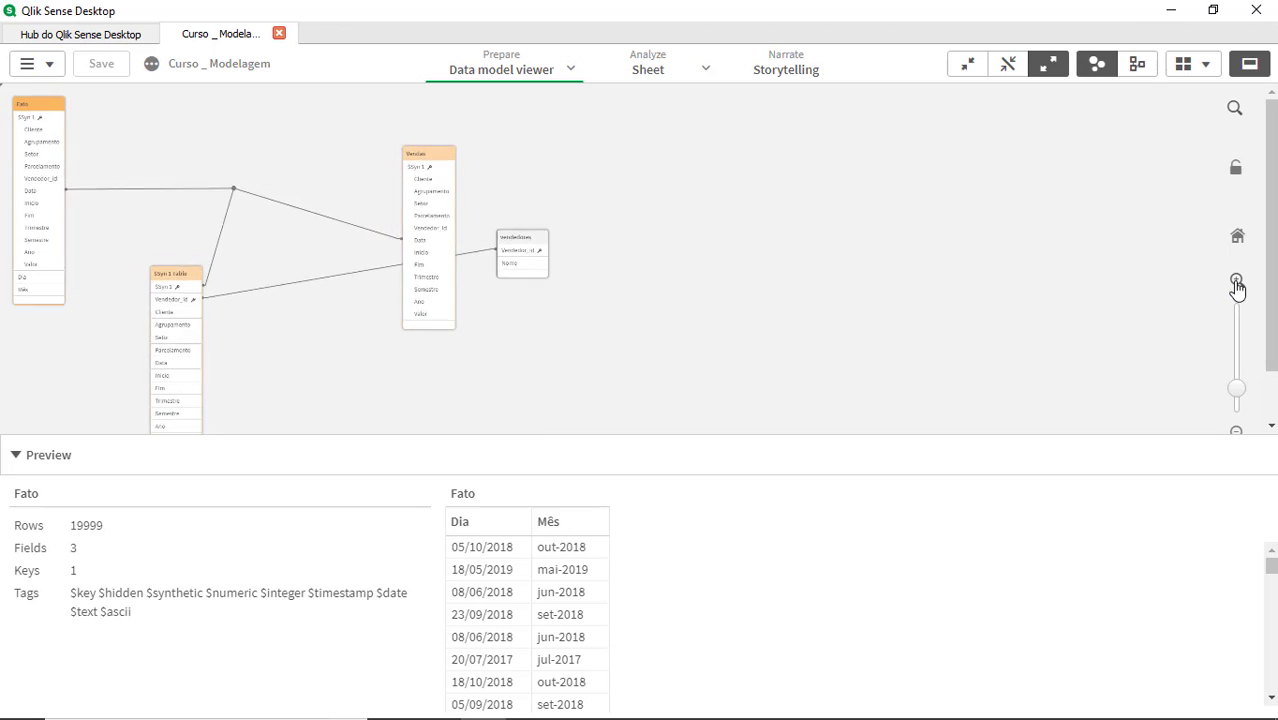
left_click(1238, 285)
left_click(1238, 285)
left_click(1238, 285)
left_click(1238, 285)
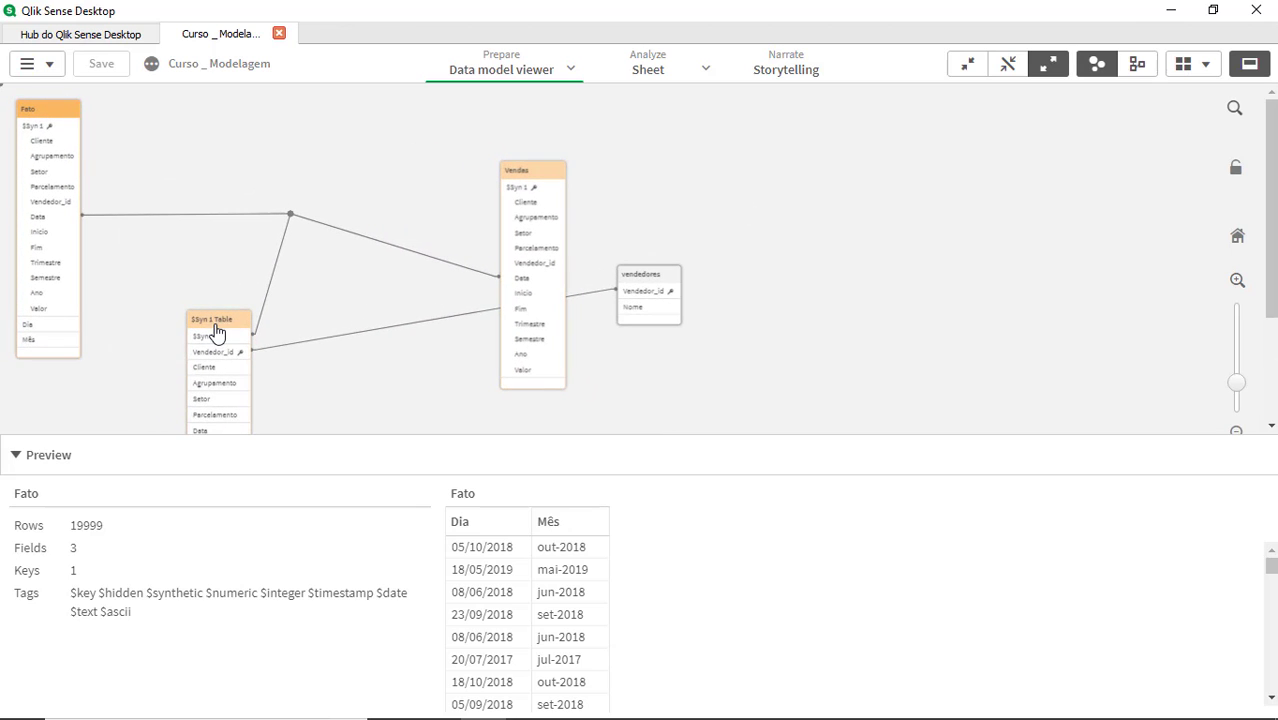
left_click_drag(210, 325, 316, 159)
Step: Return to the data load editor and replace the commented Dia line in the second Vendas load with null() AS Dia
left_click(574, 70)
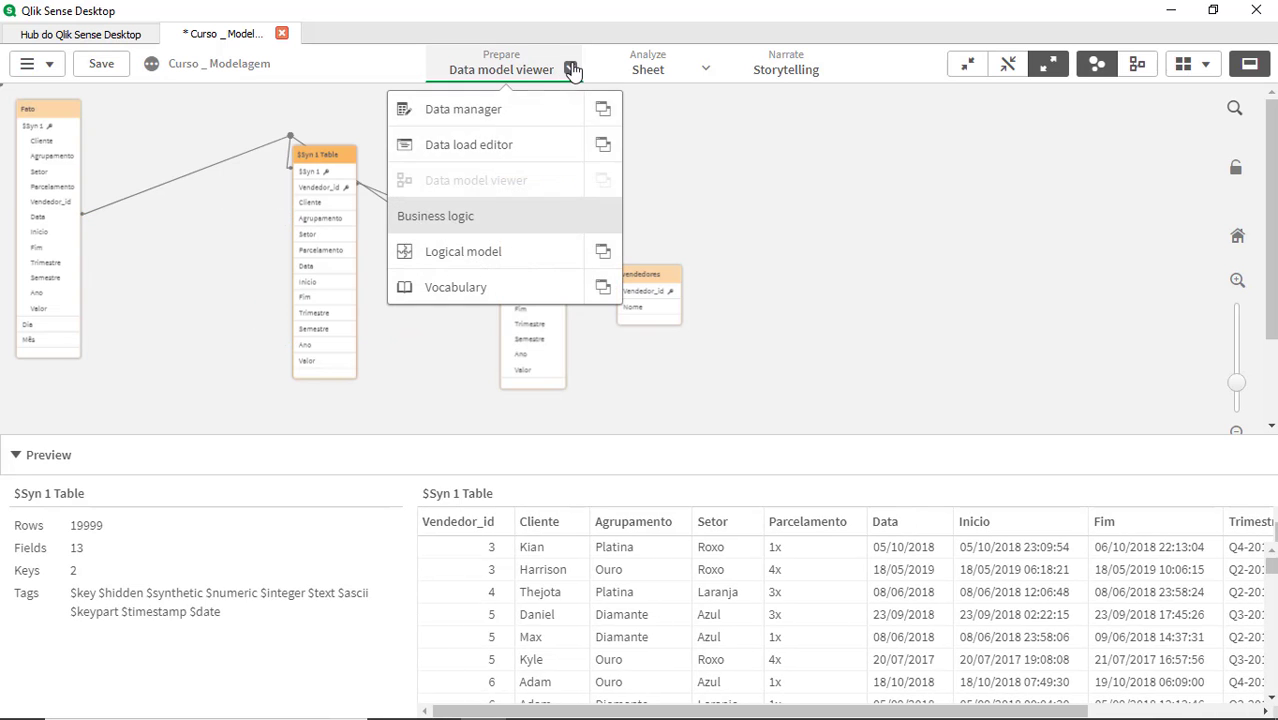
left_click(474, 152)
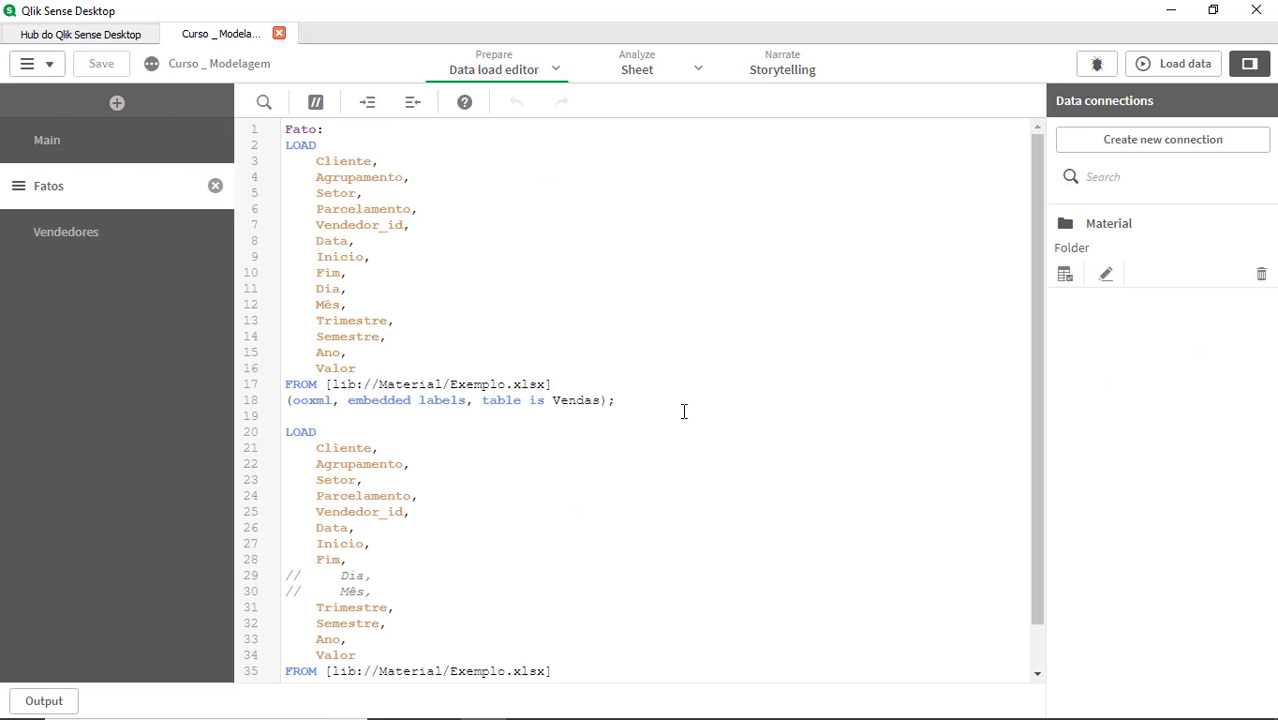
scroll(625, 427, "down", 1)
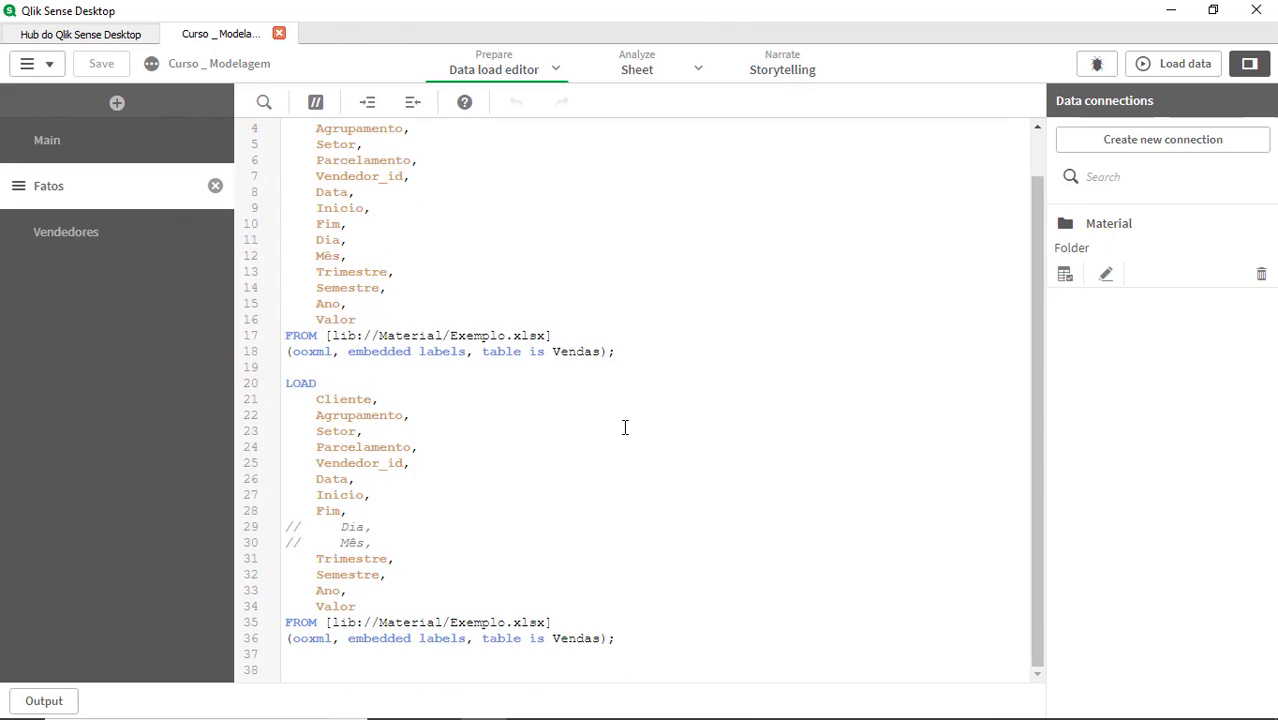
scroll(612, 428, "up", 1)
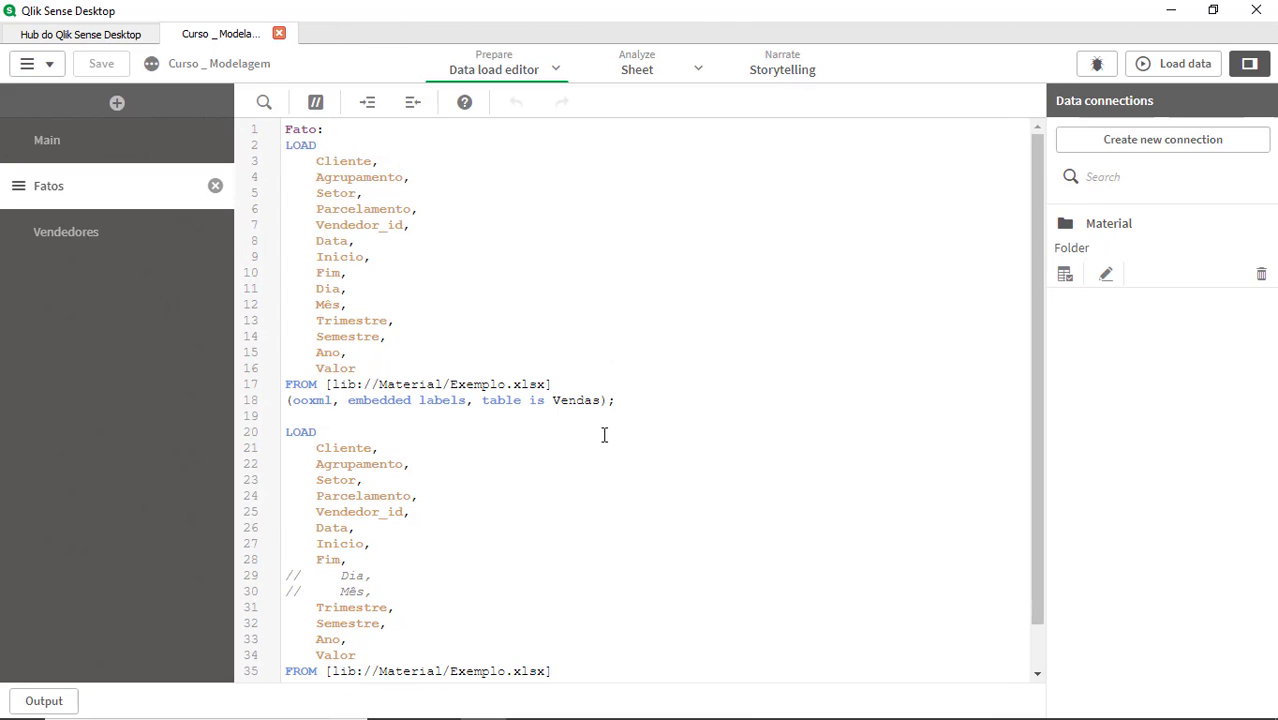
scroll(444, 404, "down", 1)
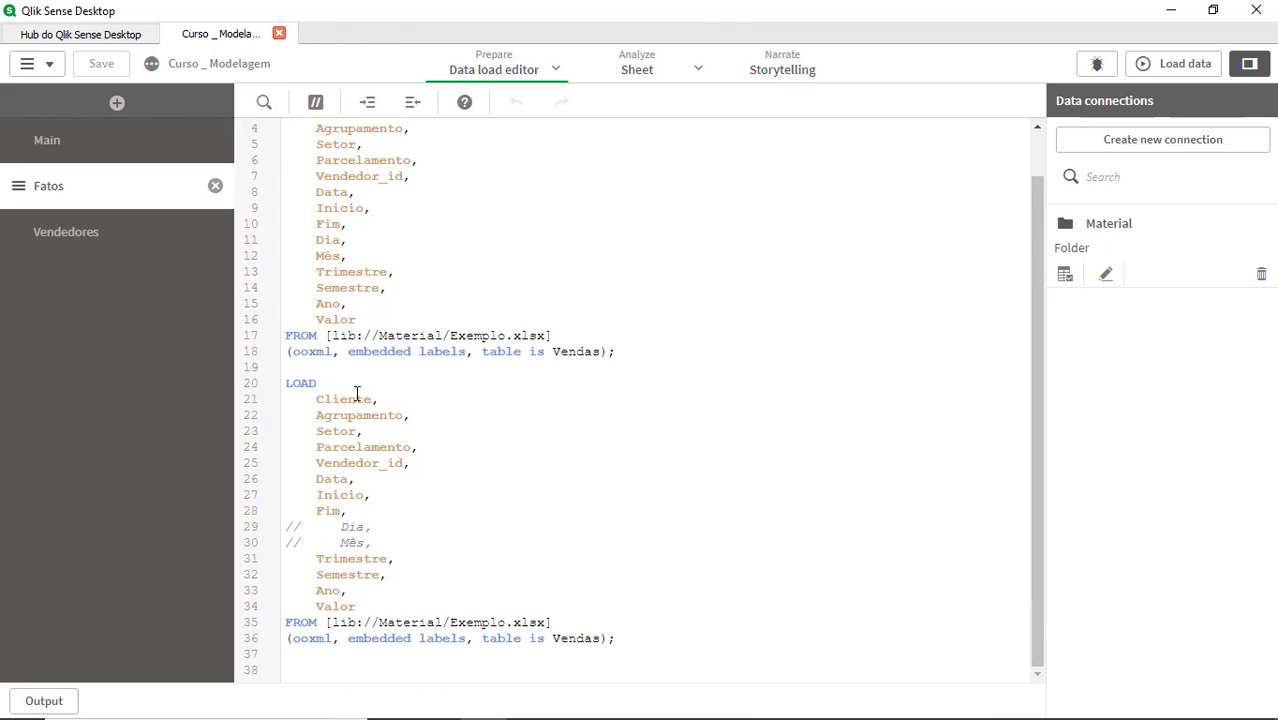
scroll(442, 570, "up", 1)
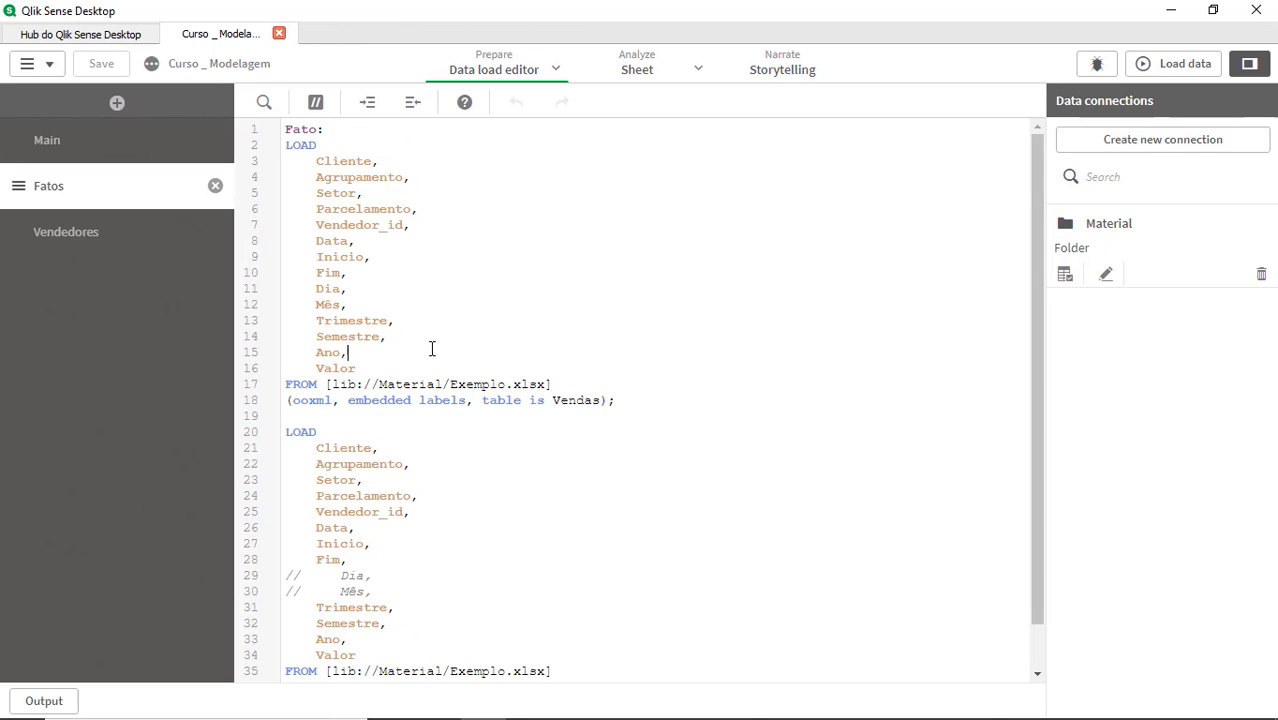
scroll(439, 473, "down", 1)
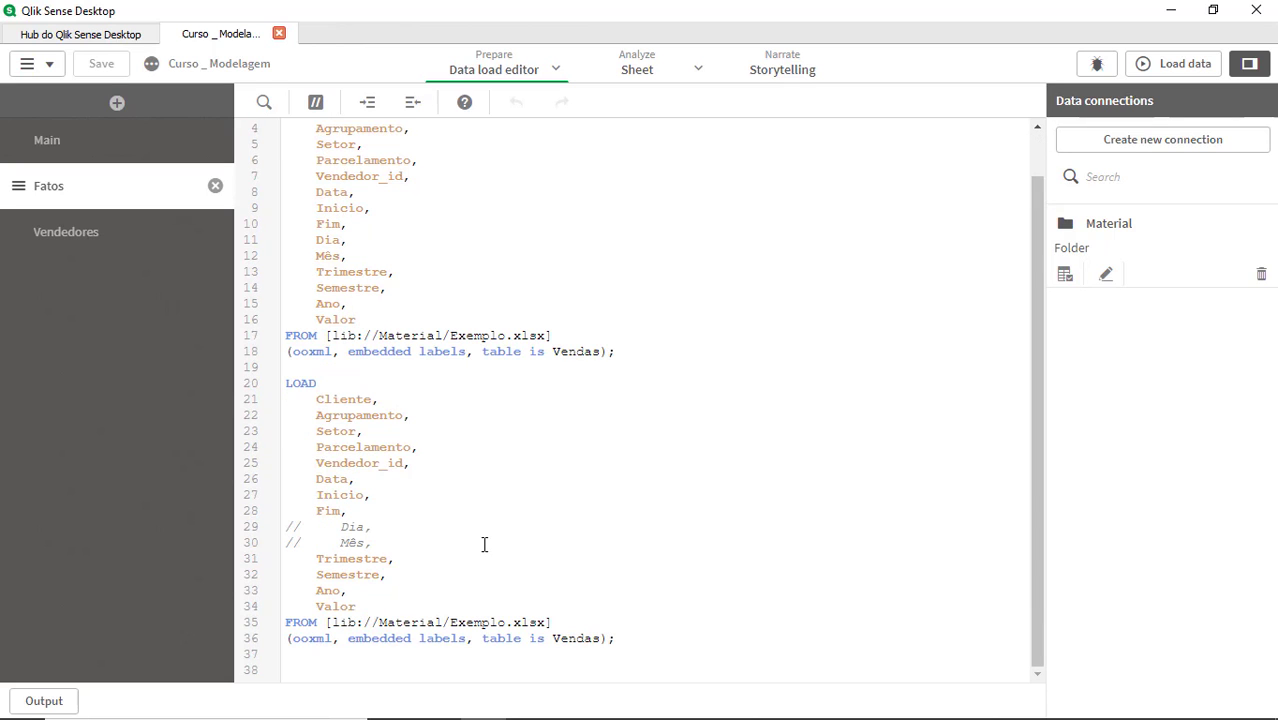
left_click(317, 530)
key("shift+Home")
type("null()")
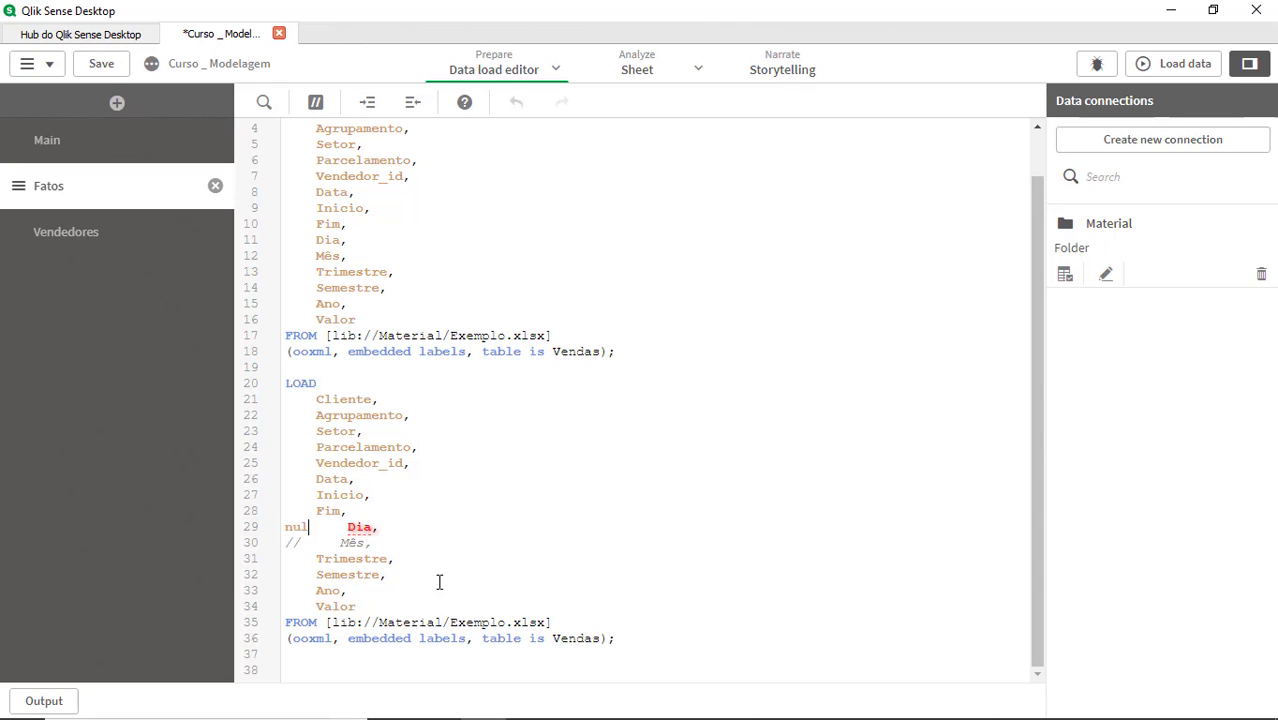
type("  AS")
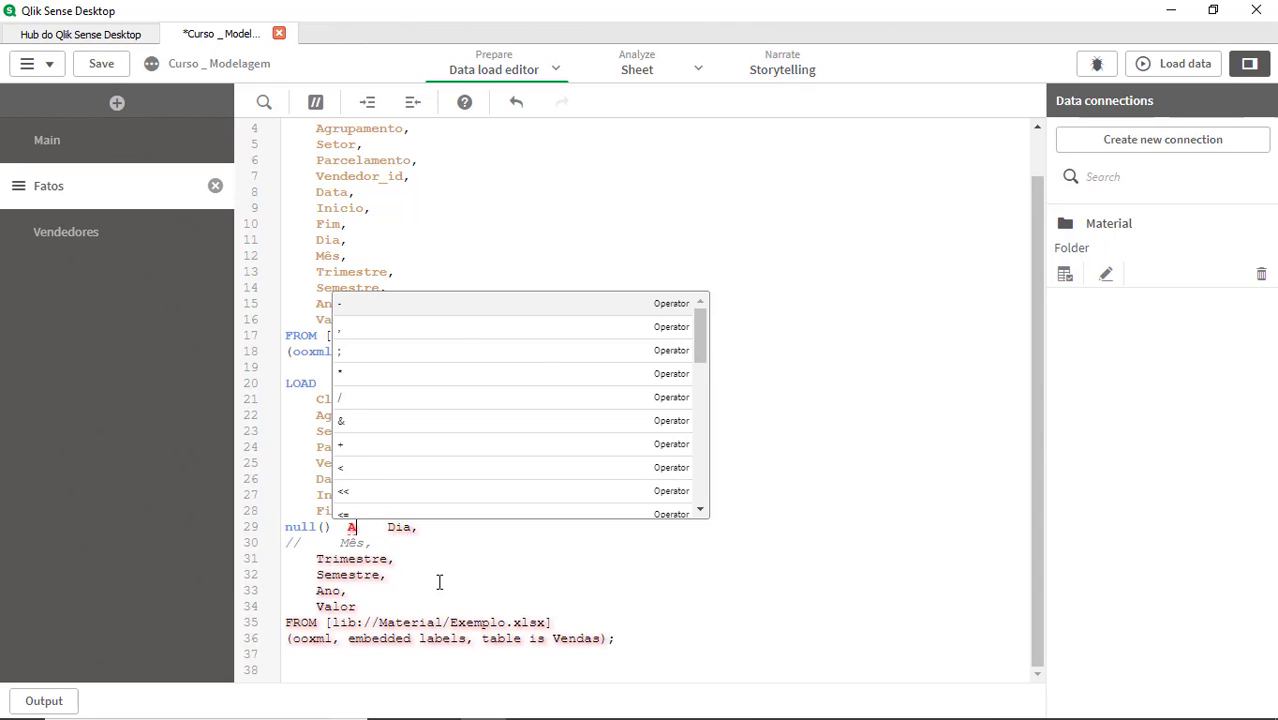
Step: Replace the commented Mês line in the second Vendas load with Null() as Mês
left_click(316, 542)
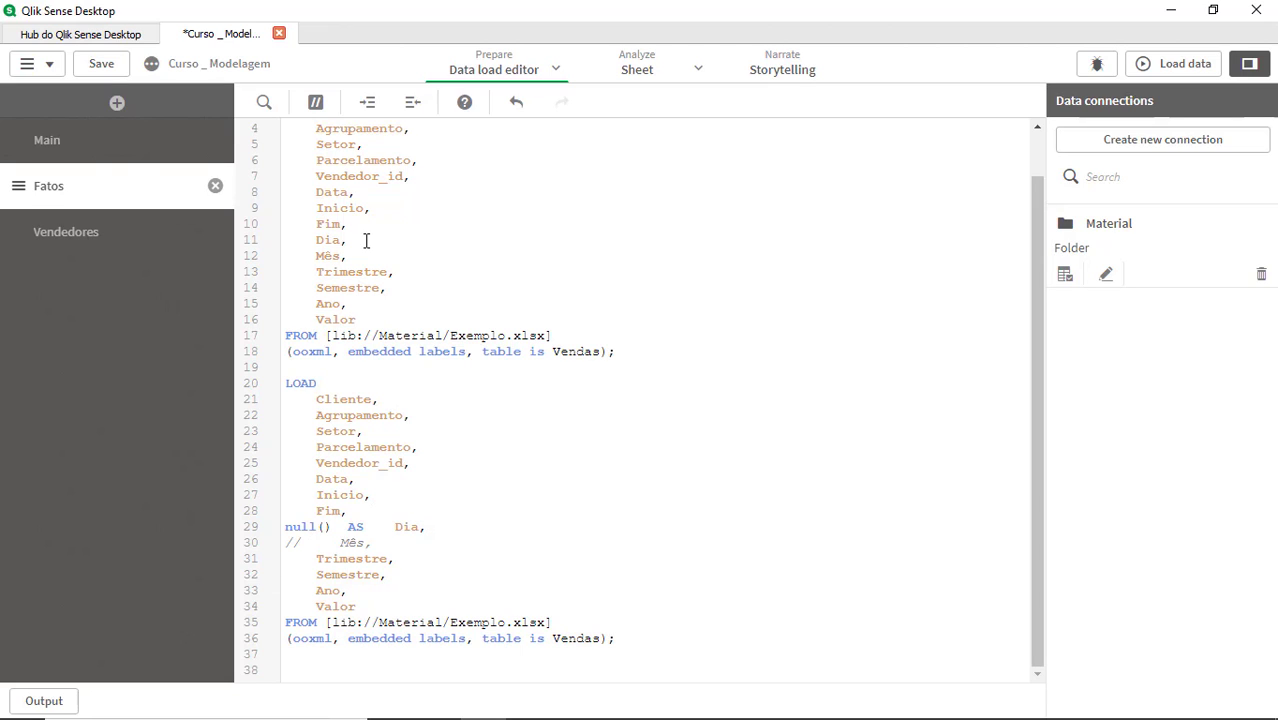
key("Left")
key("Left")
key("shift+Home")
type("Null")
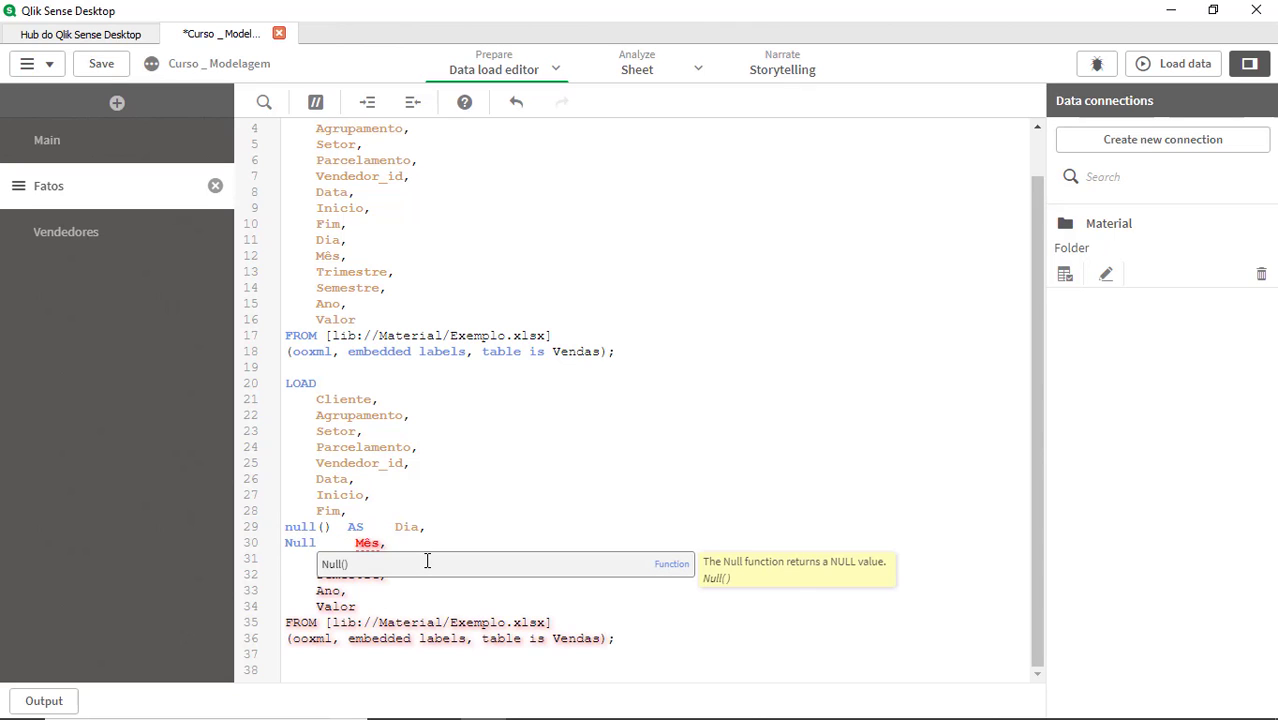
key("Return")
type("as")
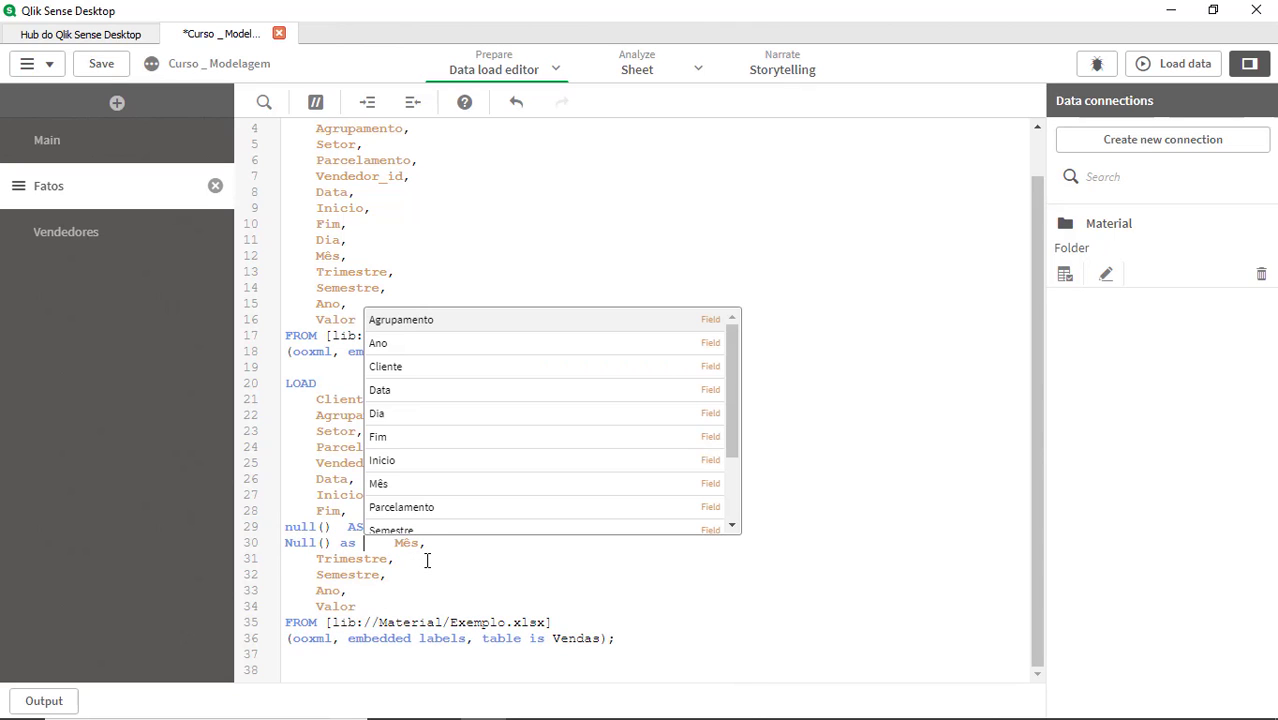
left_click(695, 616)
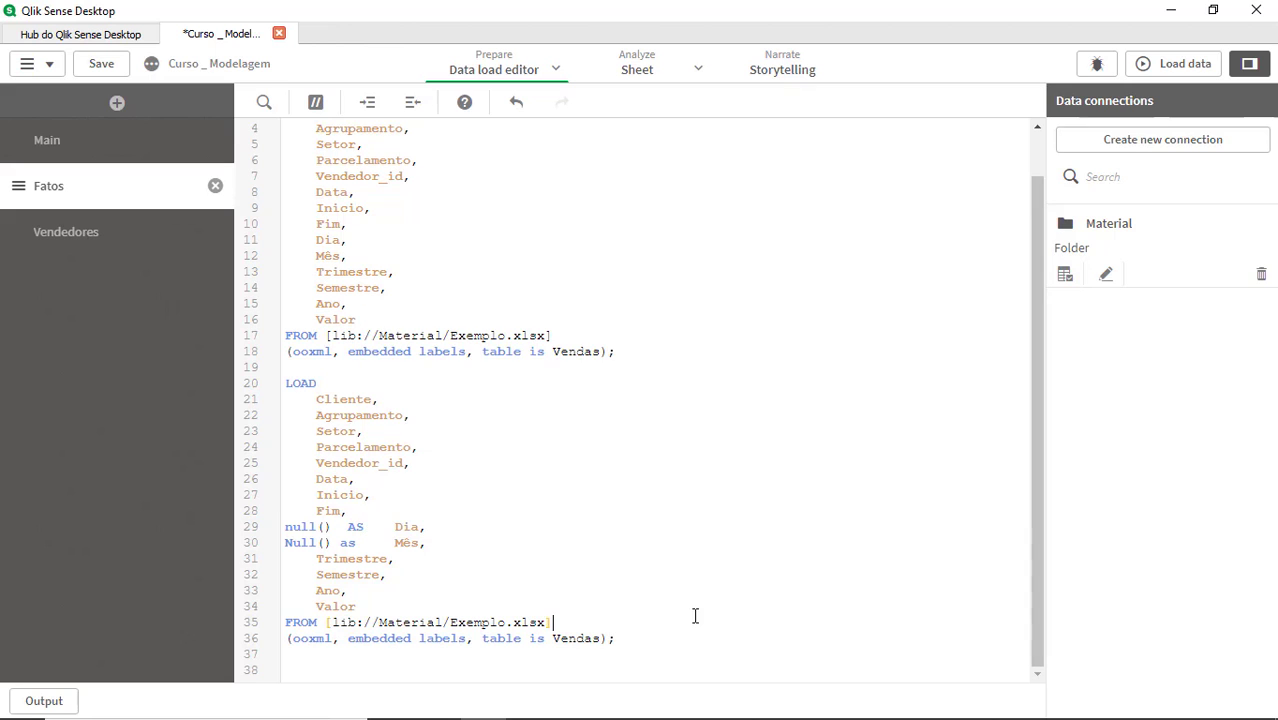
Step: Reload the data, dismiss the load progress window, and compare the field lists of the two Vendas loads
left_click(1200, 64)
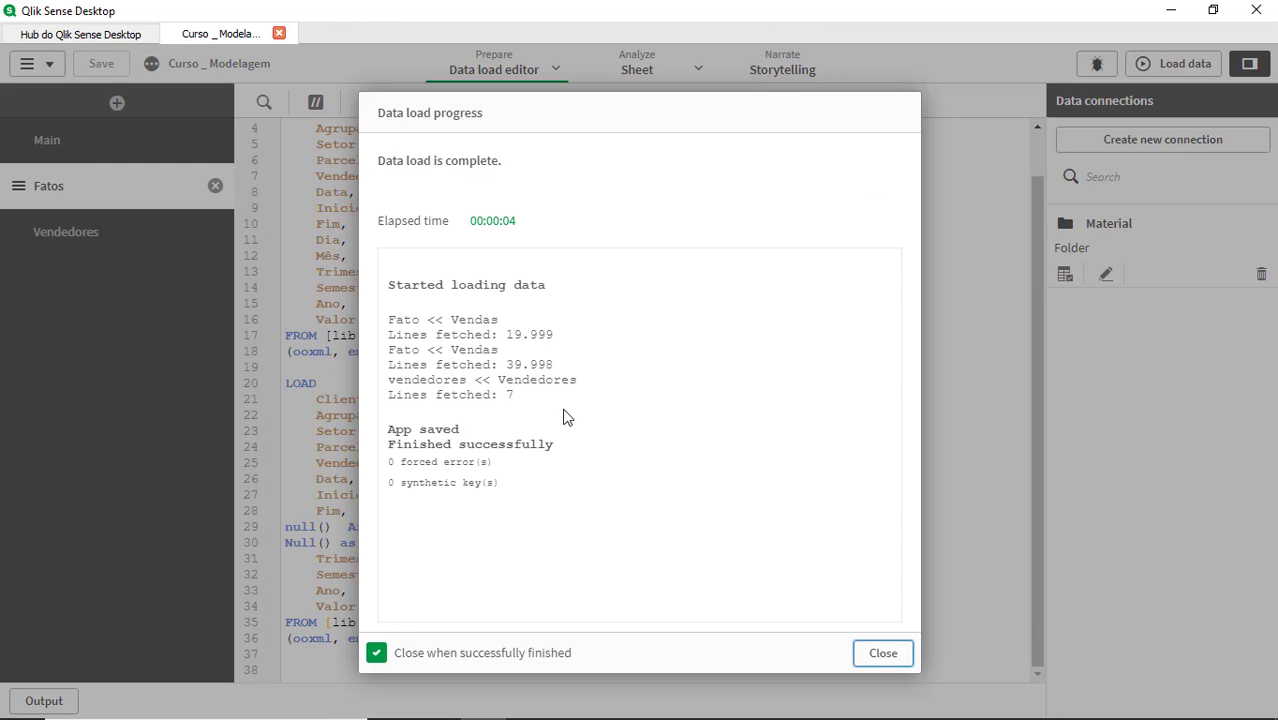
left_click(855, 652)
scroll(763, 513, "up", 1)
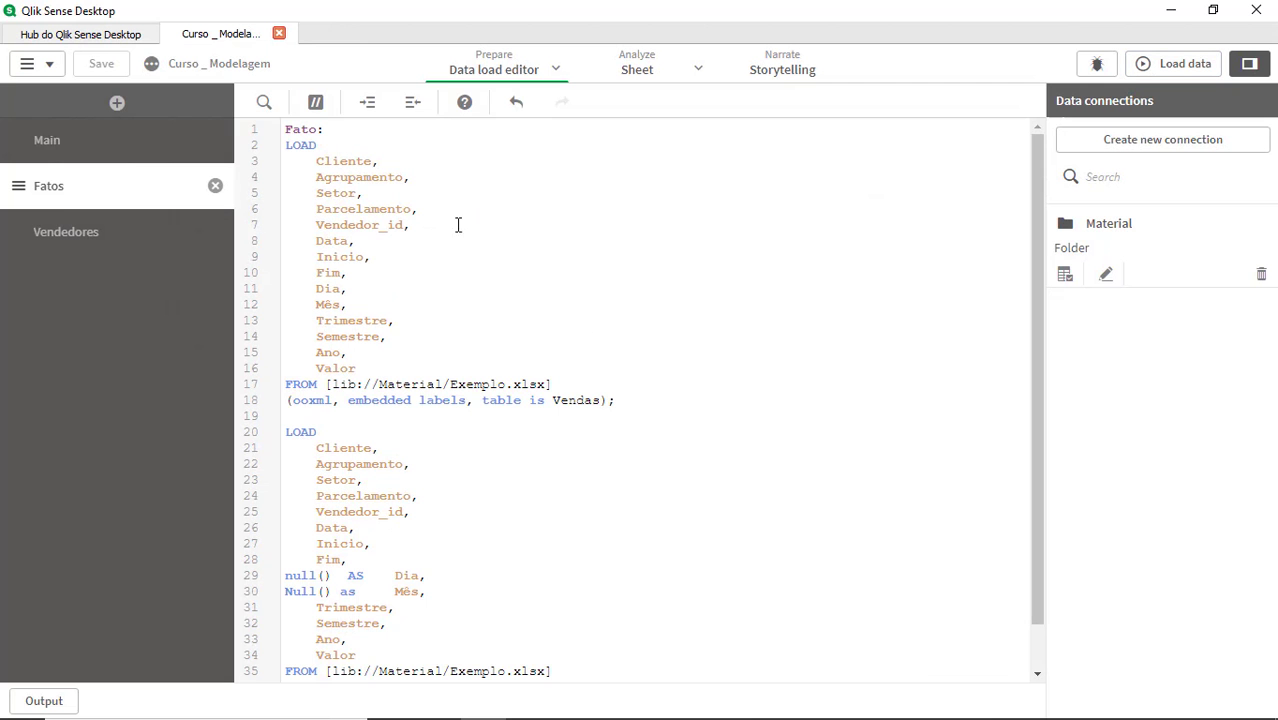
scroll(478, 334, "down", 1)
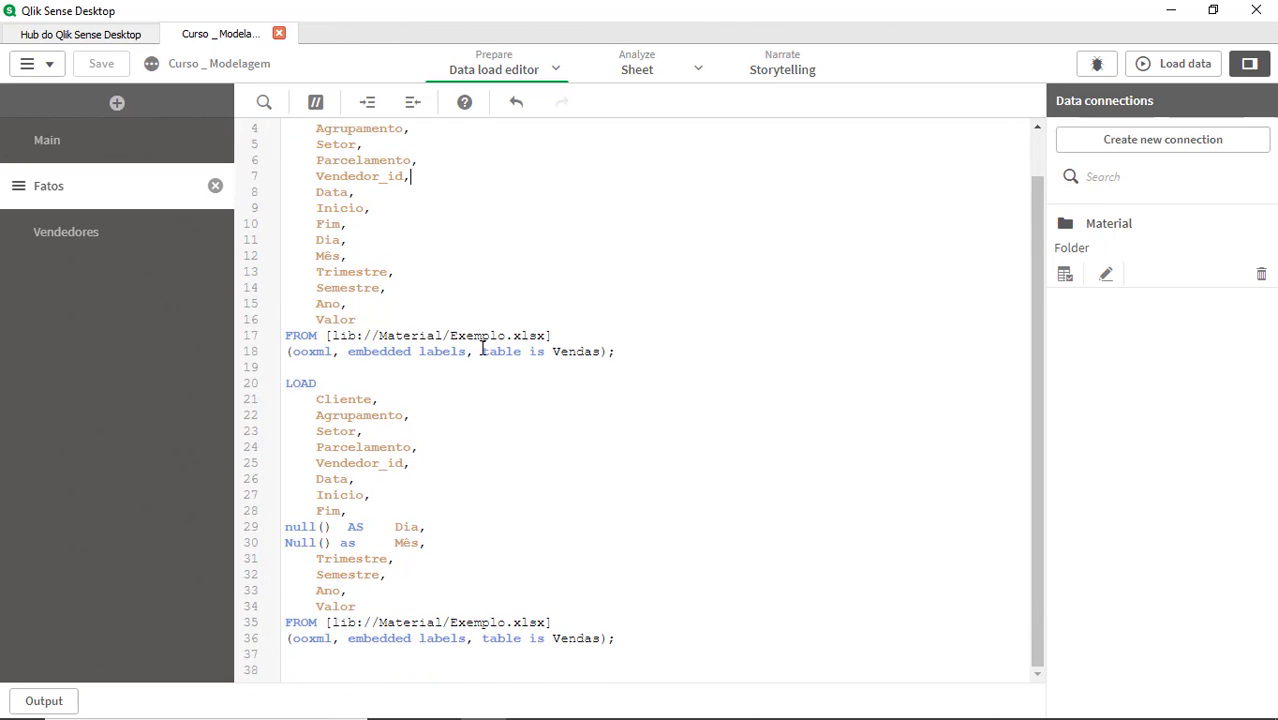
scroll(482, 348, "up", 1)
Step: Change the Cliente field in the first Vendas load to null() as Cliente
left_click(351, 467)
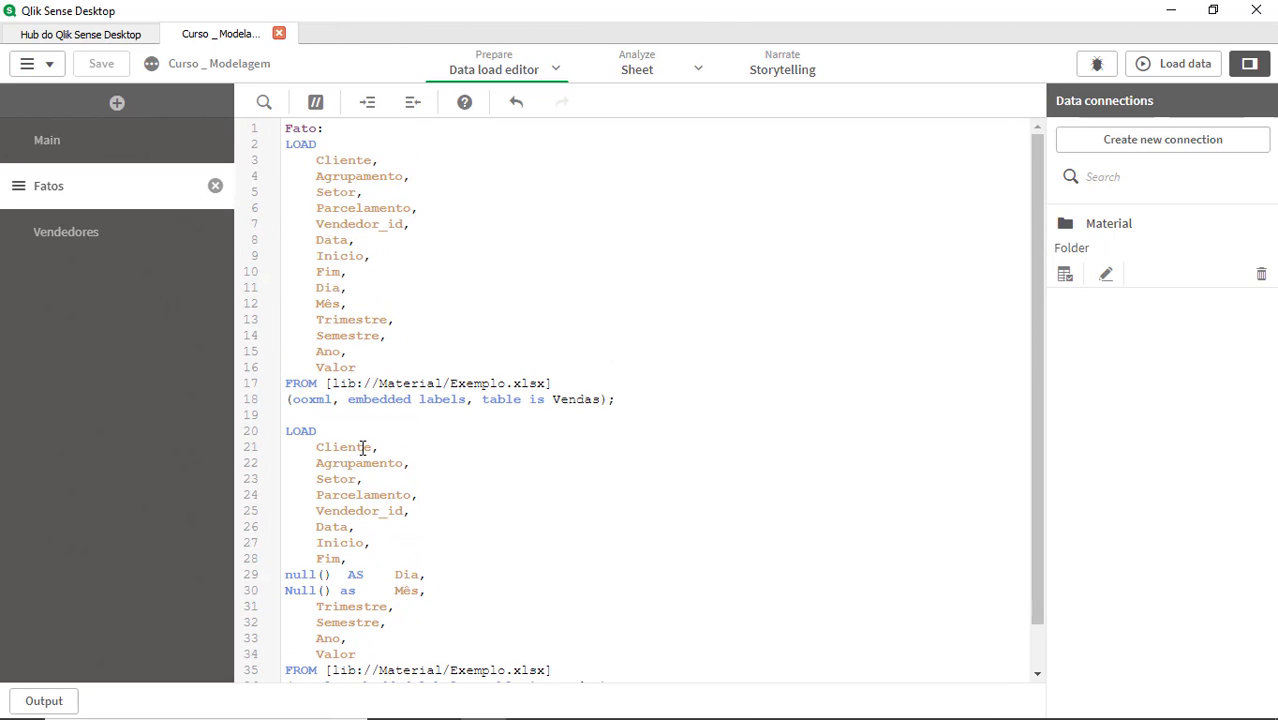
double_click(363, 447)
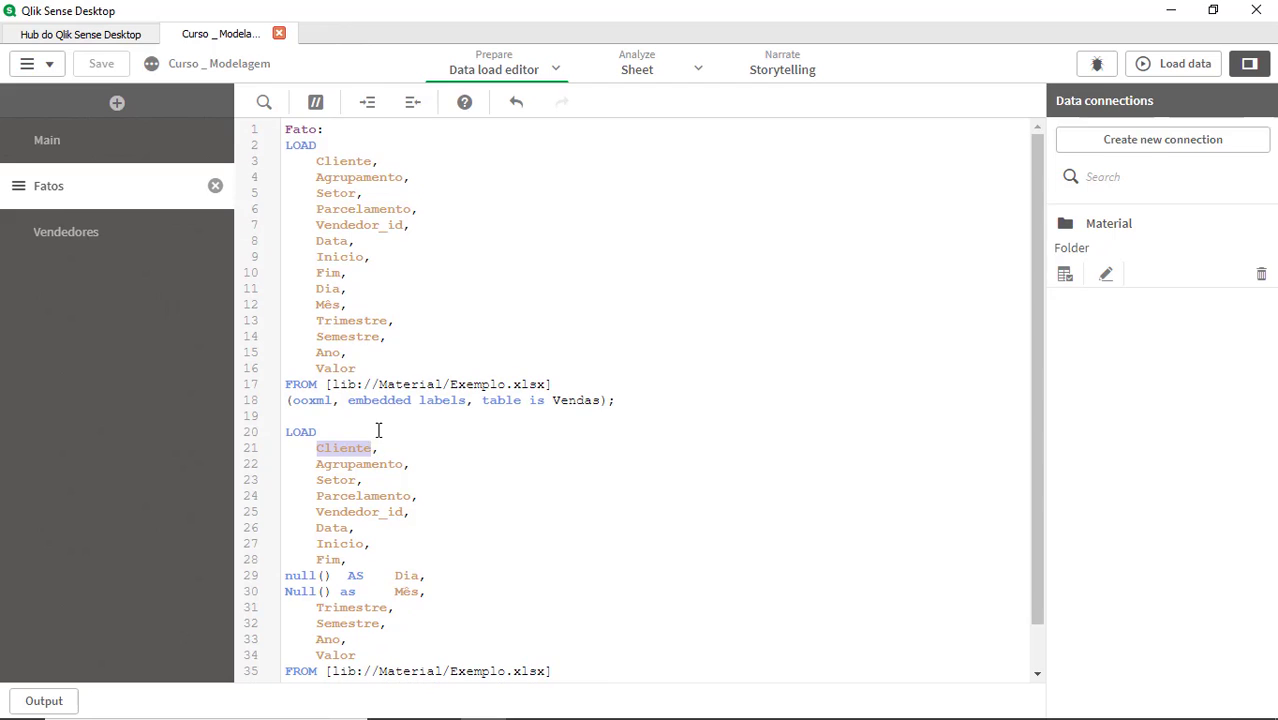
left_click(348, 160)
type("//")
scroll(464, 449, "down", 1)
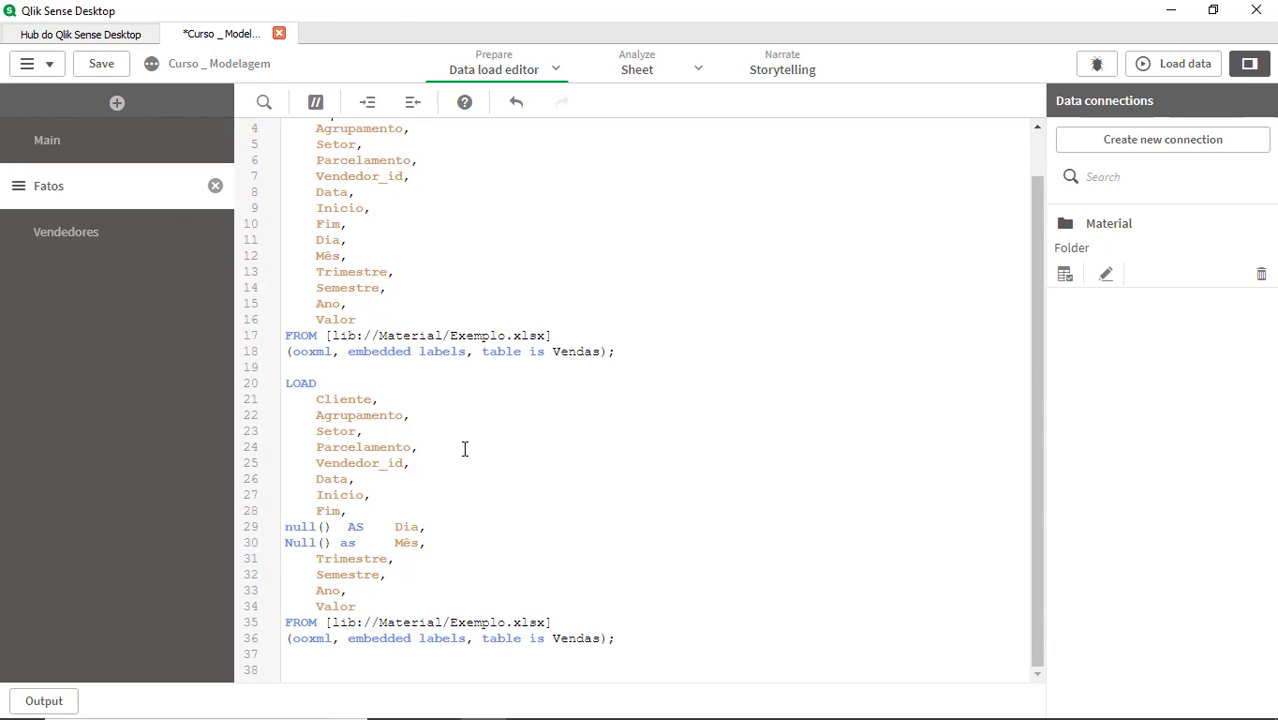
scroll(410, 291, "up", 1)
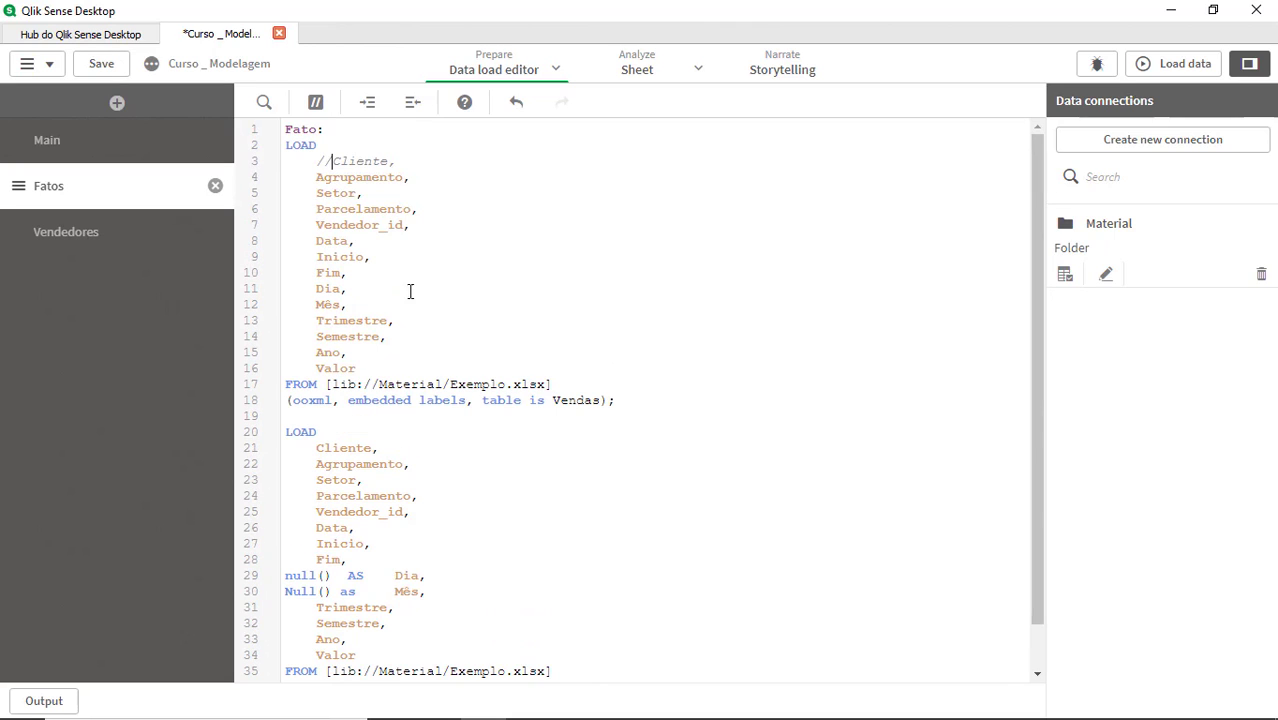
type("null() as")
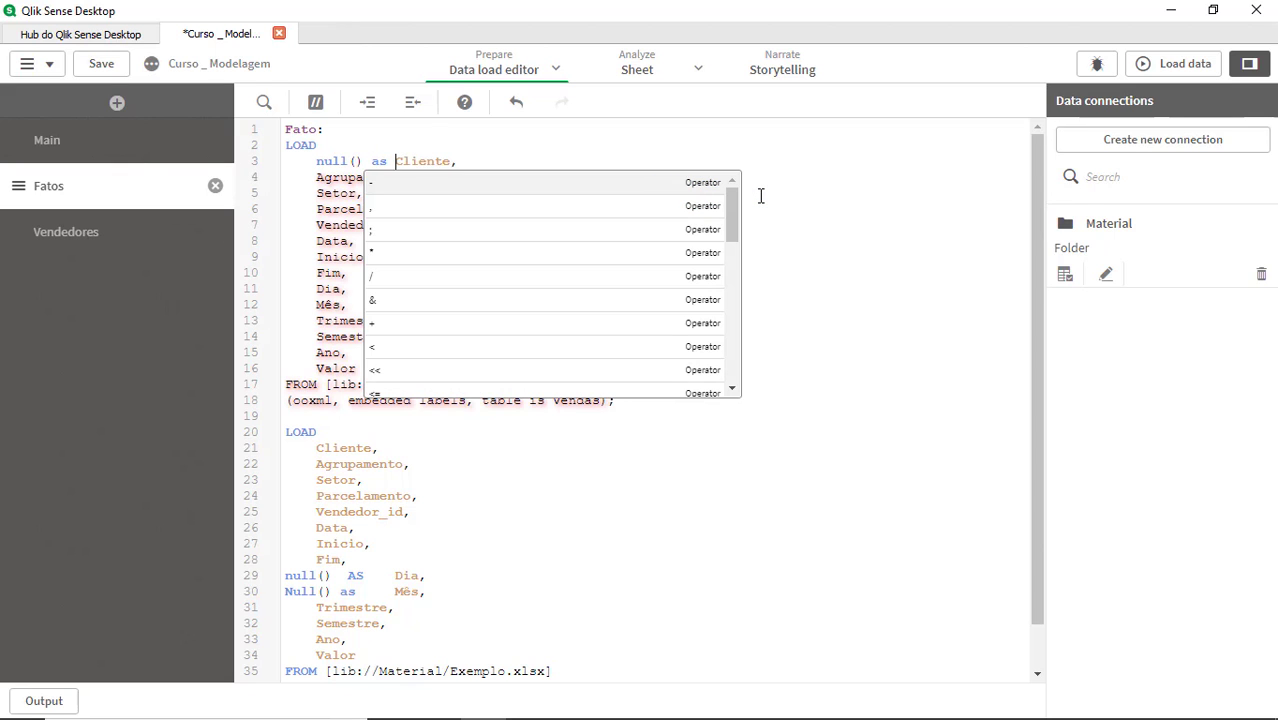
Step: Reload the data with automatic closing on success turned off, and check which table each Vendas load feeds in the log
left_click(1175, 63)
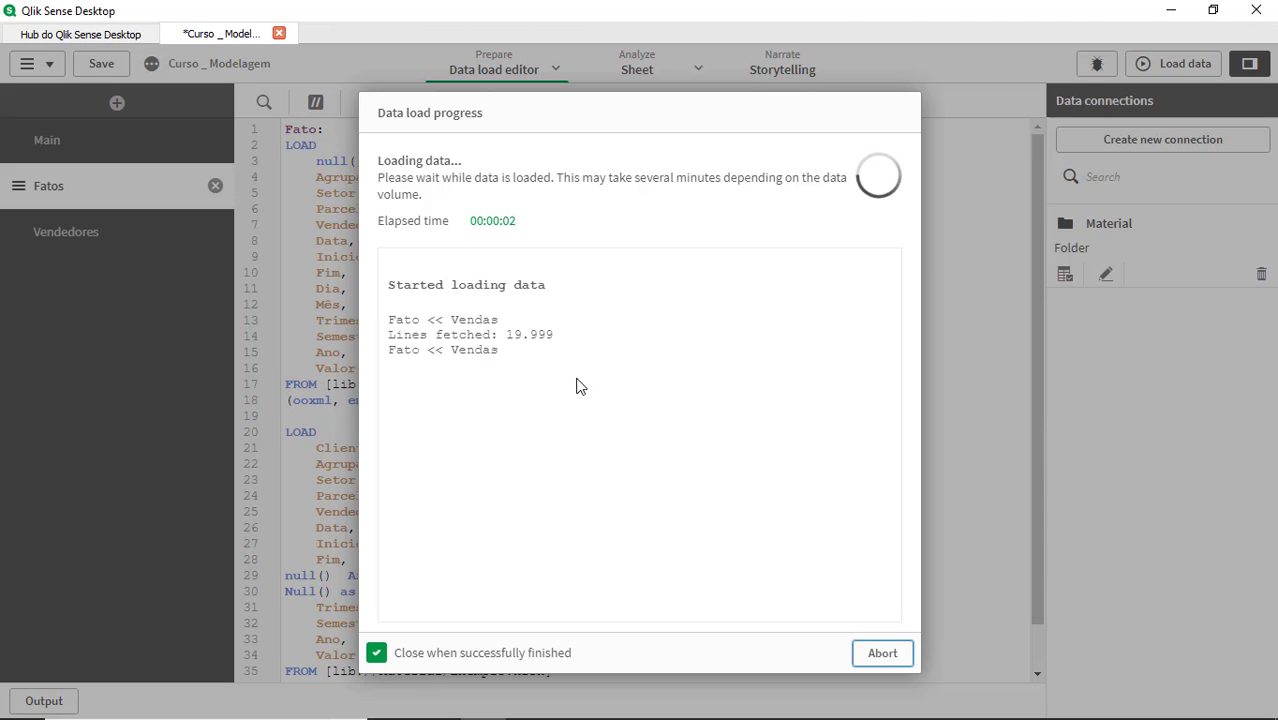
double_click(415, 349)
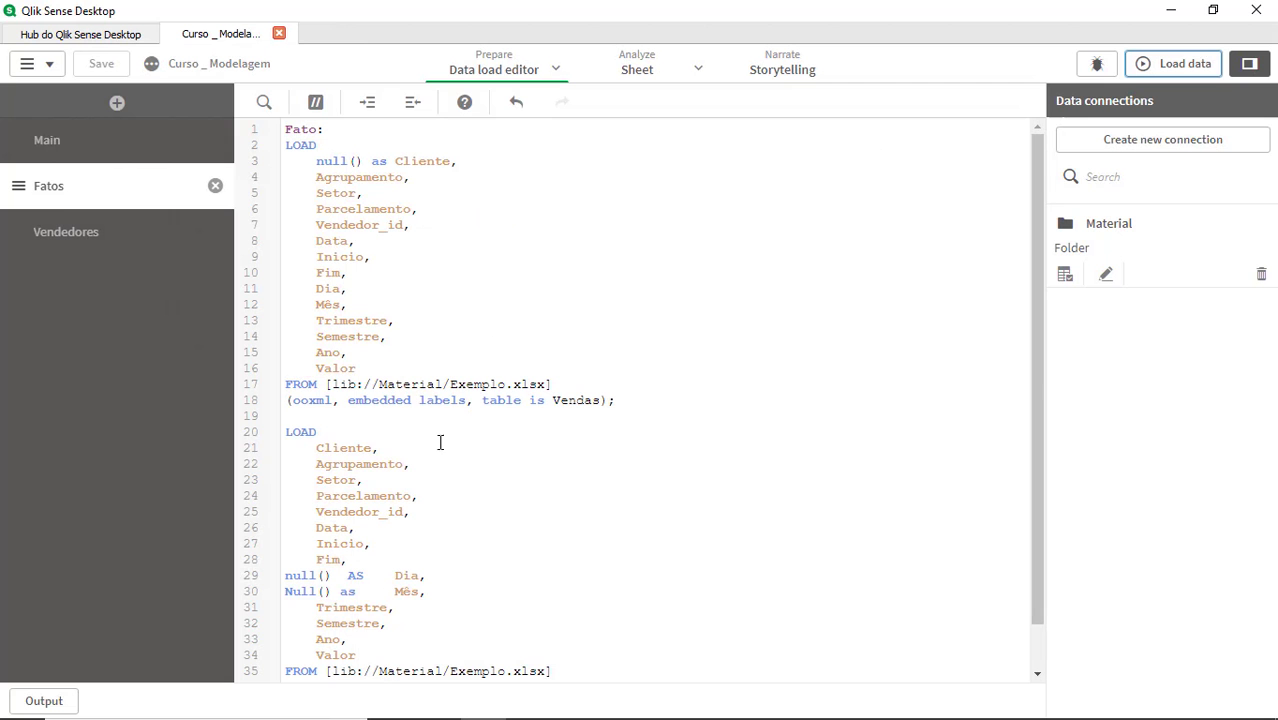
left_click(1166, 64)
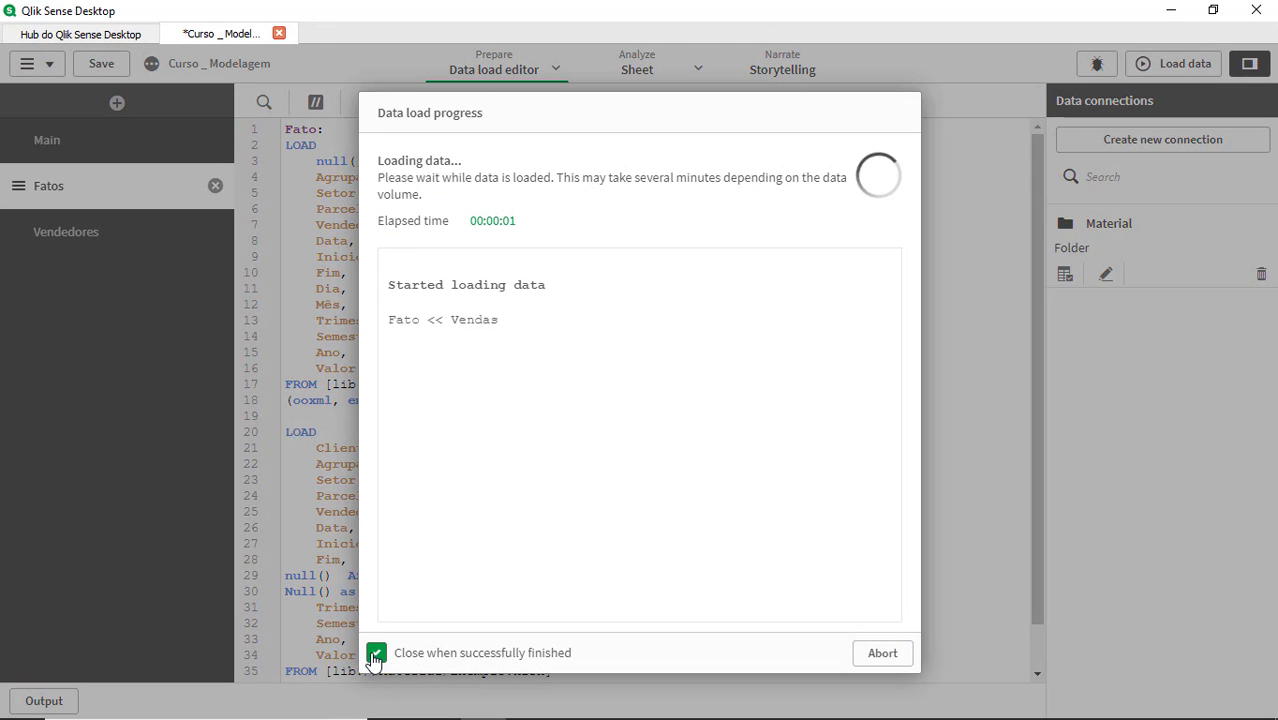
left_click(376, 652)
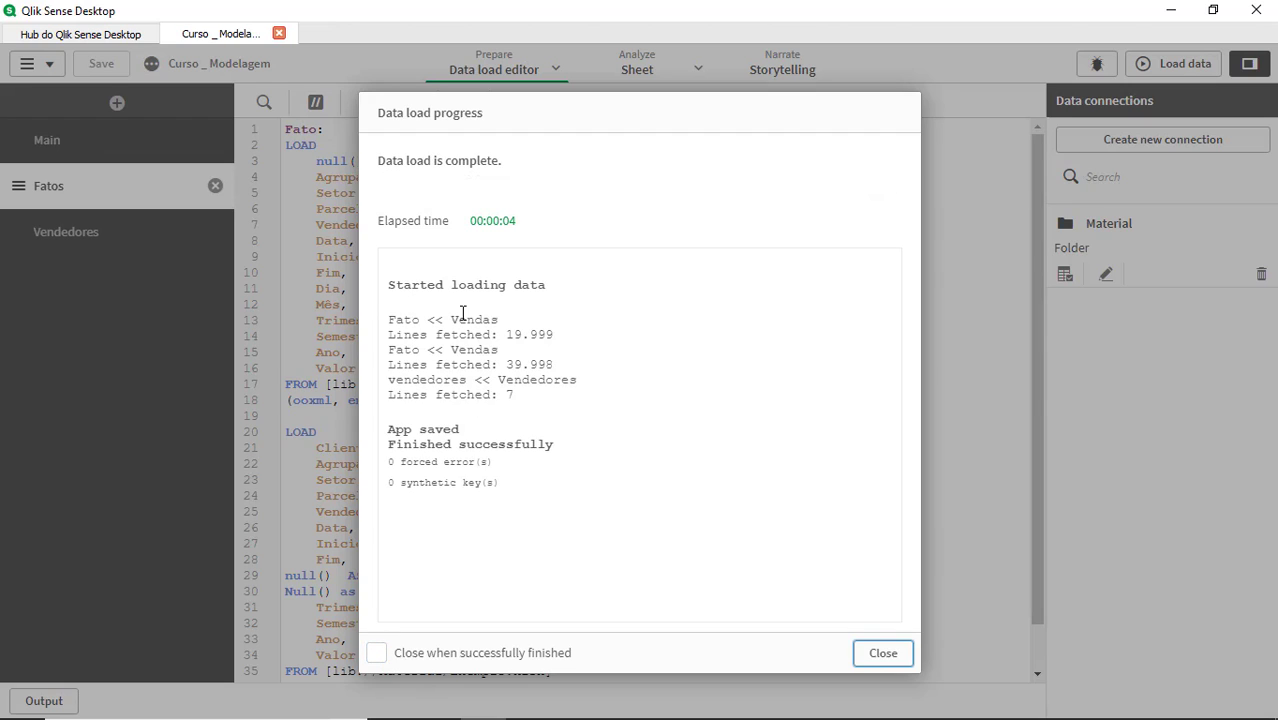
double_click(407, 319)
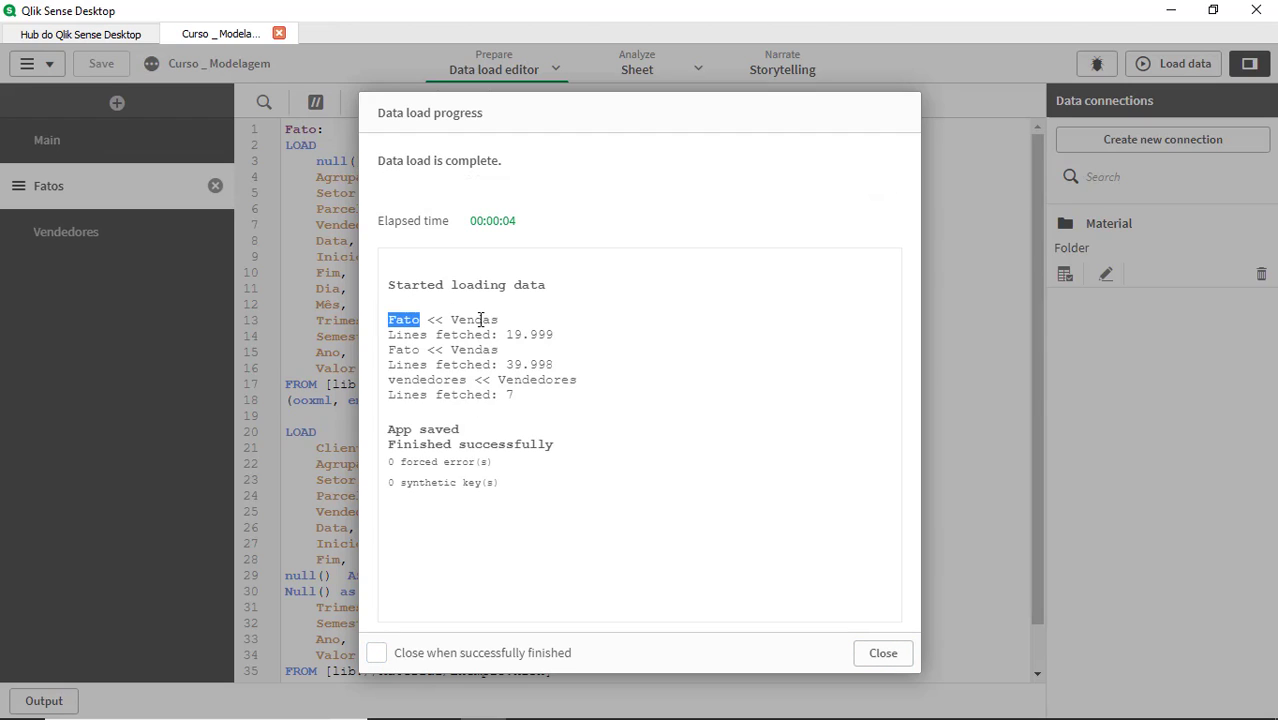
double_click(481, 319)
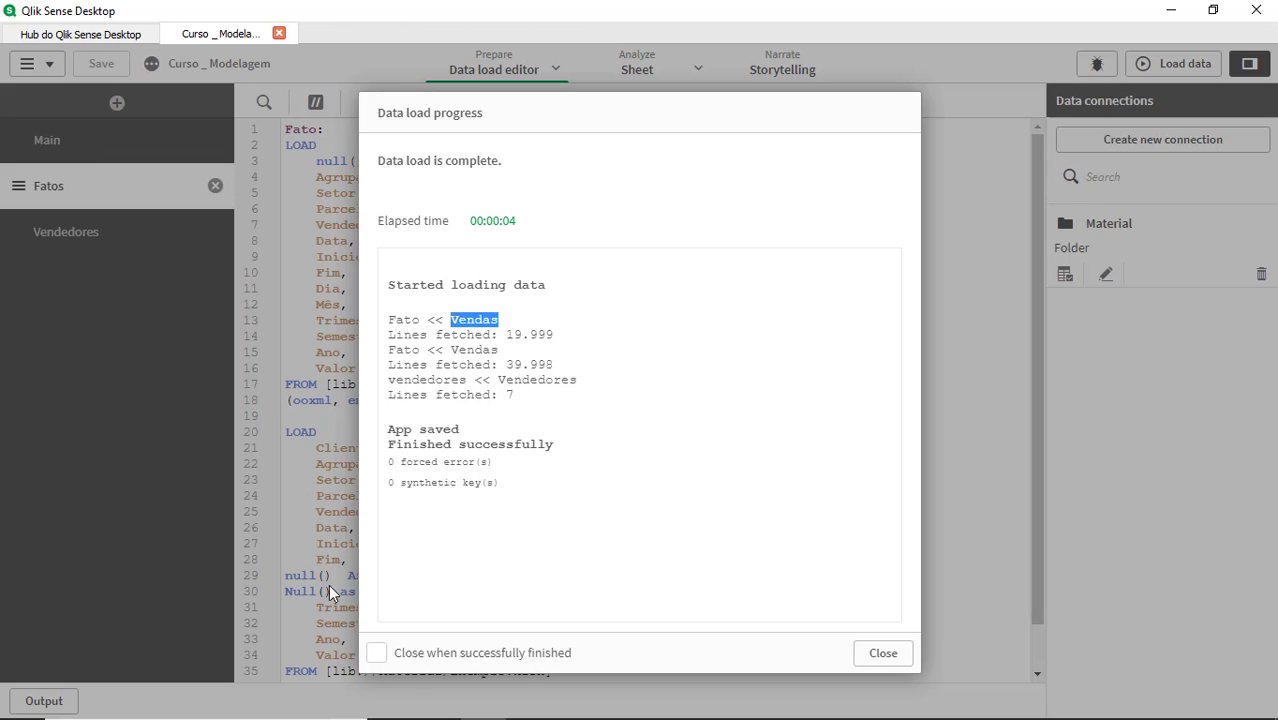
double_click(411, 350)
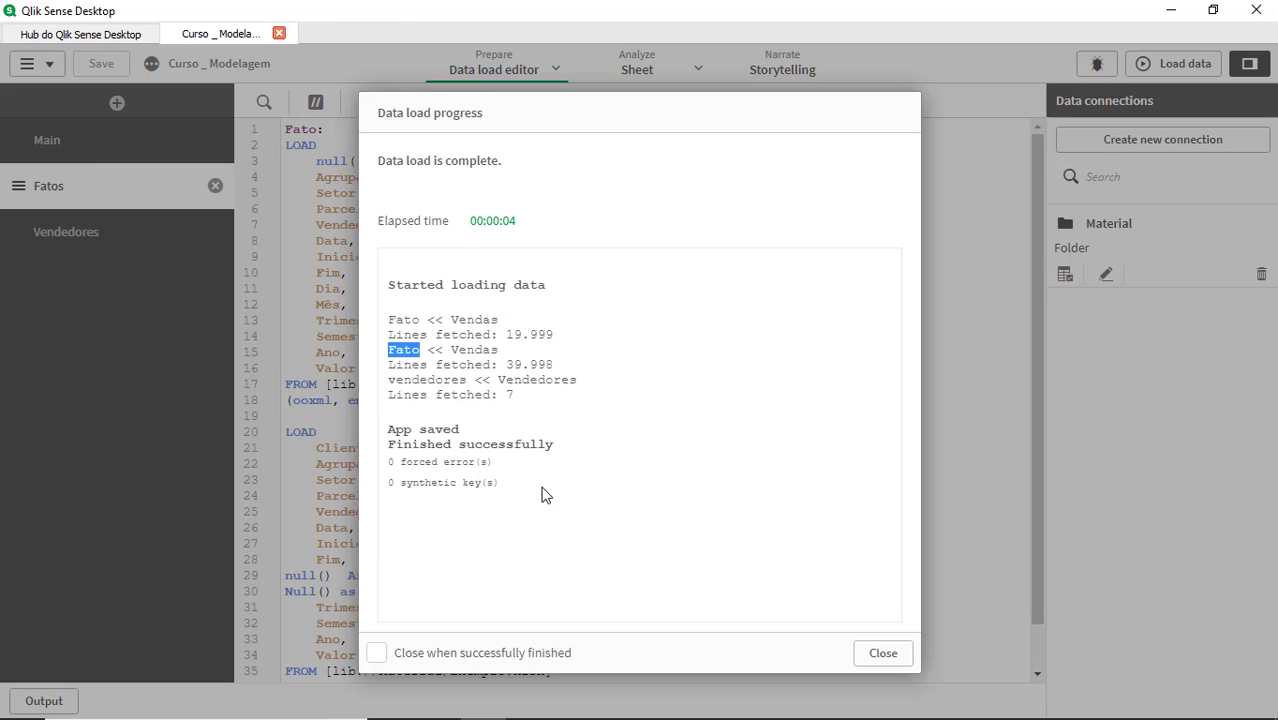
left_click(868, 658)
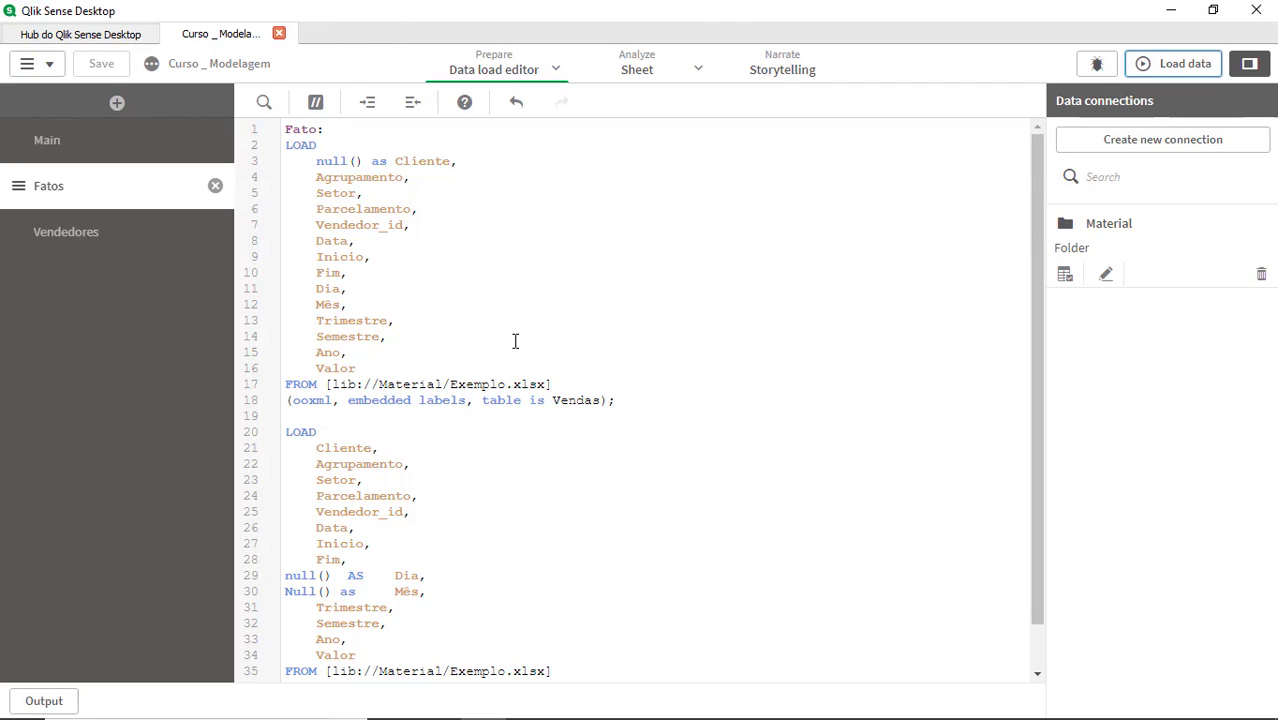
Step: Review the null() placeholder fields across both Vendas loads in the Fatos section
scroll(577, 418, "down", 1)
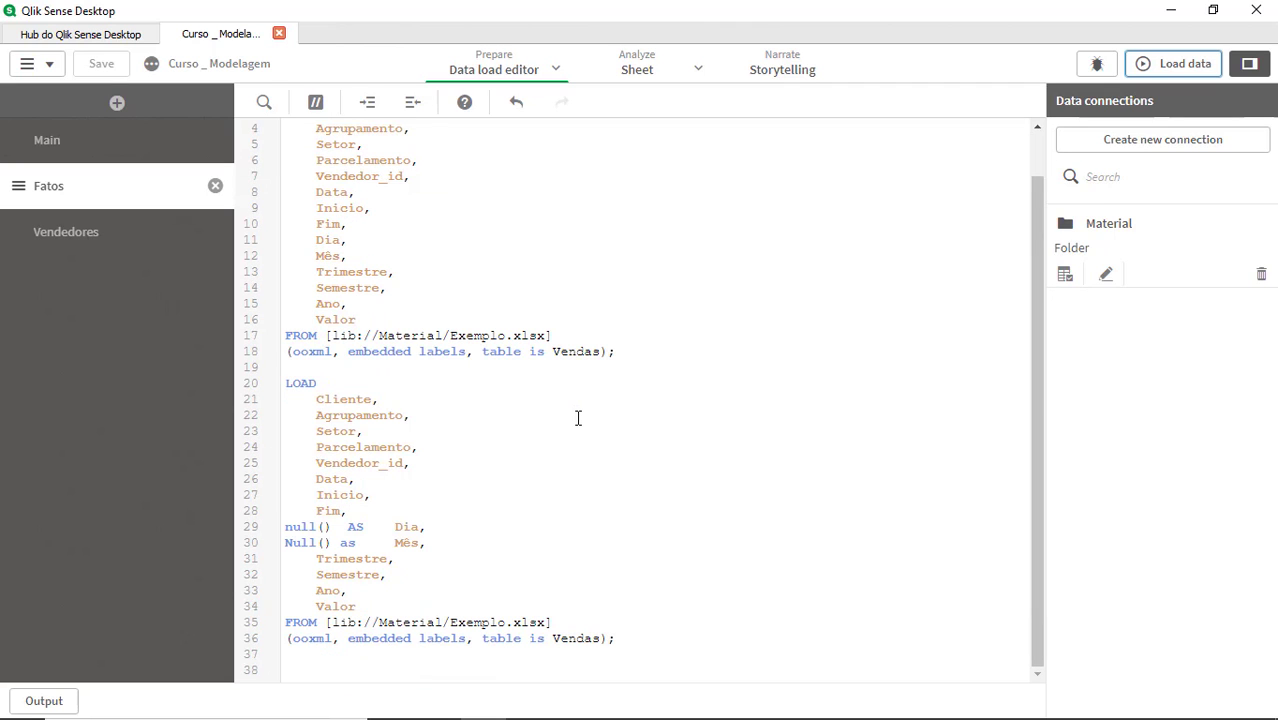
scroll(577, 418, "up", 1)
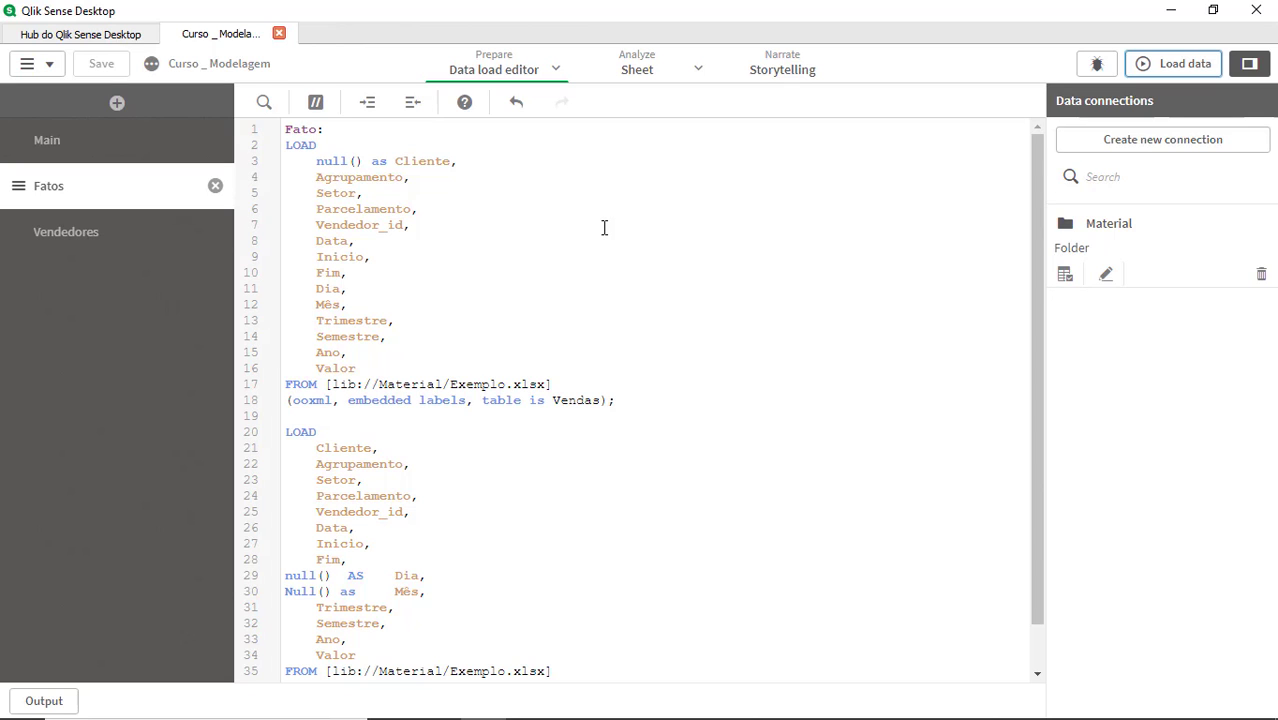
scroll(628, 371, "down", 1)
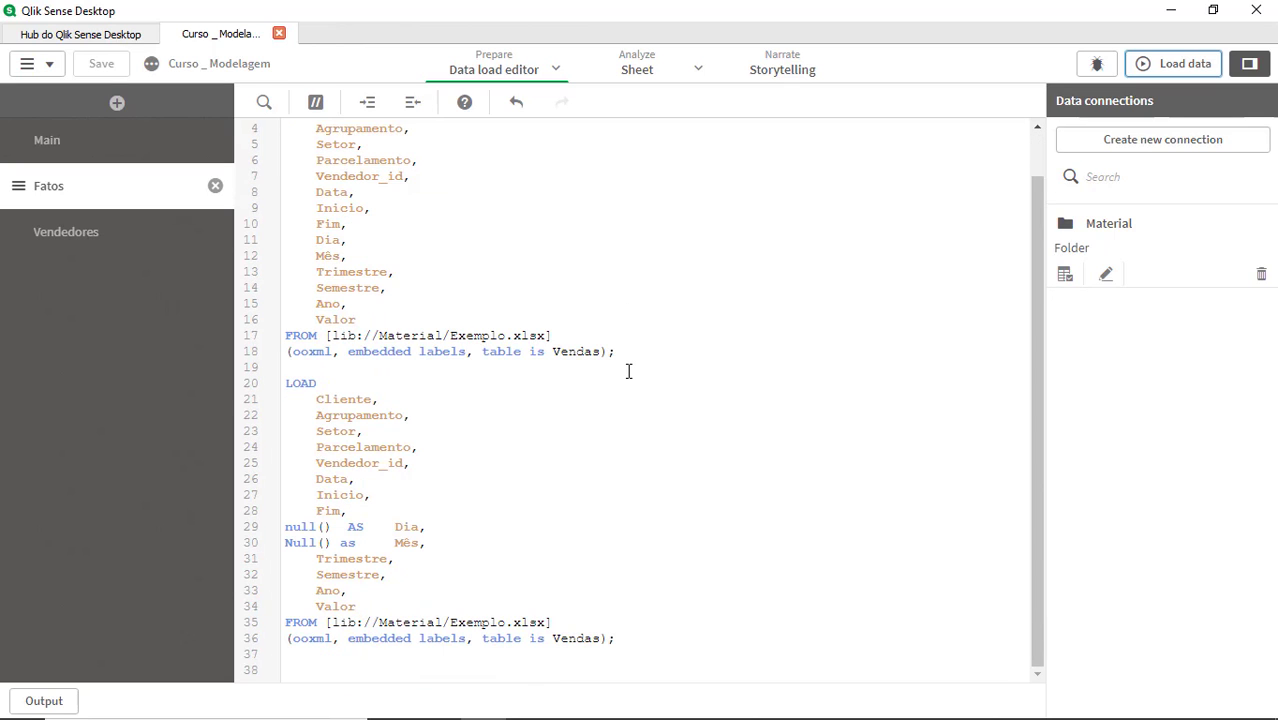
scroll(628, 371, "up", 1)
scroll(628, 371, "down", 1)
scroll(405, 208, "up", 1)
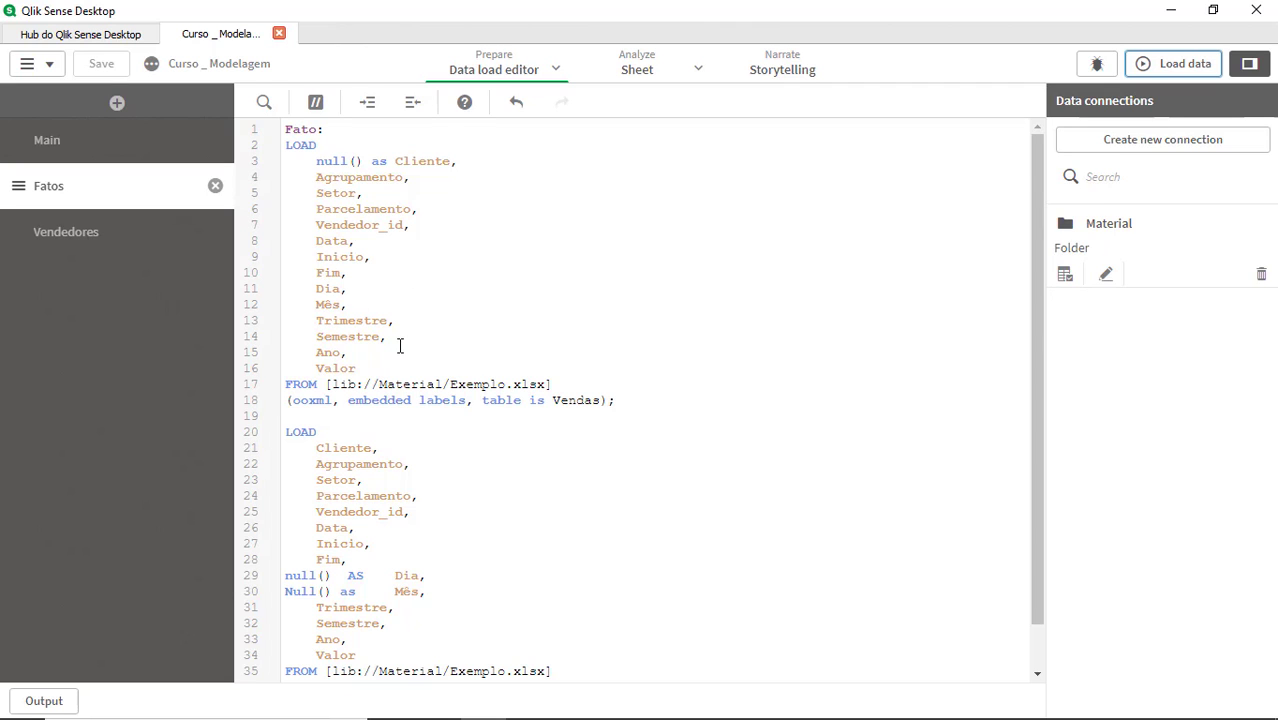
Step: Remove the null() as Cliente line from the first Vendas load in the Fatos section
scroll(442, 423, "down", 1)
scroll(504, 465, "up", 1)
scroll(472, 373, "down", 1)
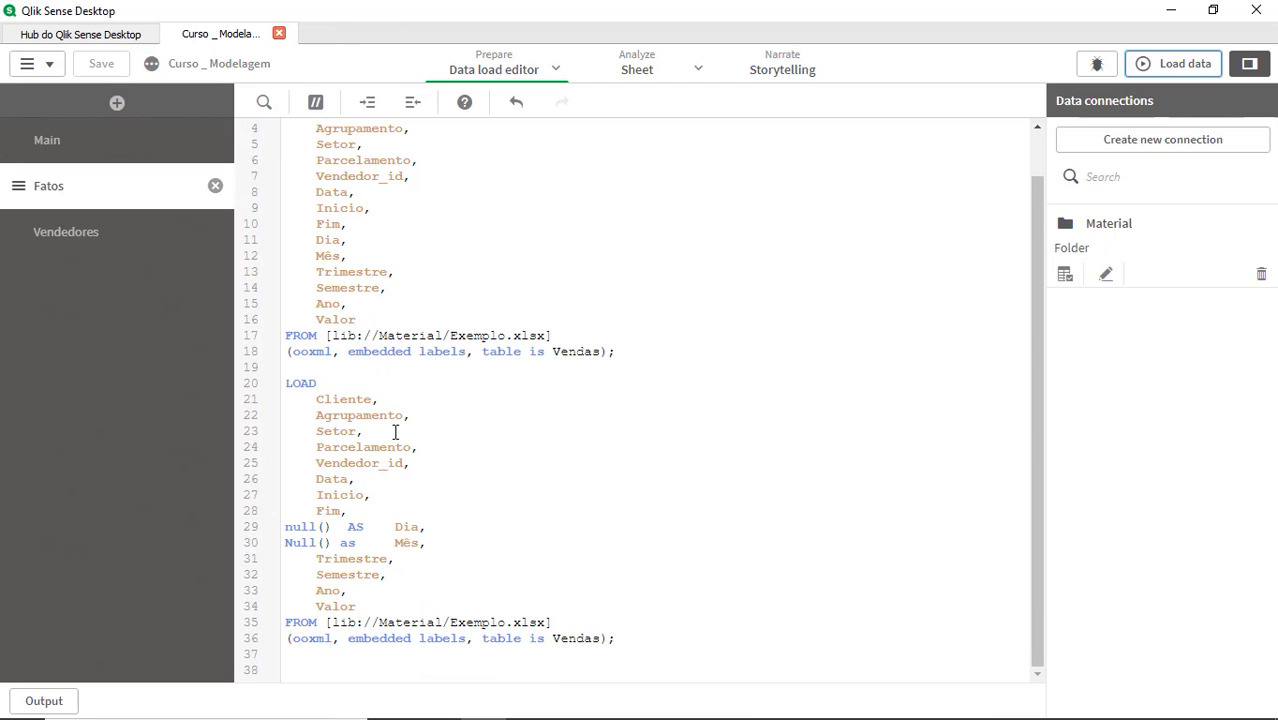
scroll(470, 465, "up", 1)
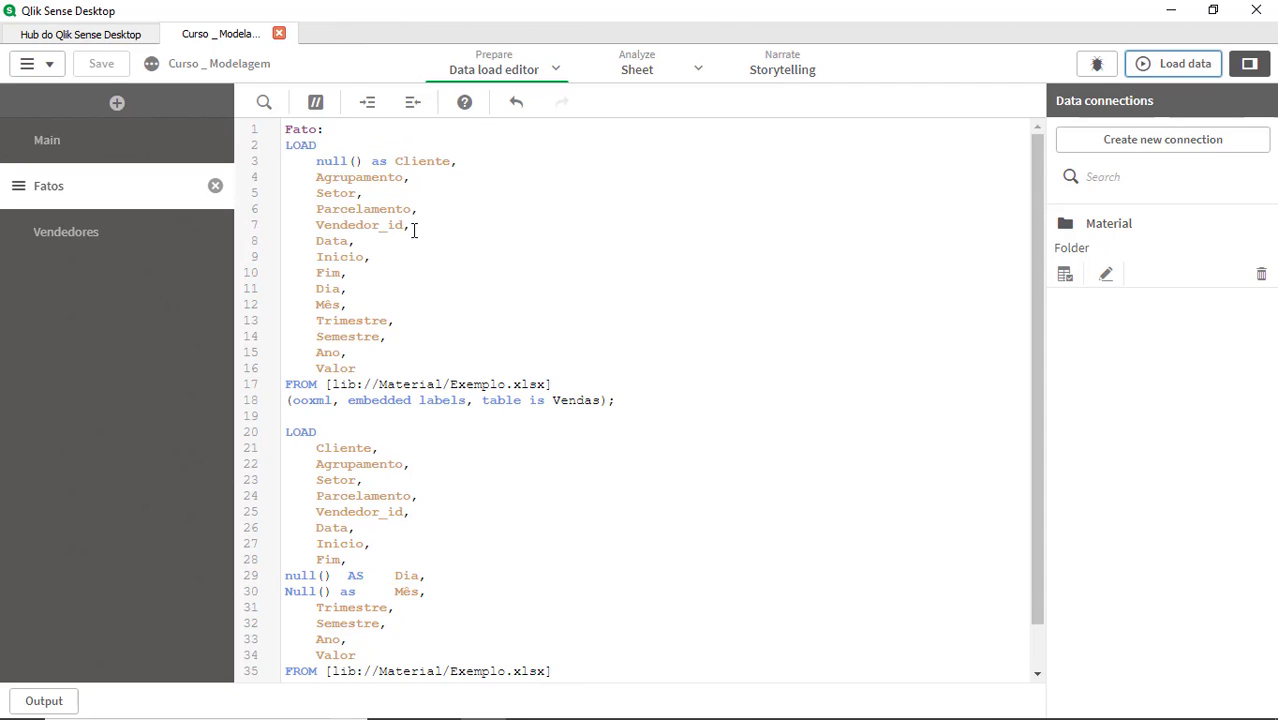
left_click(488, 167)
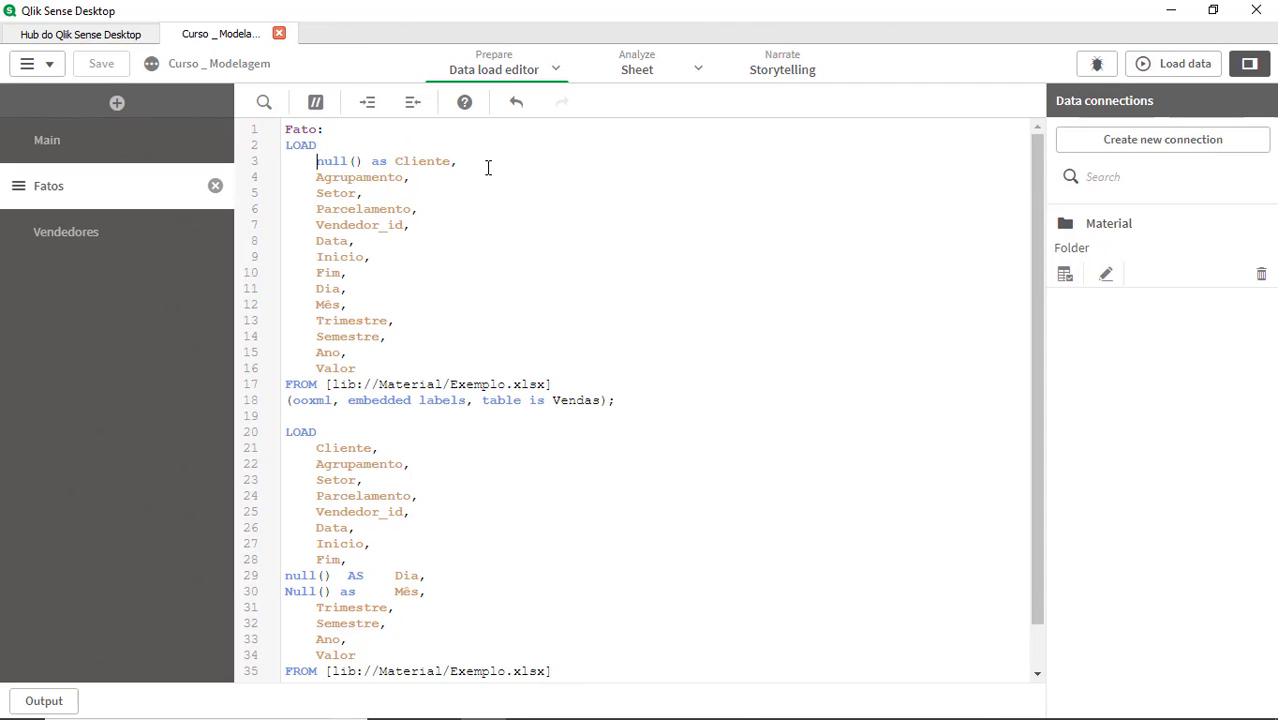
key("shift+Down")
key("Delete")
Step: Remove the null() placeholder lines for Dia and Mês from the second Vendas load
scroll(368, 527, "down", 1)
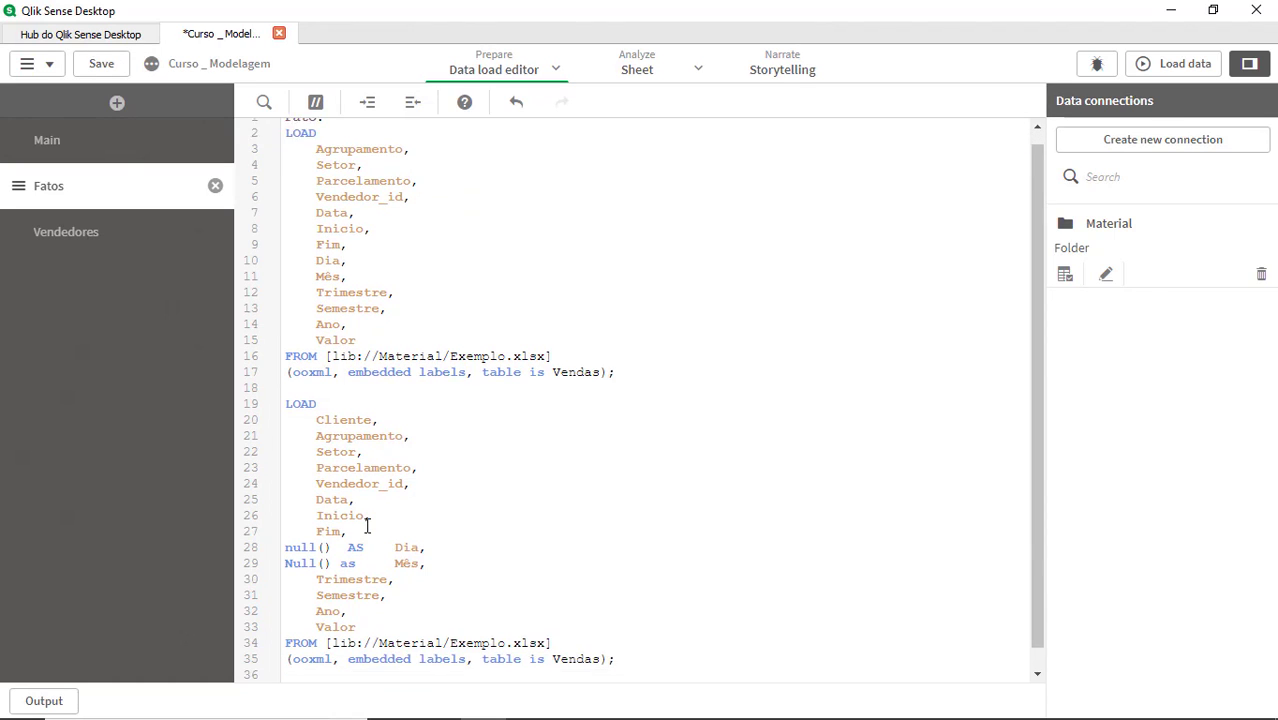
left_click(317, 533)
key("Home")
key("shift+Down")
key("shift+Down")
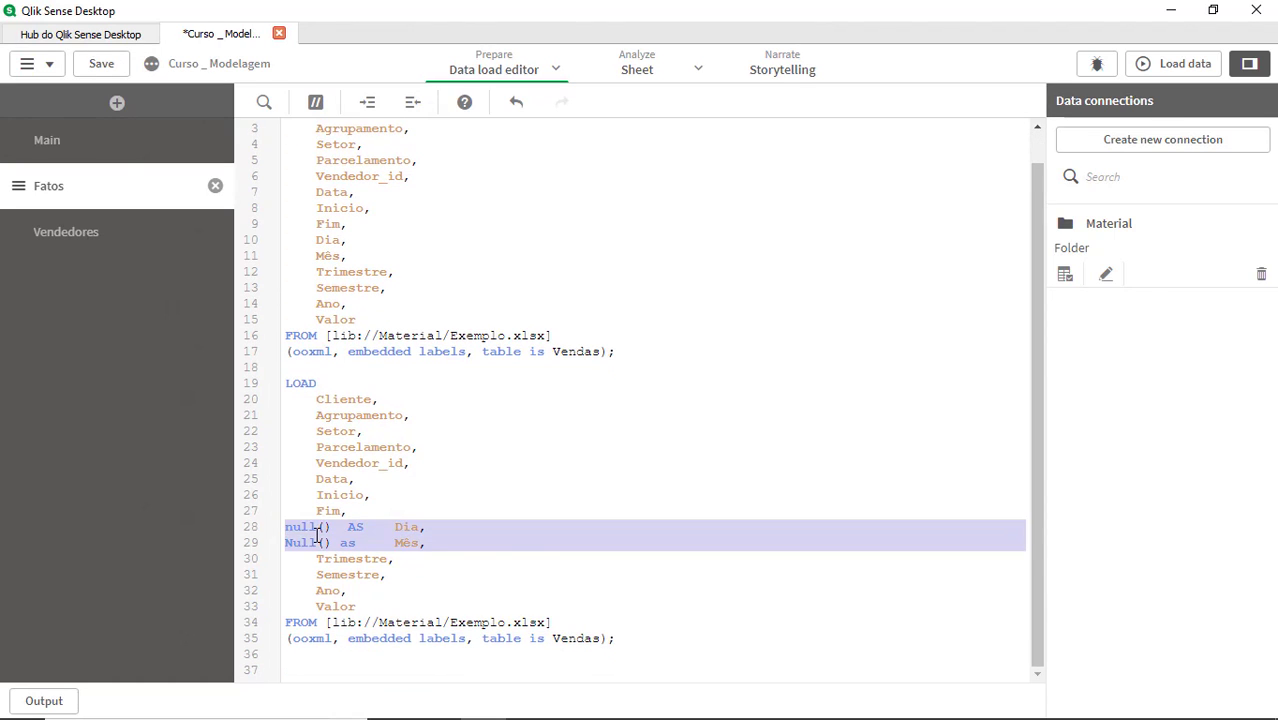
key("Delete")
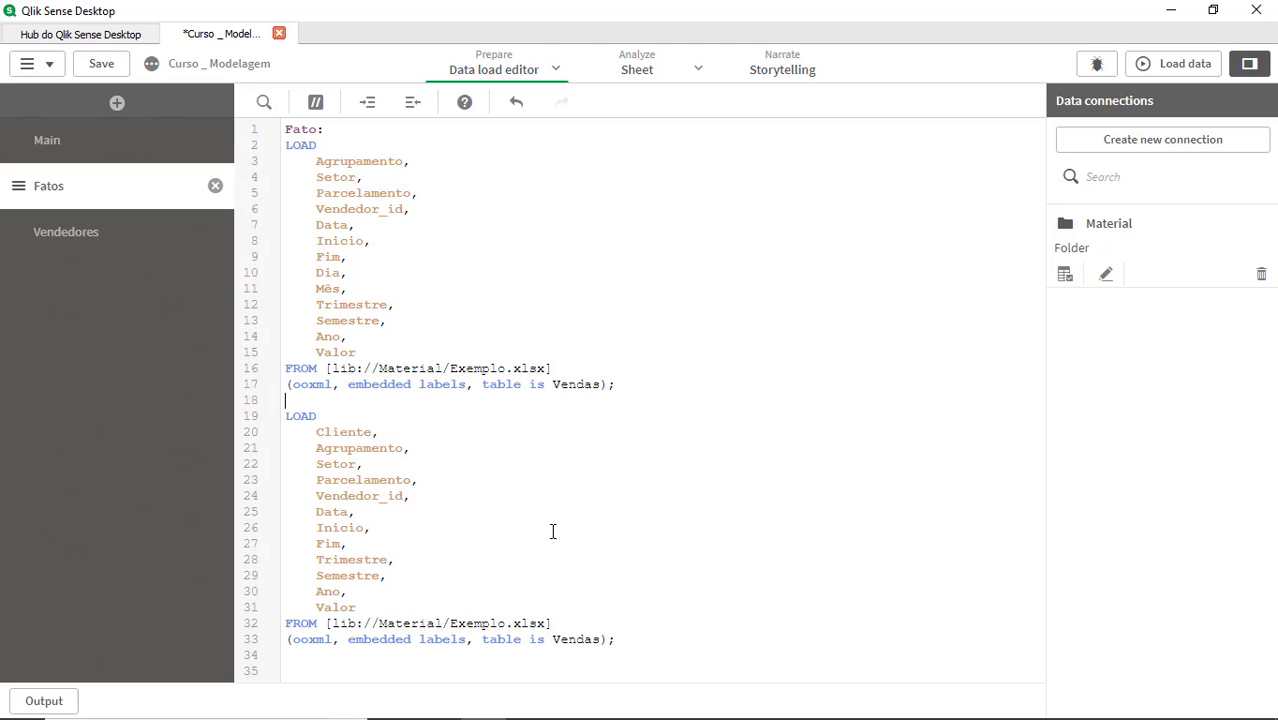
Step: Add a Concatenate(Fato) prefix on its own line directly above the second Vendas load
key("Return")
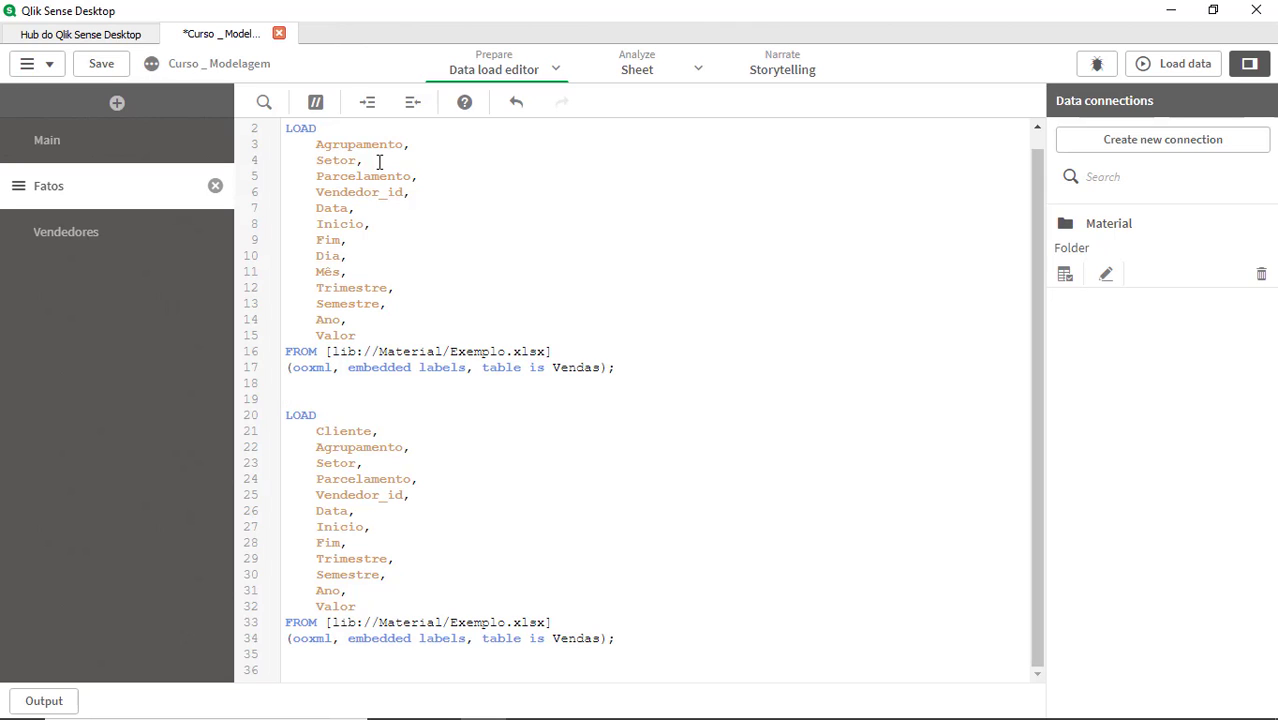
type("Concatenate")
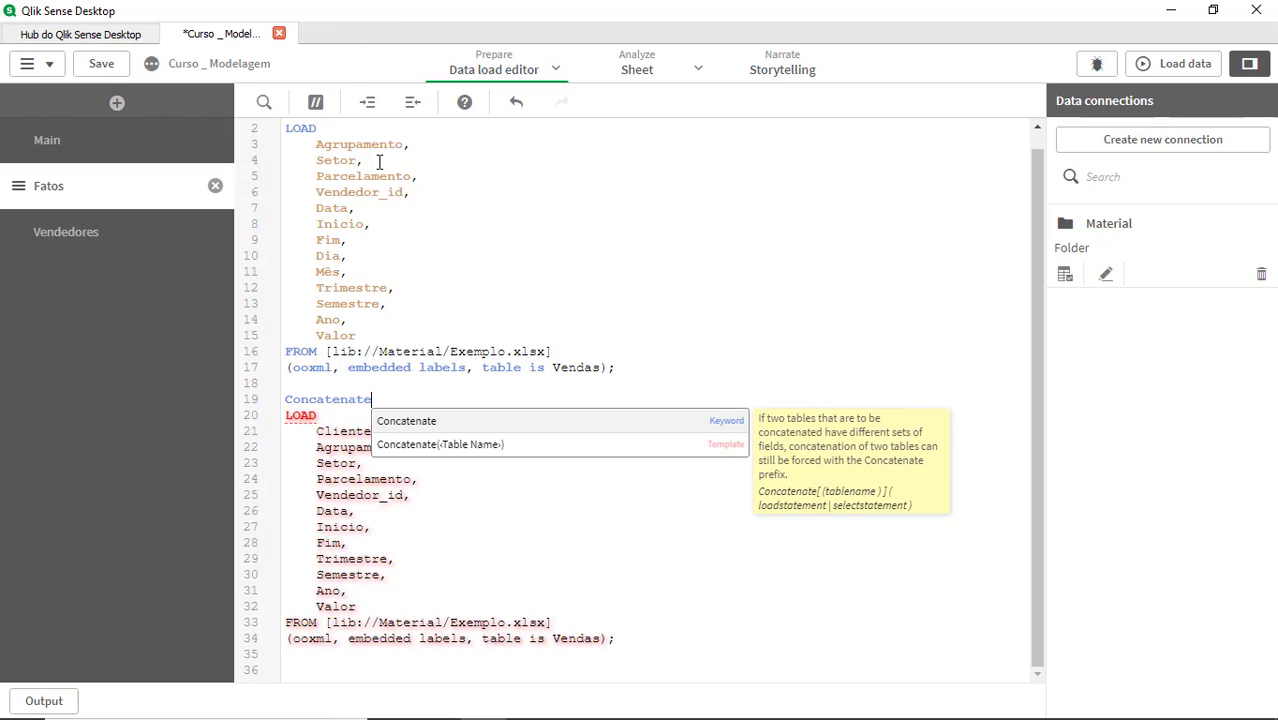
type("(Fato")
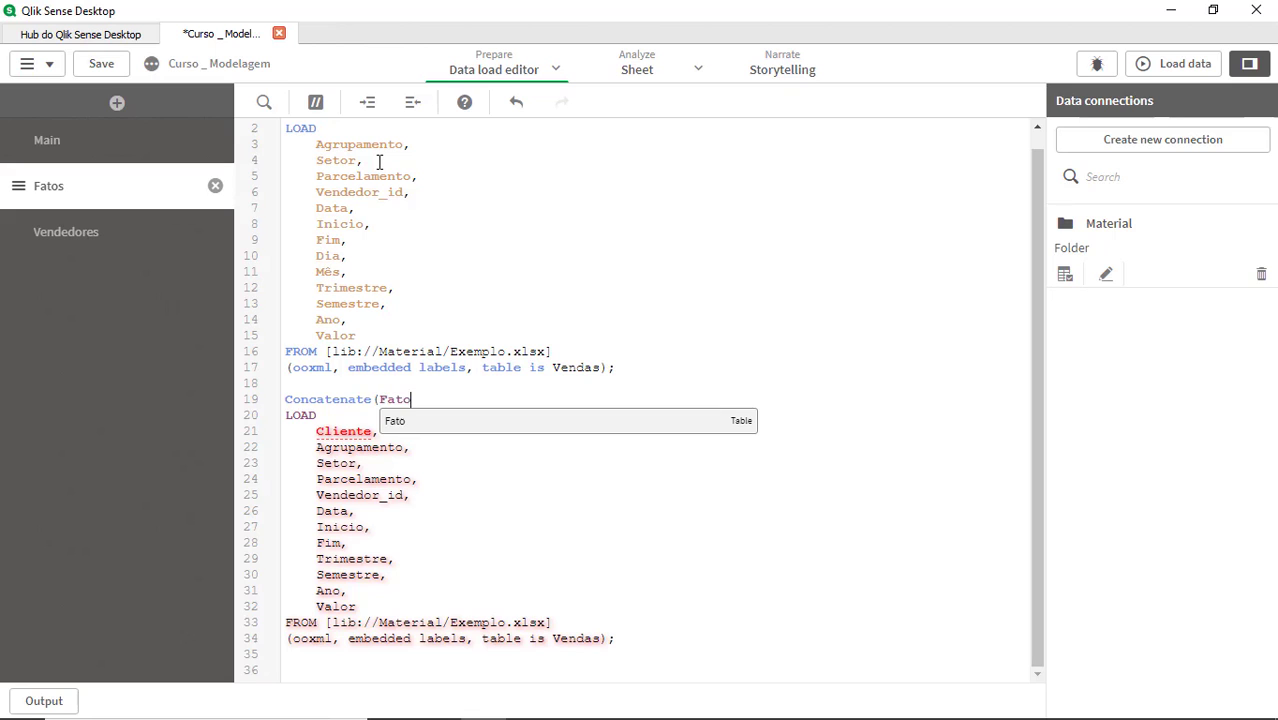
type(")")
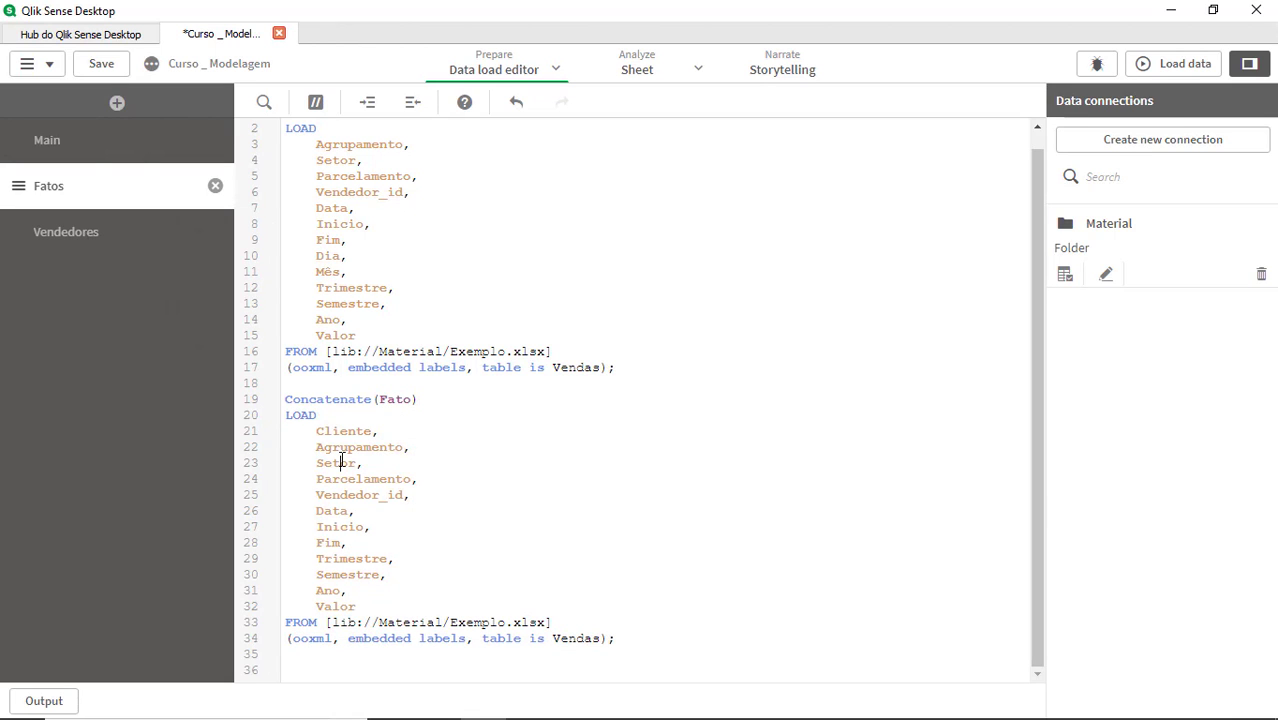
Step: Reload the data, check which table each Vendas load feeds in the log, and dismiss the progress window
left_click(1152, 63)
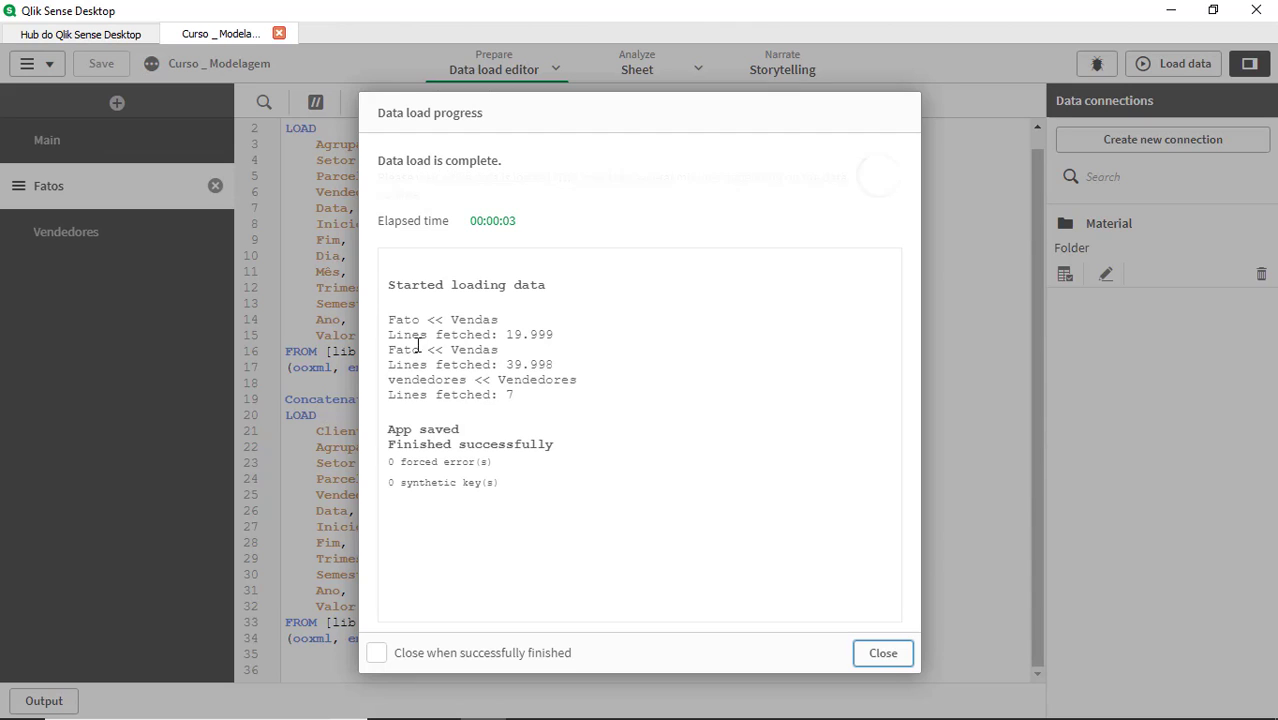
left_click_drag(466, 349, 390, 349)
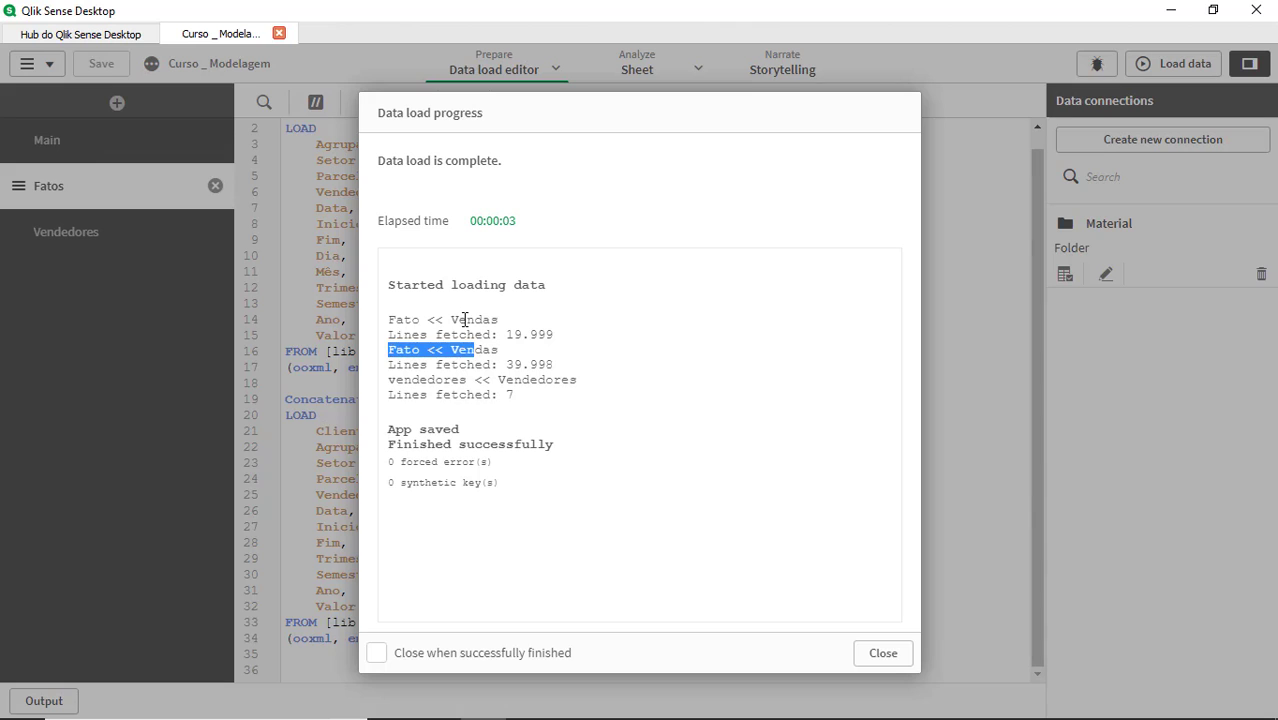
left_click_drag(465, 320, 379, 327)
left_click(478, 323)
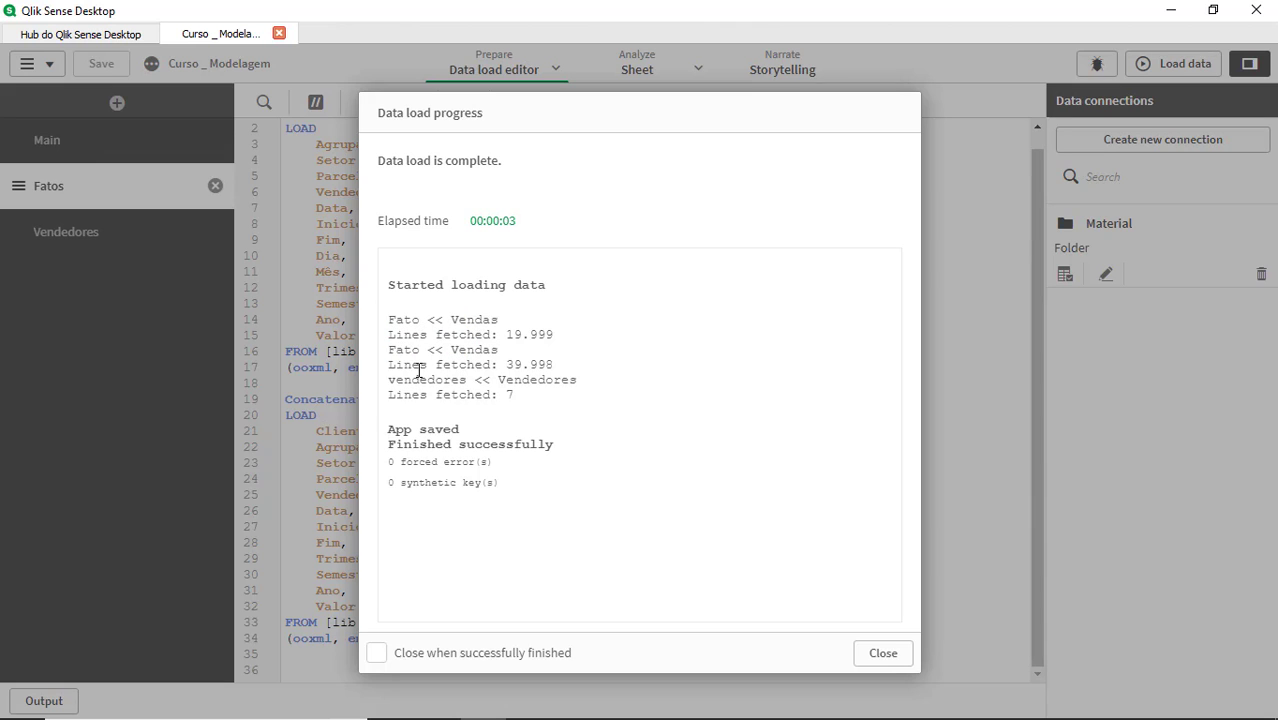
left_click(872, 653)
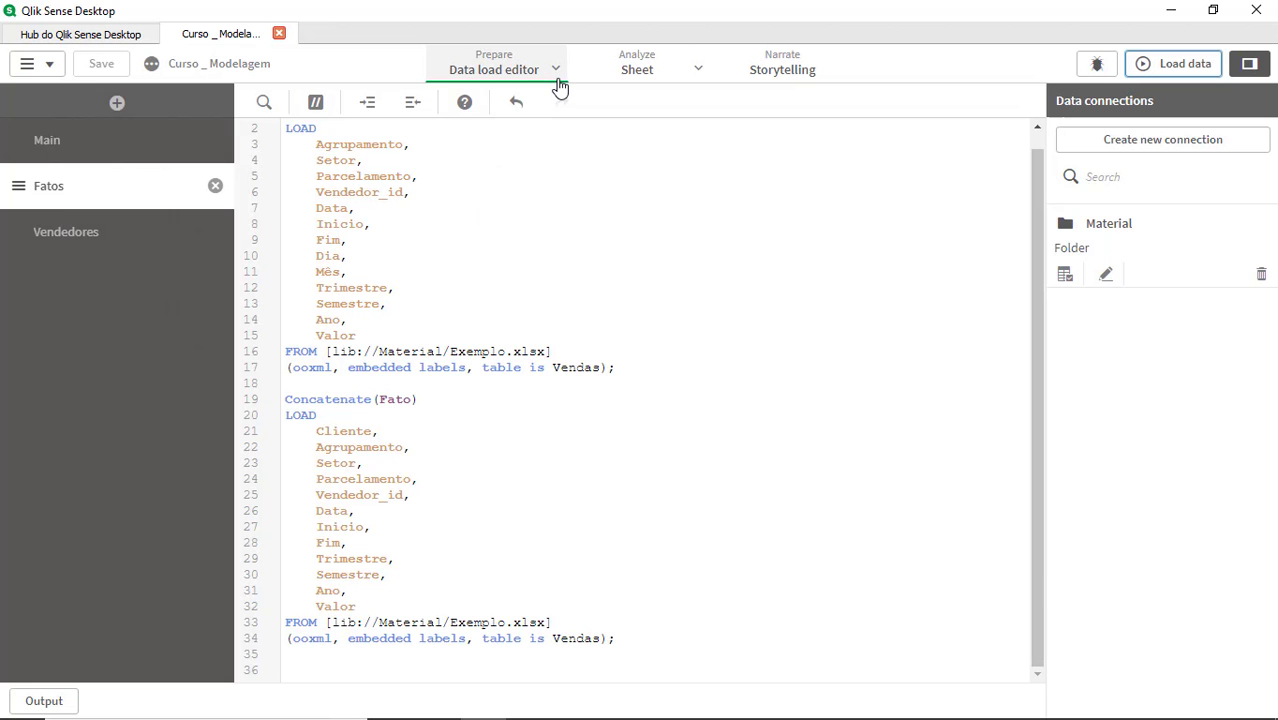
Step: View the data model and preview the Fato table's rows, examining the values in its Cliente column
left_click(558, 84)
left_click(496, 193)
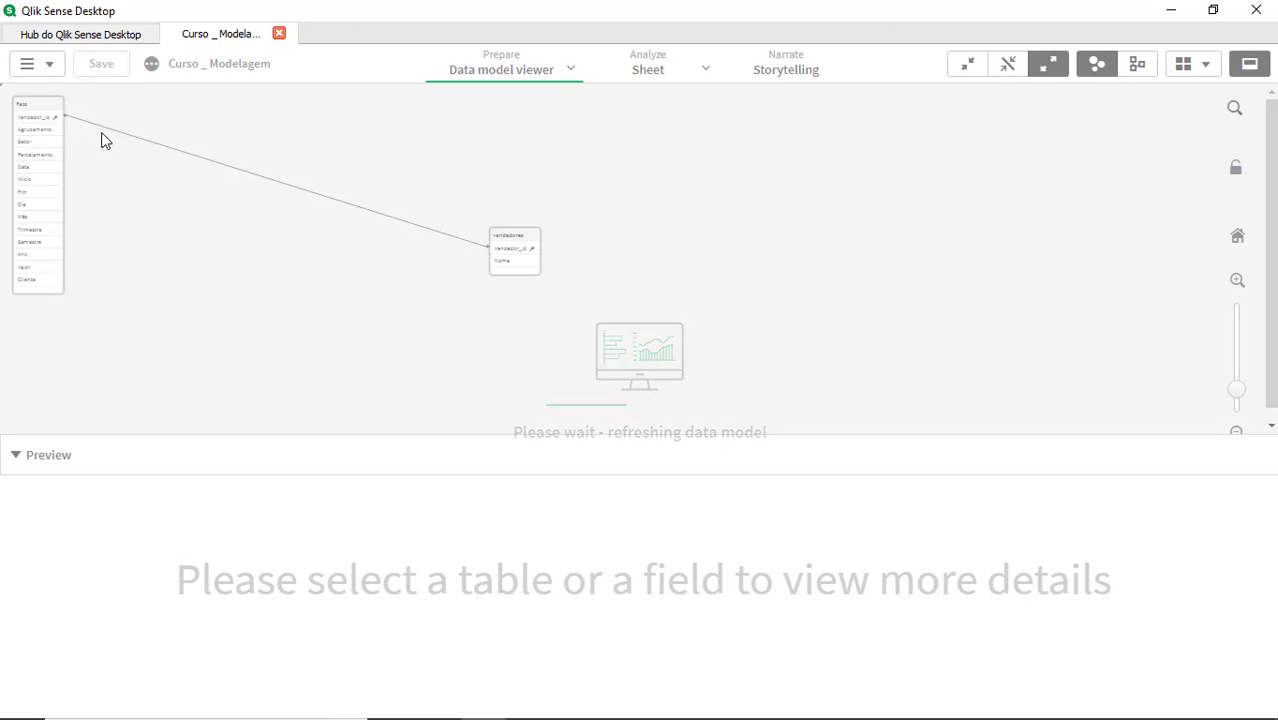
left_click(31, 105)
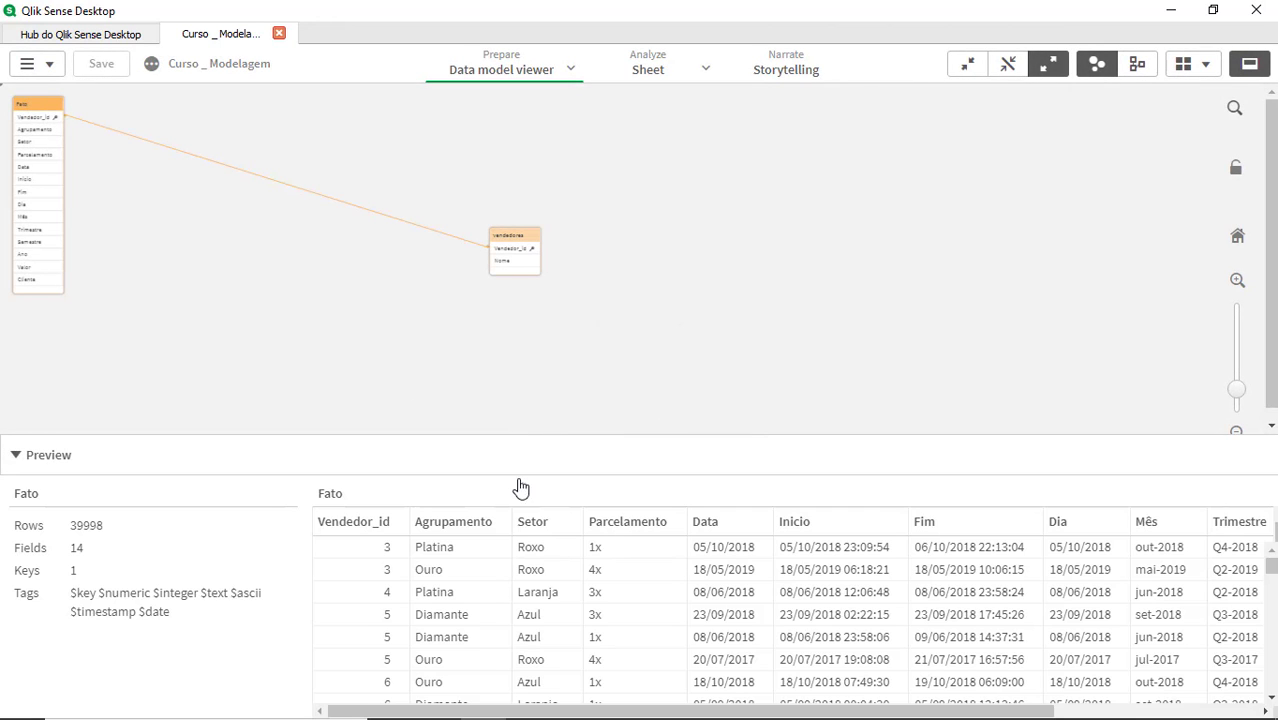
left_click_drag(880, 711, 1180, 711)
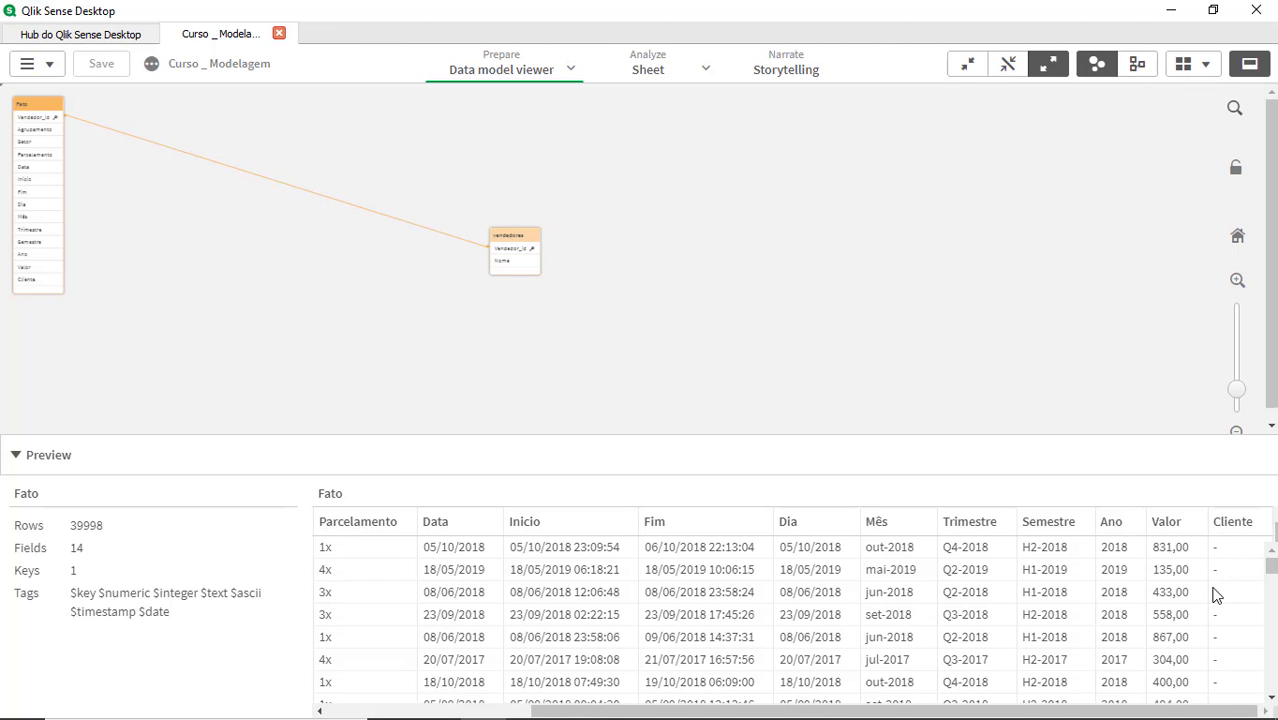
scroll(1220, 612, "down", 5)
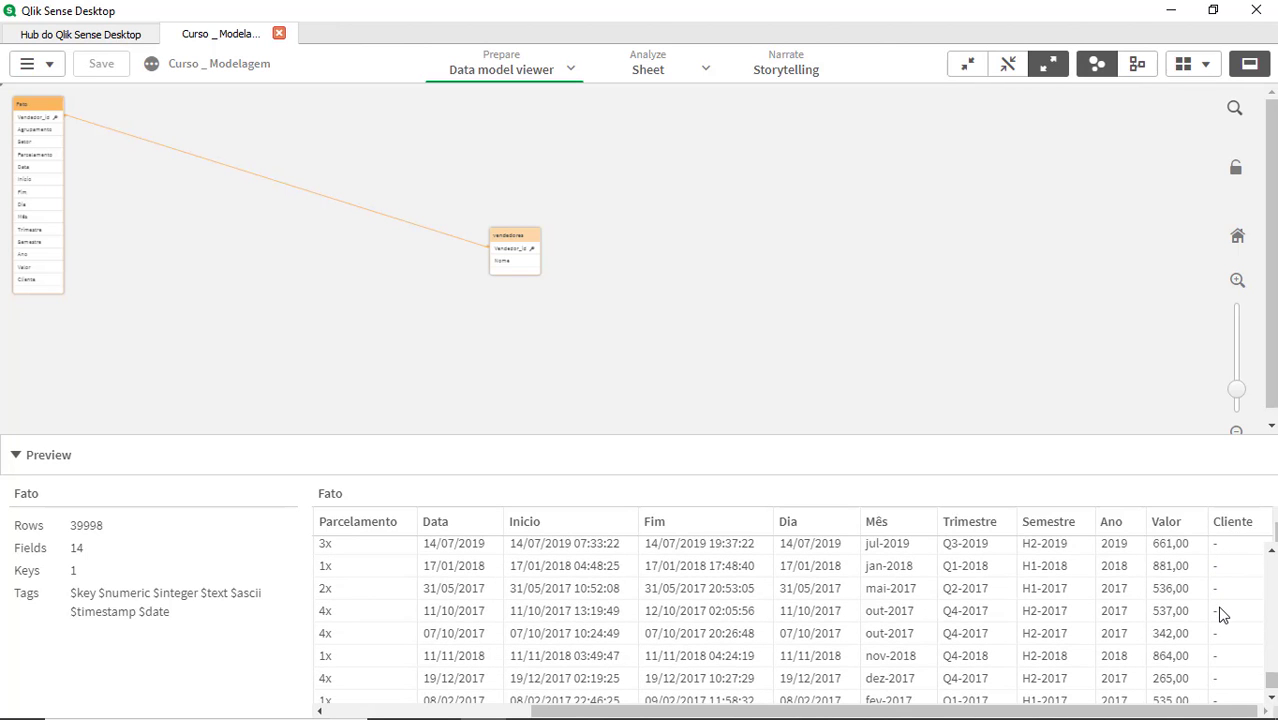
scroll(1220, 612, "up", 5)
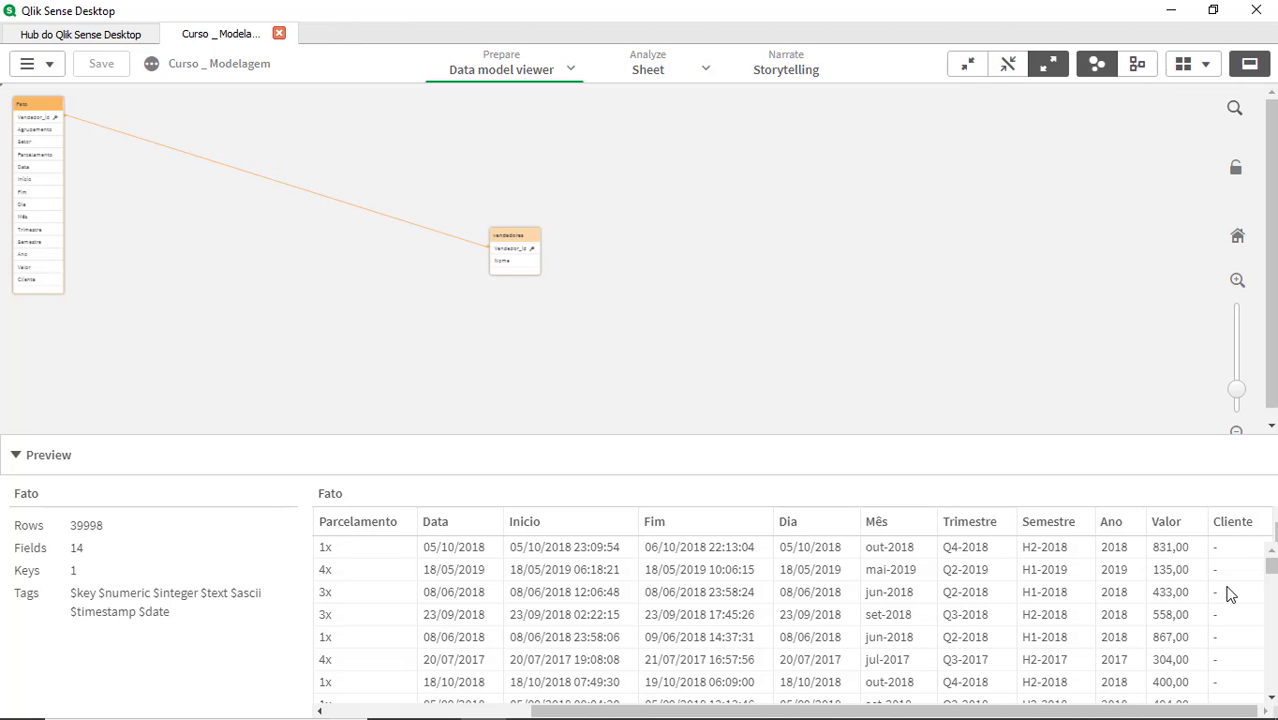
Step: Return to the load script and replace the Concatenate(Fato) prefix of the second Vendas load with the table label Fato2:
left_click(566, 68)
left_click(491, 147)
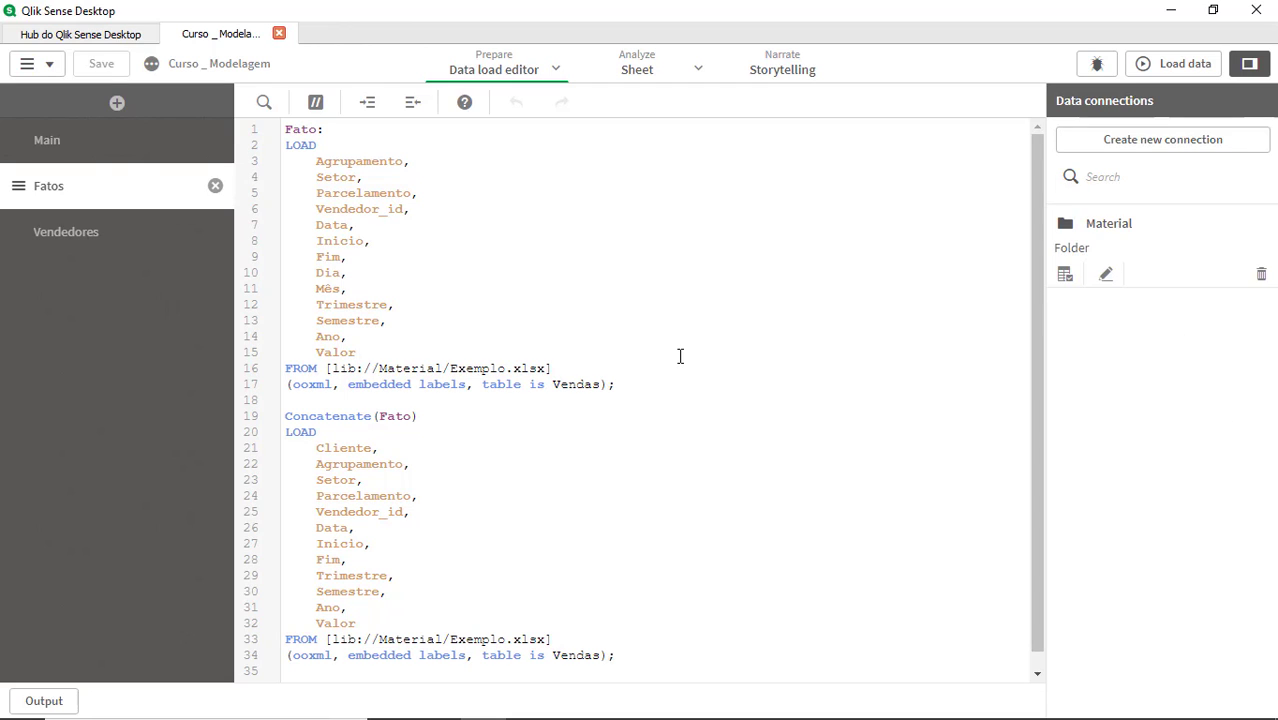
left_click(680, 356)
left_click_drag(441, 423, 61, 477)
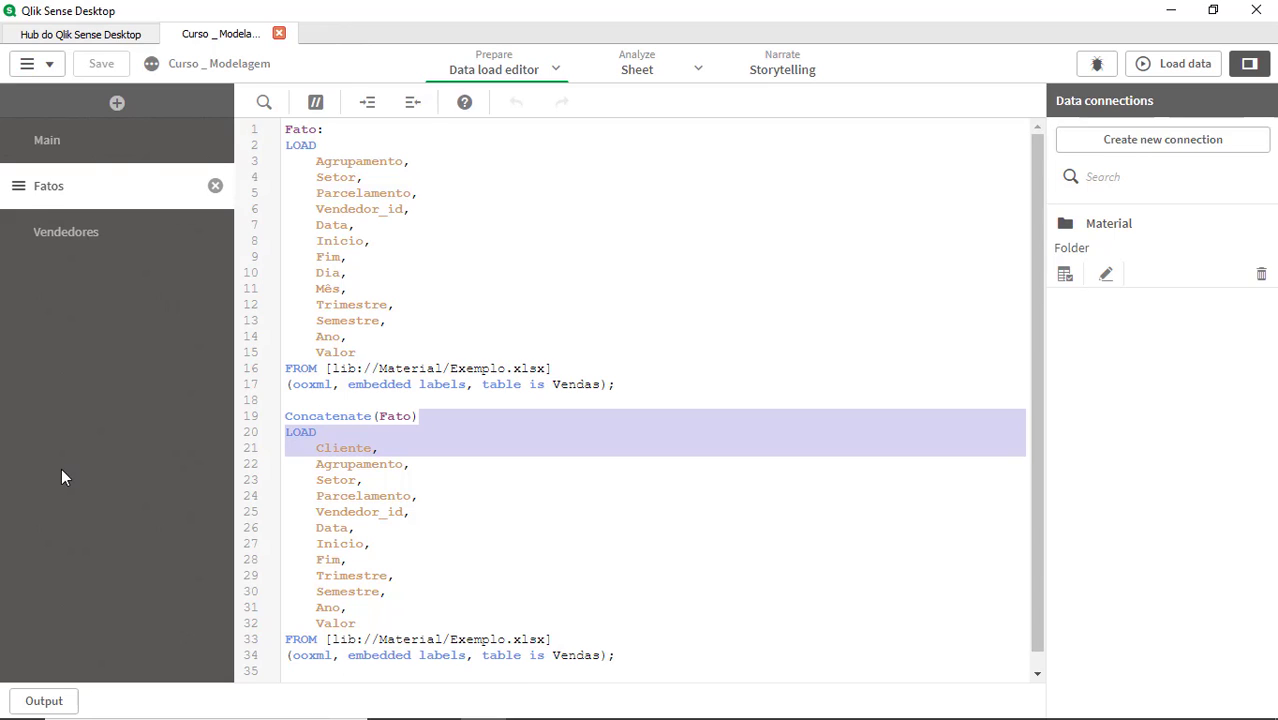
key("ctrl+shift+Right")
key("Up")
key("Up")
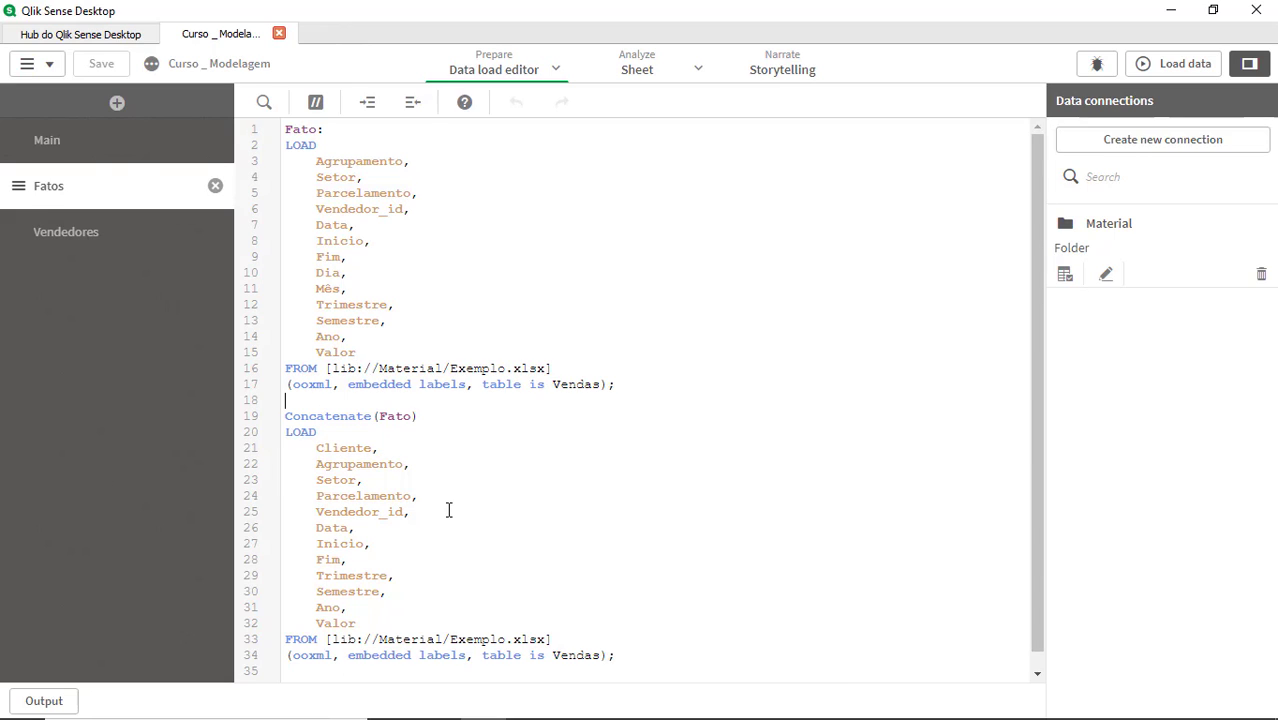
key("Down")
key("shift+End")
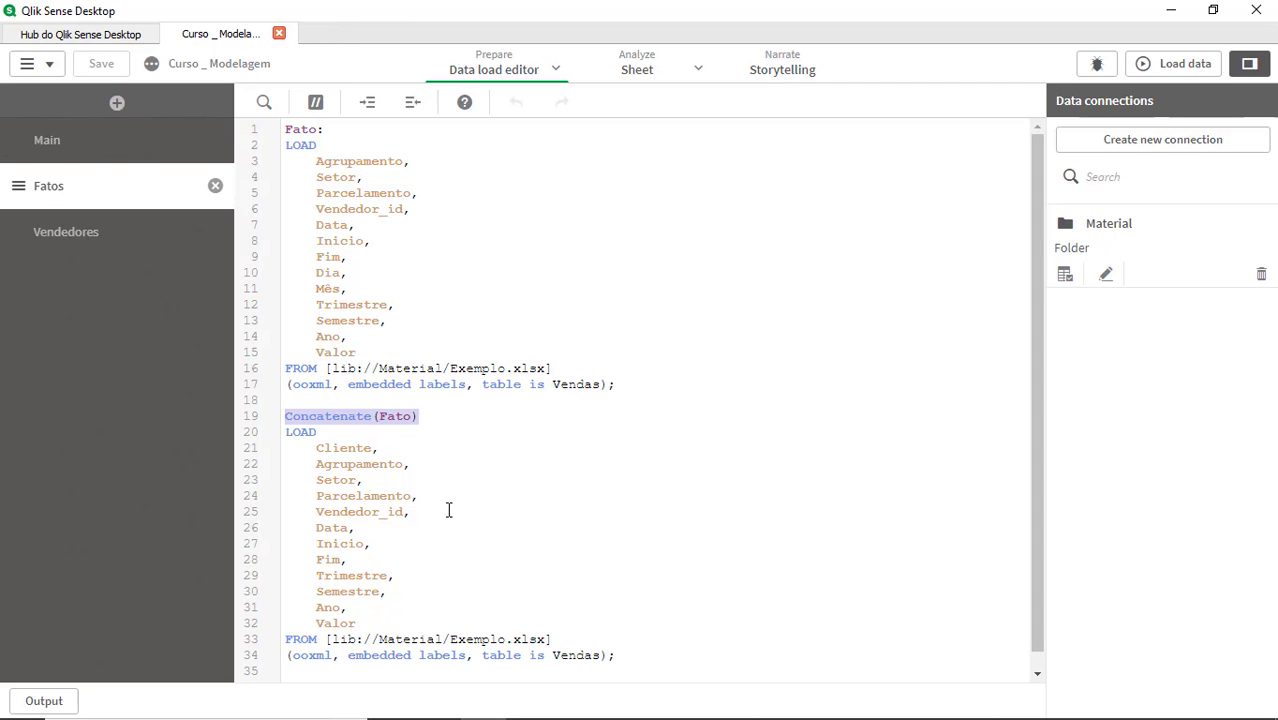
key("Delete")
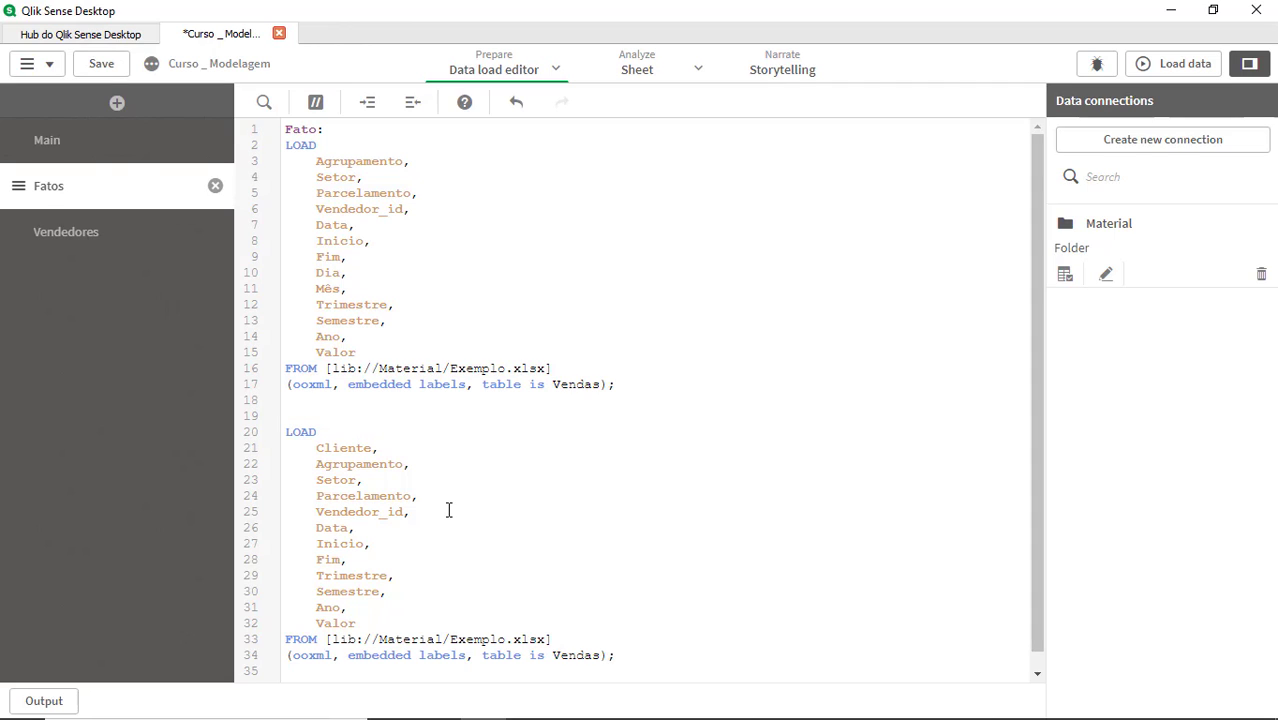
type("Fato2:")
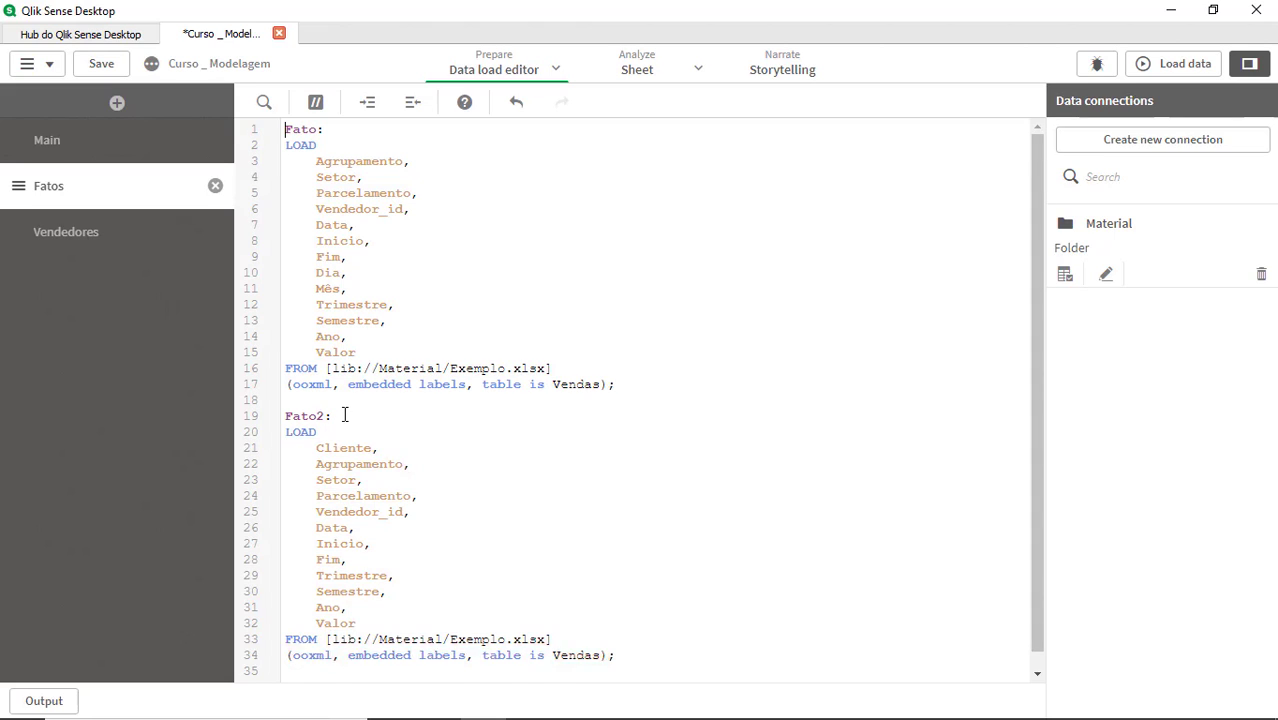
Step: Insert a Qualify *; statement at the very start of the Fatos section, above the Fato label
key("ctrl+Home")
key("Return")
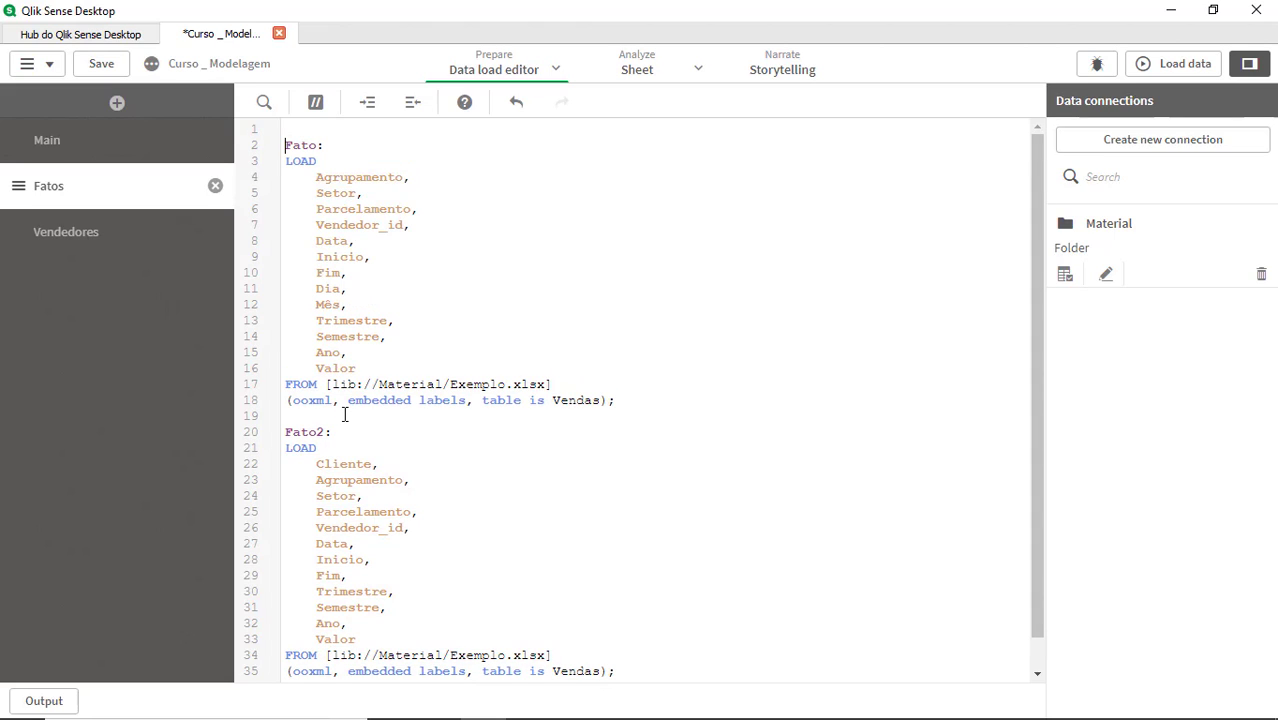
key("Return")
key("Return")
key("Up")
key("Up")
type("Qualify ")
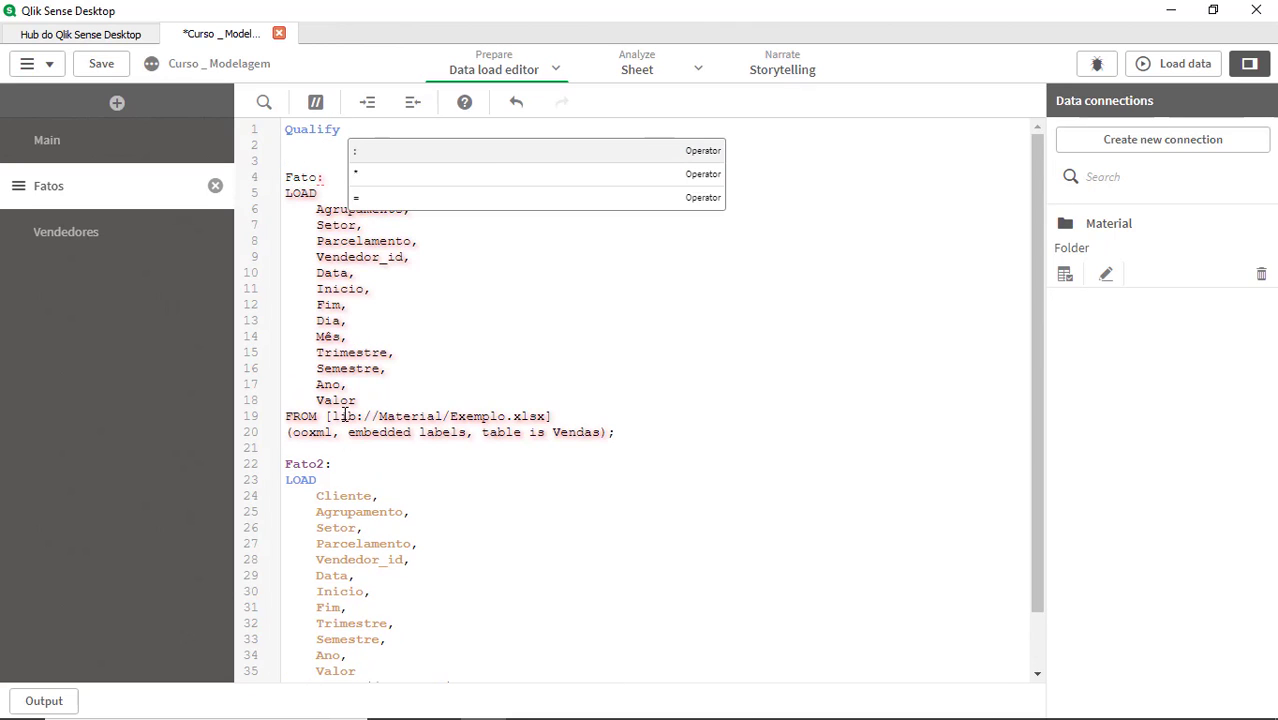
type("*;")
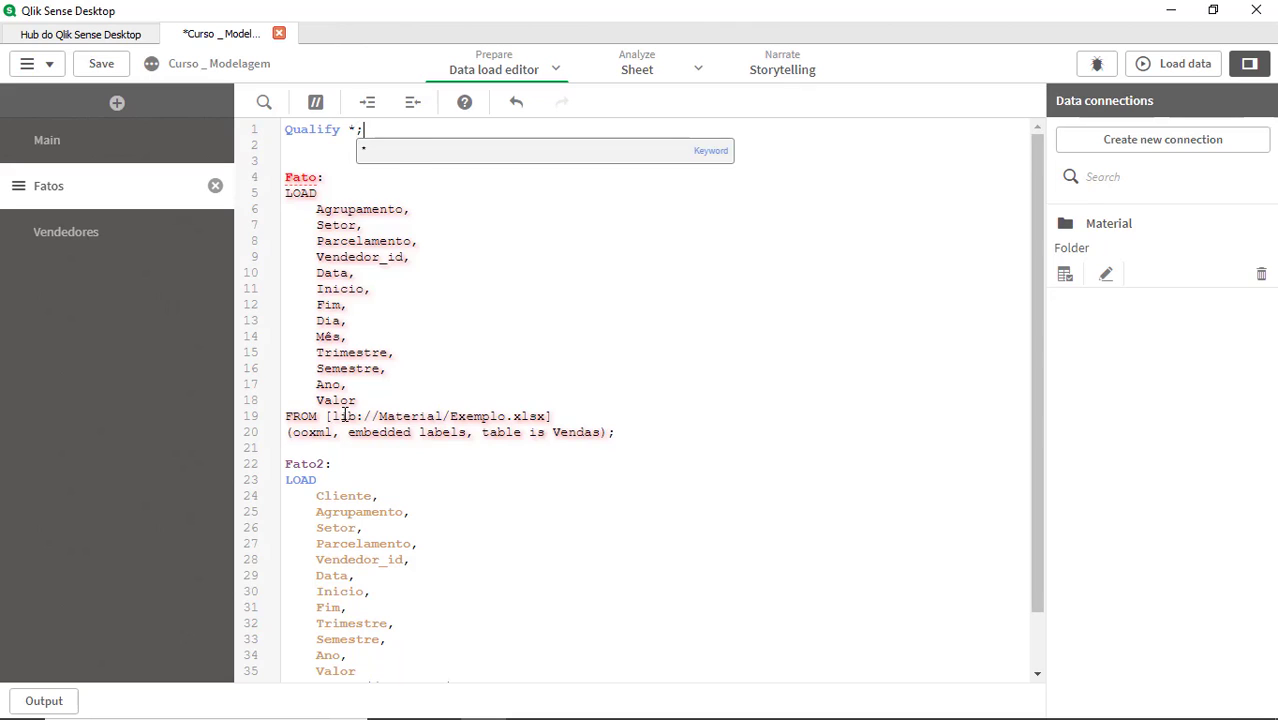
Step: Insert an Unqualify *; statement at the start of the Vendedores section, above the vendedores label, and reload the data
left_click(125, 240)
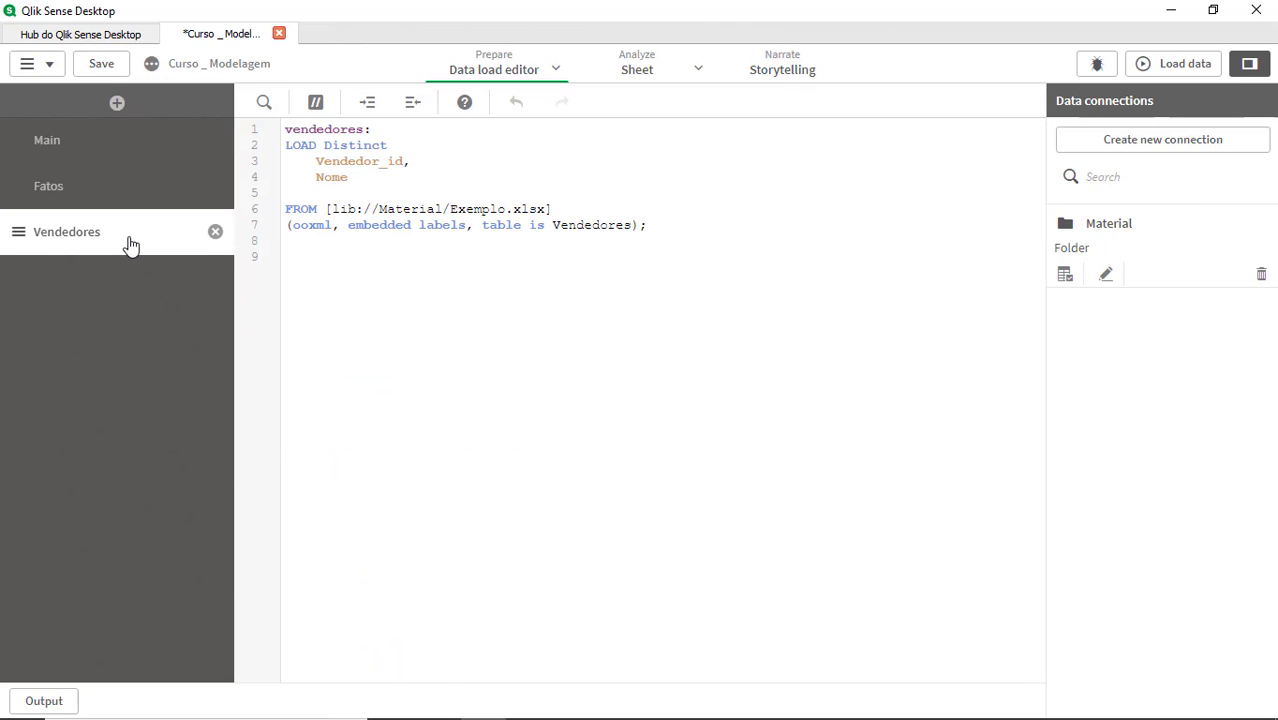
left_click(517, 329)
key("ctrl+Home")
key("Return")
key("Return")
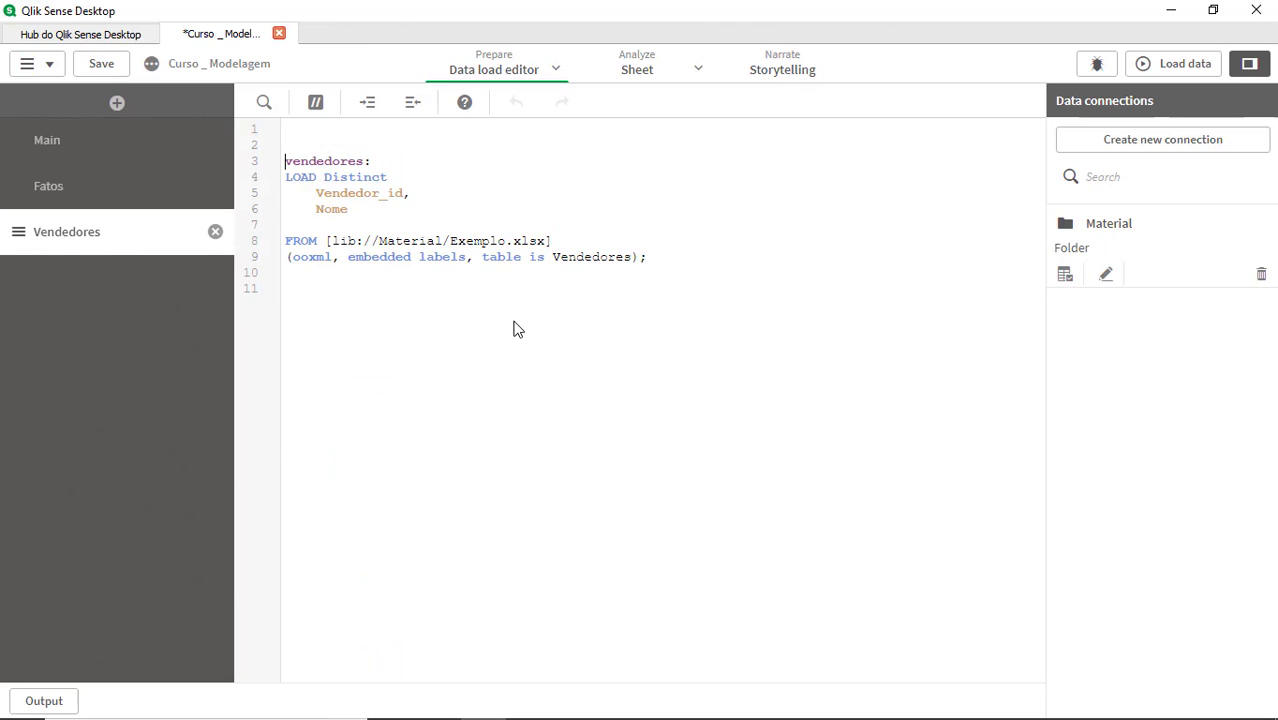
key("Up")
key("Up")
type("Un")
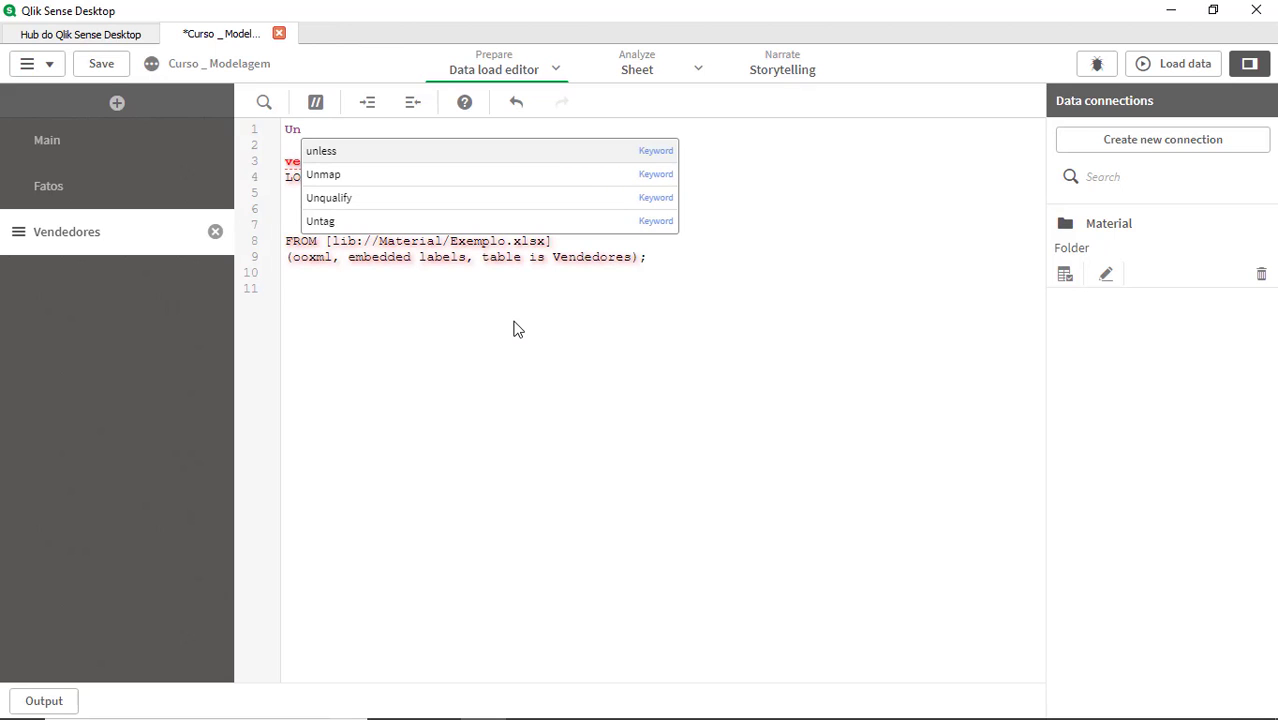
key("Down")
key("Down")
key("Down")
key("Up")
key("Return")
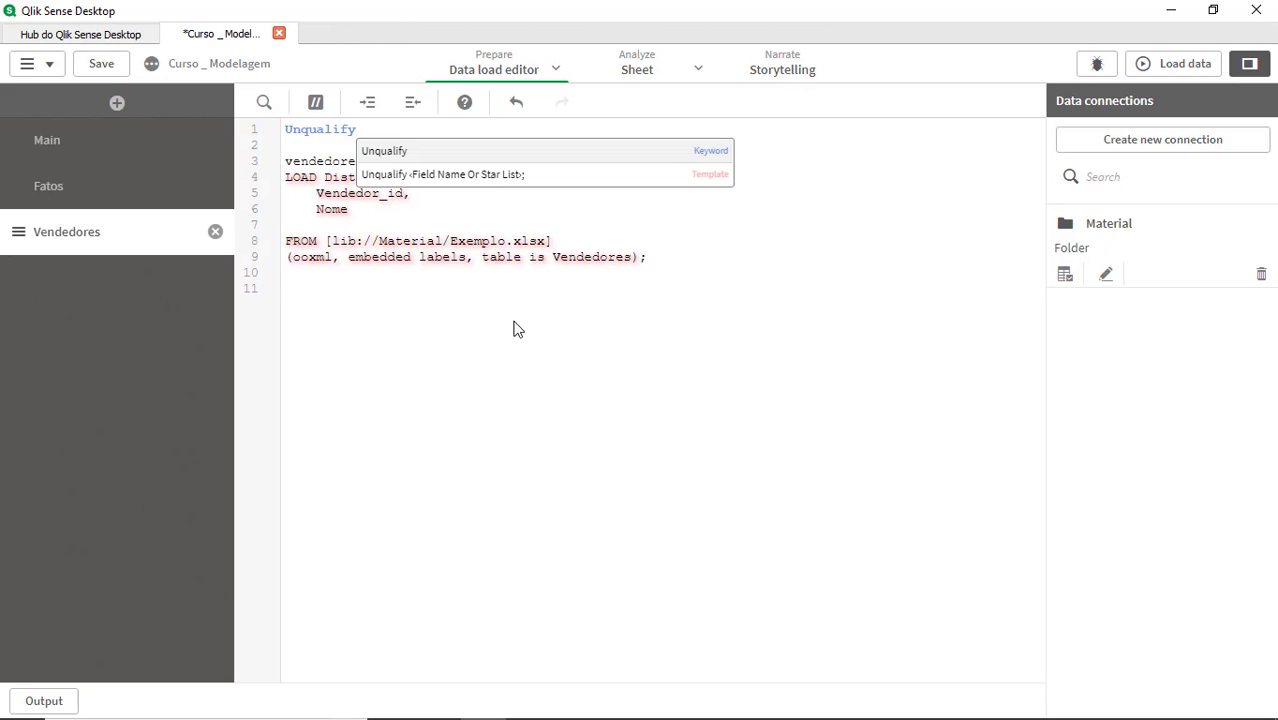
type("*;")
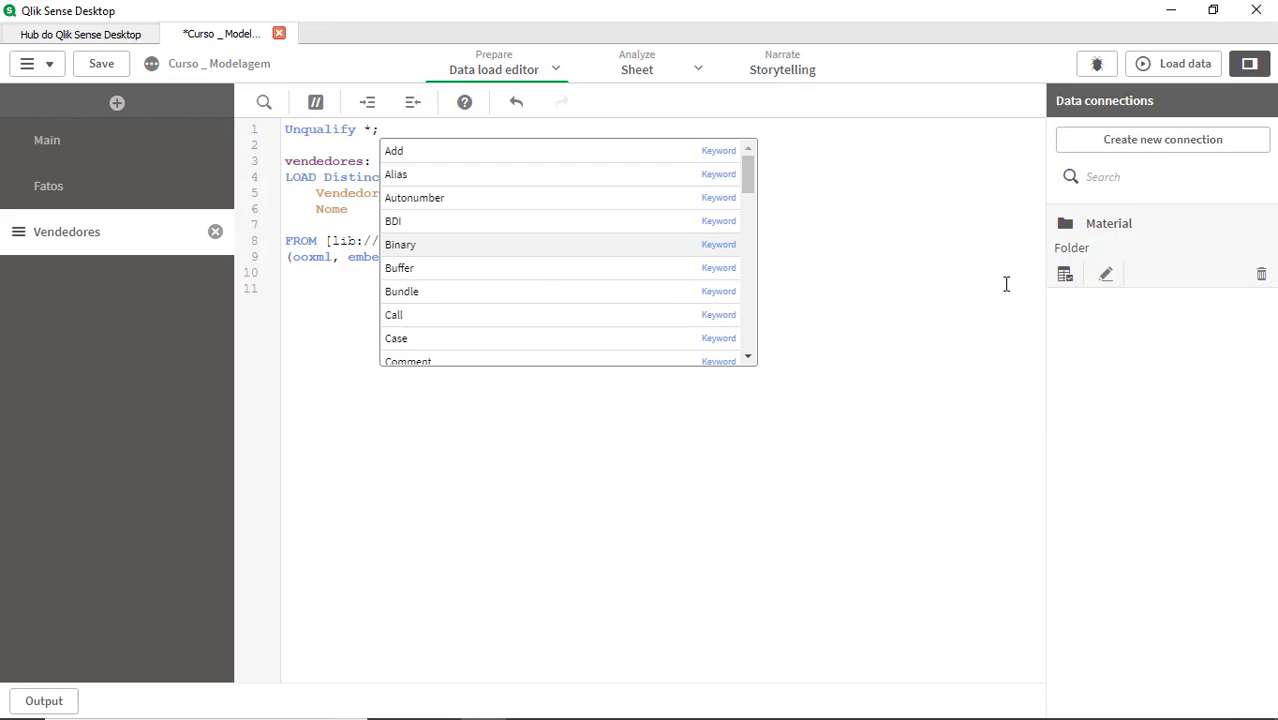
left_click(850, 290)
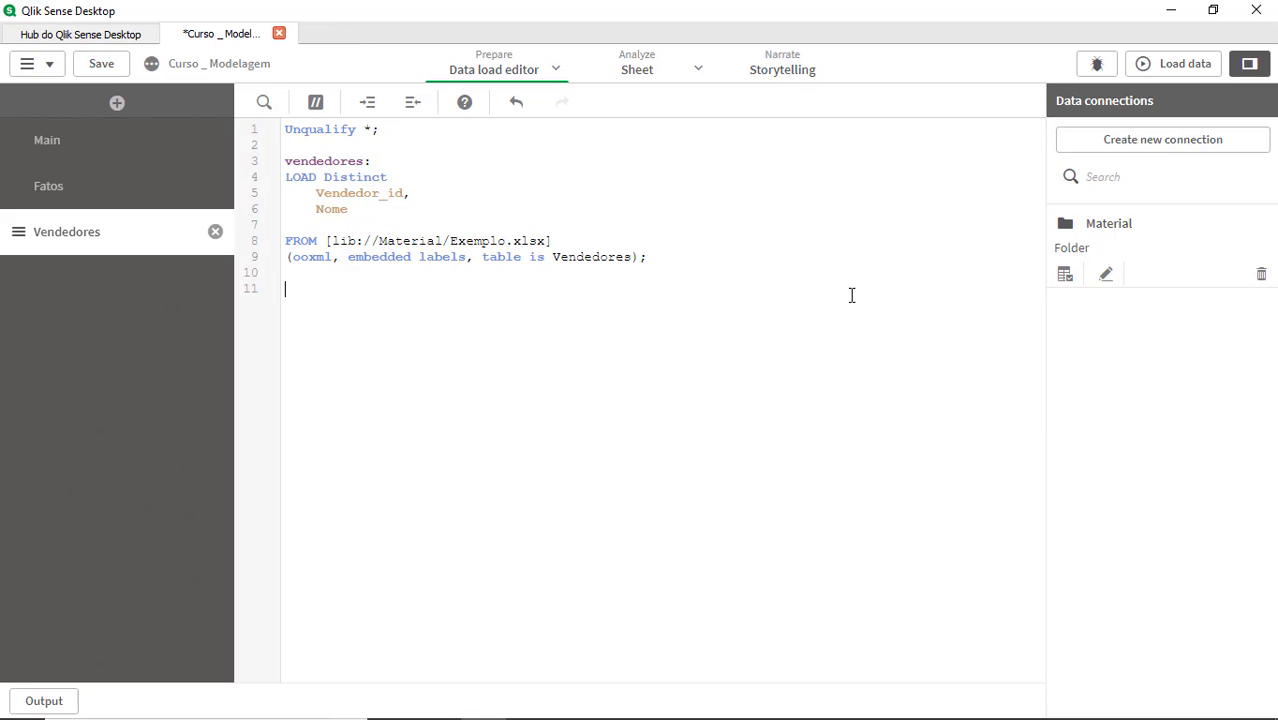
left_click(1149, 64)
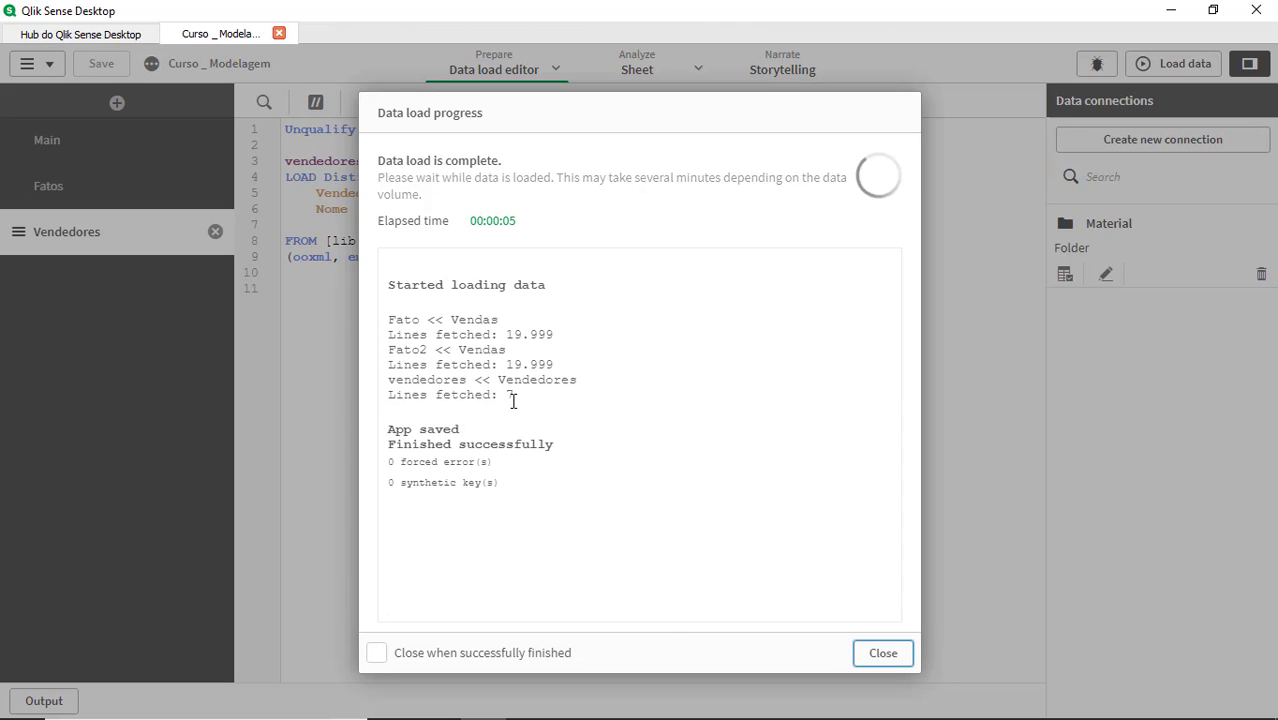
Step: View the reloaded data model and move the Fato2 and vendedores tables next to the Fato table
left_click(890, 656)
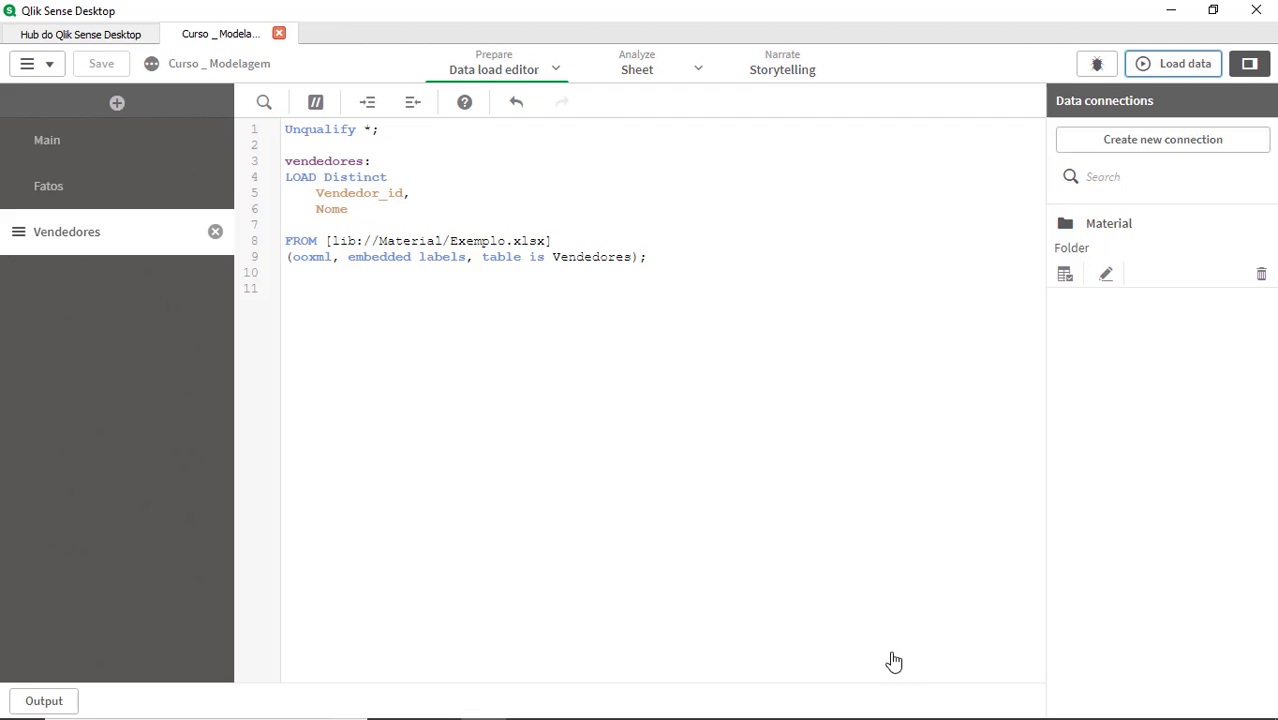
left_click(555, 70)
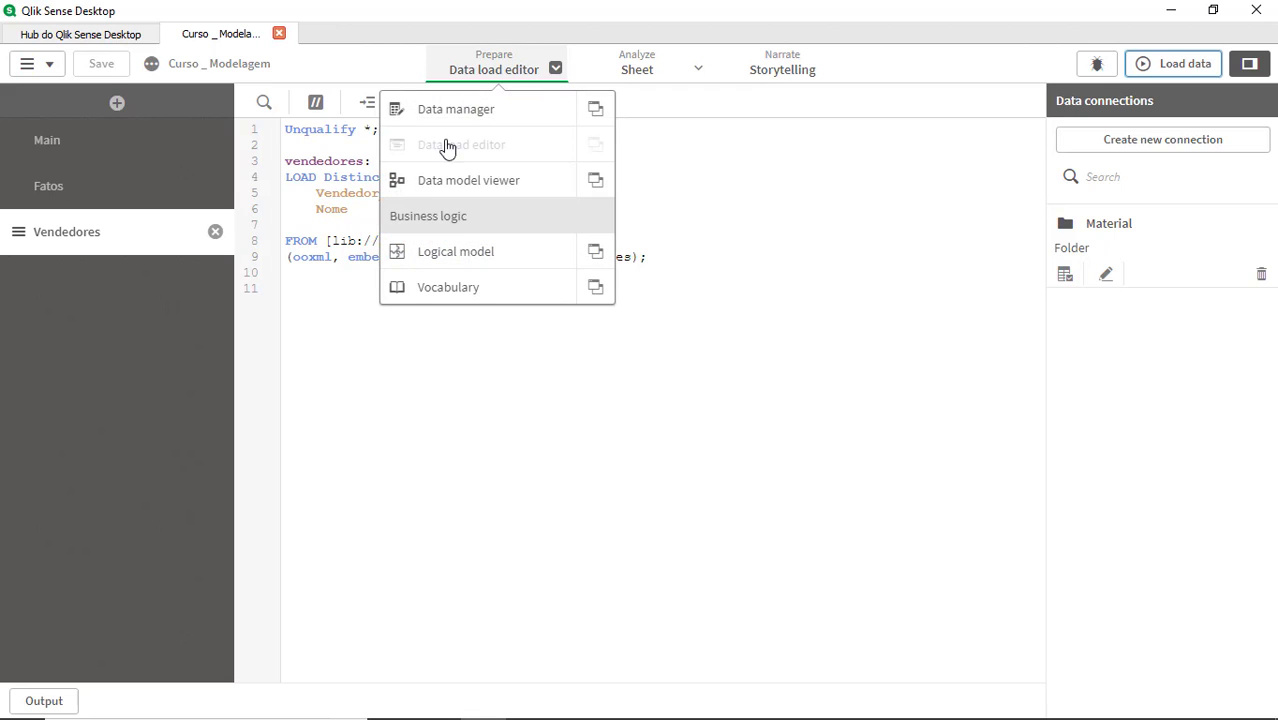
left_click(524, 190)
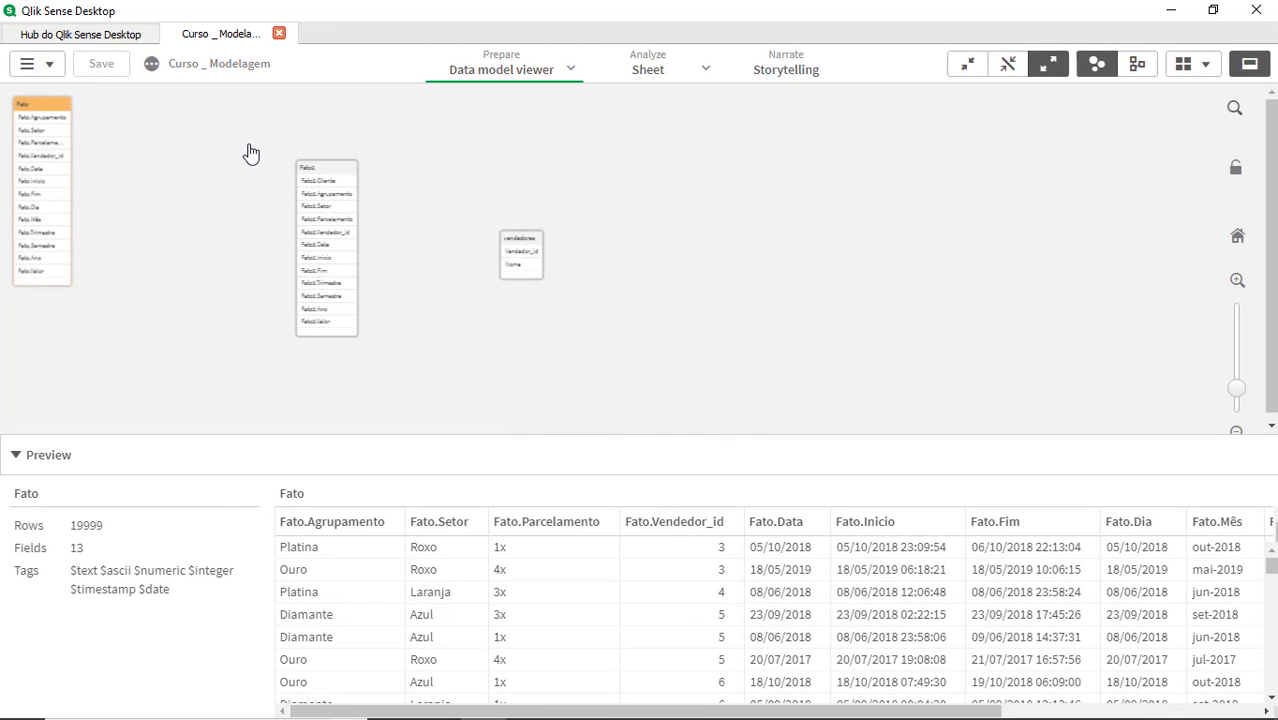
left_click_drag(320, 177, 157, 128)
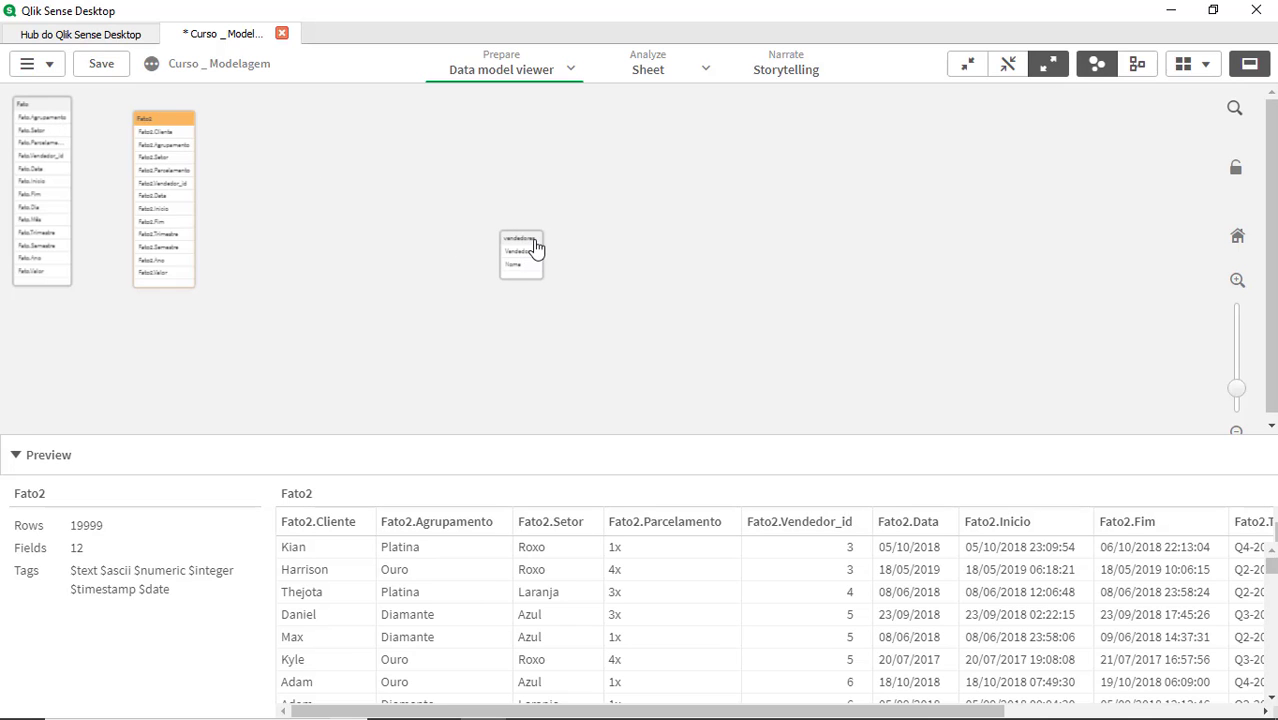
left_click_drag(533, 247, 280, 170)
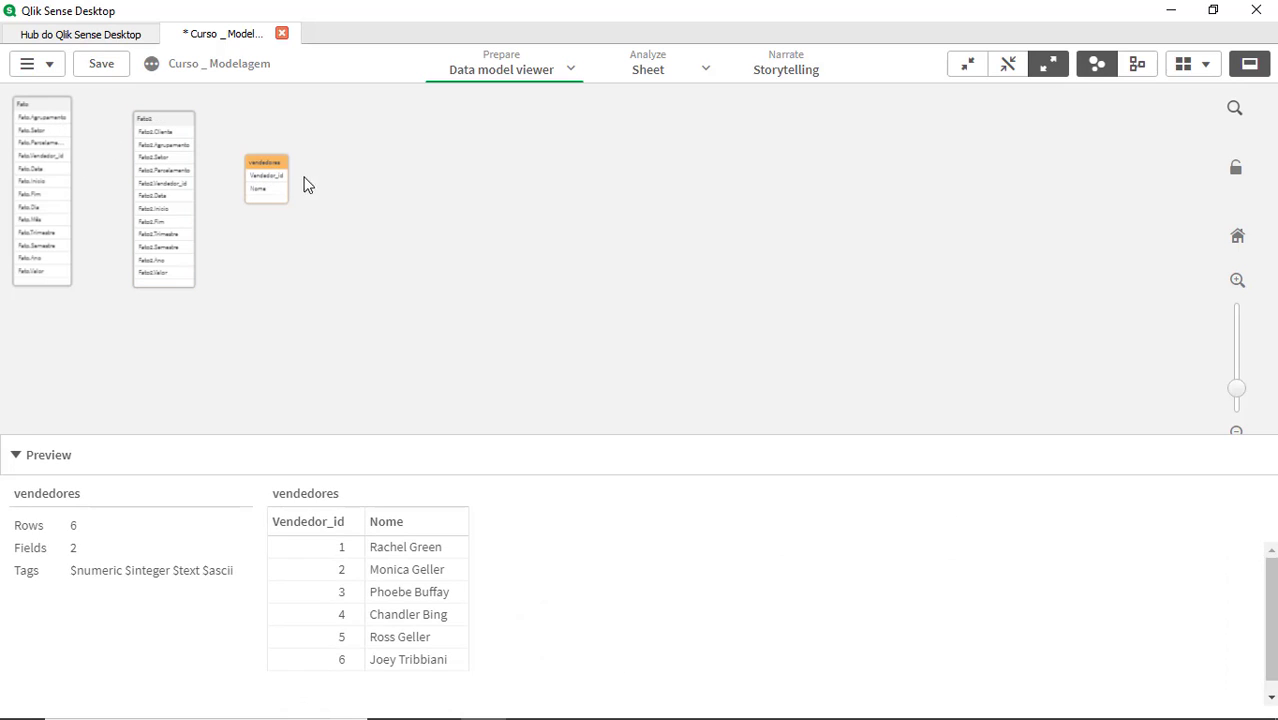
Step: Return to the load script and add a new section named Link Table directly after the Fatos section
left_click(570, 68)
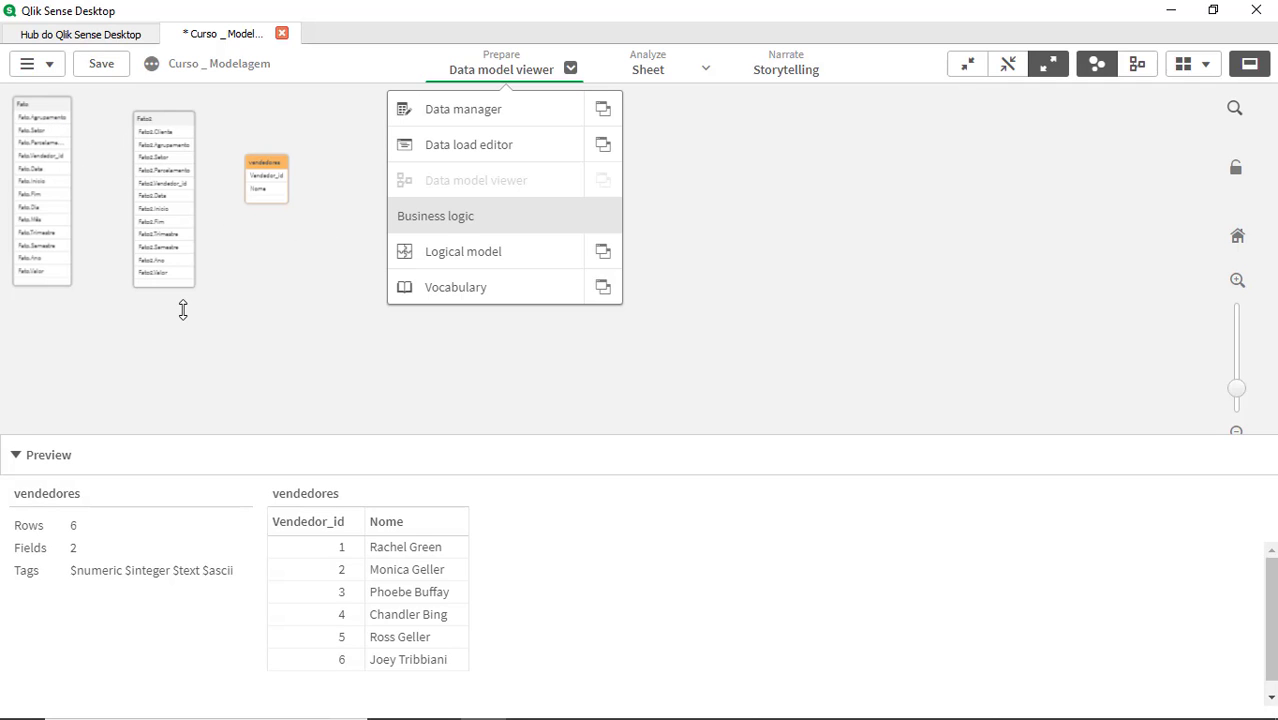
left_click(481, 146)
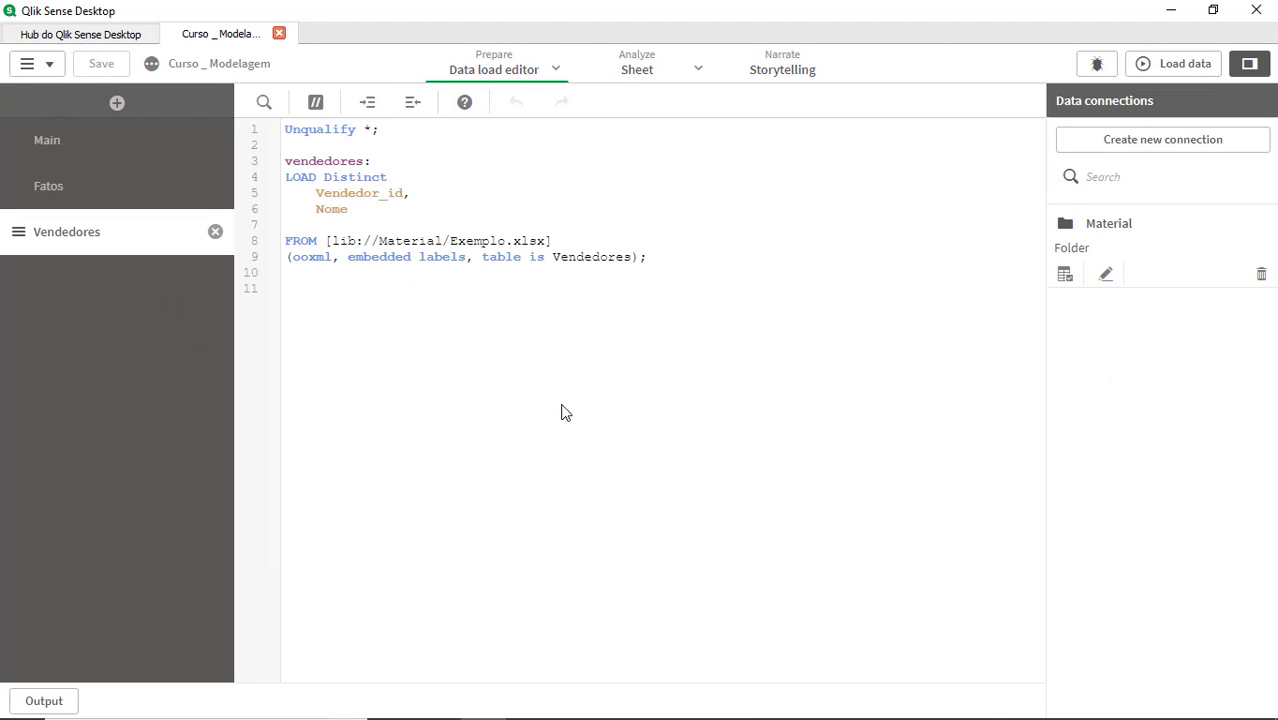
left_click(48, 190)
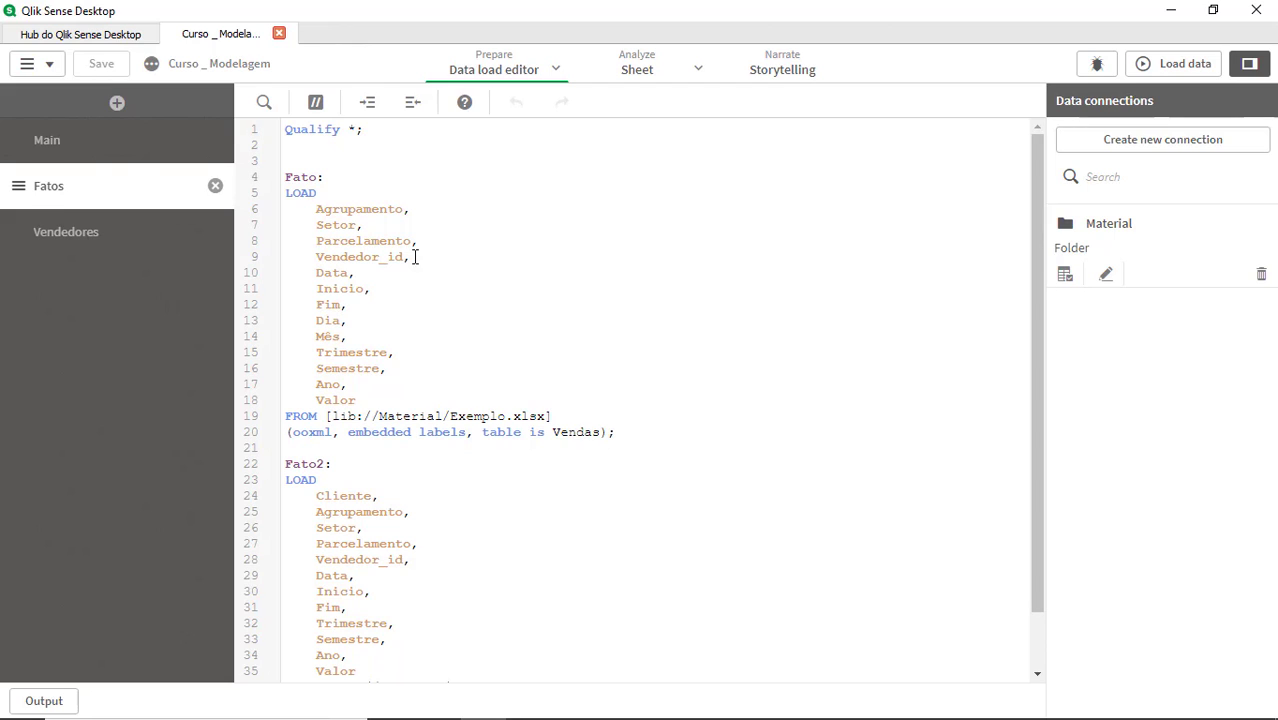
double_click(327, 272)
left_click(117, 103)
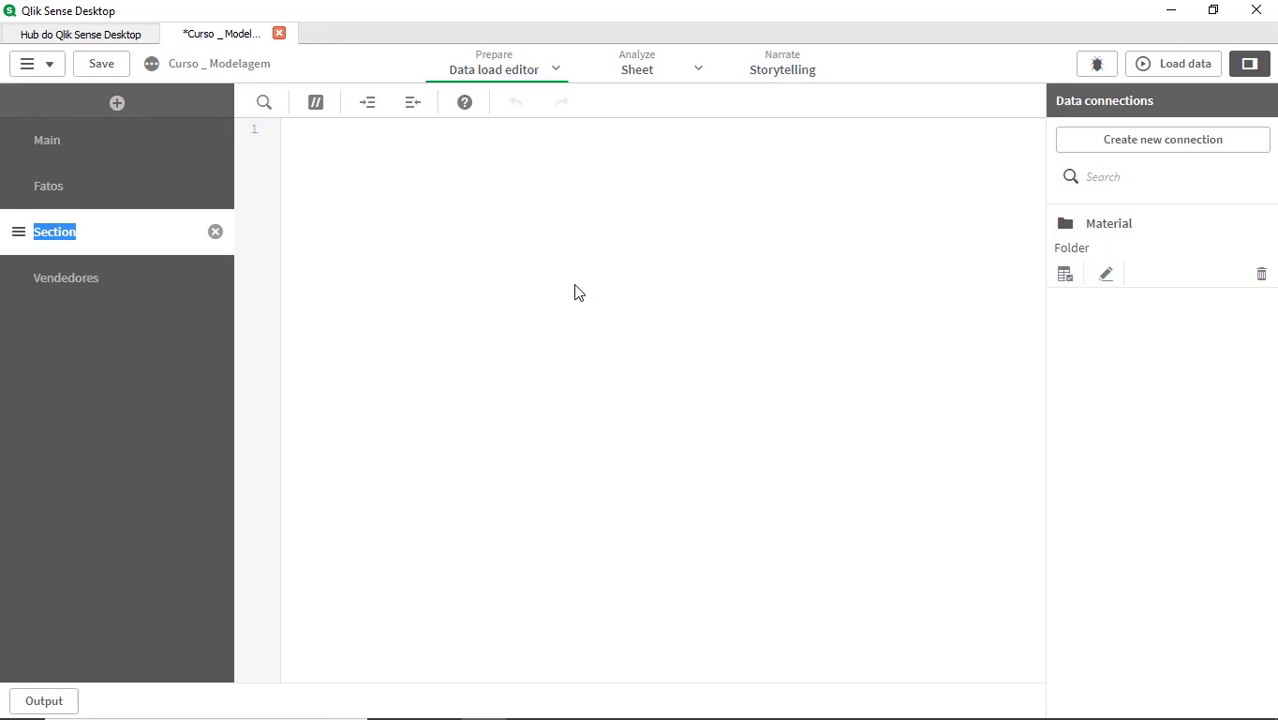
type("MasterCalendario")
key("ctrl+a")
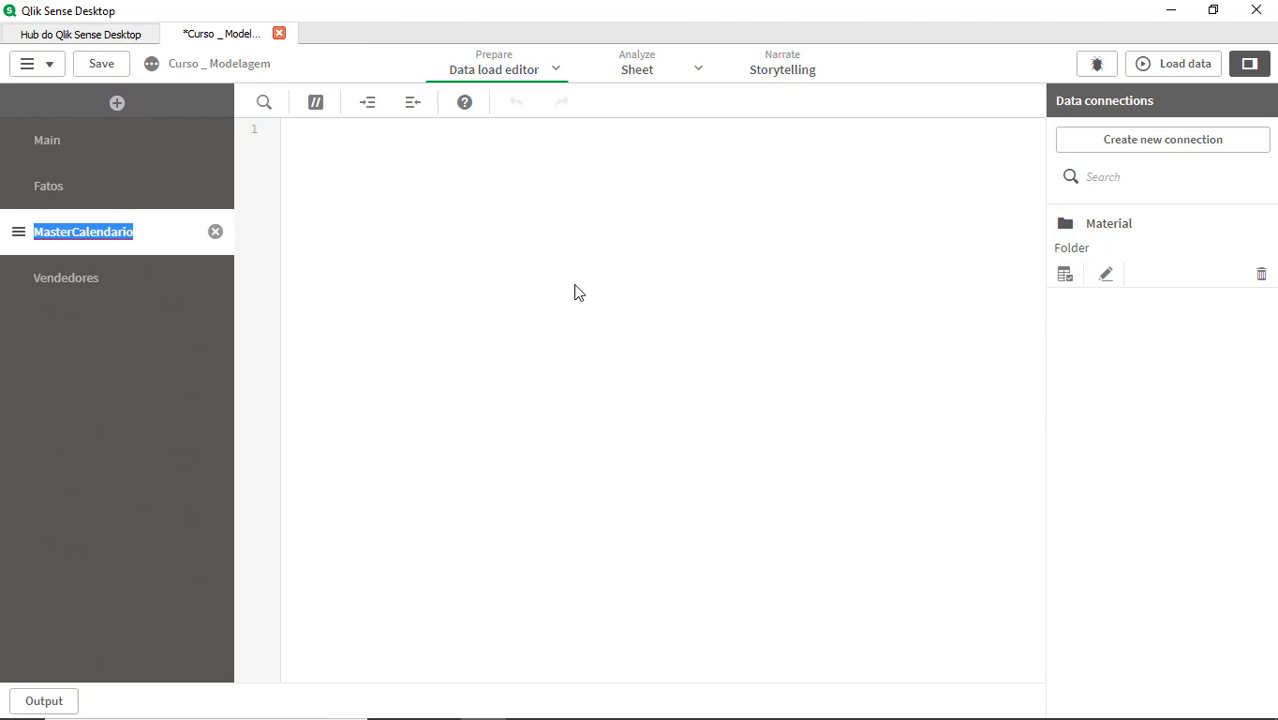
type("Link Tavle")
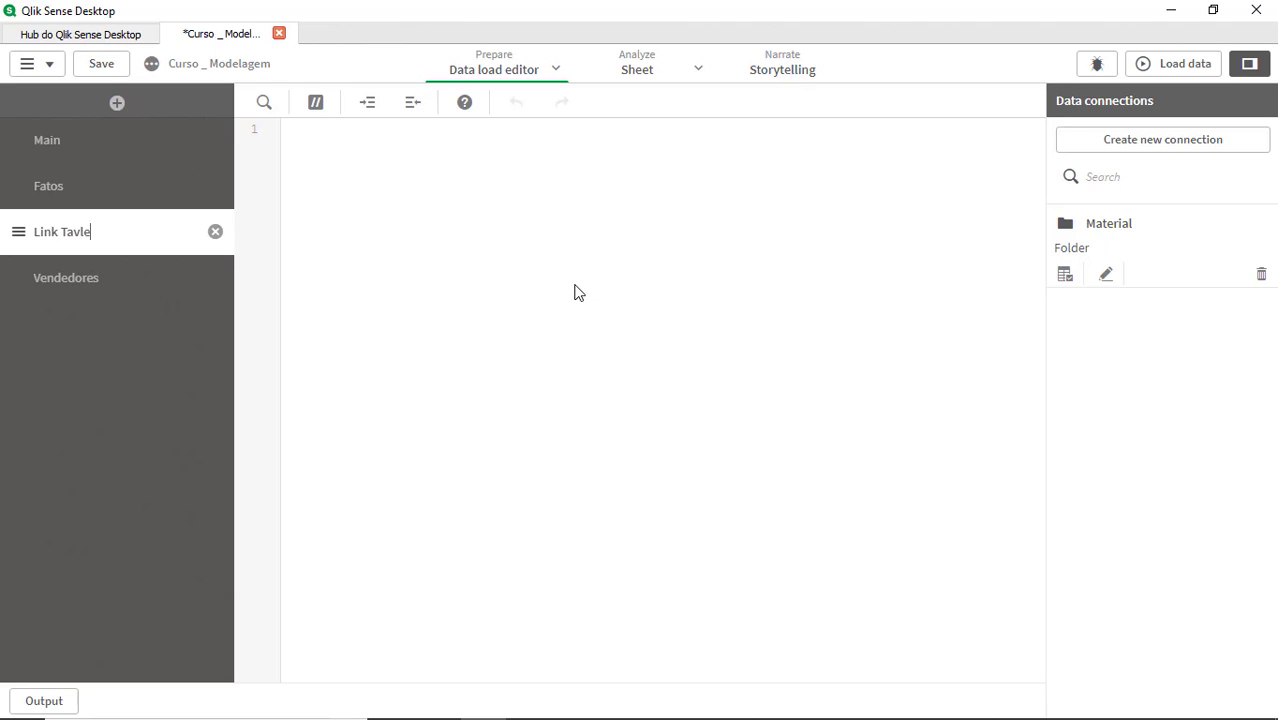
type("ble")
Step: Review the field lists of both Vendas loads in the Fatos section and save the app
left_click(116, 199)
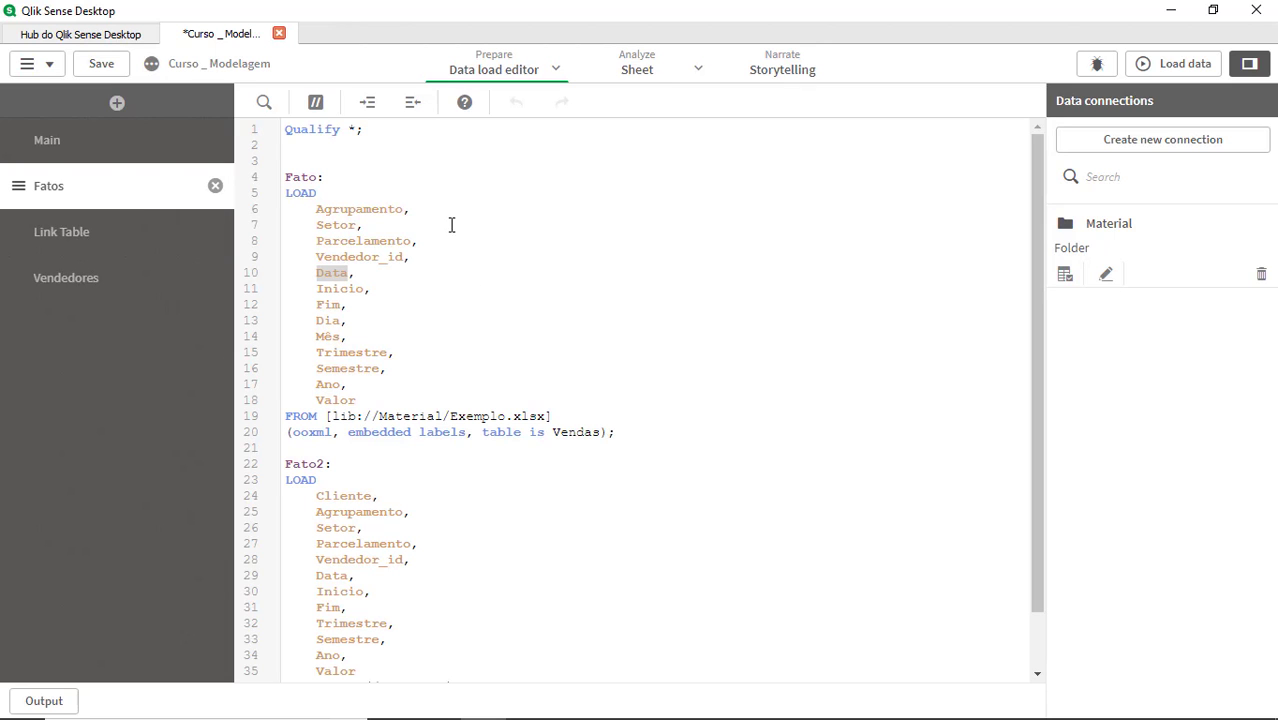
left_click(520, 306)
scroll(381, 305, "down", 2)
scroll(381, 305, "up", 2)
scroll(346, 305, "down", 2)
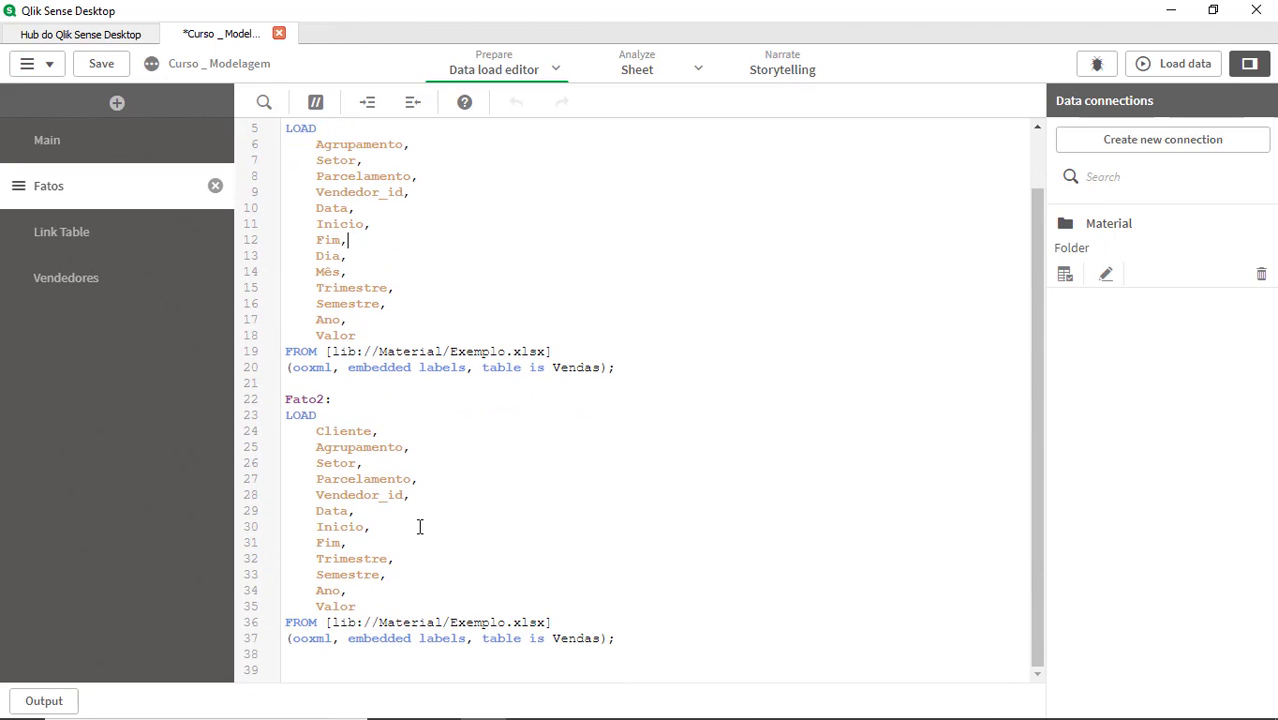
left_click(559, 75)
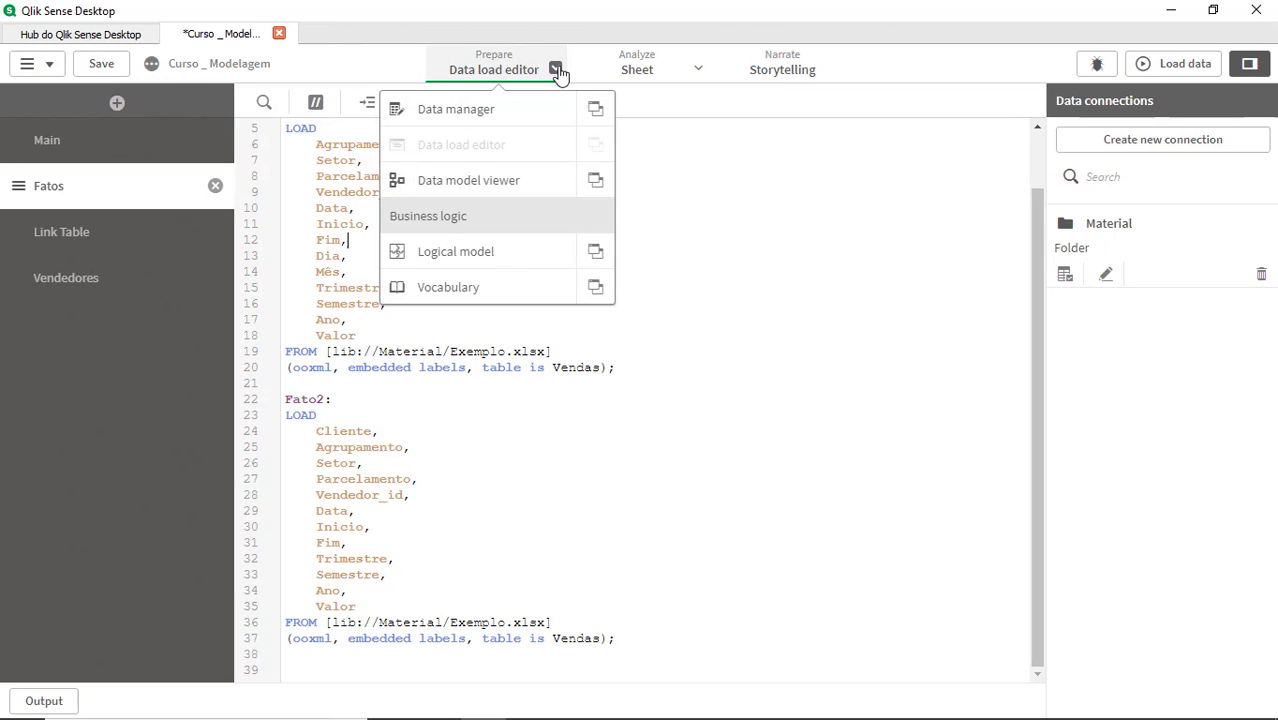
left_click(101, 64)
left_click(101, 64)
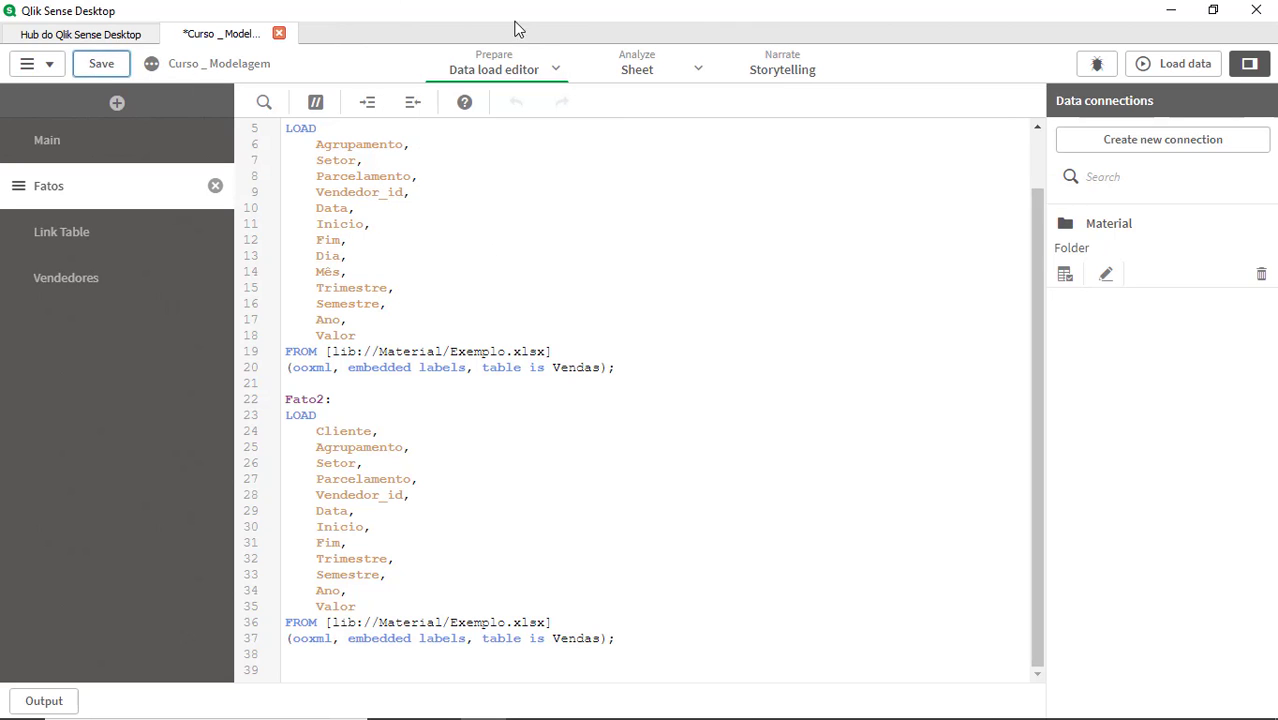
Step: In the data model, preview the Fato.Data field and the Fato2.Data field to compare their values
left_click(555, 70)
left_click(471, 193)
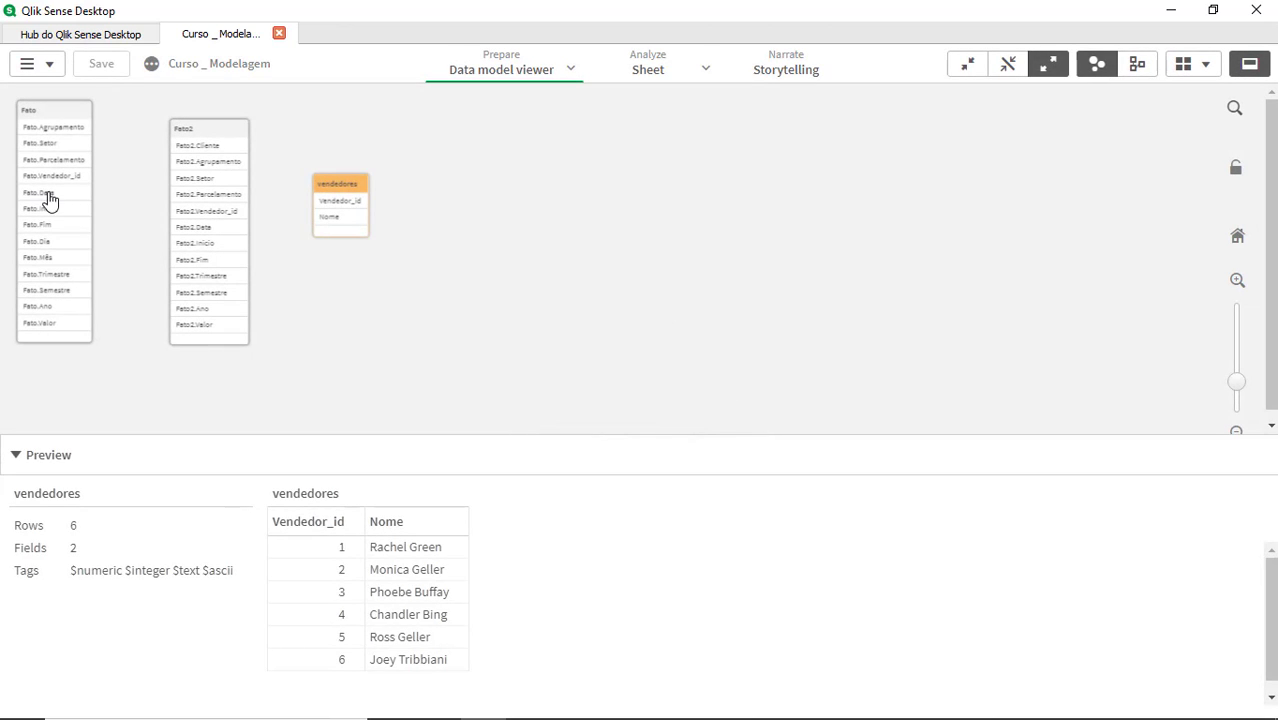
left_click(52, 193)
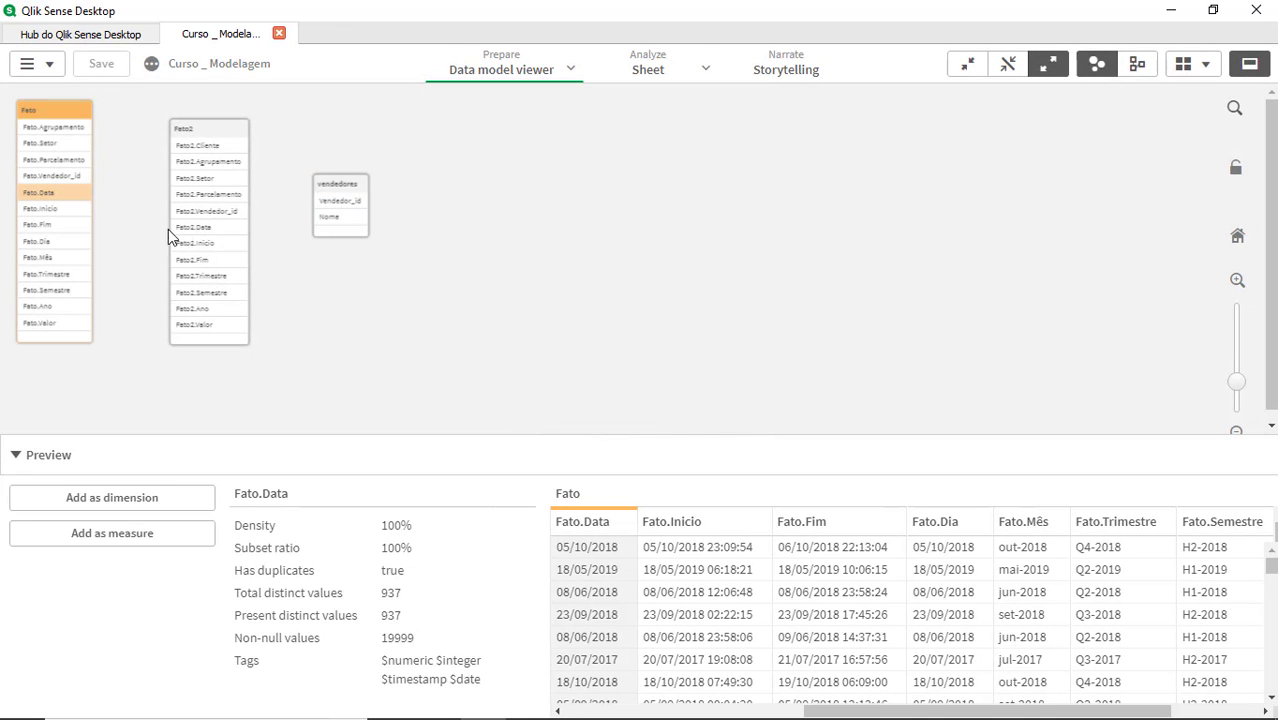
left_click(221, 229)
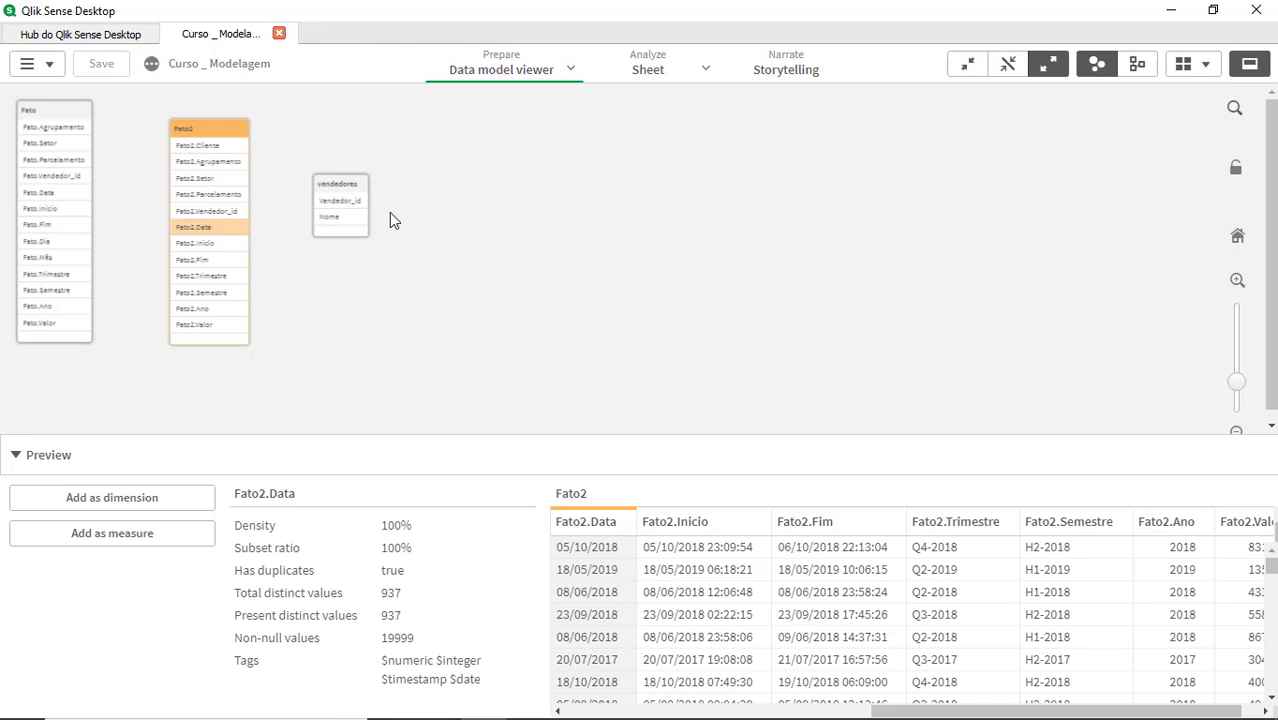
Step: Return to the Fatos section of the load script and insert Unqualify Data_Nova; directly below the Qualify *; statement
left_click(570, 69)
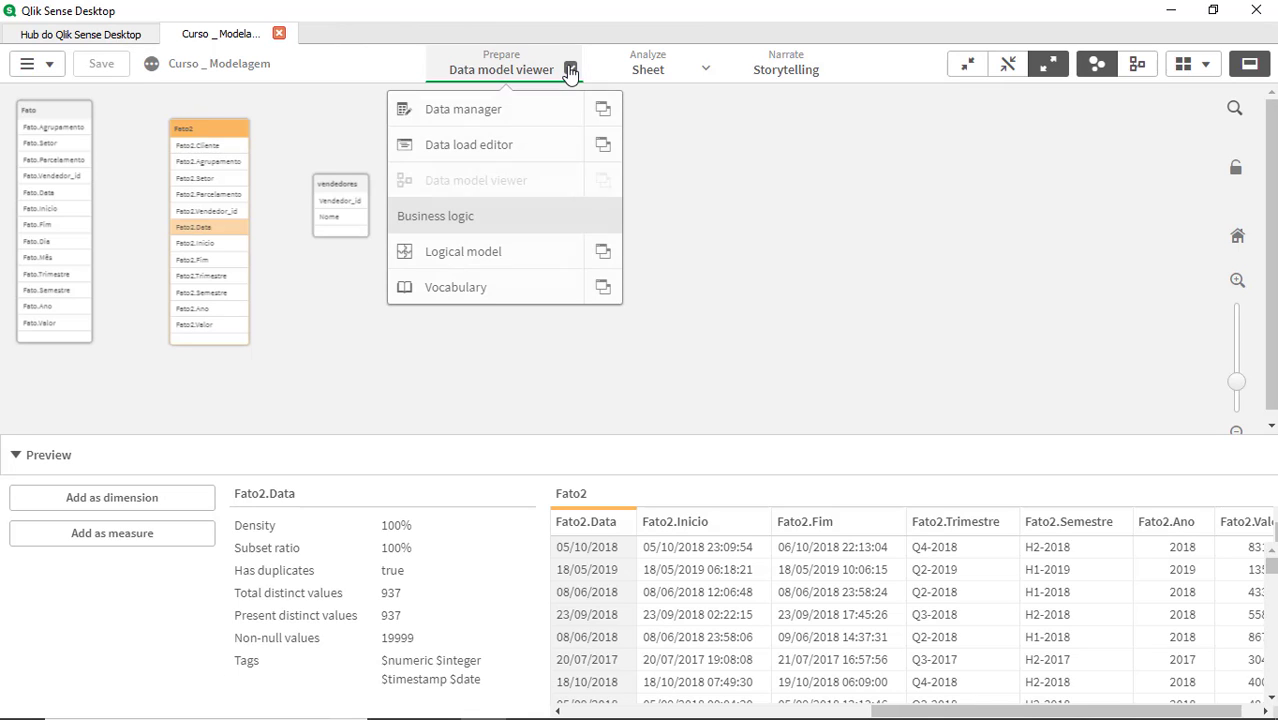
left_click(462, 150)
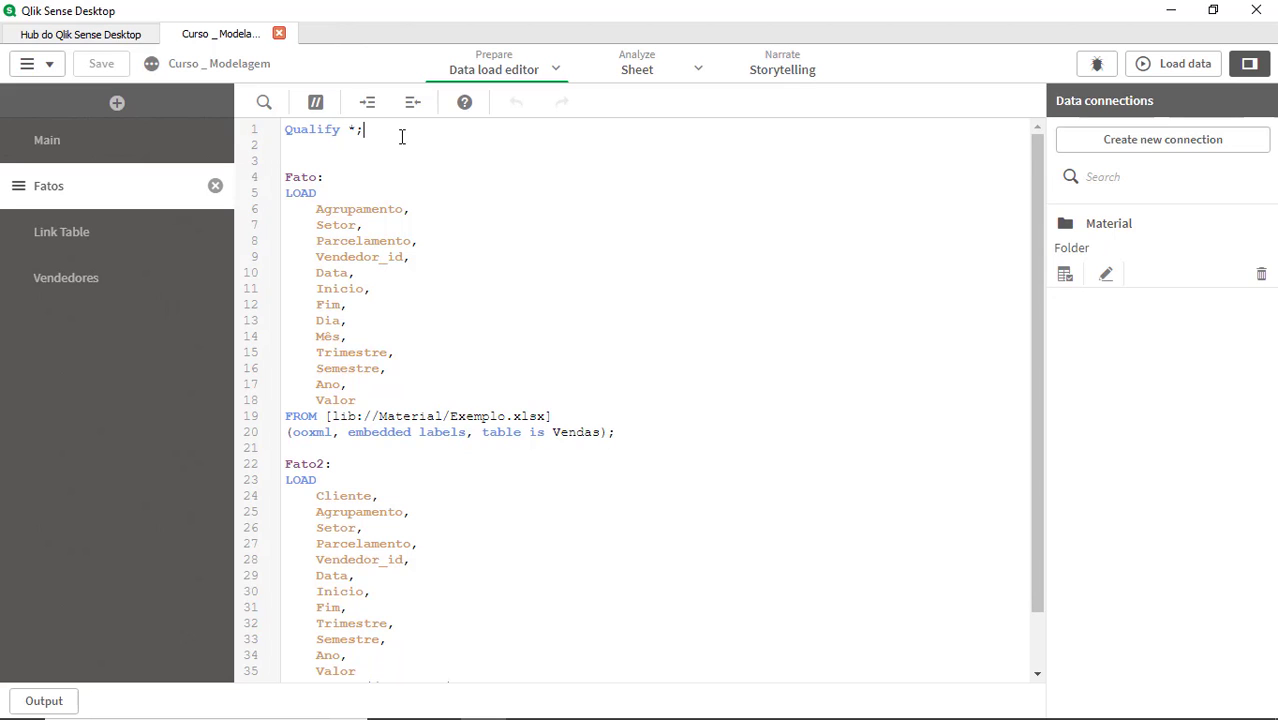
key("Return")
type("Un")
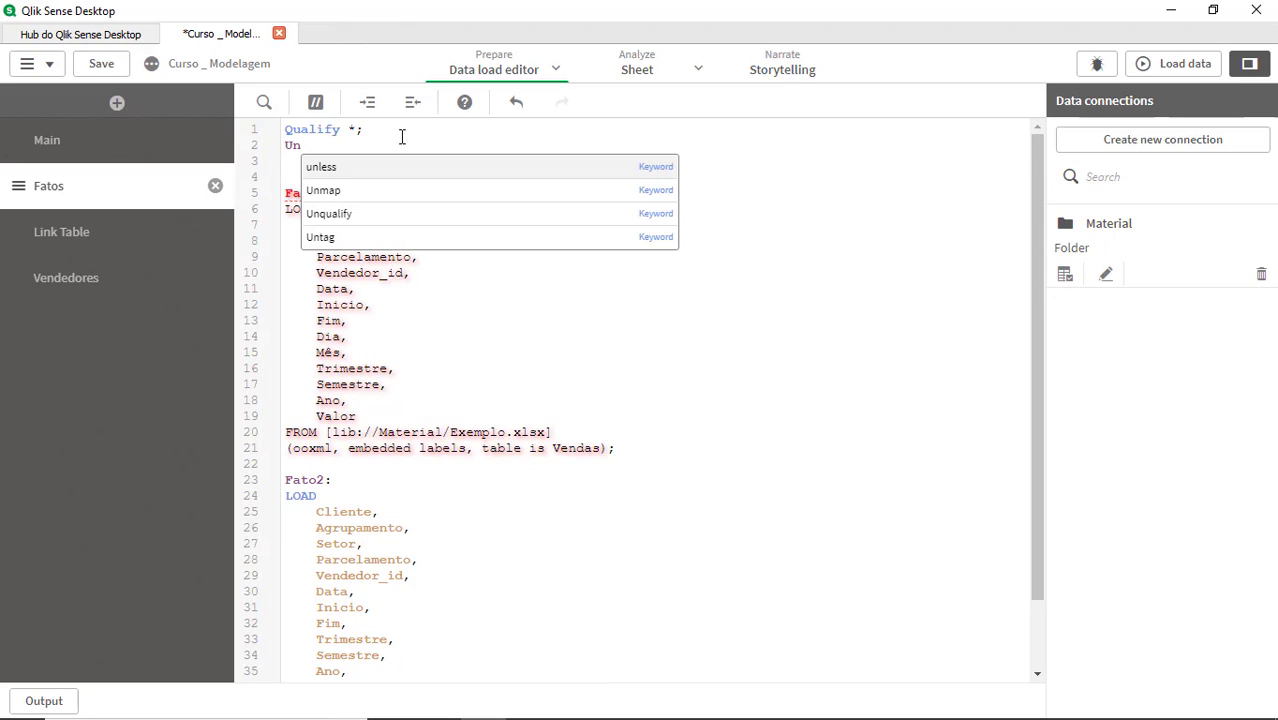
key("Down")
key("Down")
key("Down")
key("Up")
key("Return")
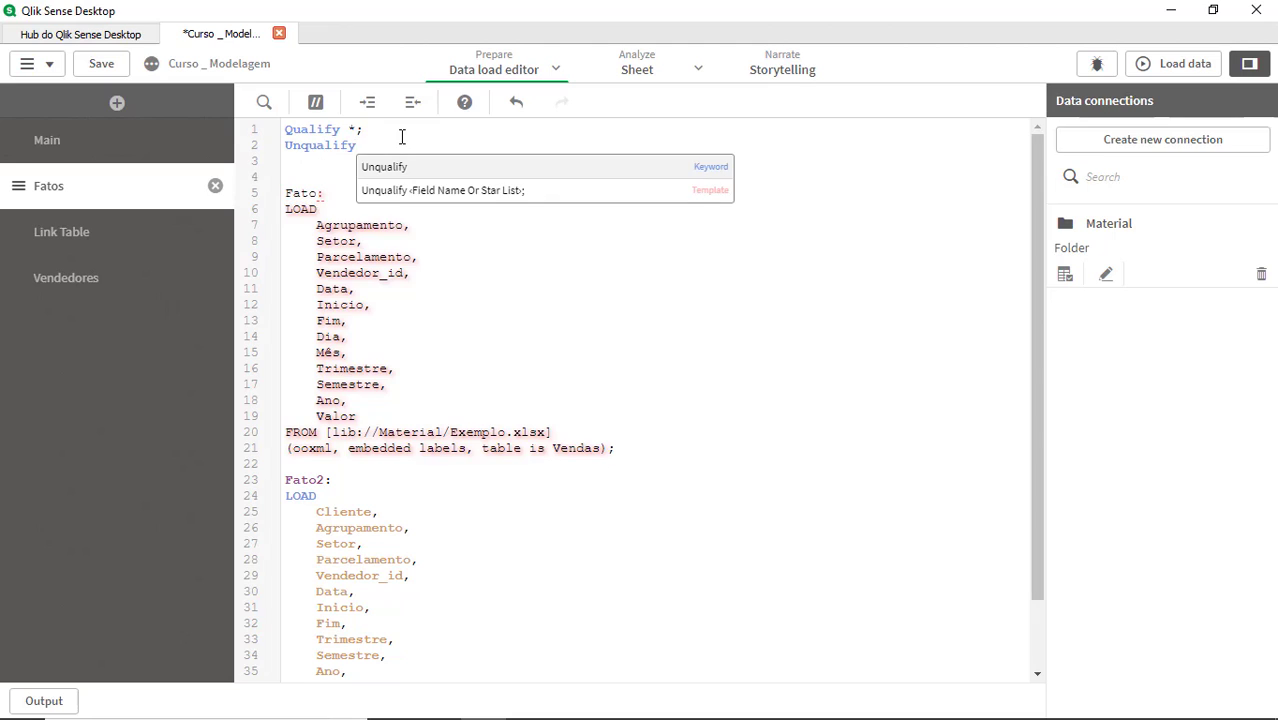
type("Dta")
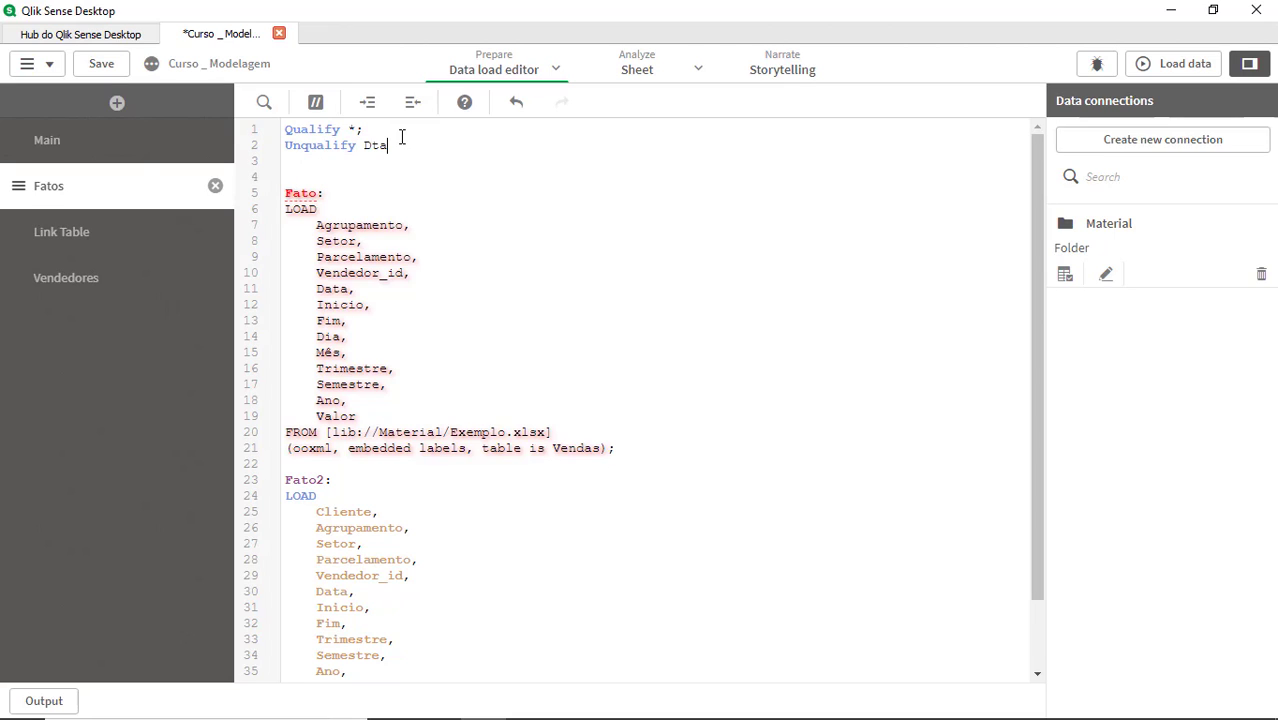
key("BackSpace")
key("BackSpace")
key("BackSpace")
type("Data;")
type("Nova;")
Step: Add the field line Data as Data_Nova, below the Data field in the Fato load
double_click(336, 286)
key("ctrl+c")
key("End")
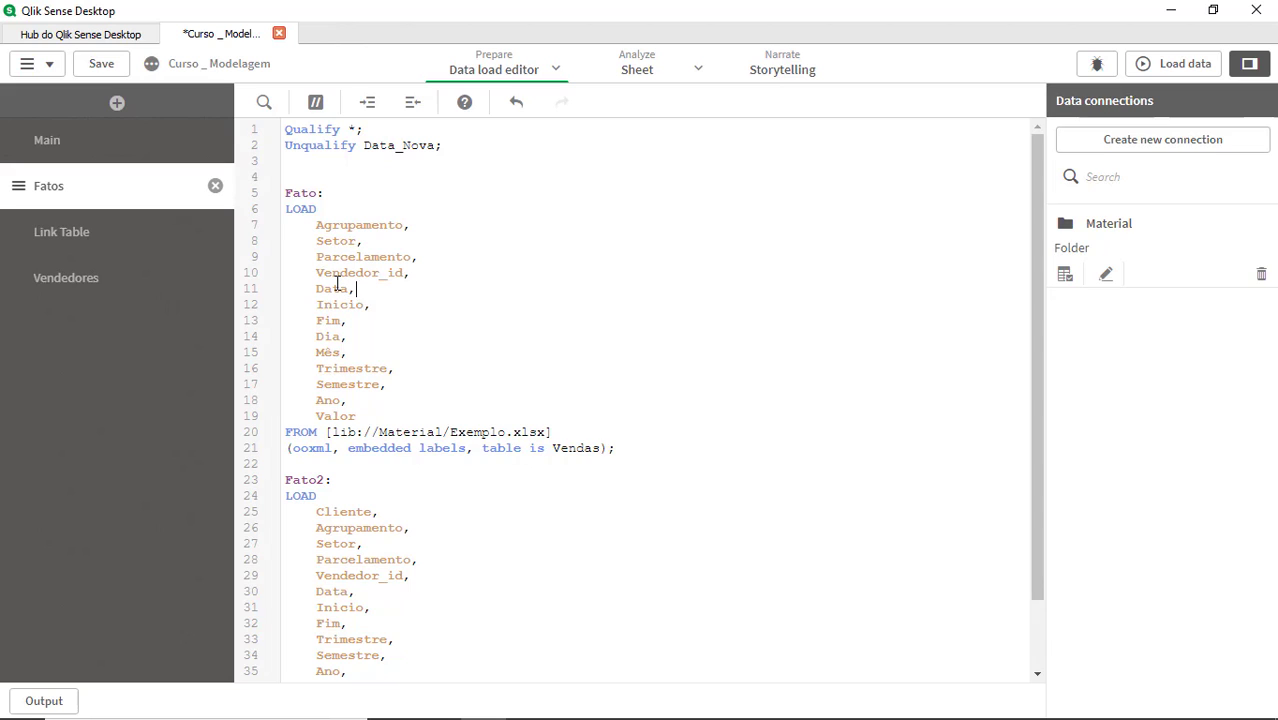
key("Return")
key("ctrl+v")
type("as Data")
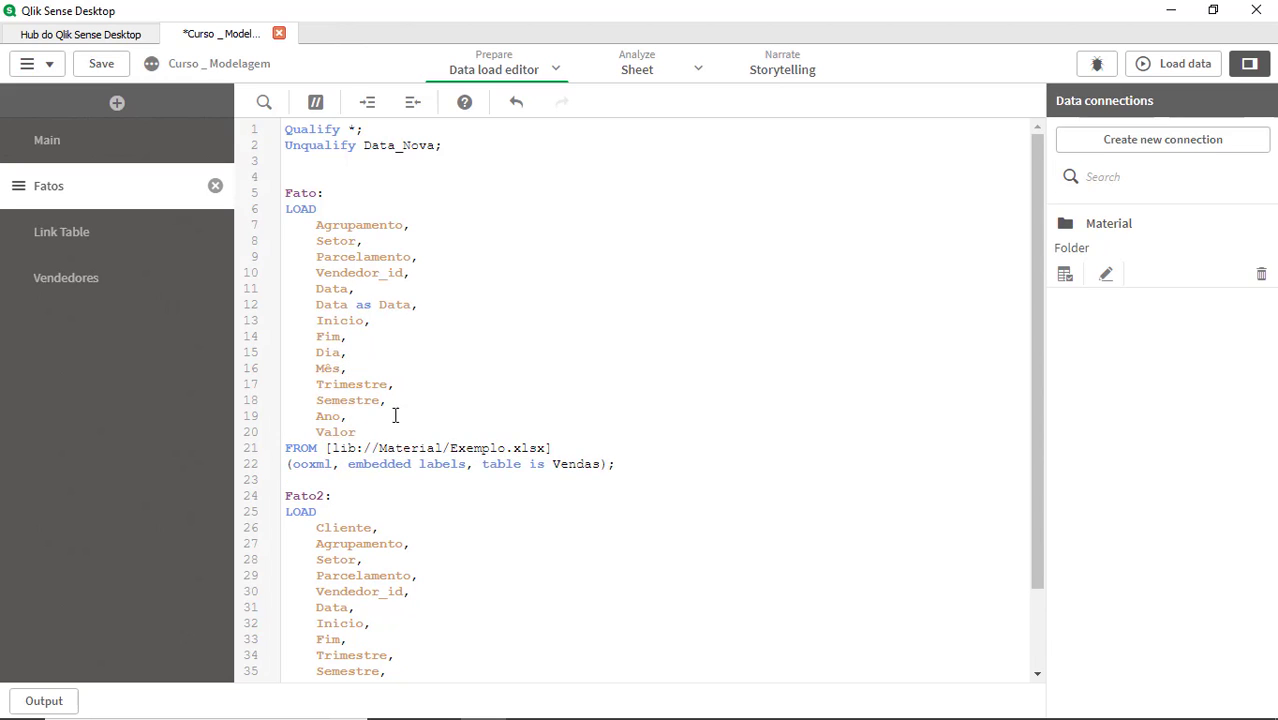
scroll(422, 465, "down", 1)
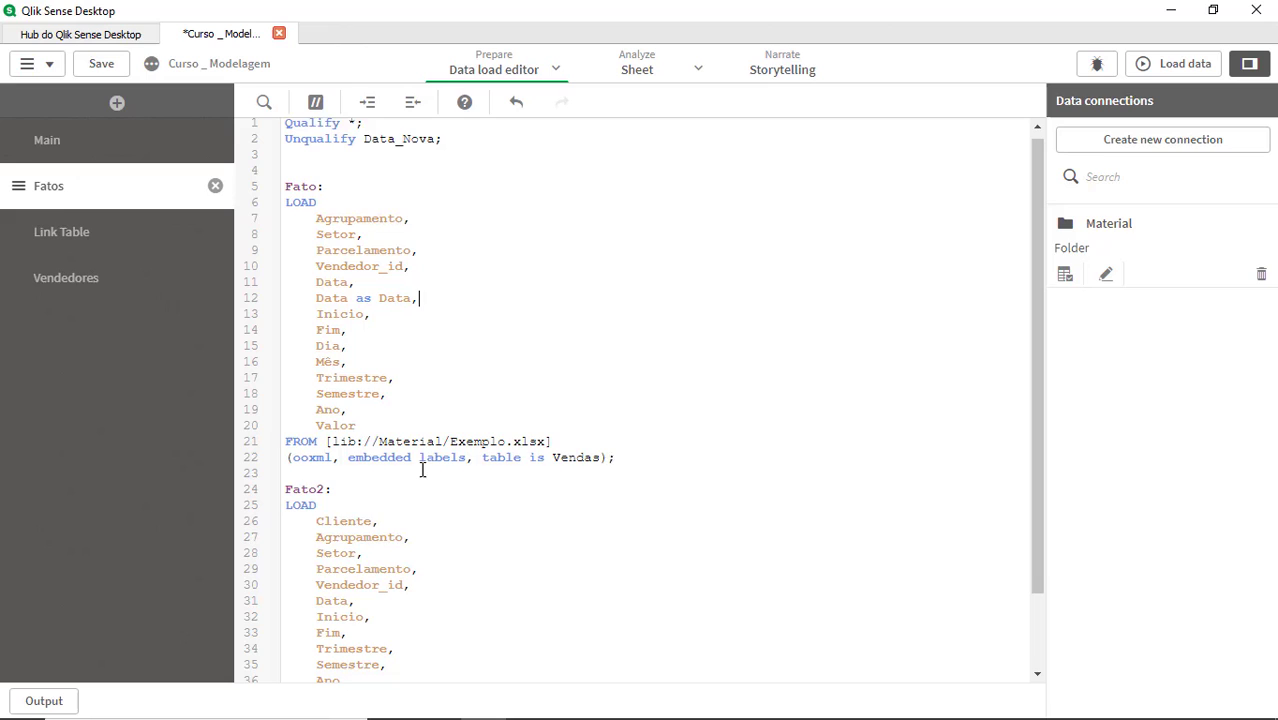
double_click(400, 134)
double_click(394, 293)
key("ctrl+v")
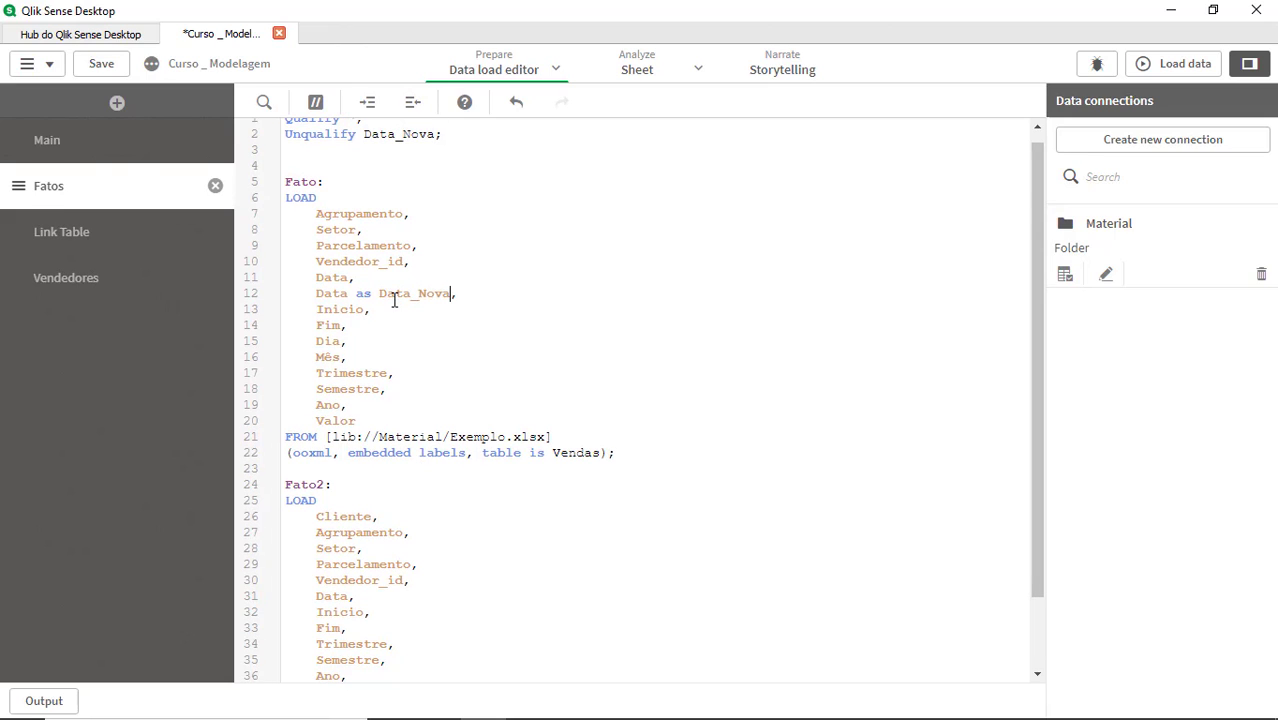
Step: Copy the Data as Data_Nova, line from the Fato load to below the Data field in the Fato2 load
key("End")
key("shift+Home")
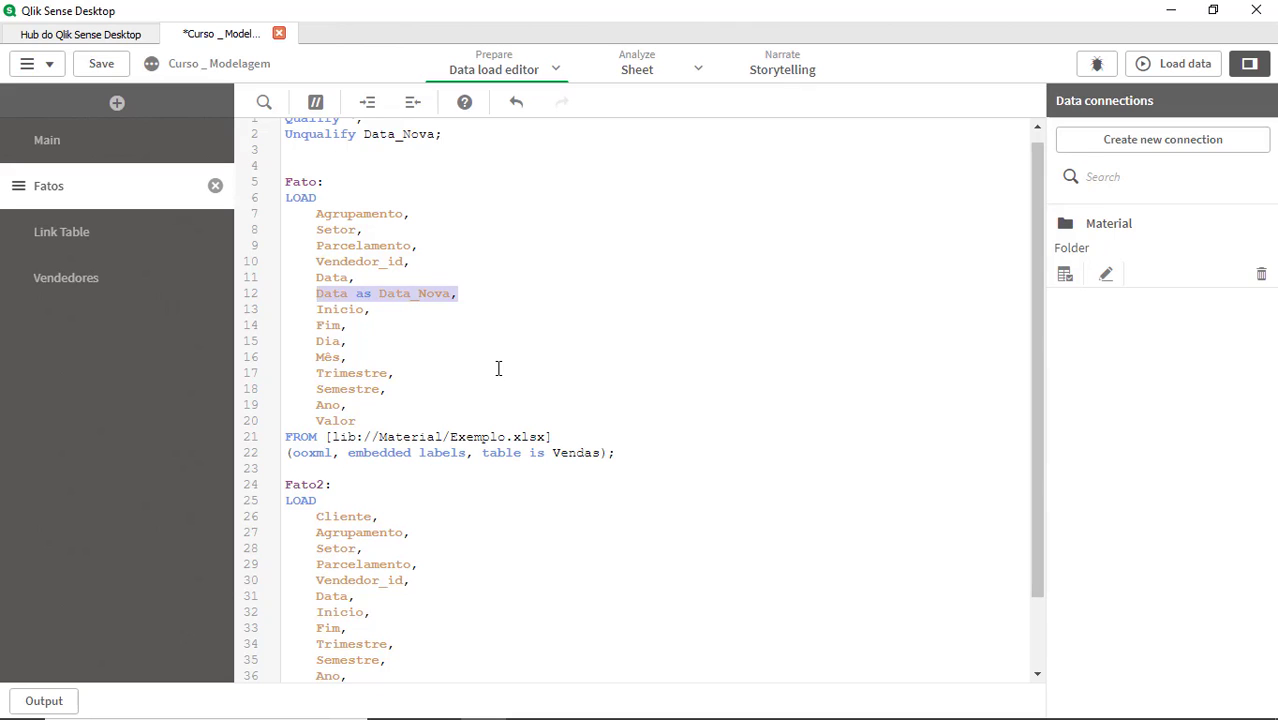
scroll(504, 441, "down", 3)
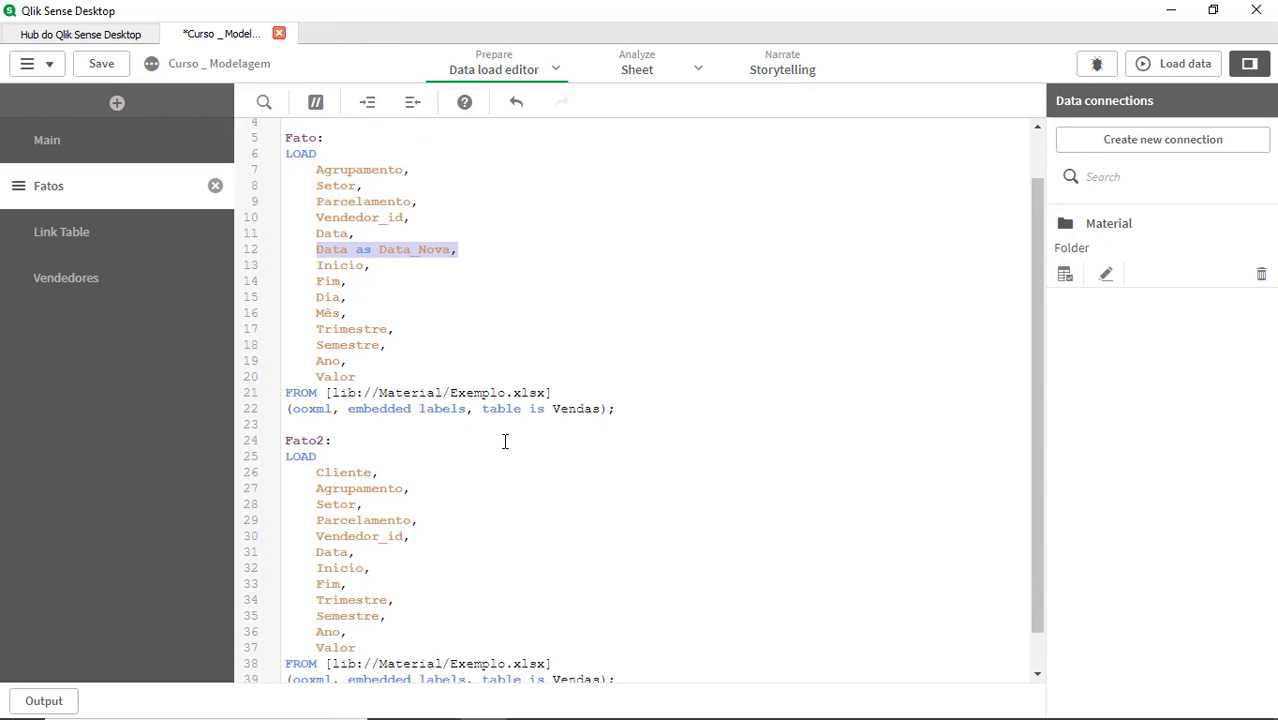
left_click(370, 504)
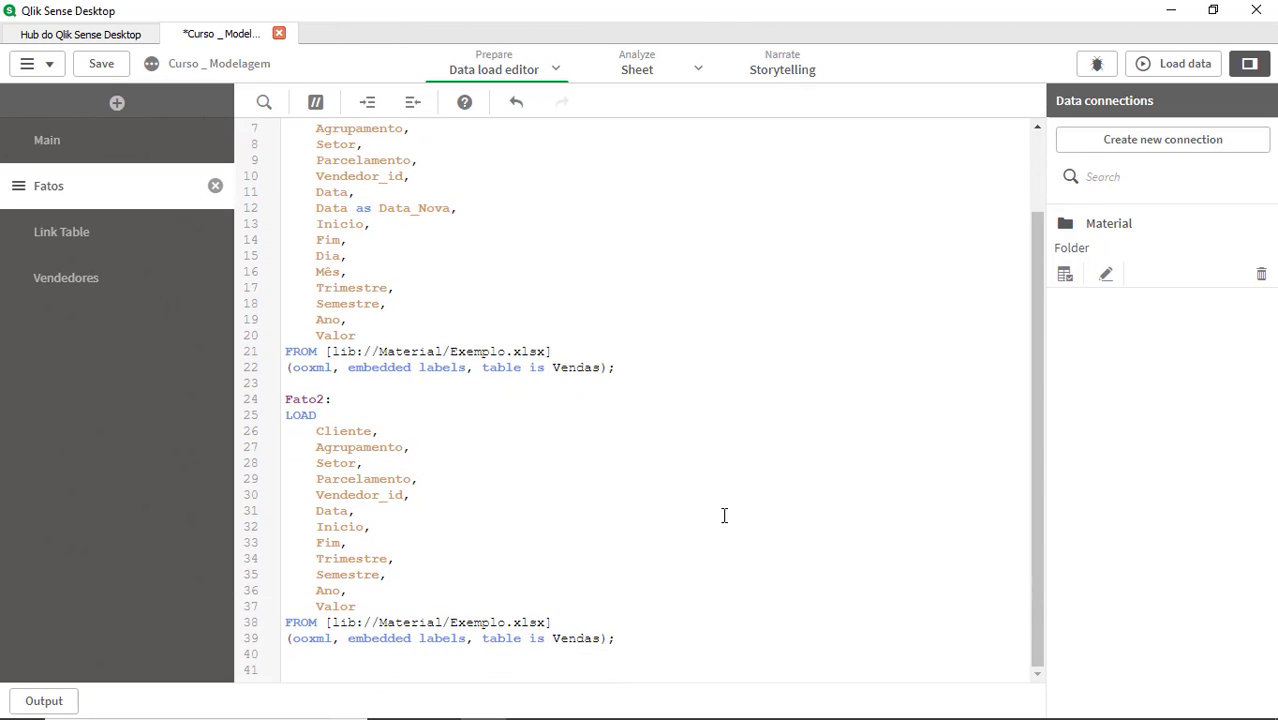
key("Return")
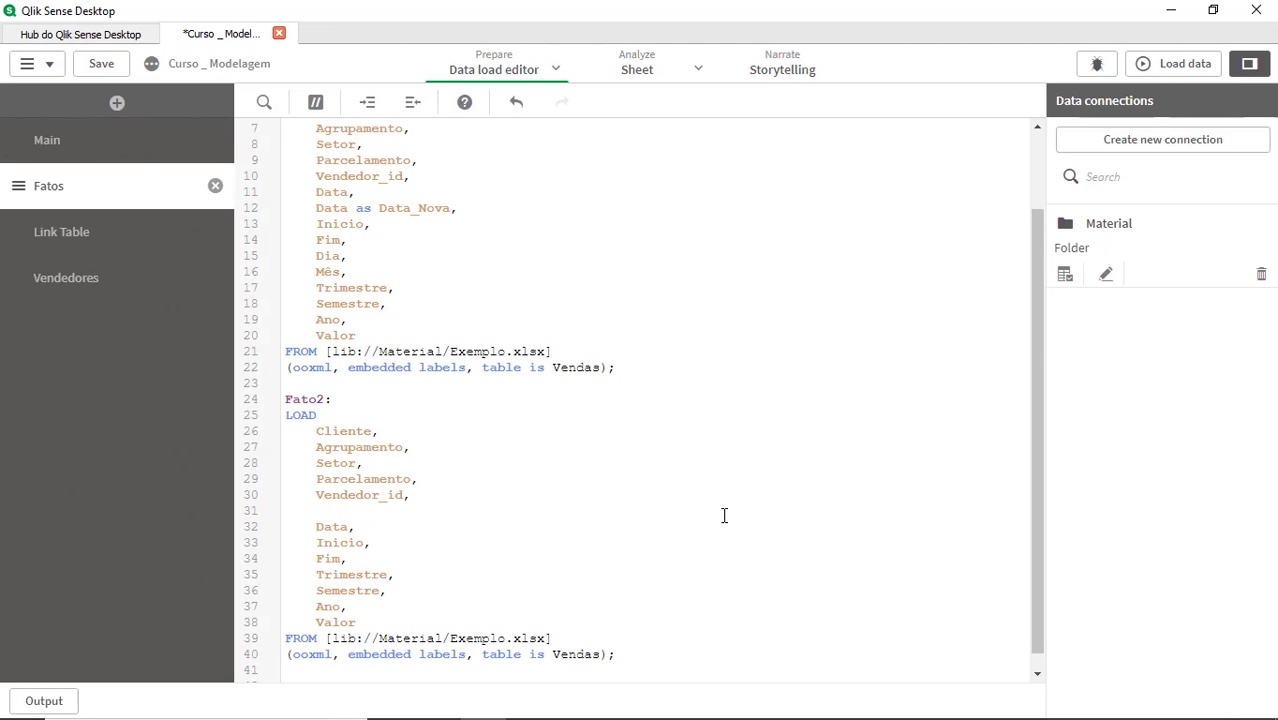
key("shift+Up")
key("BackSpace")
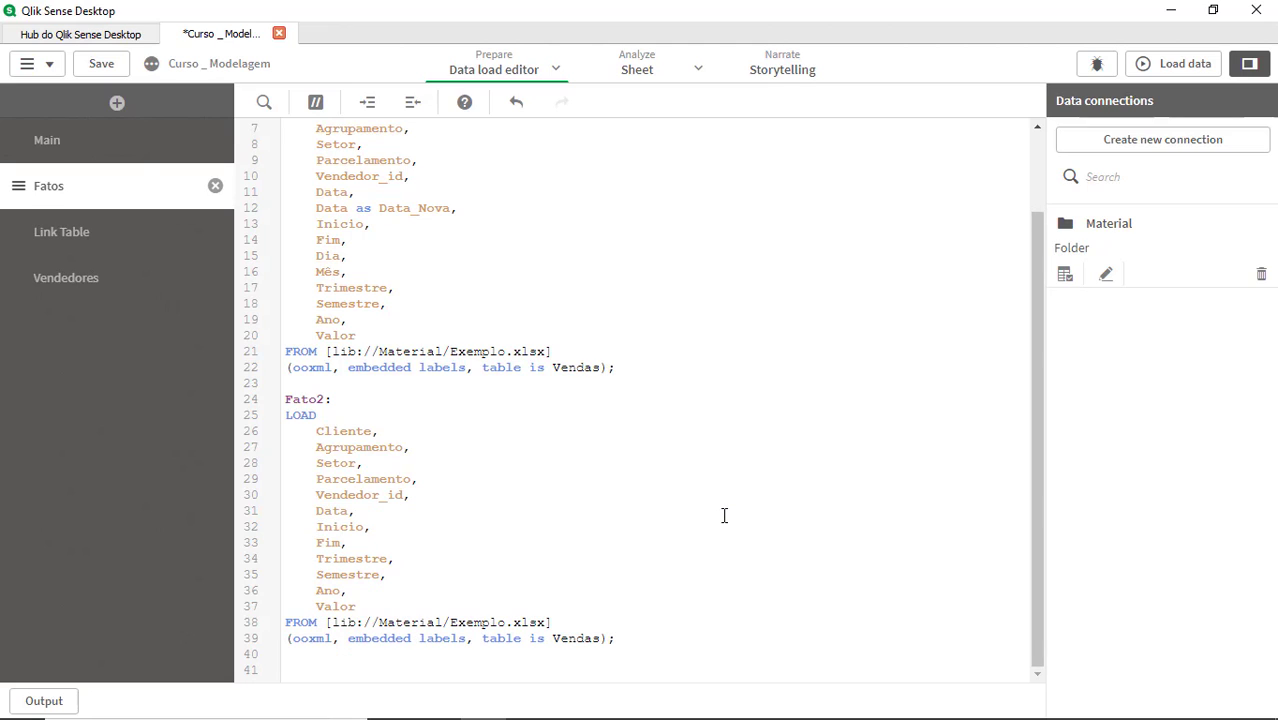
key("Return")
key("ctrl+v")
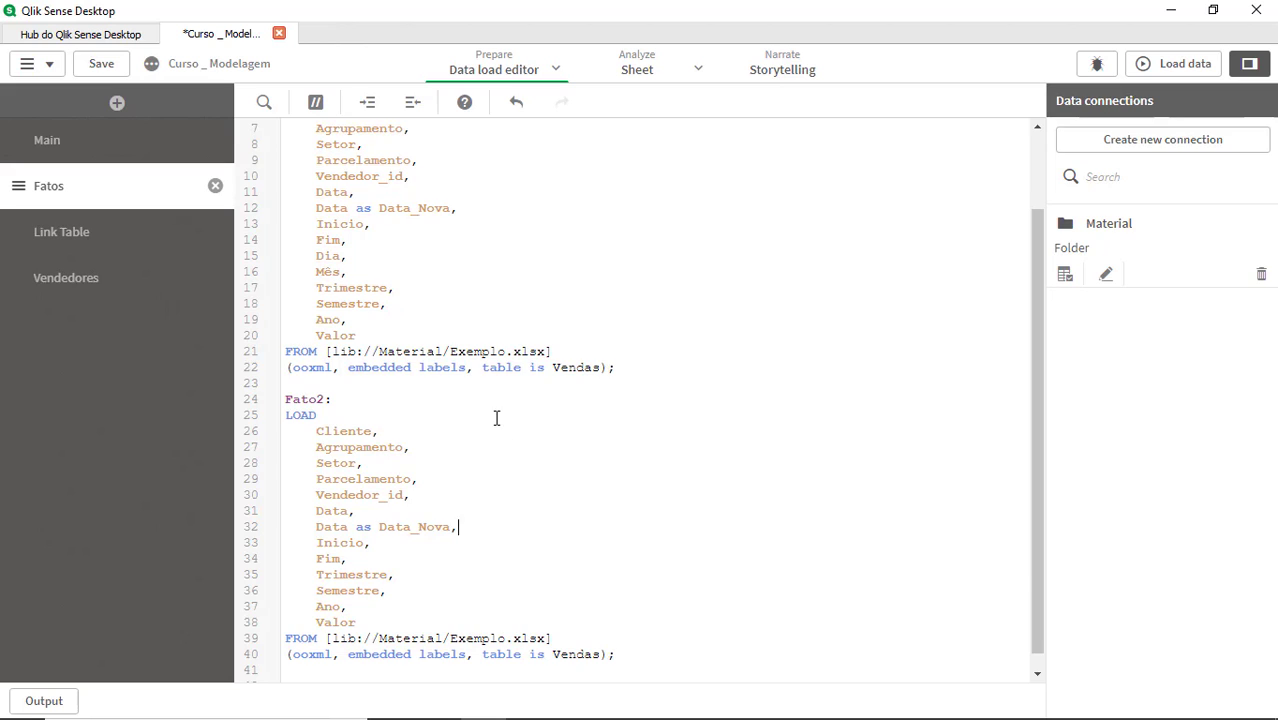
Step: In the Link Table section of the load script, write the table label Link: followed by a Load Distinct statement
scroll(496, 418, "up", 2)
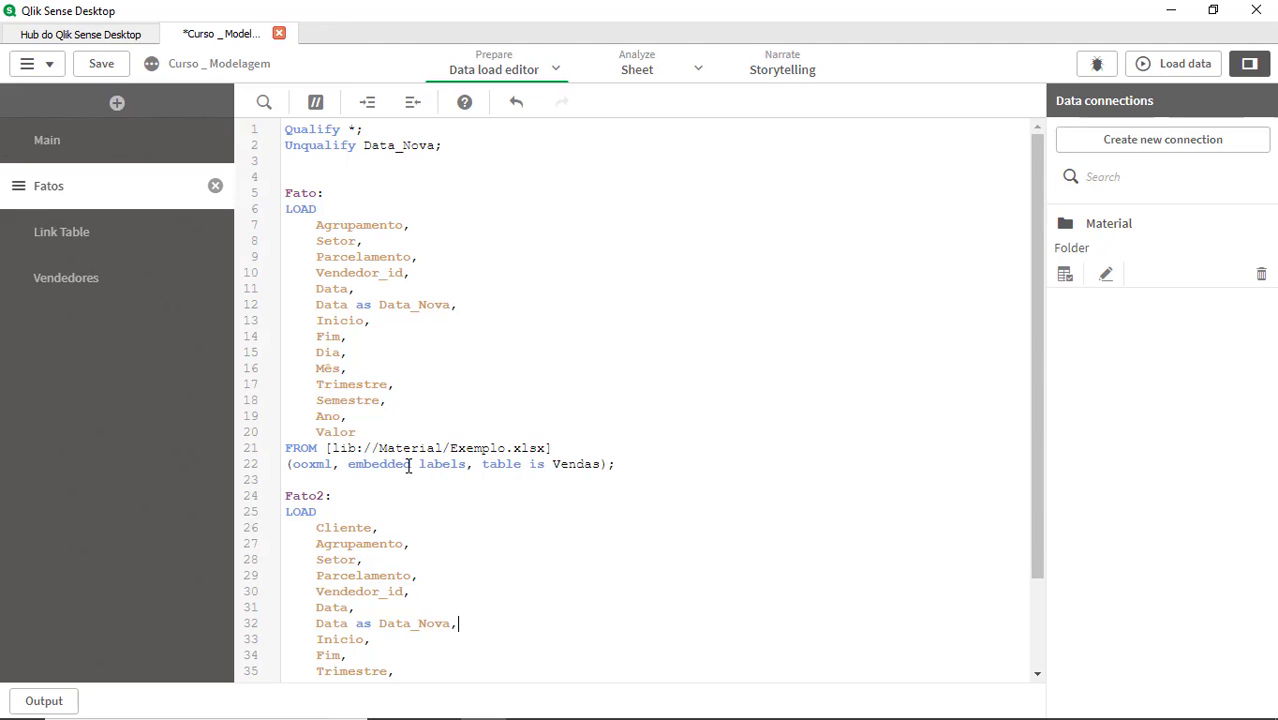
left_click(78, 240)
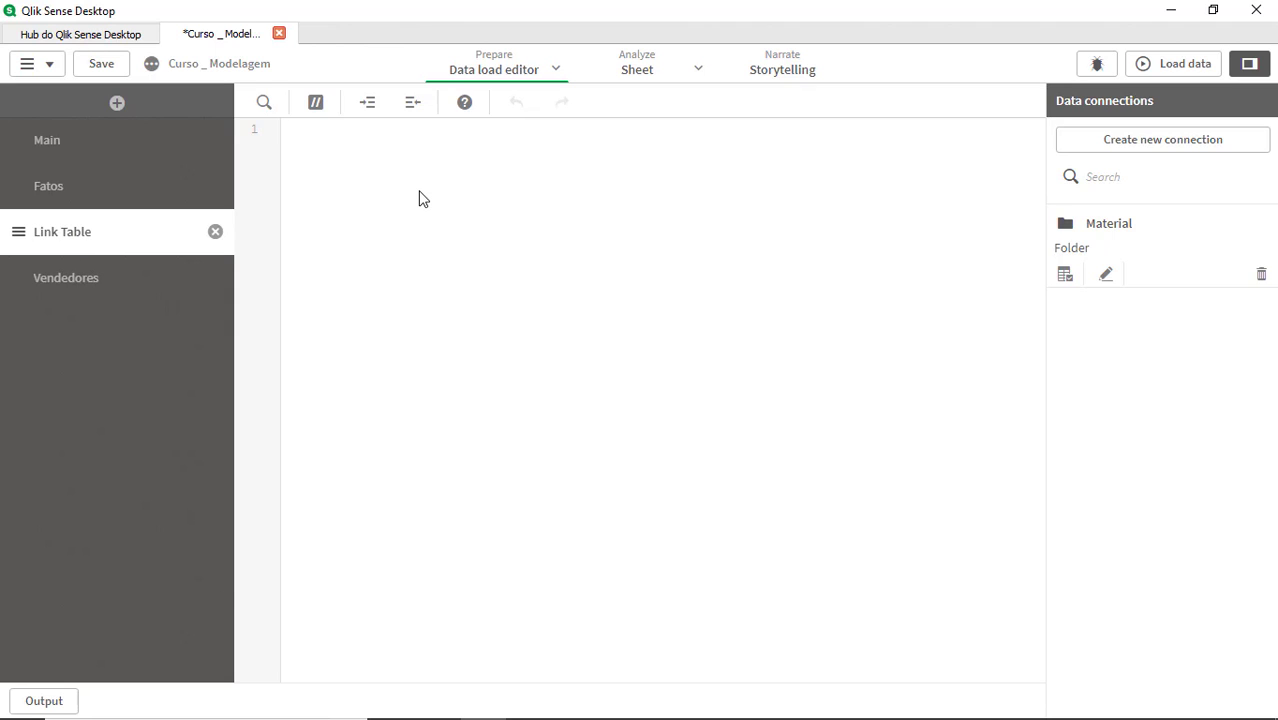
type("Link: ")
type("Load")
key("Return")
key("ctrl+space")
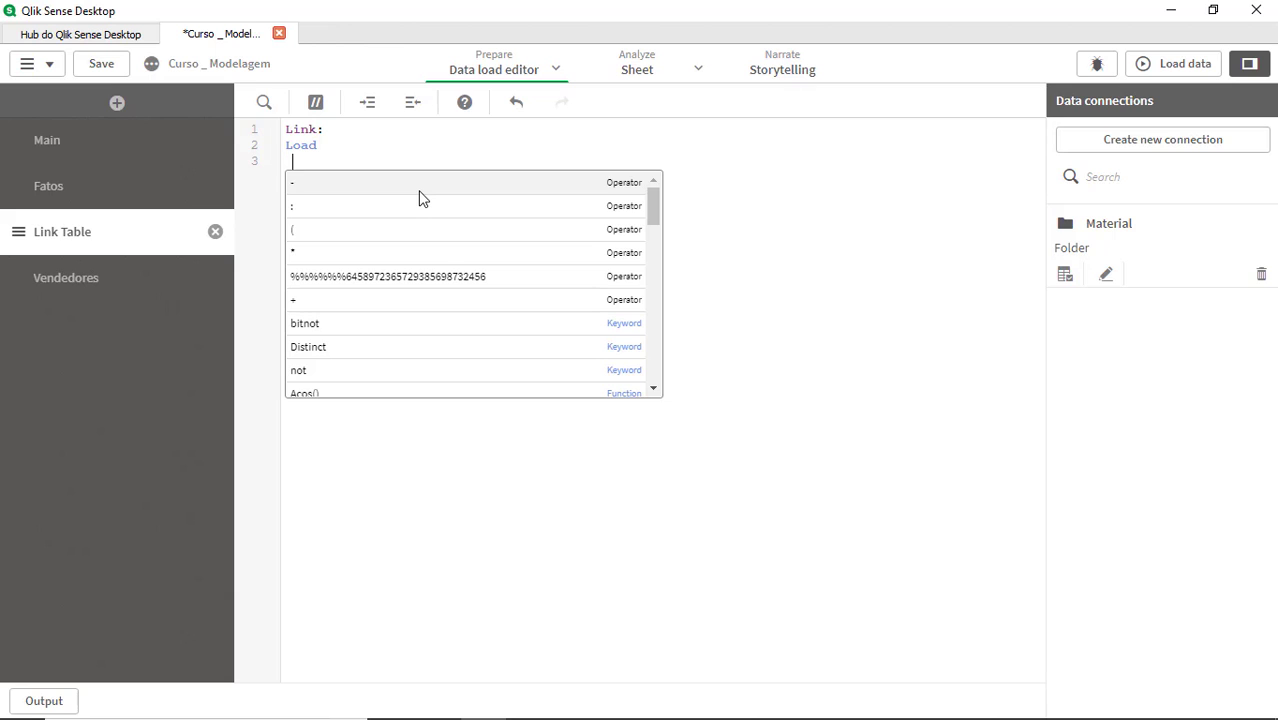
left_click(348, 142)
type("dis")
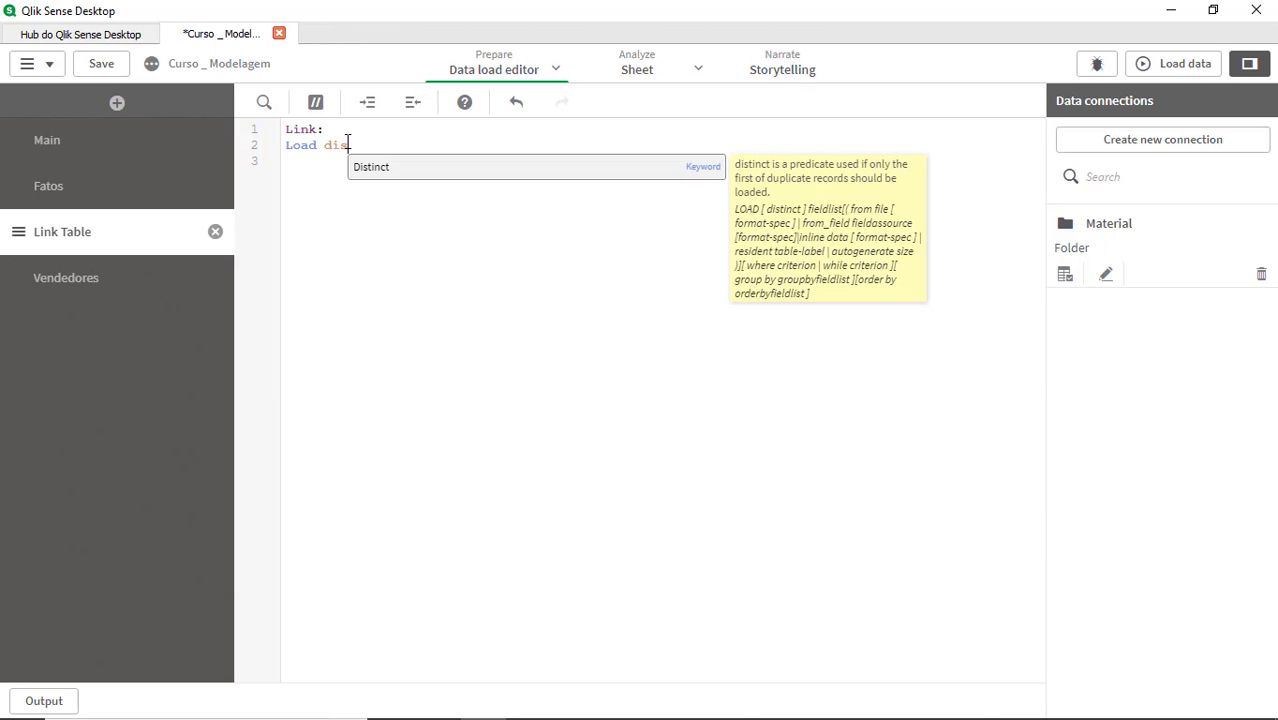
key("Return")
key("Return")
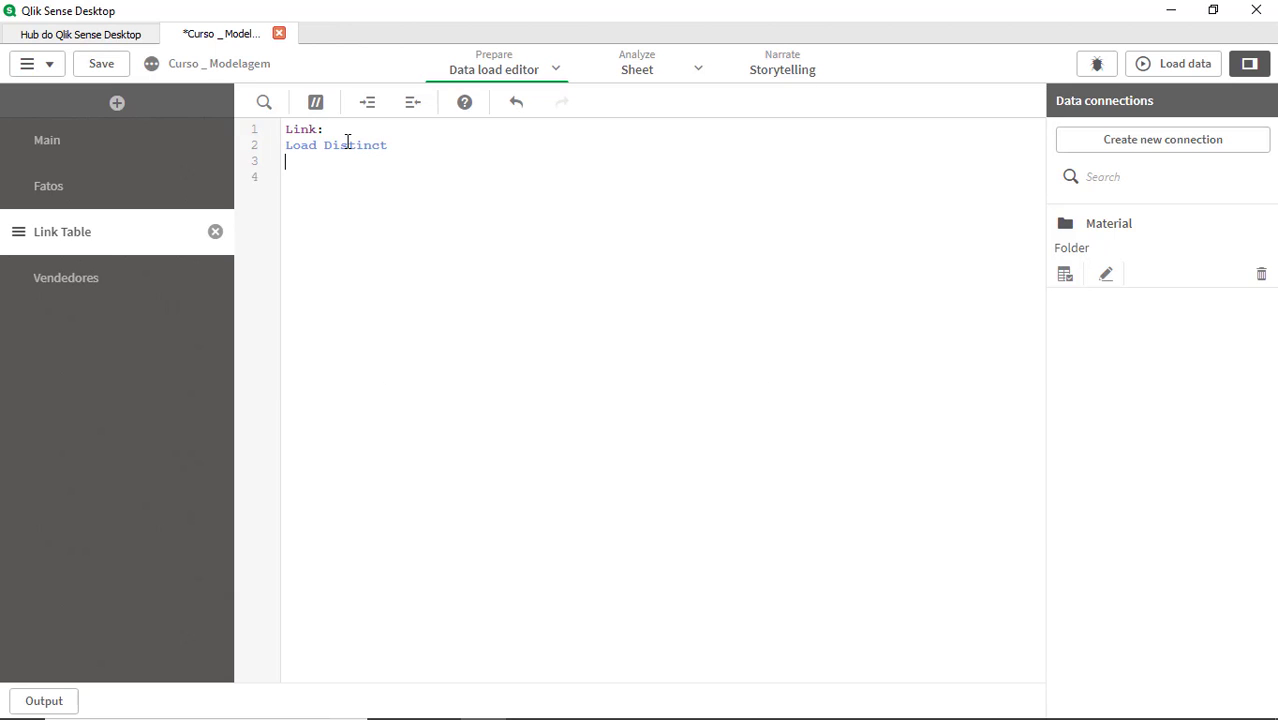
key("Tab")
Step: Complete the Link load with the Data_Nova field copied from the Fatos section and the source Resident fato1;
left_click(88, 189)
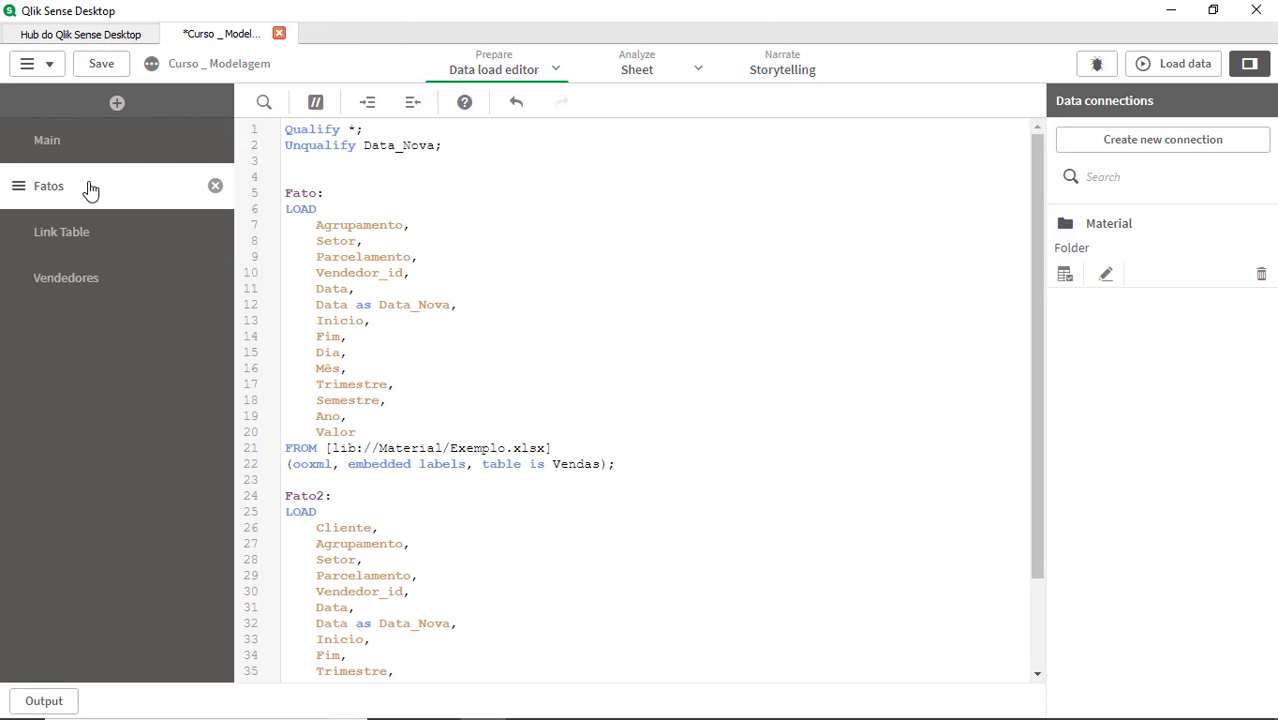
double_click(421, 306)
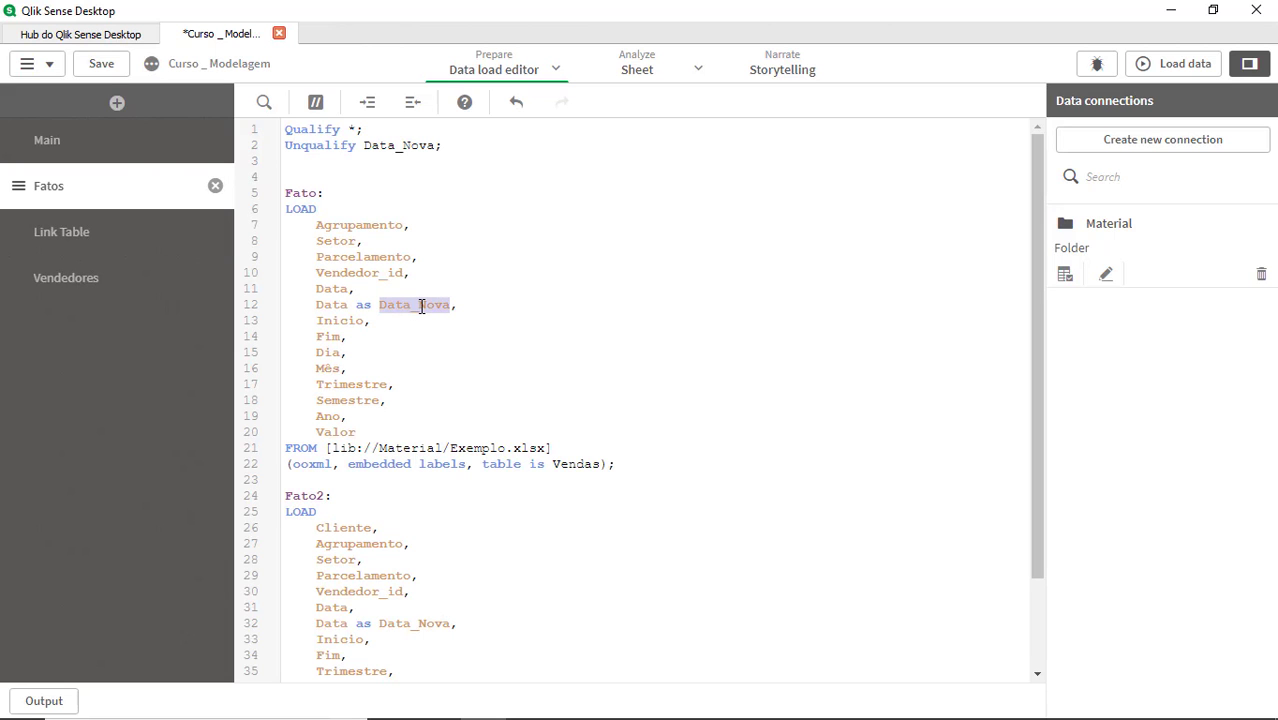
left_click(74, 242)
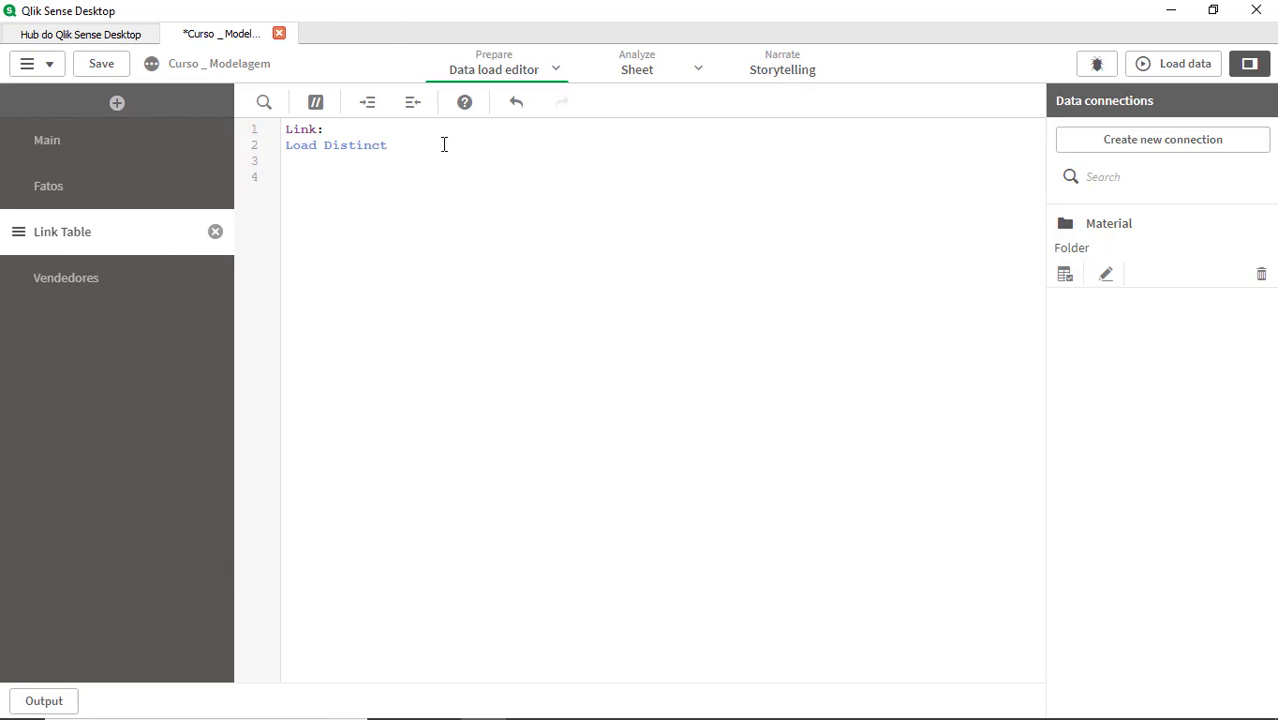
key("Return")
key("ctrl+v")
type("Resident fat")
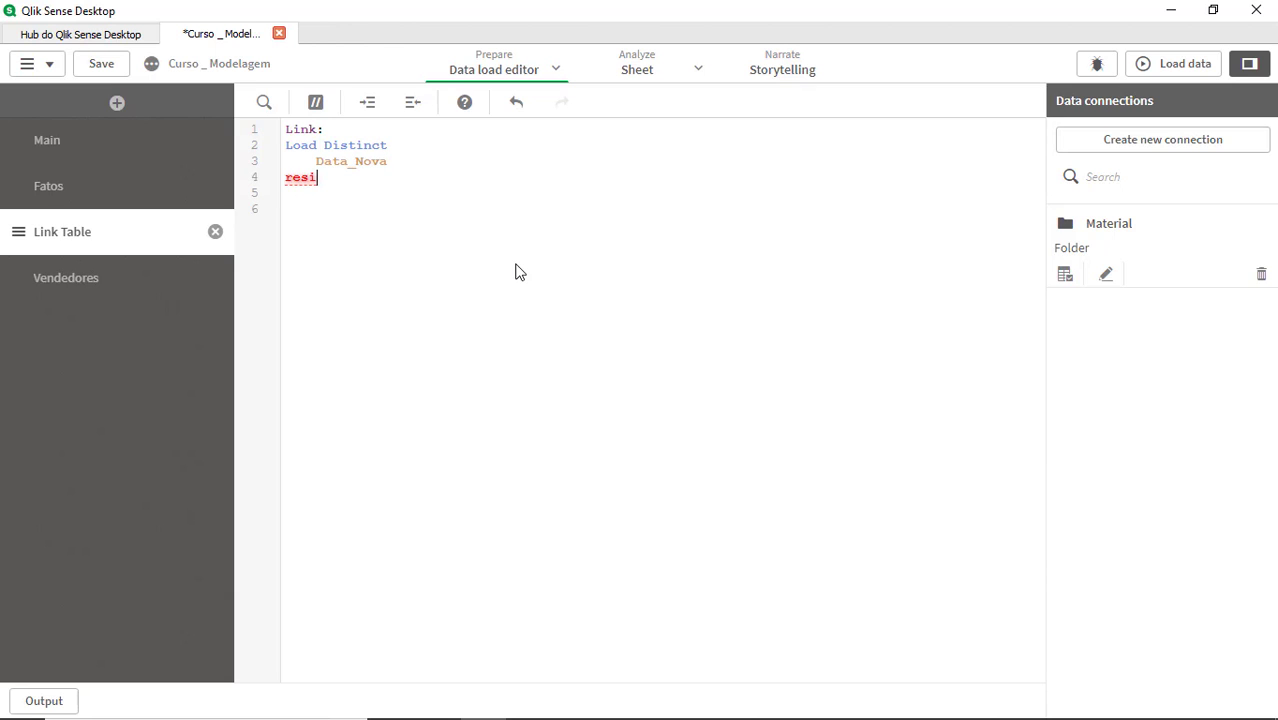
type("o1;")
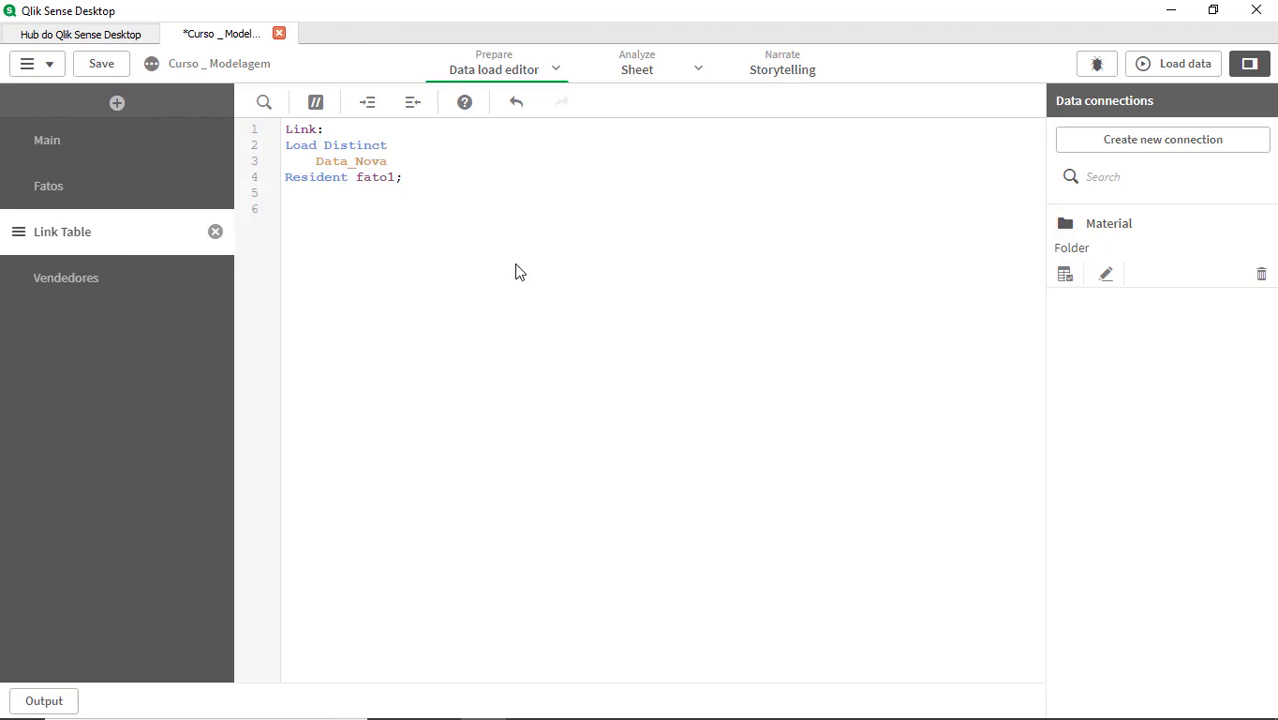
Step: Duplicate the Load Distinct block below the first one with Resident Fato2; as its source, and capitalize the first source as Fato1
key("ctrl+shift+Home")
key("shift+Down")
key("ctrl+c")
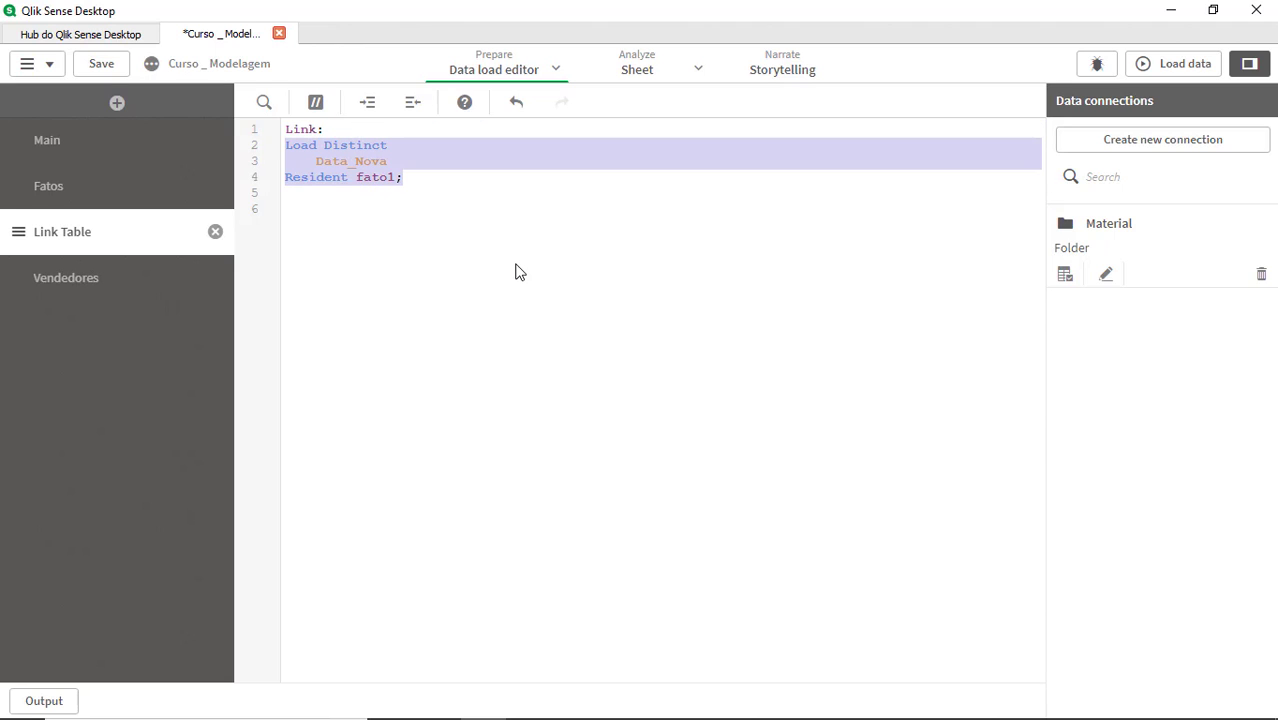
key("Right")
key("Return")
key("Return")
key("ctrl+v")
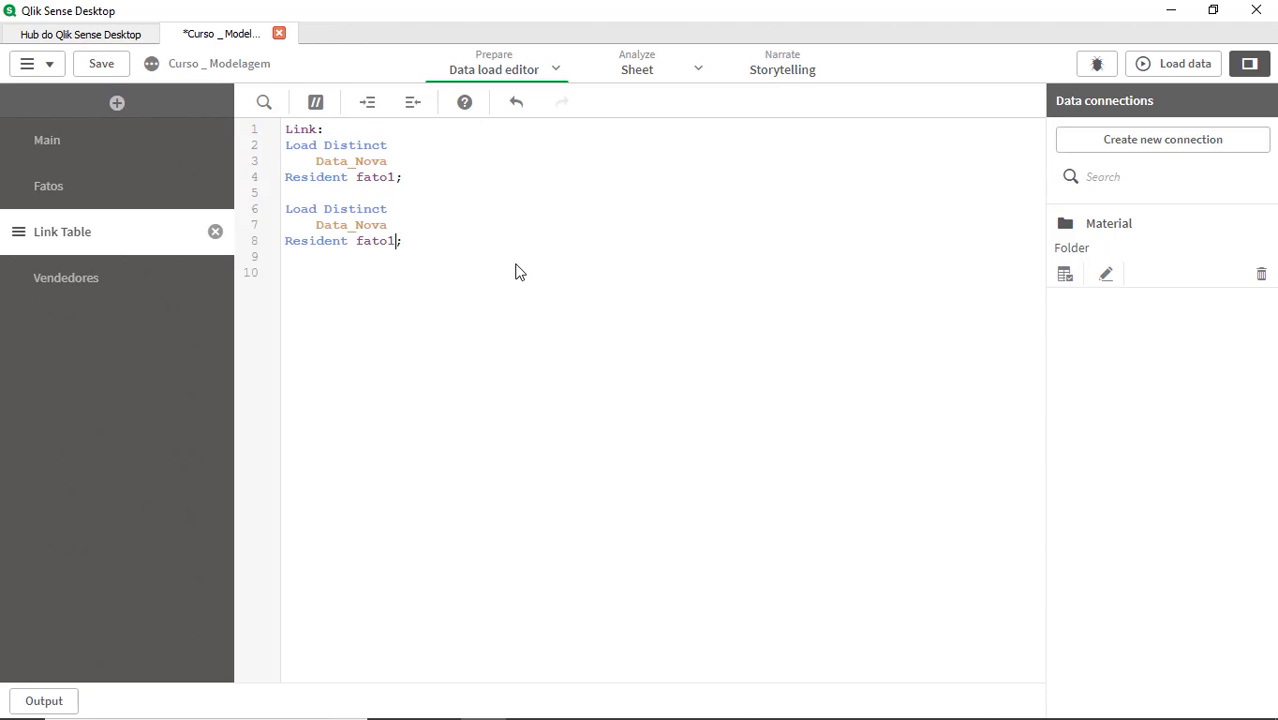
key("BackSpace")
type("2")
key("shift+Left")
left_click(365, 177)
Step: Add the expression MonthStart(Data_Nova) as a second field below Data_Nova in the first Load Distinct block
left_click(391, 160)
key("ctrl+shift+Left")
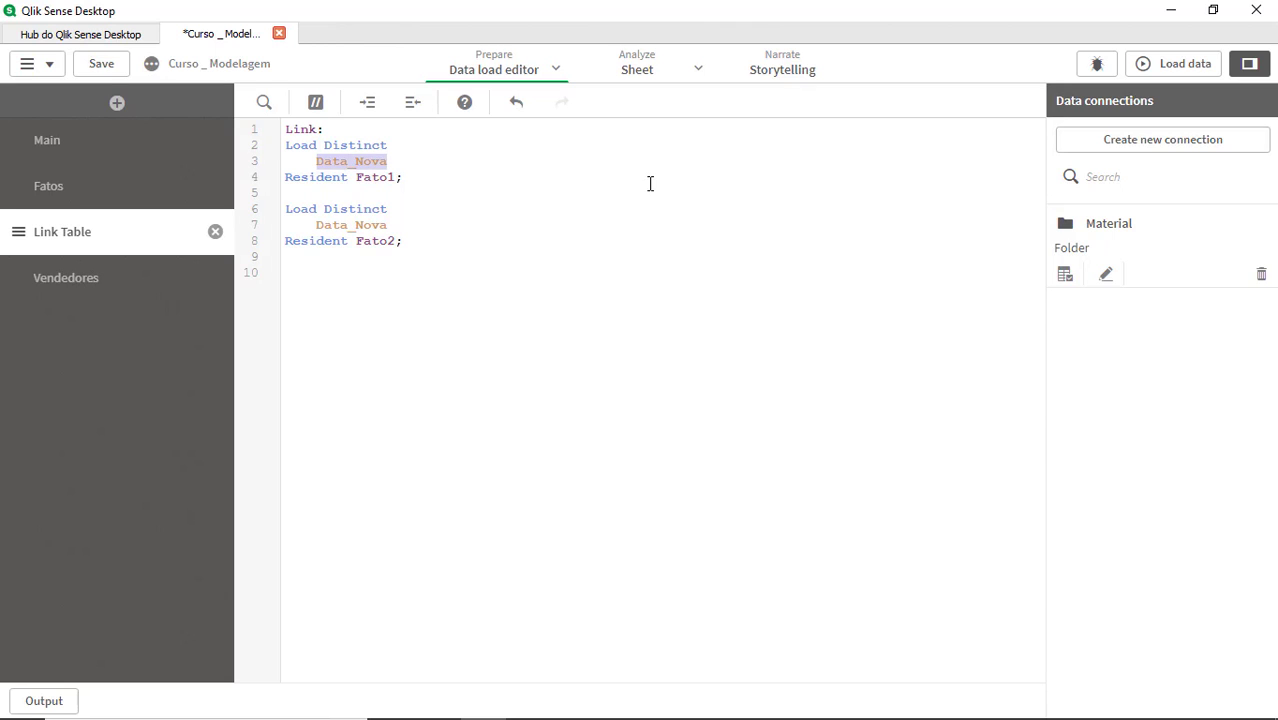
key("End")
type(",")
key("Return")
type("mo")
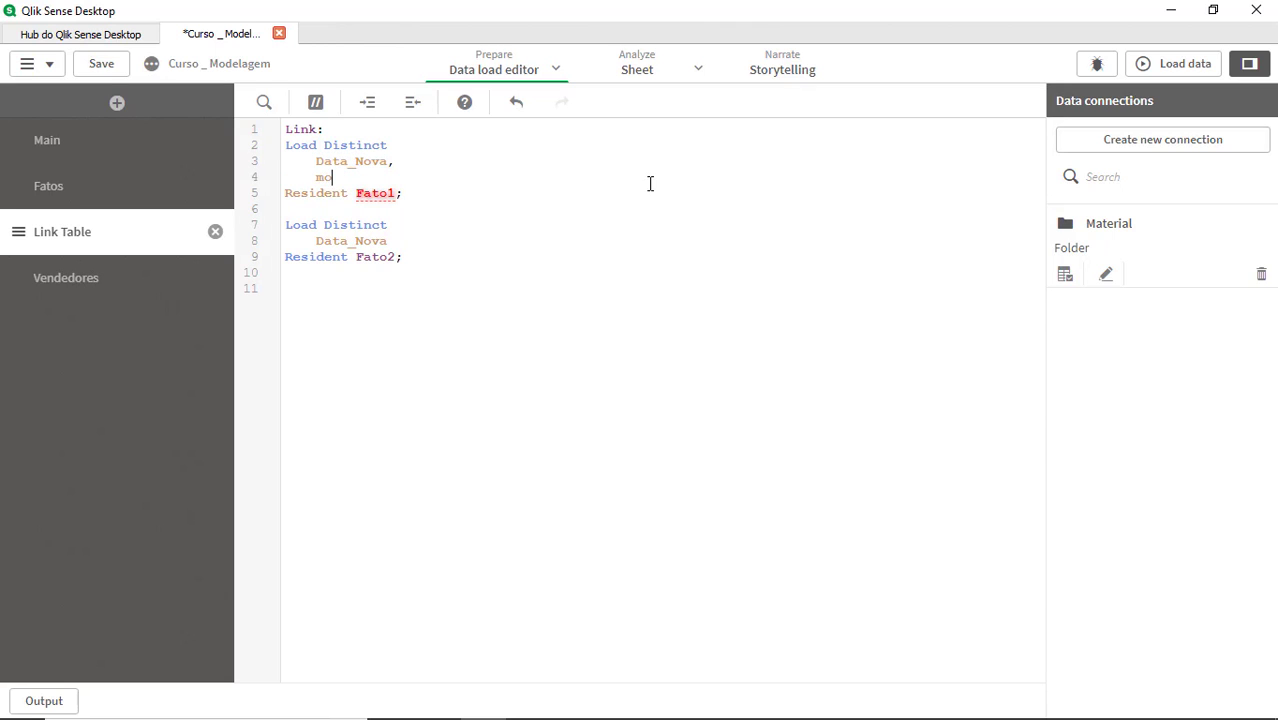
type("nths")
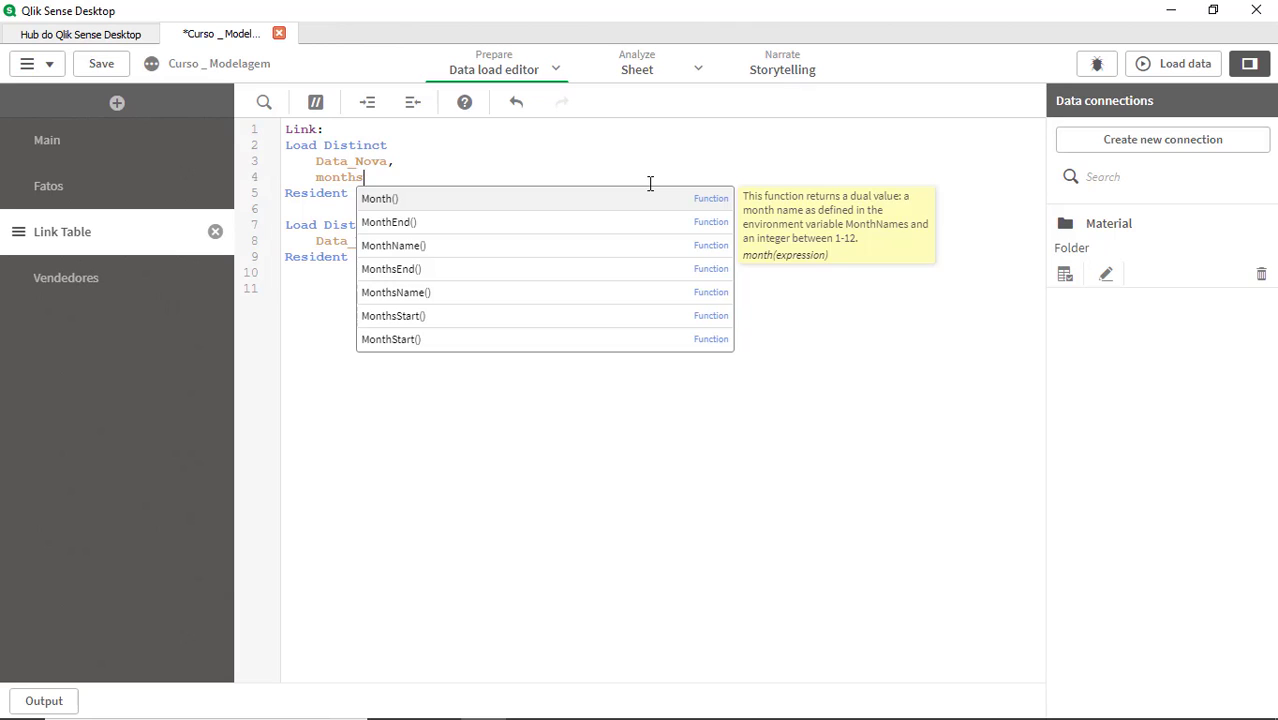
type("tart")
key("Return")
key("ctrl+v")
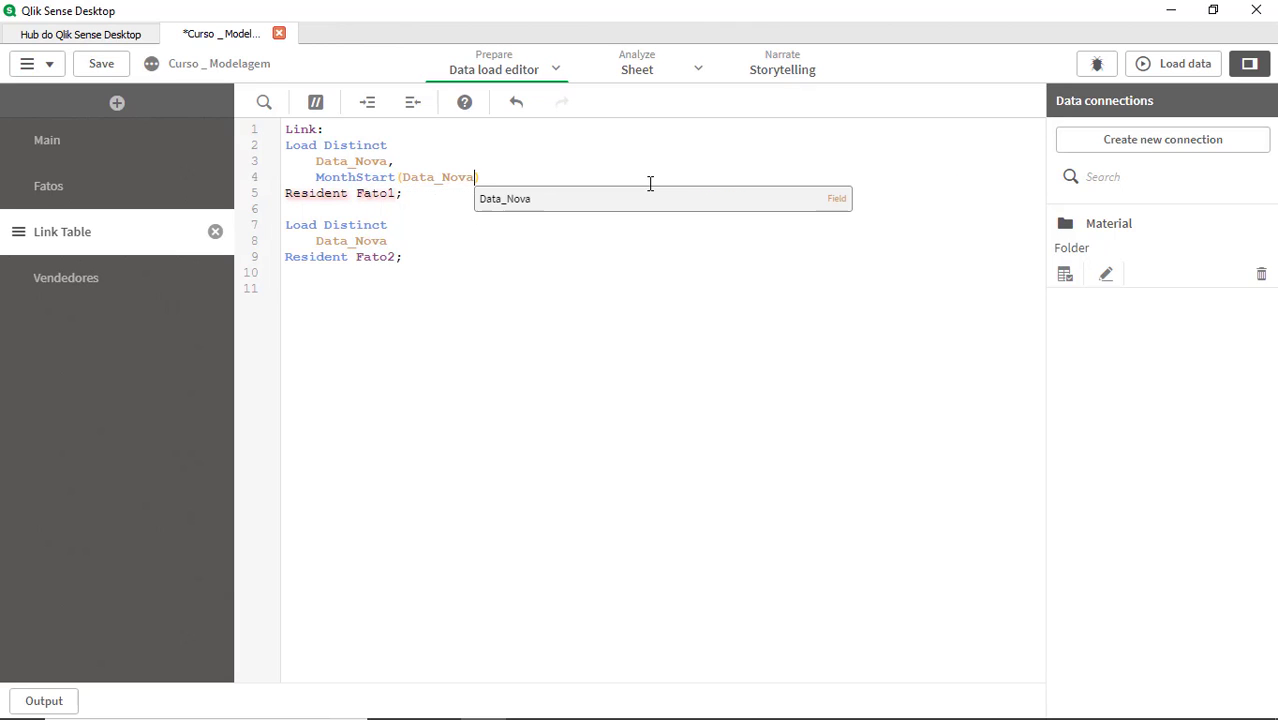
Step: Give the MonthStart(Data_Nova) expression the alias Ano_Mes
type(") as Mês")
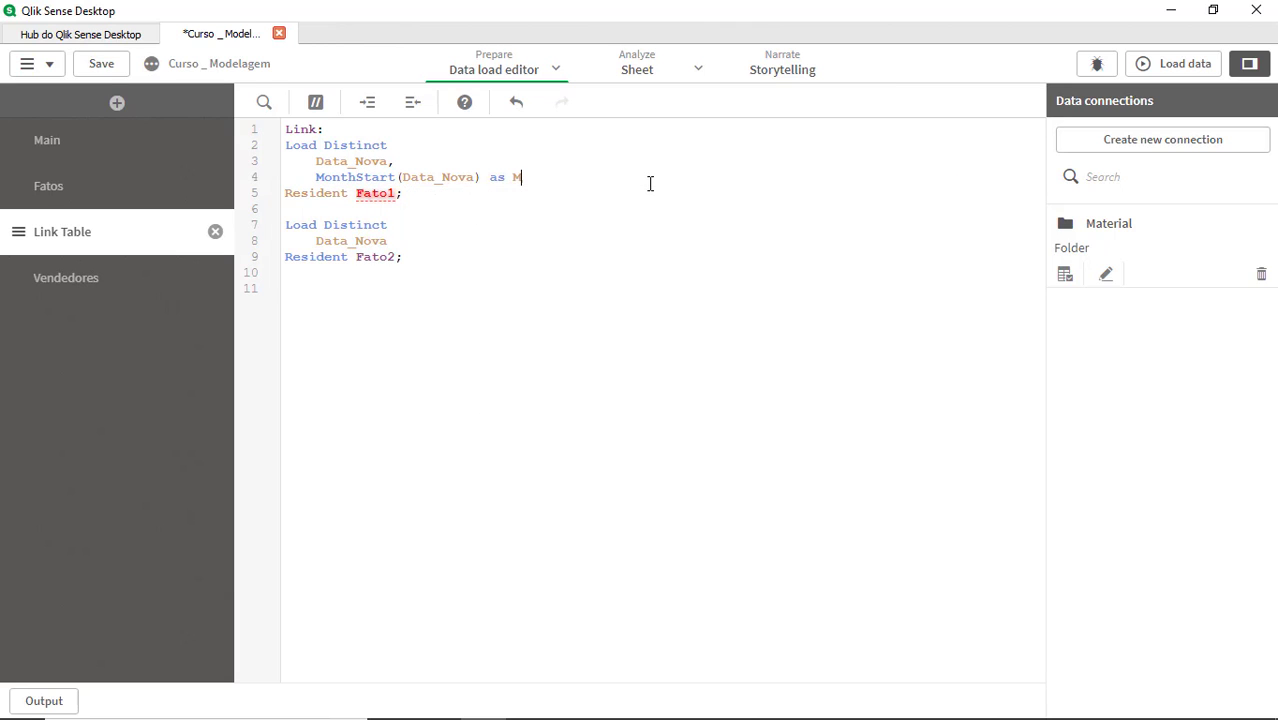
key("BackSpace")
key("BackSpace")
key("BackSpace")
type("Ano_Mes")
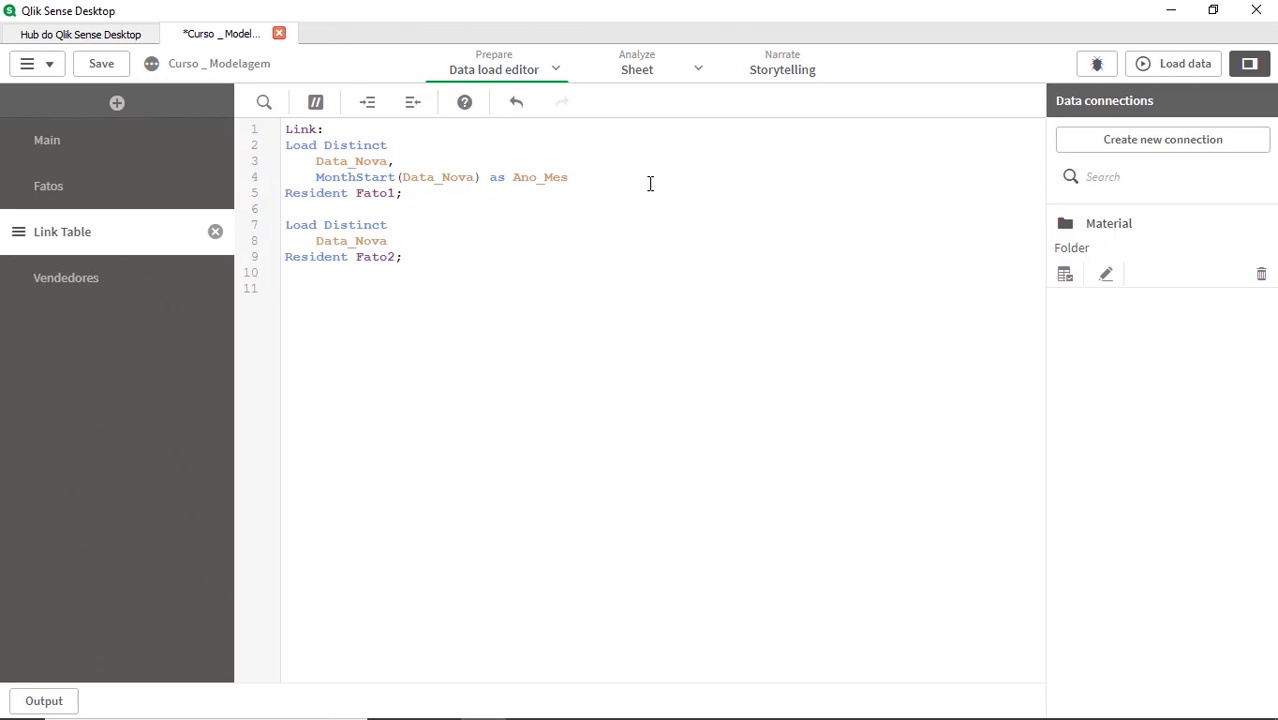
Step: Copy the MonthStart(Data_Nova) as Ano_Mes line into the Fato2 load below Data_Nova, and remove the stray comma line
key("shift+Up")
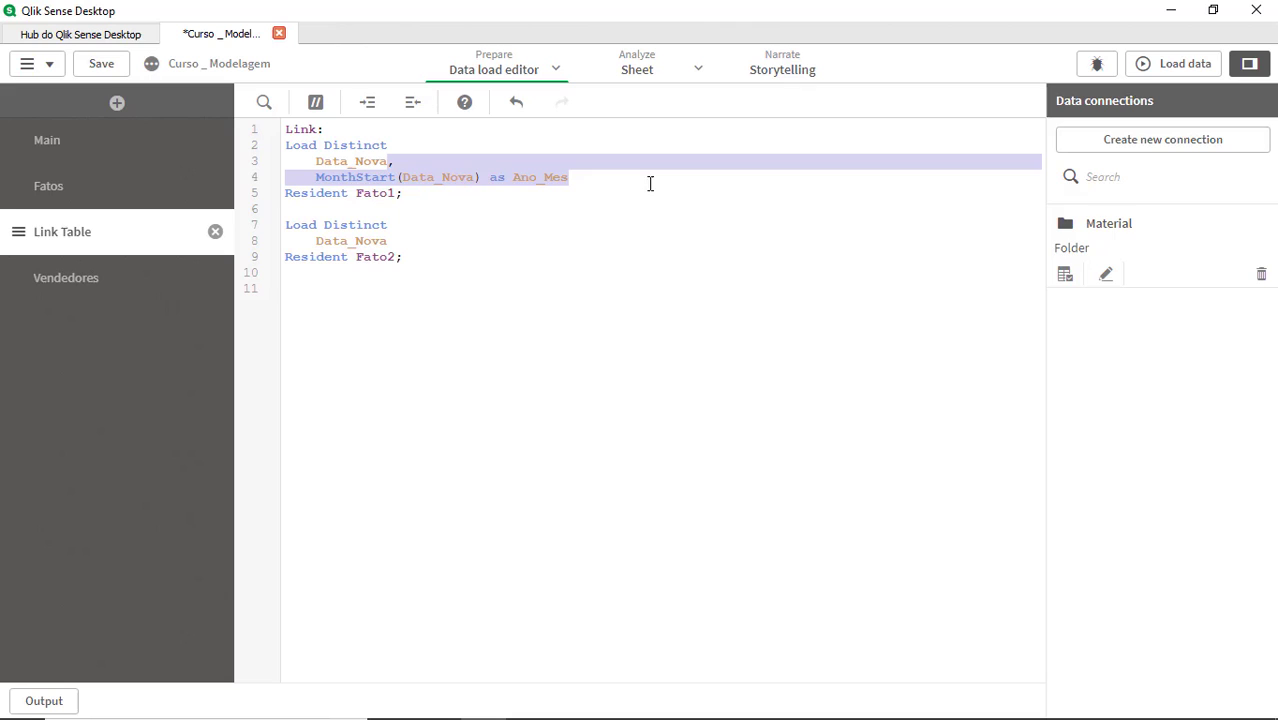
left_click(422, 246)
key("Return")
key("ctrl+v")
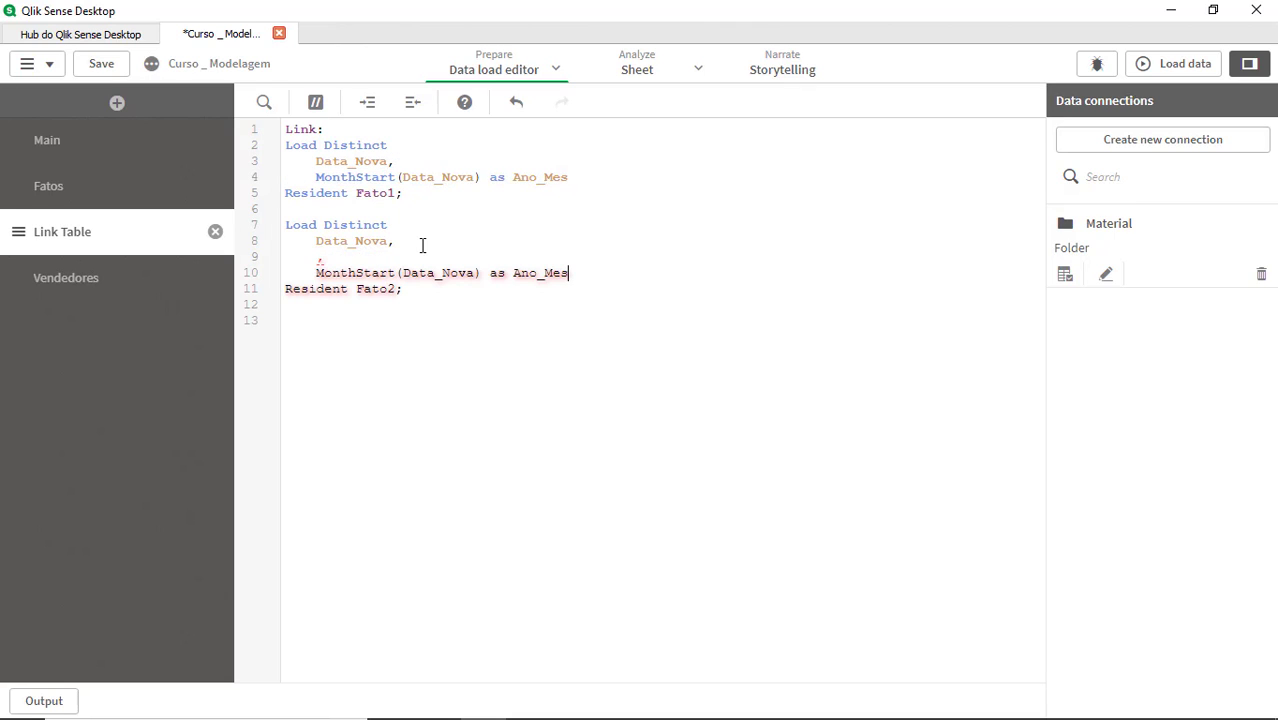
left_click(328, 265)
key("BackSpace")
key("shift+Down")
key("BackSpace")
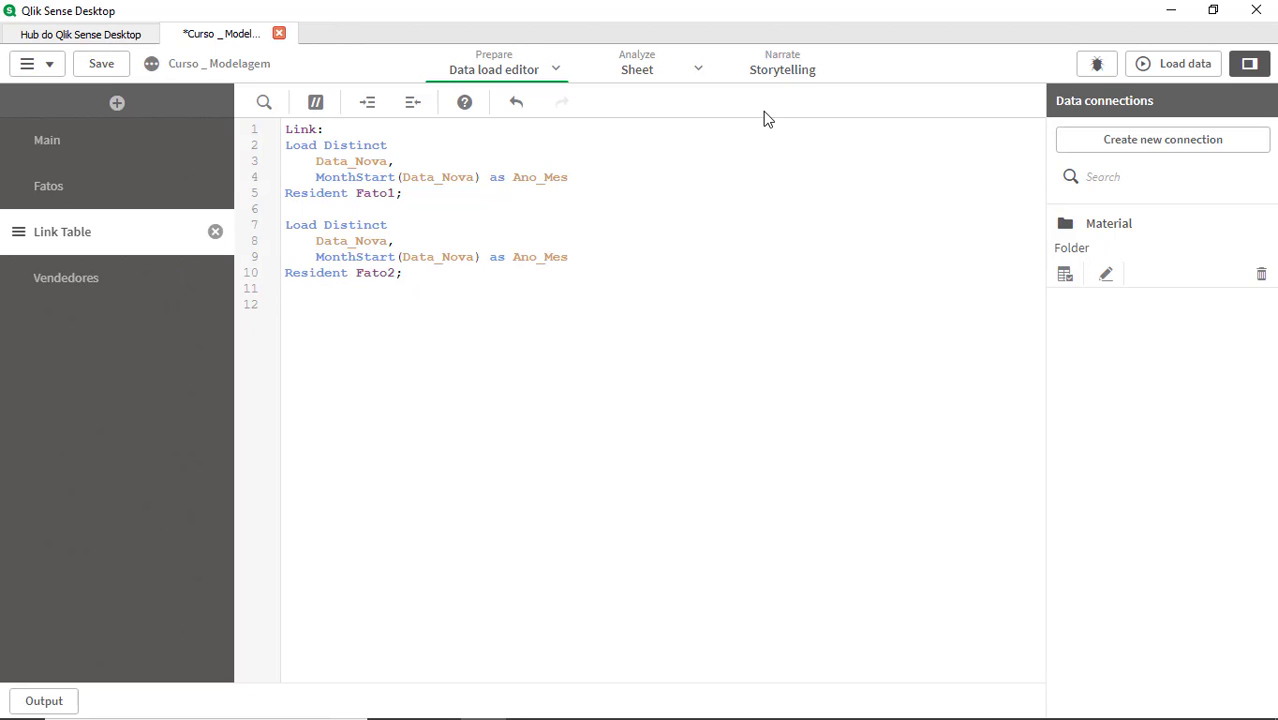
Step: Run the data load, close its progress report, and rename the Fato table label in the Fatos section as Fato1
left_click(1172, 66)
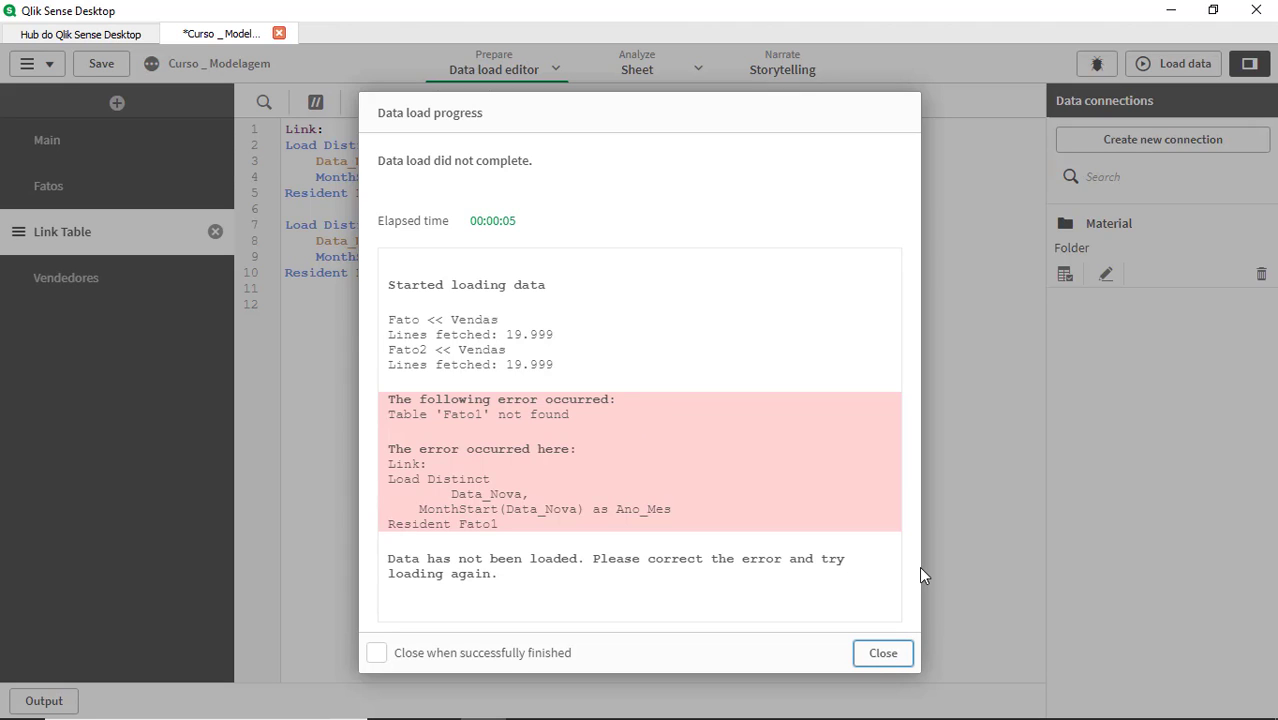
left_click(872, 658)
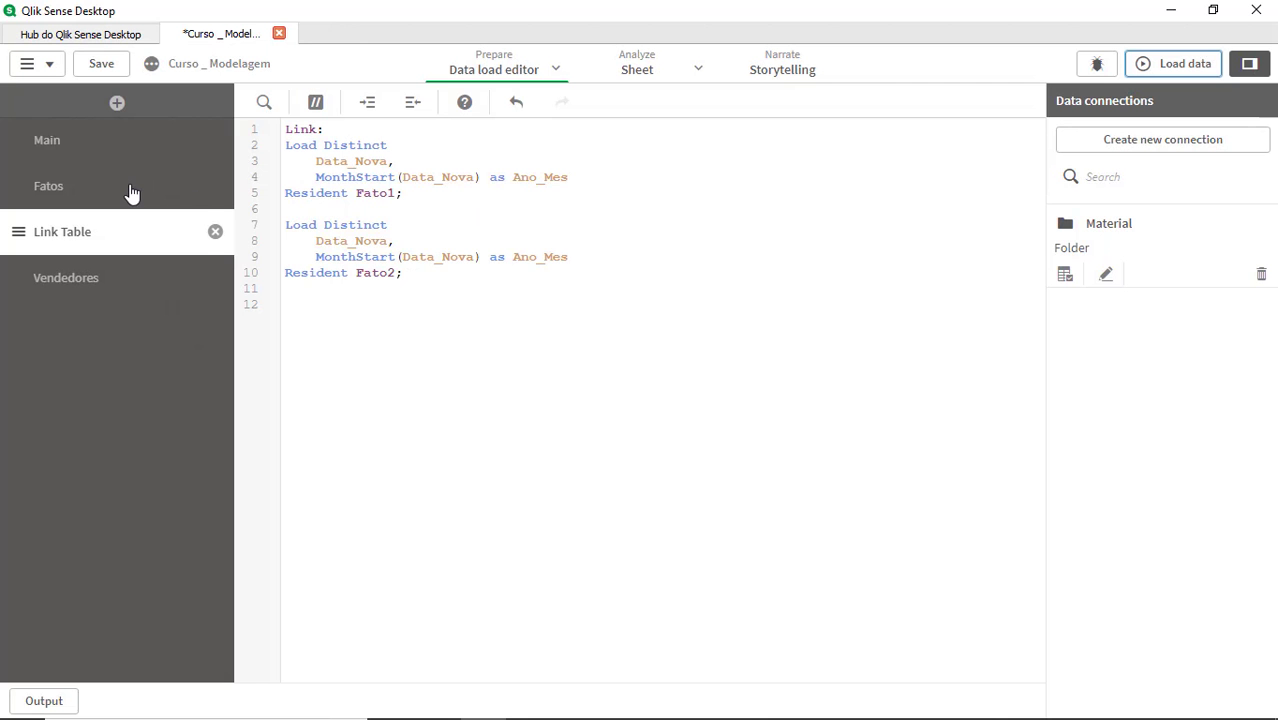
left_click(130, 190)
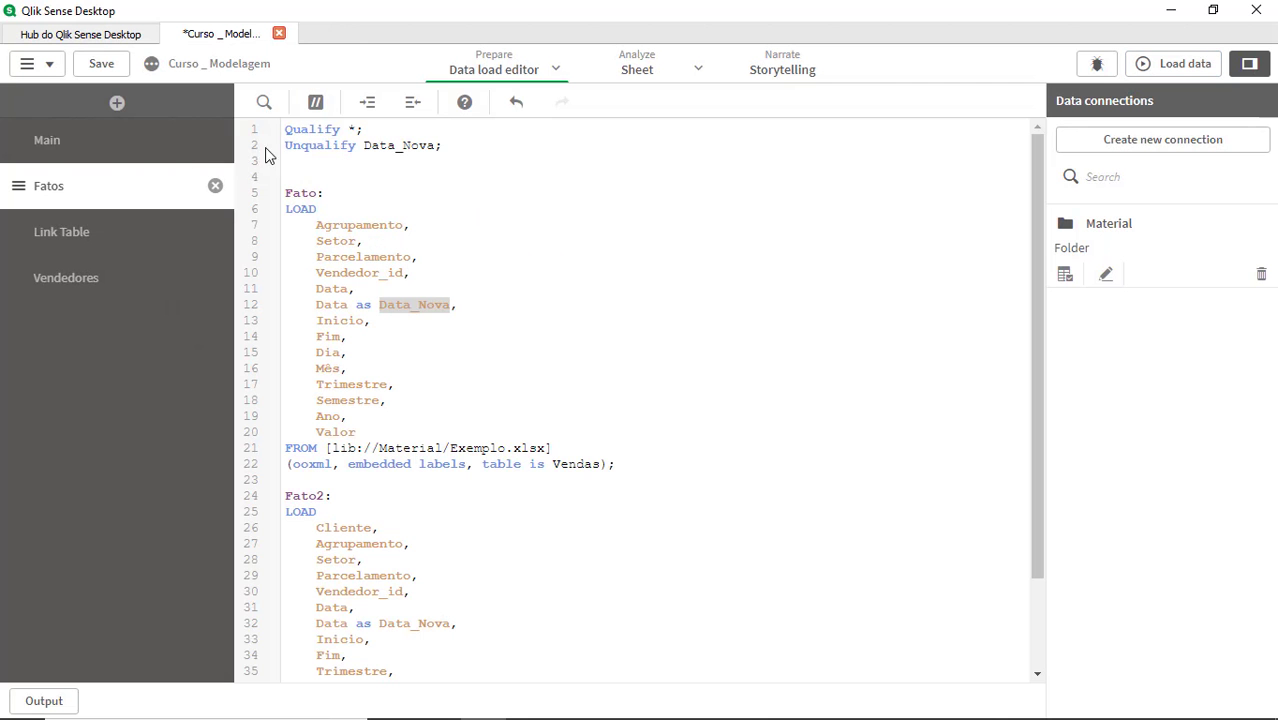
left_click(330, 190)
type("1")
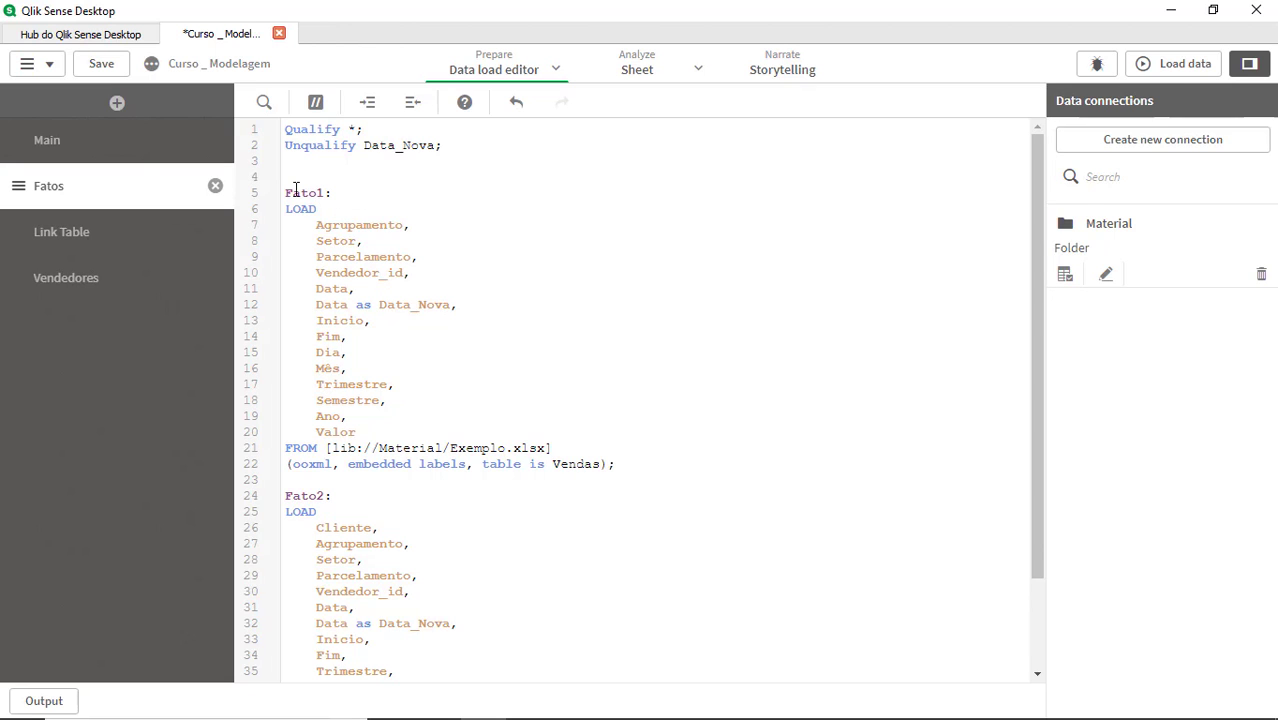
Step: Reload the data with the corrected script and open the data model viewer
left_click(1165, 68)
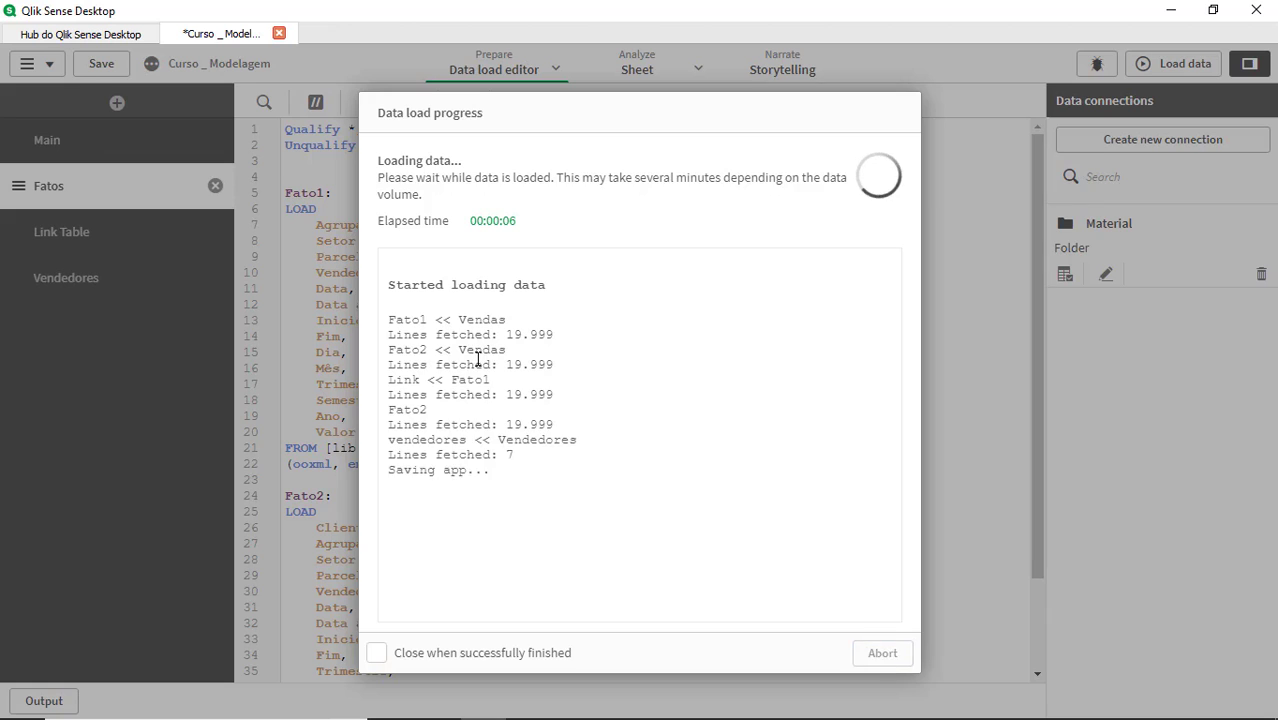
left_click(882, 653)
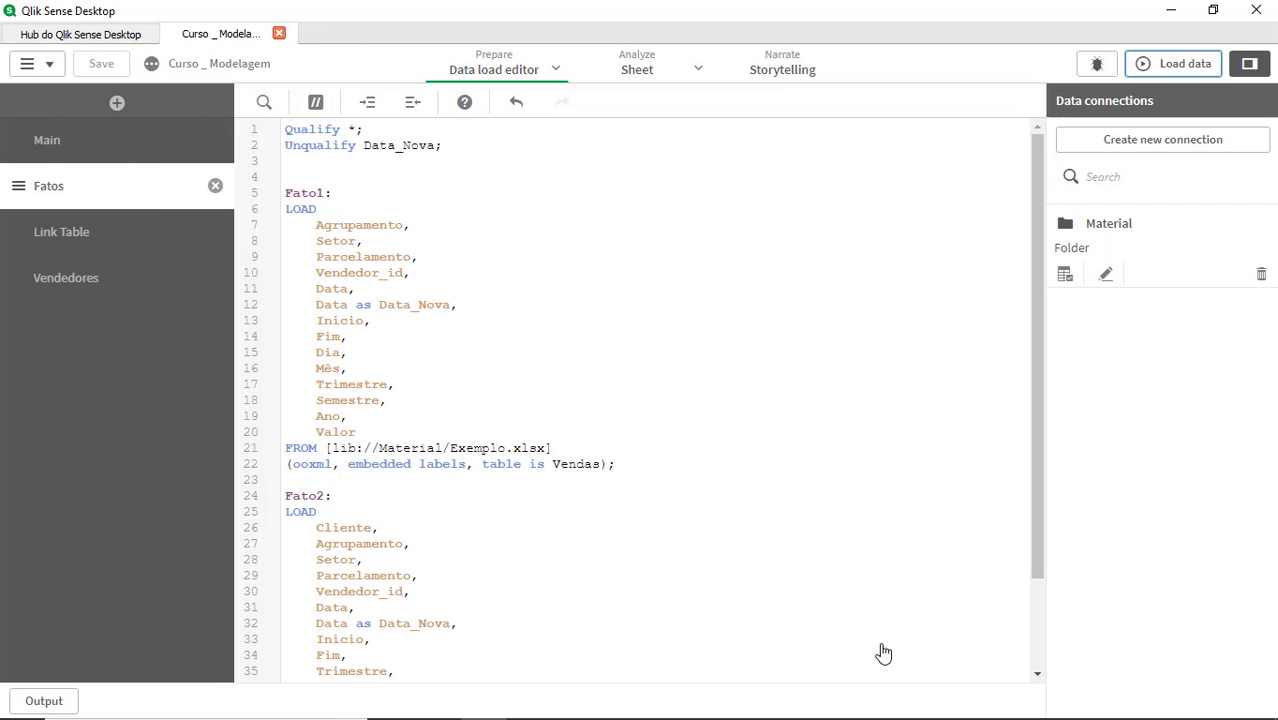
left_click(555, 70)
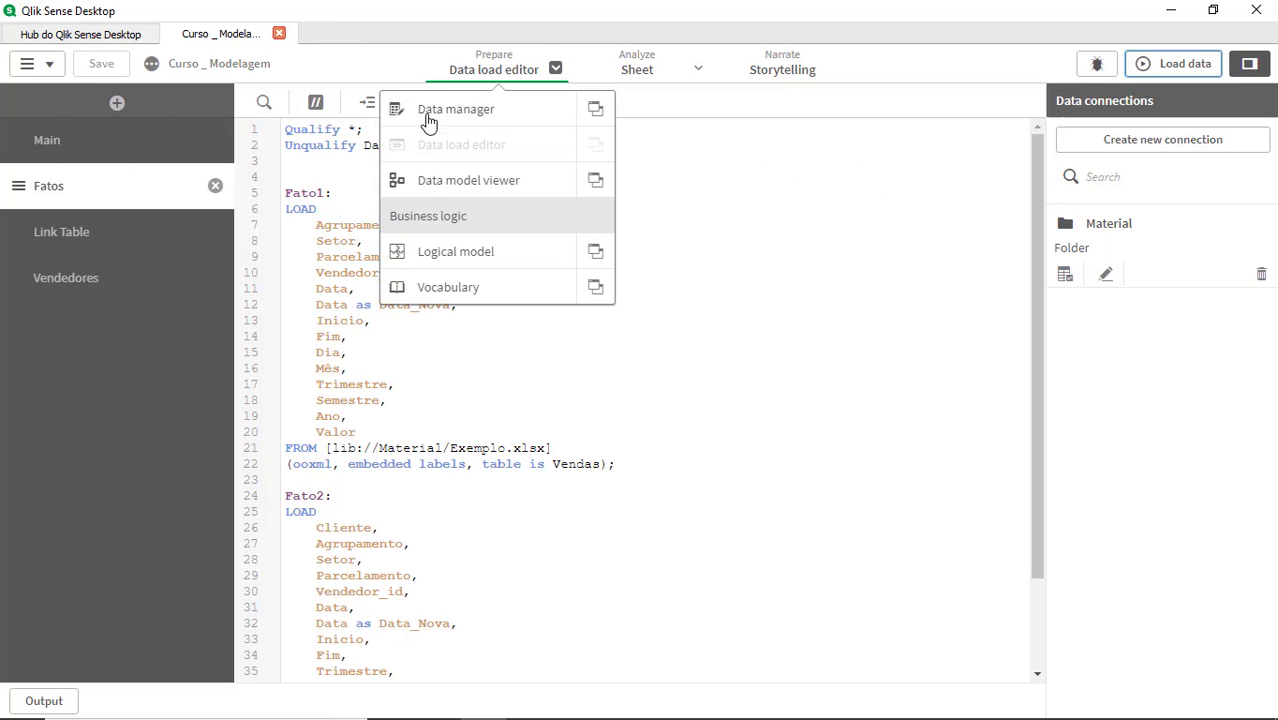
left_click(451, 186)
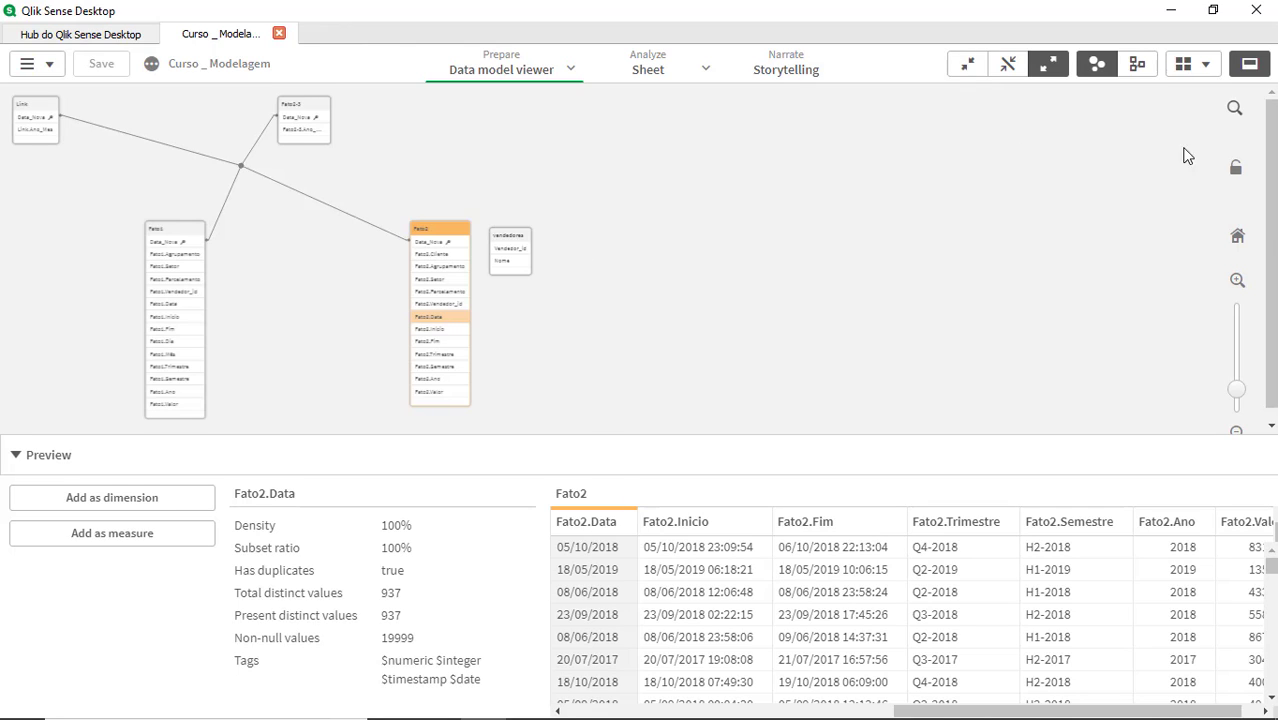
Step: Move the Fato2-3 table farther from the Link table in the data model and preview its Ano_Mes field
left_click(1238, 283)
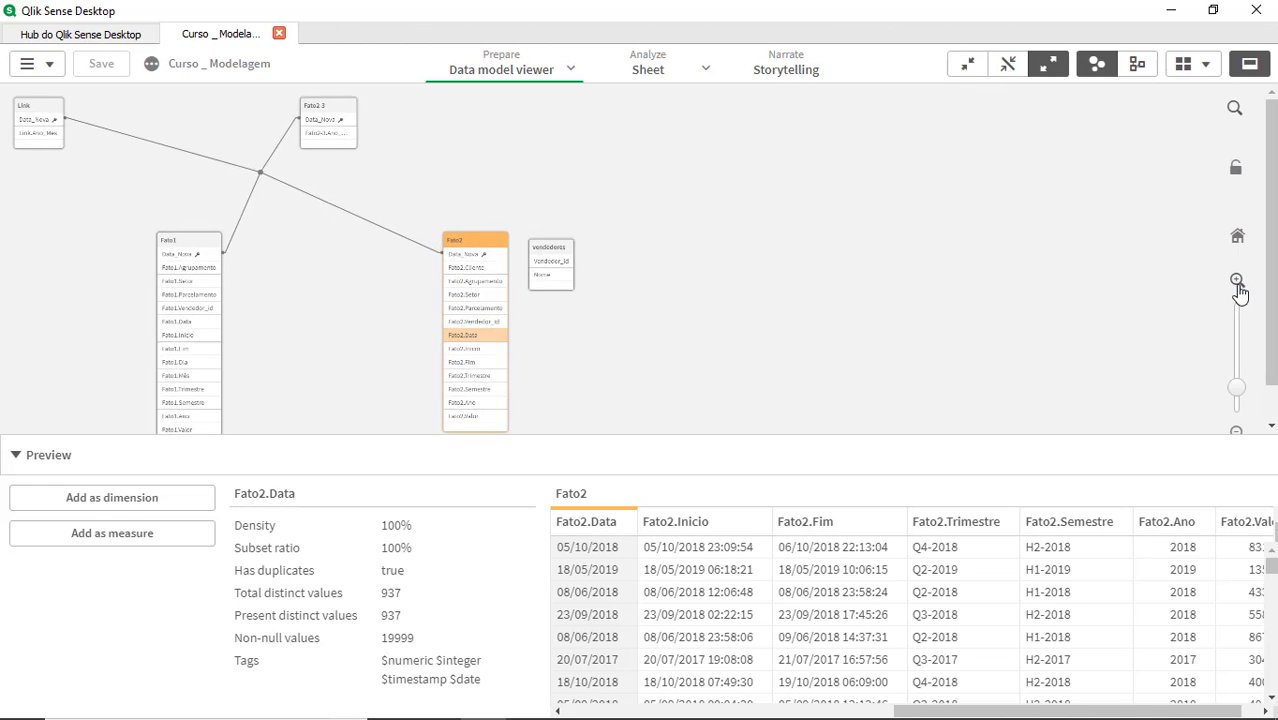
left_click(1239, 286)
left_click(1239, 286)
left_click(1239, 286)
left_click(1239, 286)
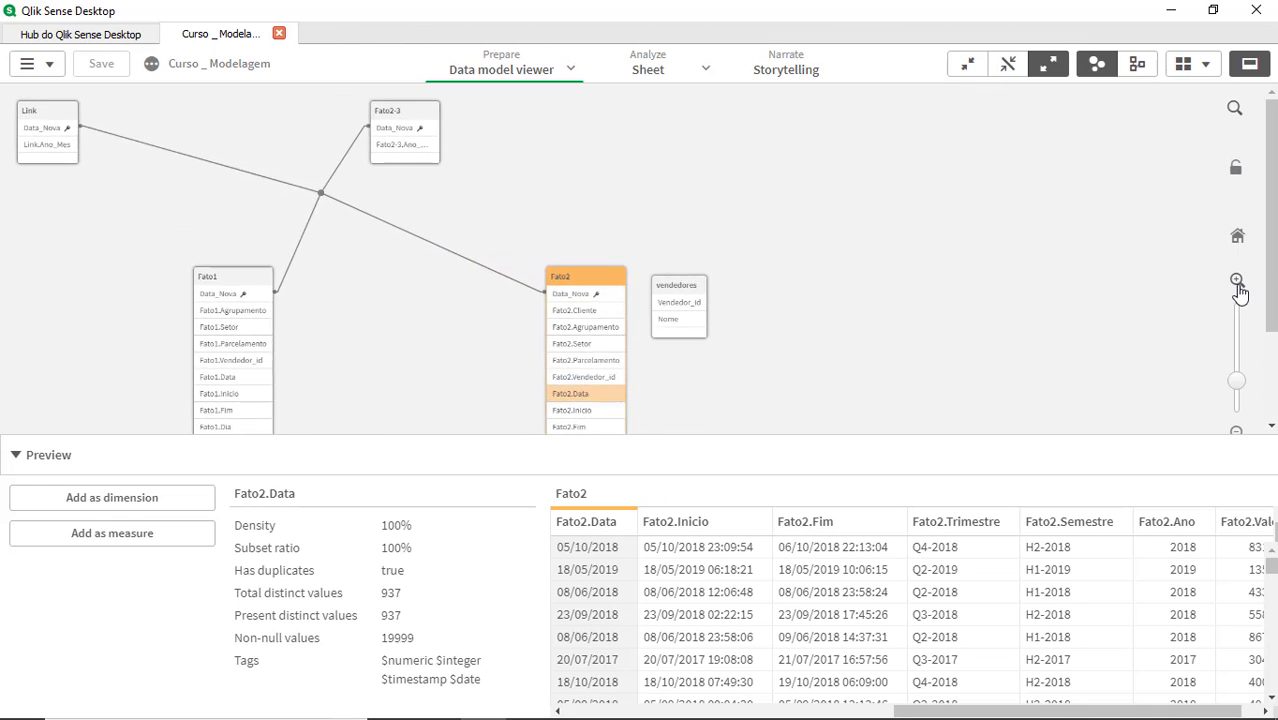
left_click(1239, 286)
left_click(1239, 286)
left_click(1239, 286)
left_click(1239, 286)
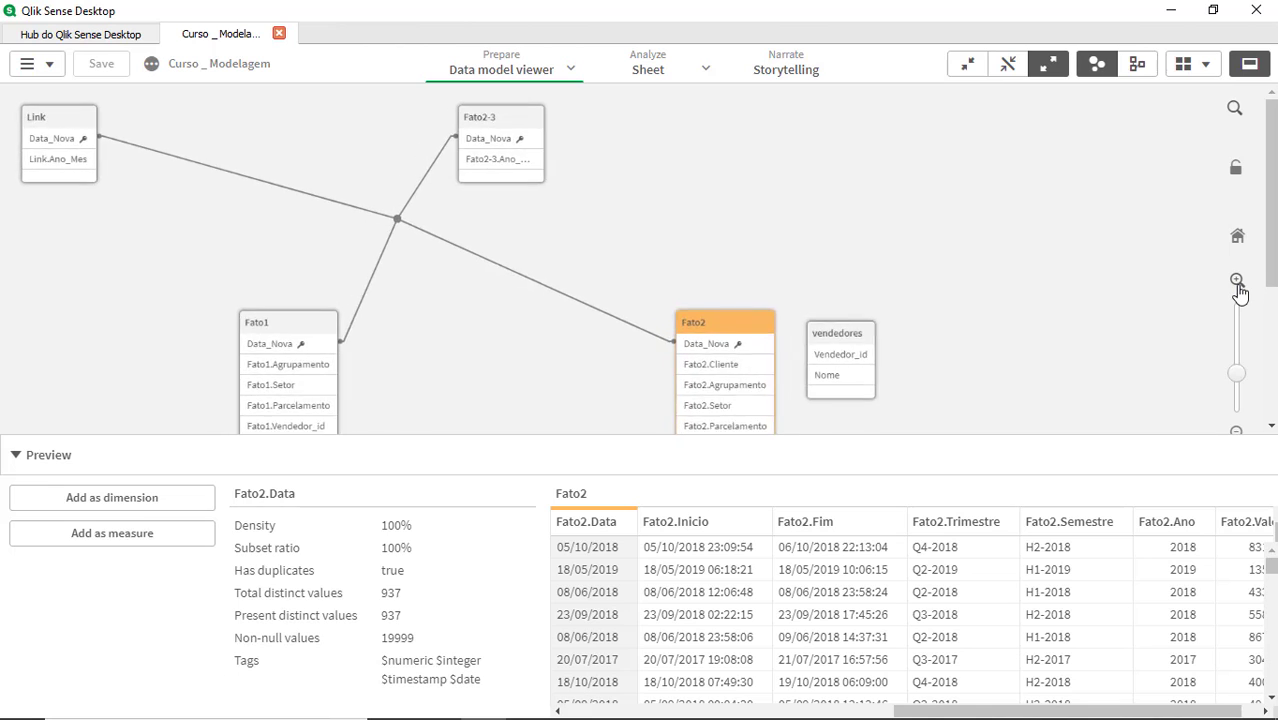
left_click(1240, 290)
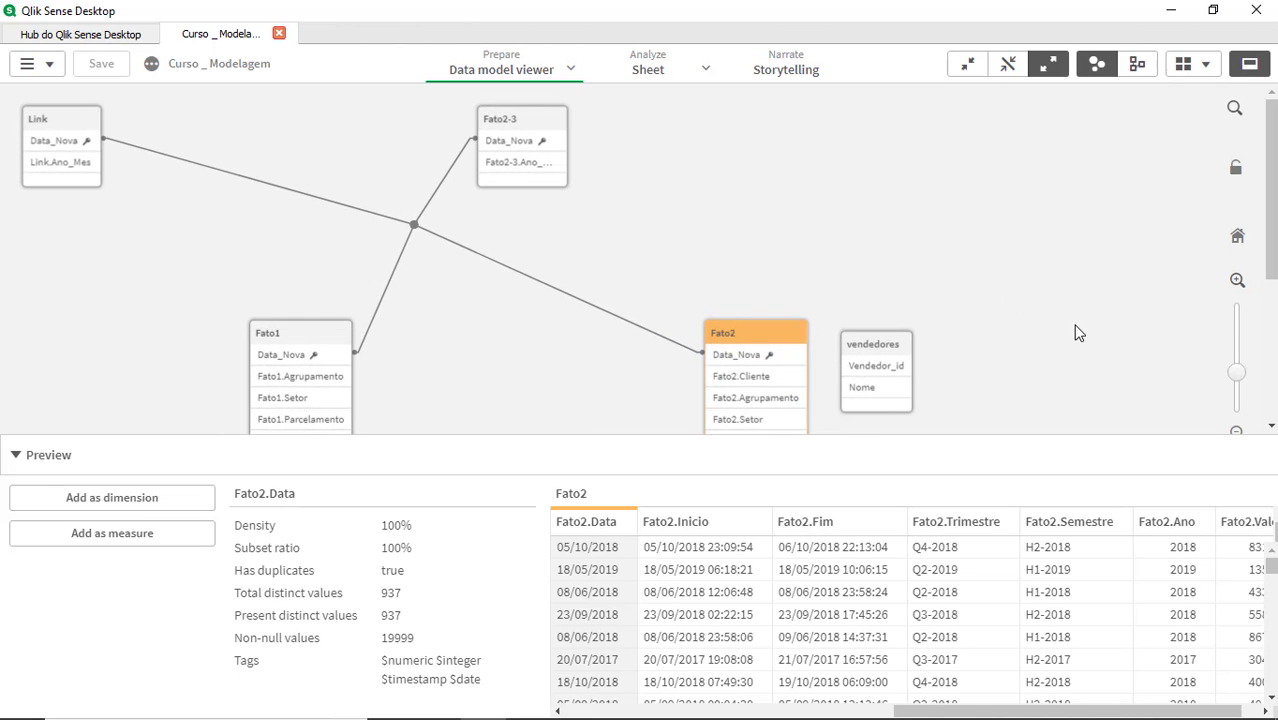
left_click_drag(517, 130, 633, 135)
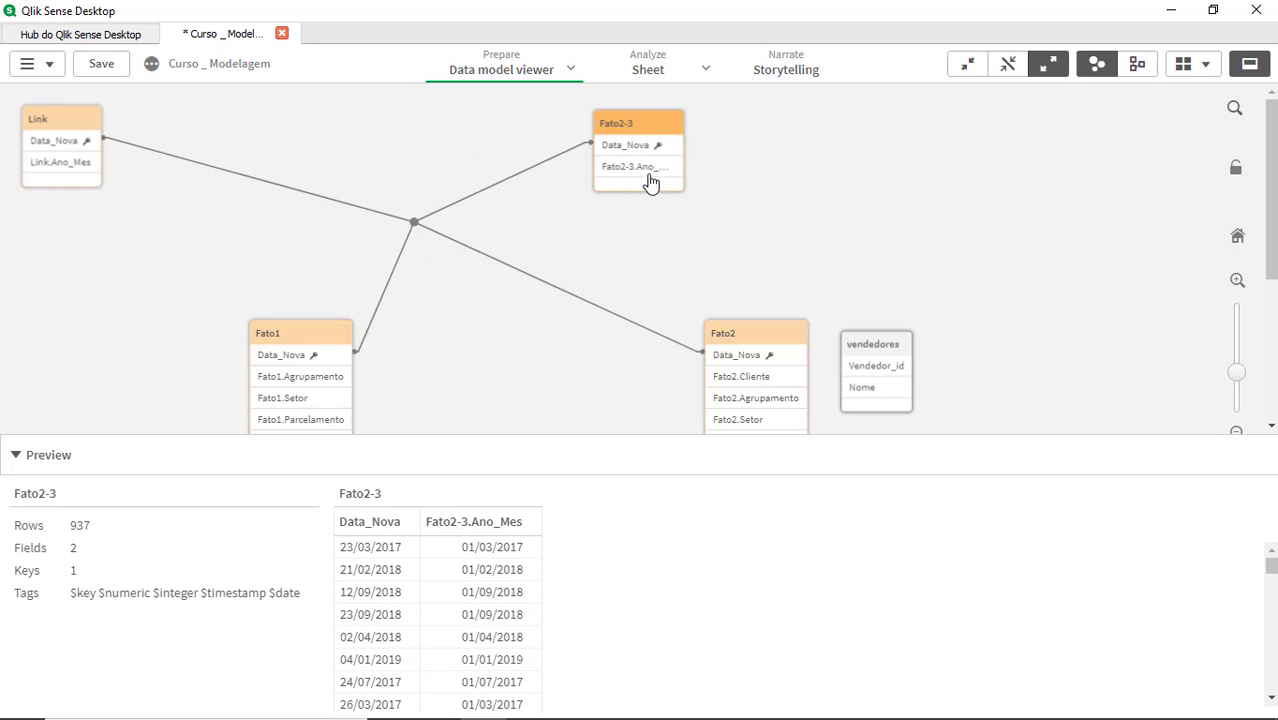
left_click(650, 176)
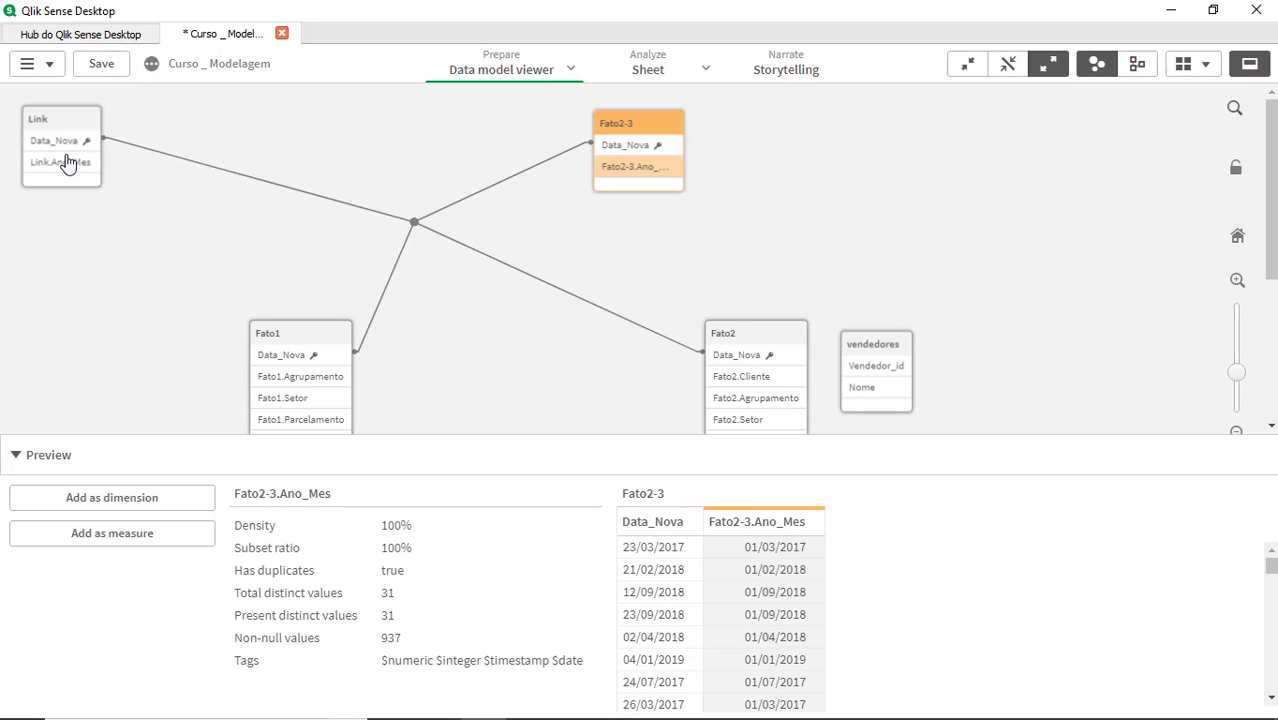
Step: Add the Ano_Mes field from the Link Table section to the Unqualify statement in the Fatos section of the load script
left_click(572, 70)
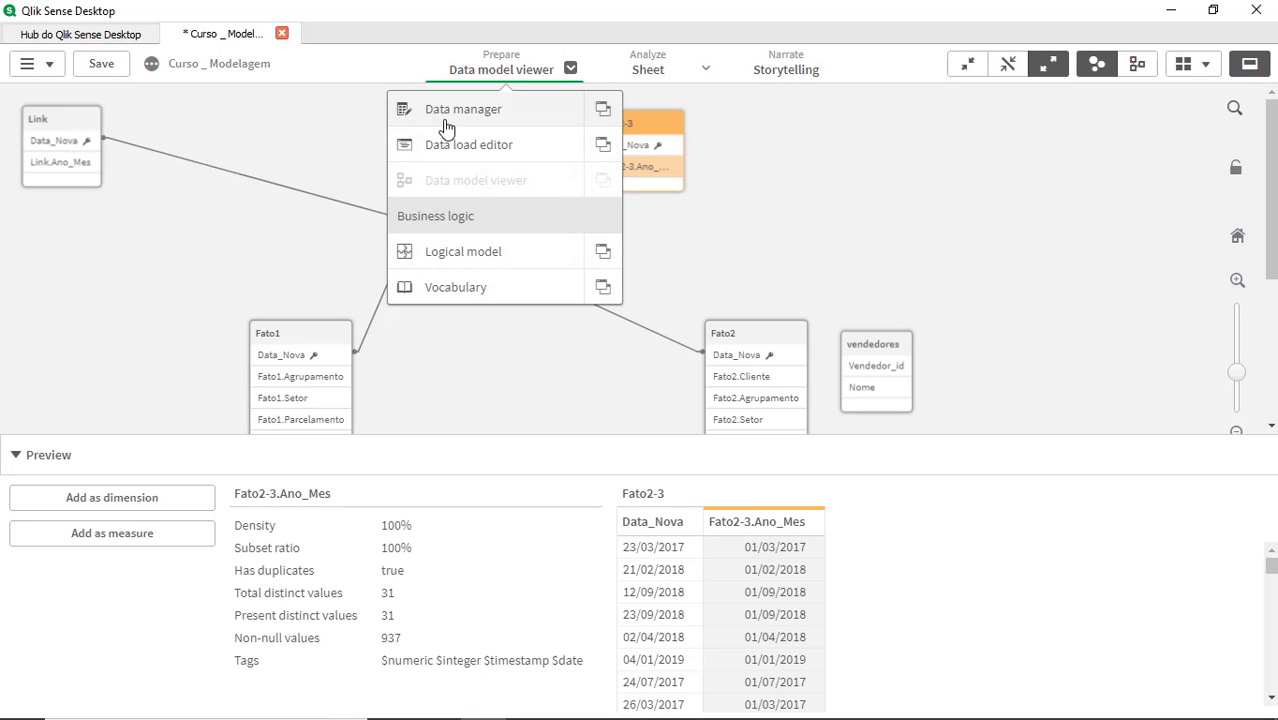
left_click(456, 146)
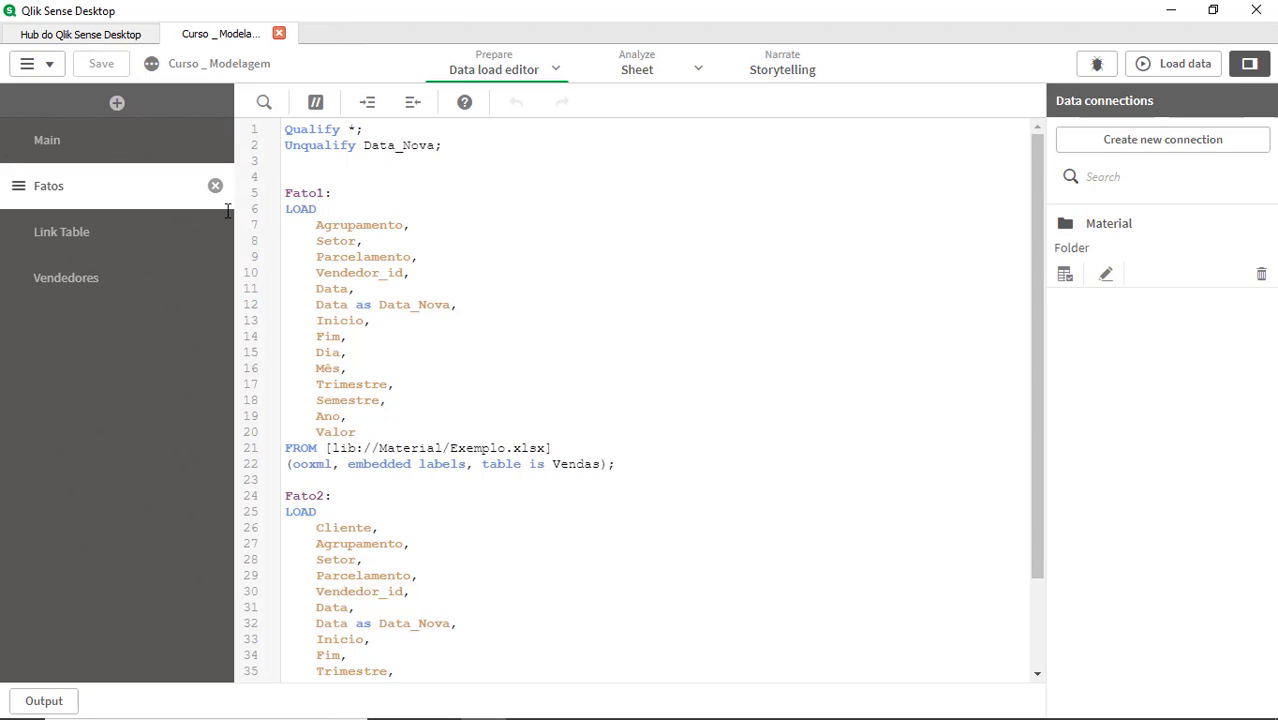
left_click(114, 241)
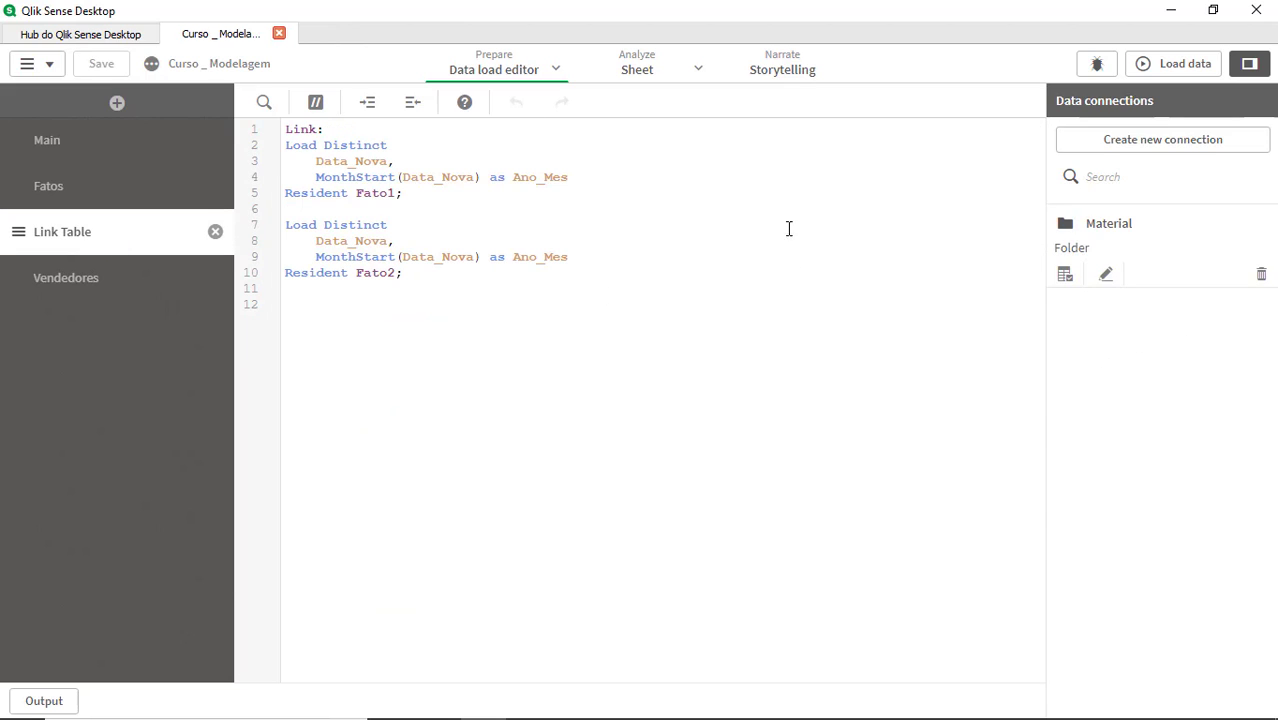
double_click(542, 177)
key("ctrl+c")
left_click(106, 193)
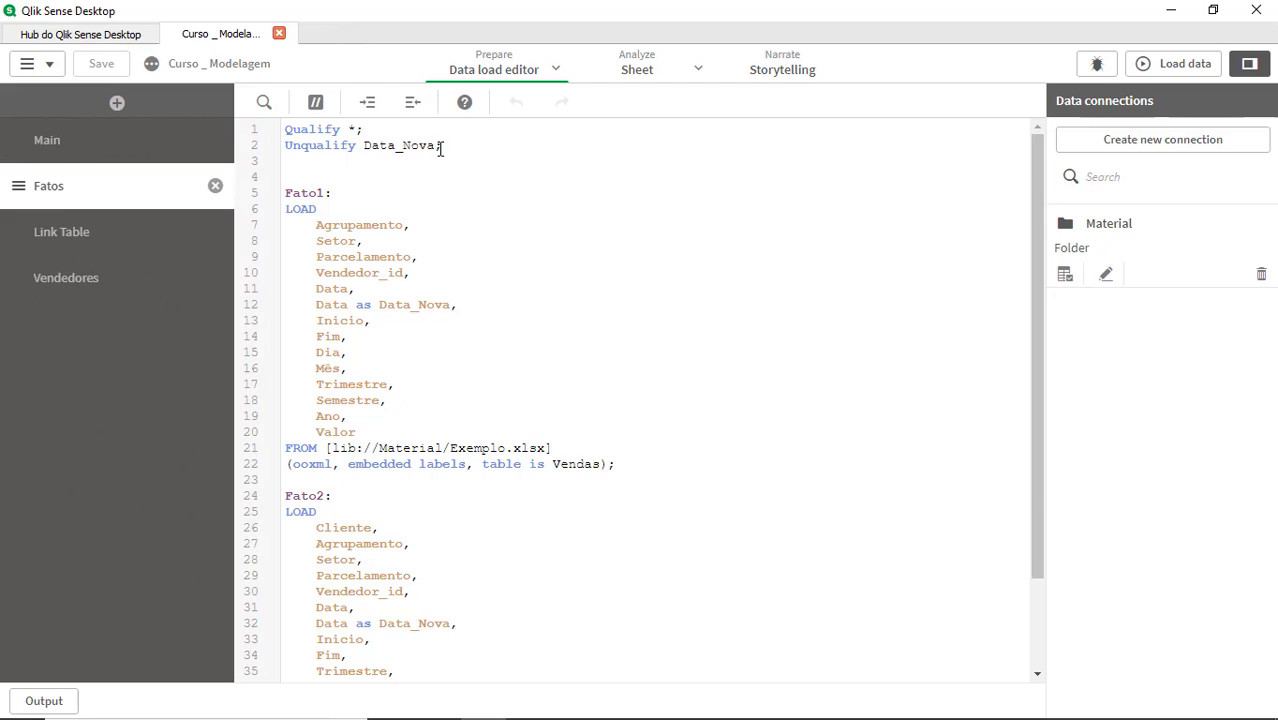
key("ctrl+v")
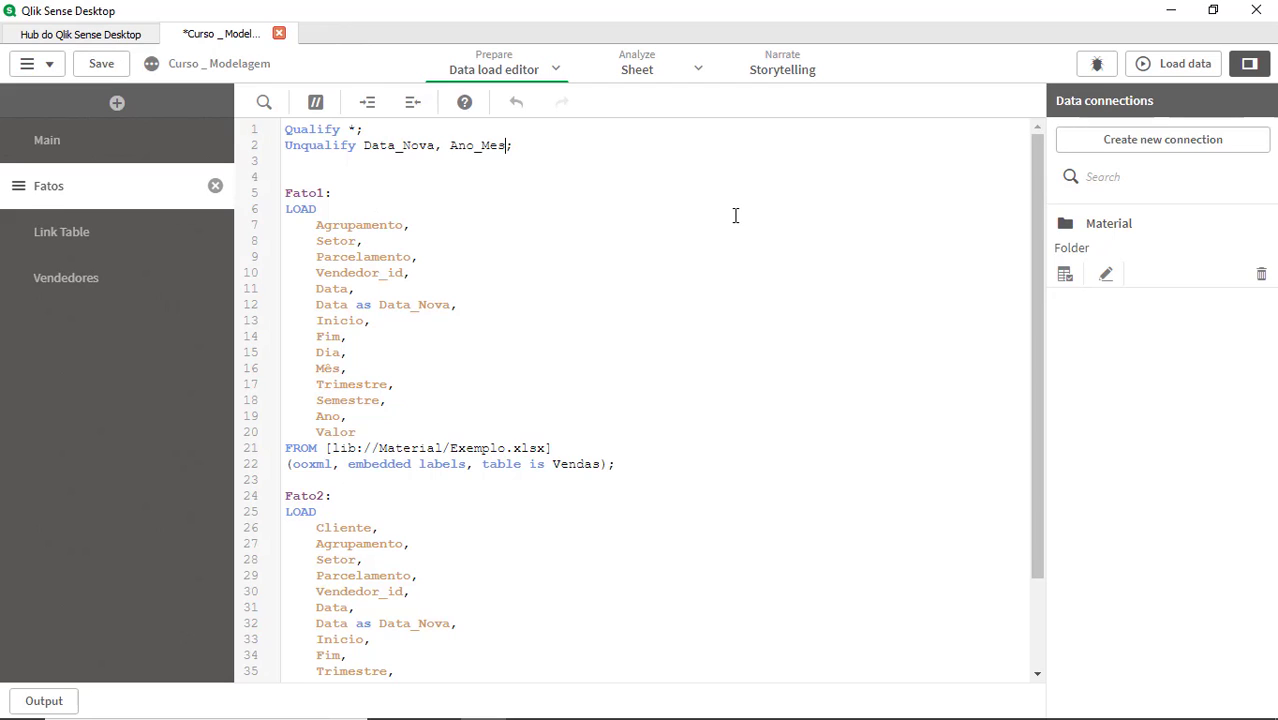
double_click(393, 145)
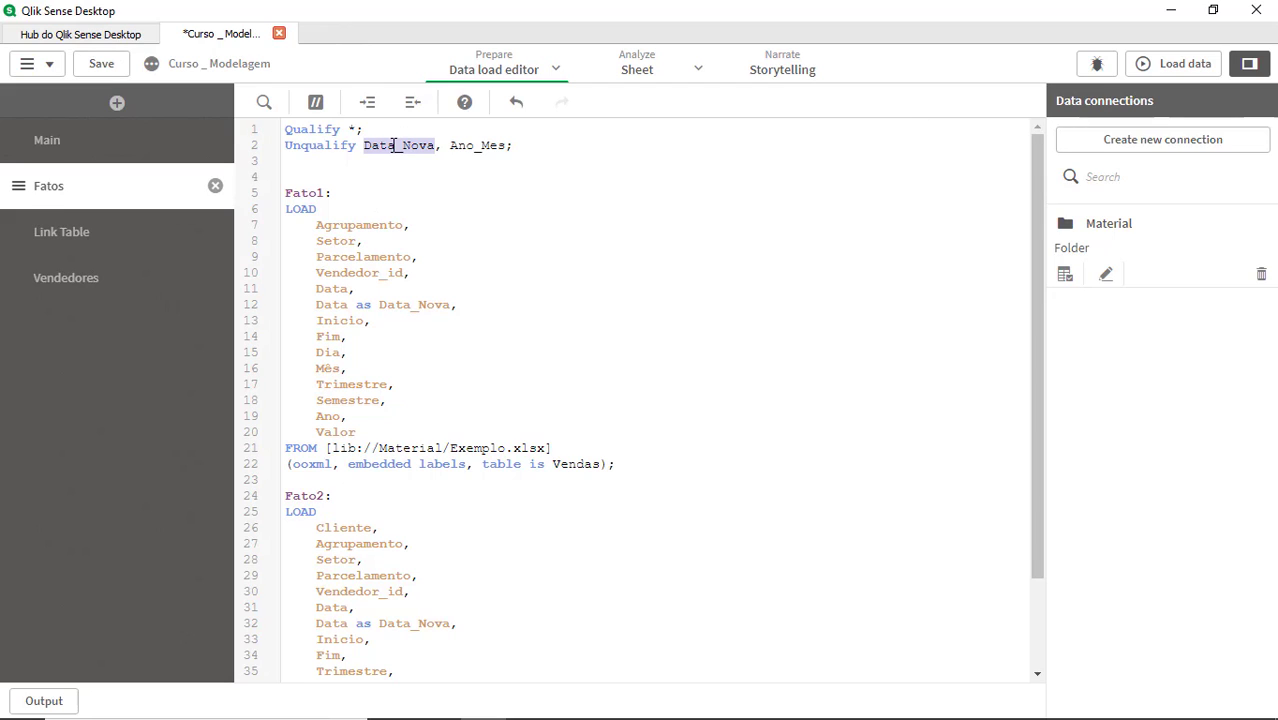
double_click(471, 148)
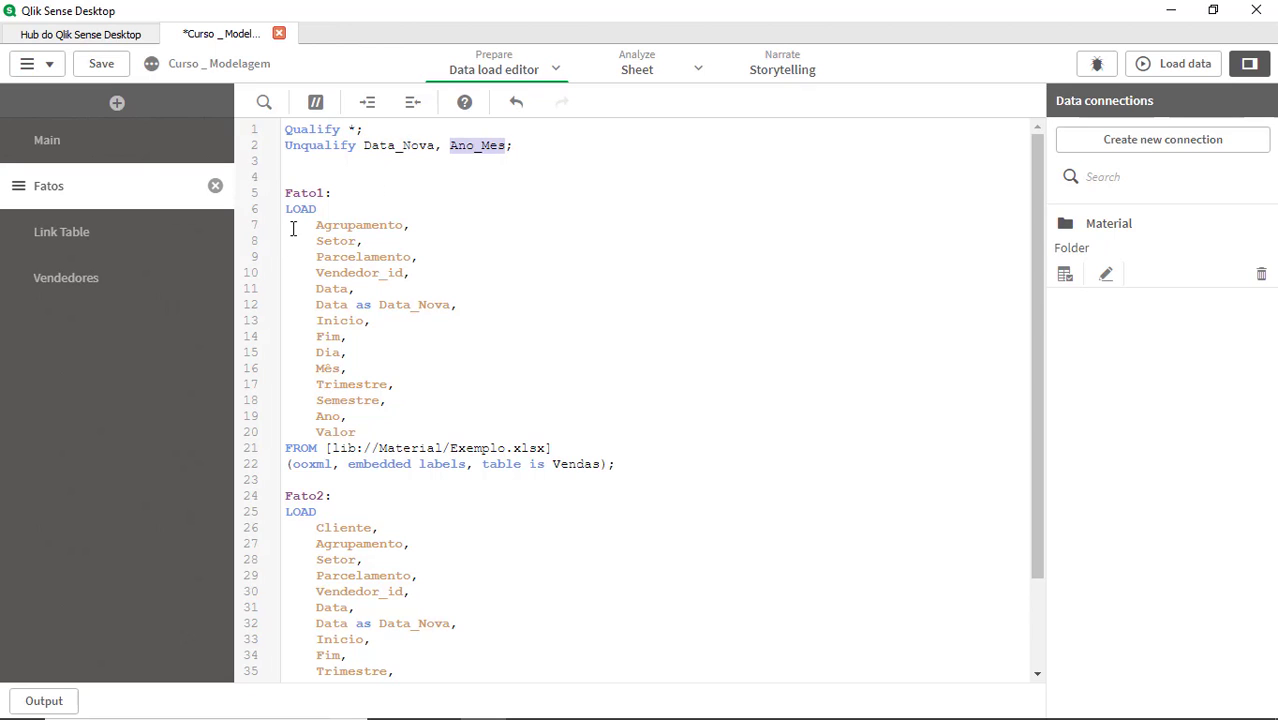
Step: Reload the data with the updated Unqualify statement and open the data model viewer
left_click(1172, 63)
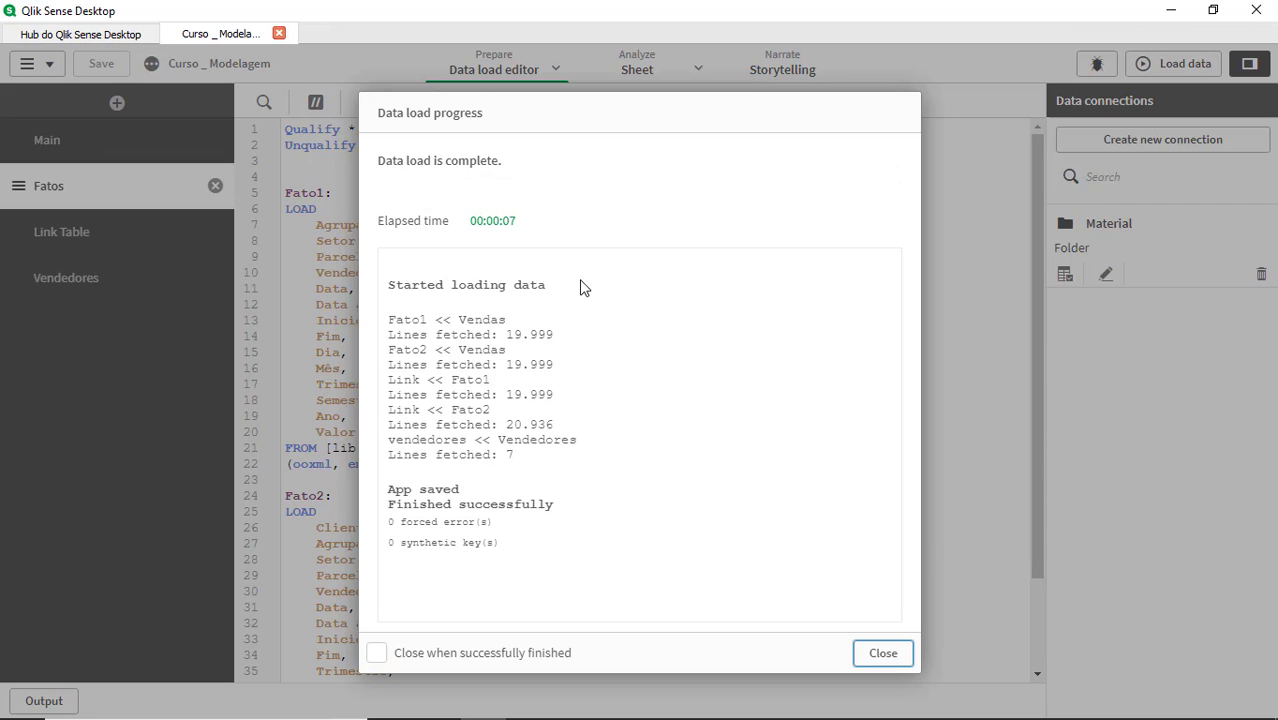
left_click(884, 653)
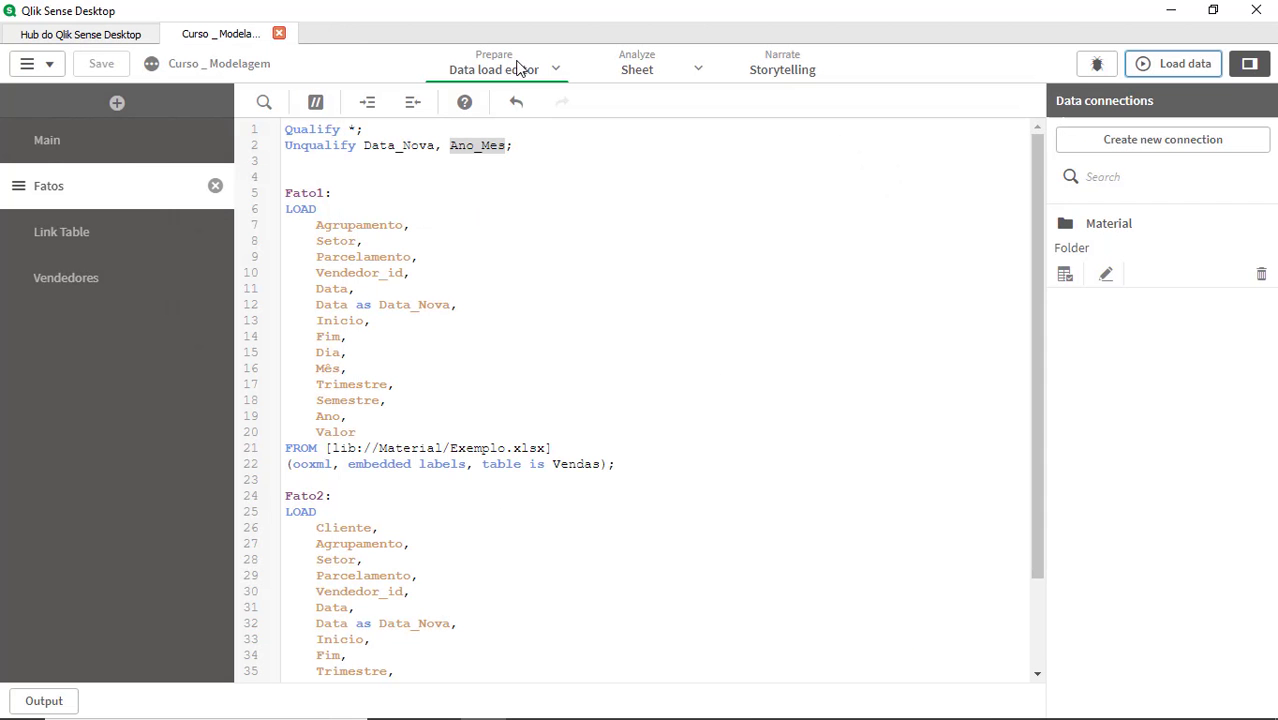
left_click(555, 80)
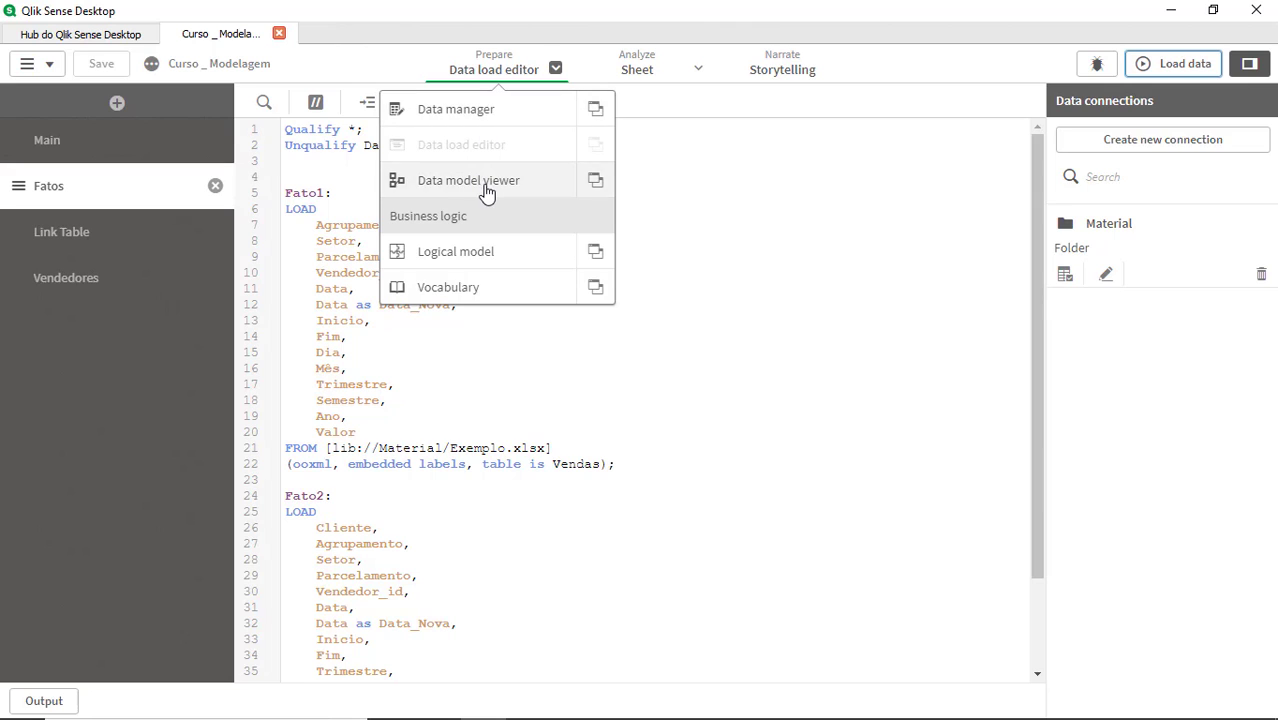
left_click(487, 190)
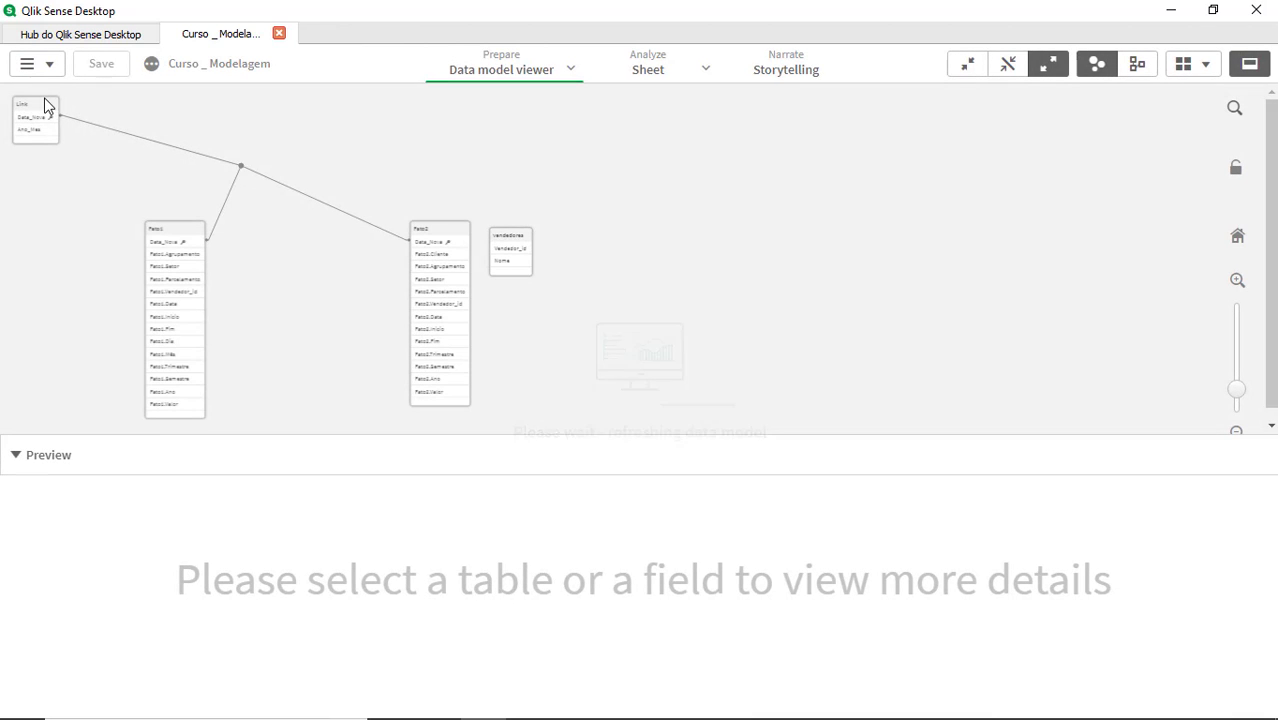
Step: Rearrange the data model with the Link table between Fato1 and Fato2 and vendedores farther from Fato2, saving the app along the way
left_click_drag(44, 110, 320, 316)
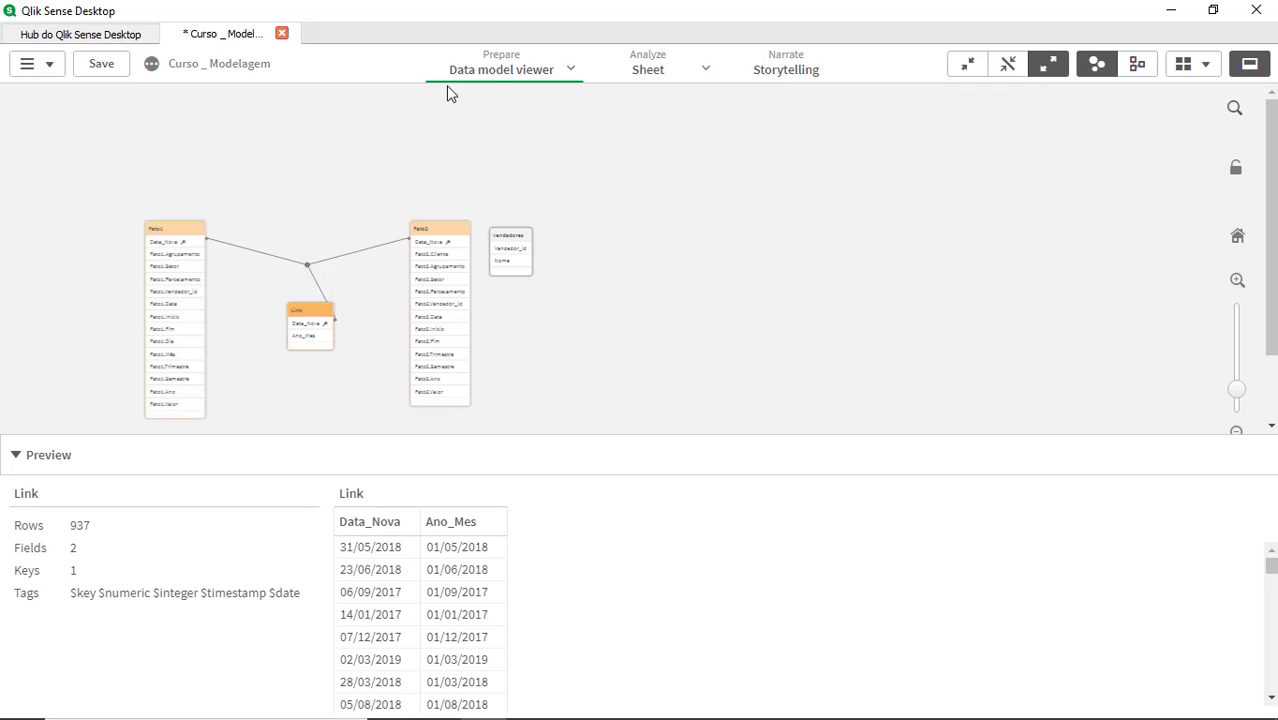
left_click(102, 66)
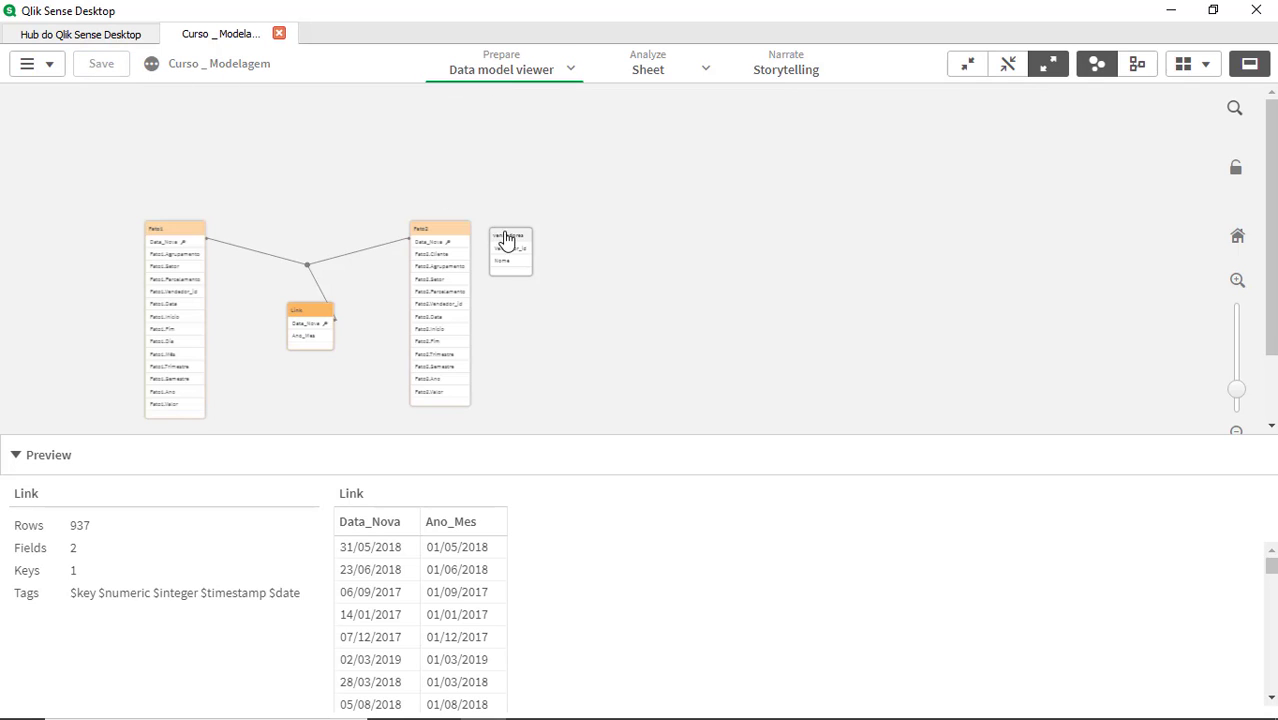
left_click_drag(507, 242, 577, 280)
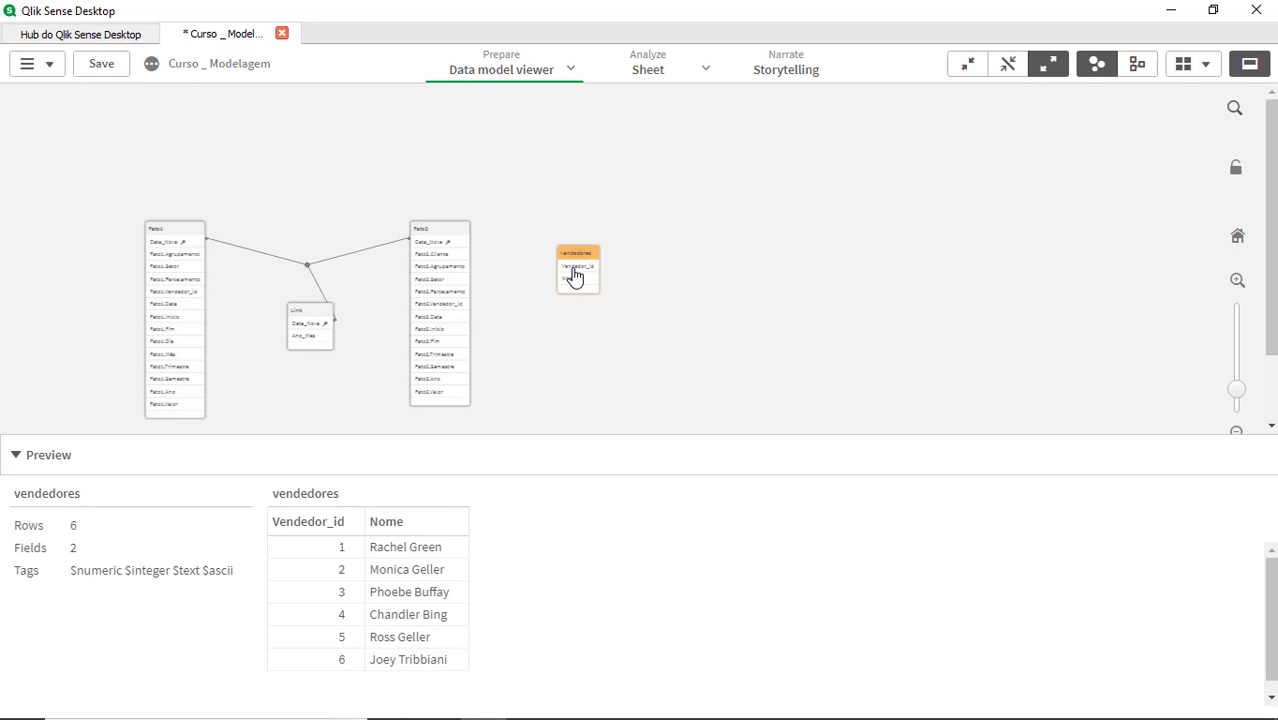
Step: Return to the data load editor and append Agrupamento and Setor to the Unqualify statement in the Fatos section
left_click(571, 68)
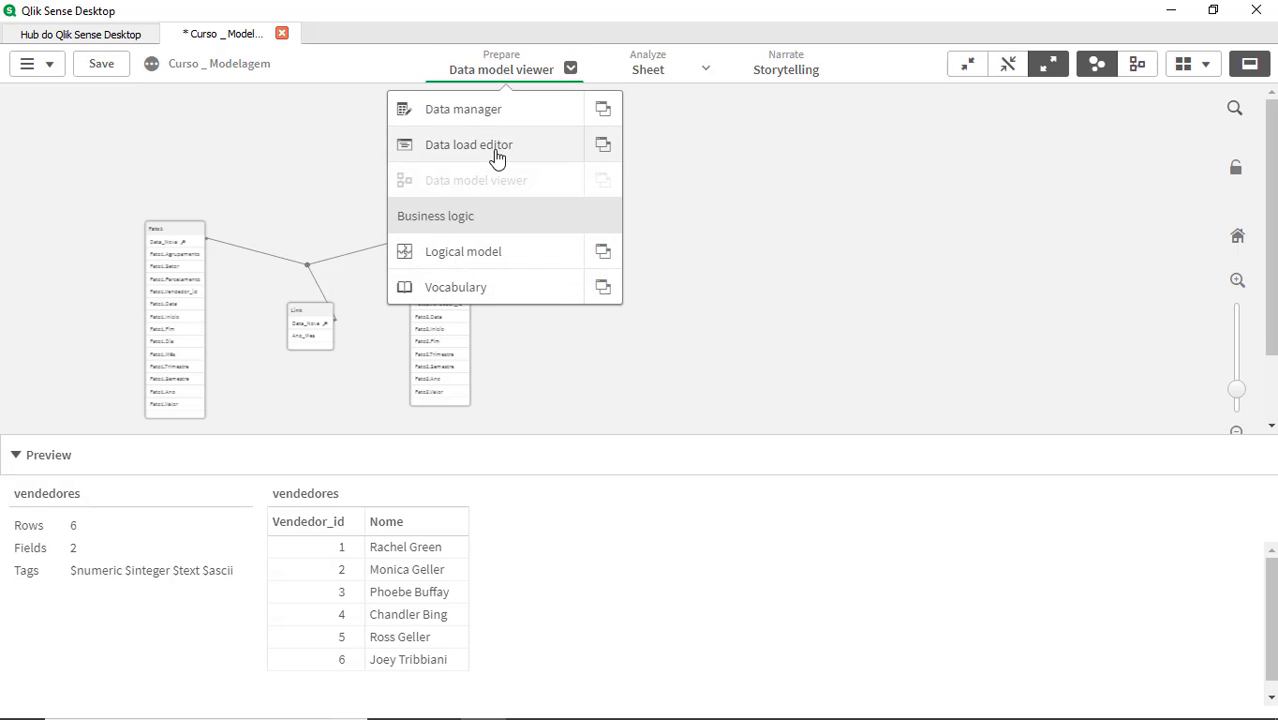
left_click(497, 150)
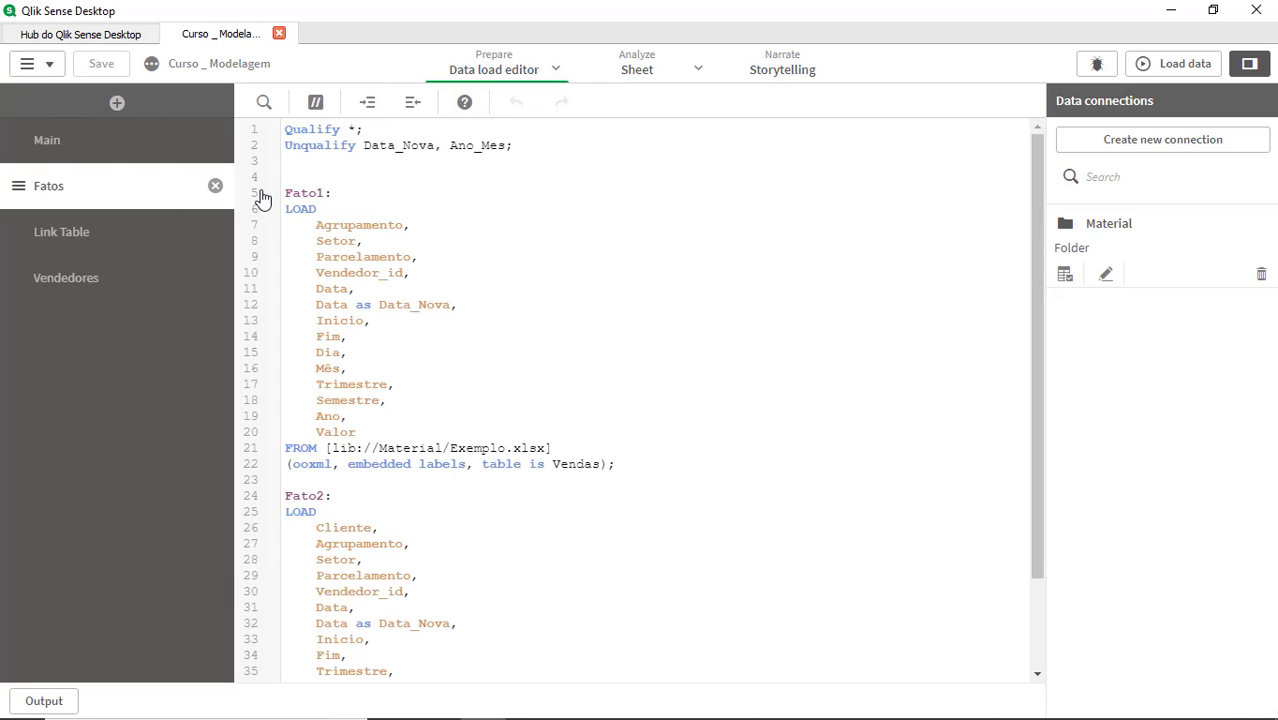
double_click(368, 226)
key("ctrl+c")
left_click(510, 147)
type(",")
key("ctrl+v")
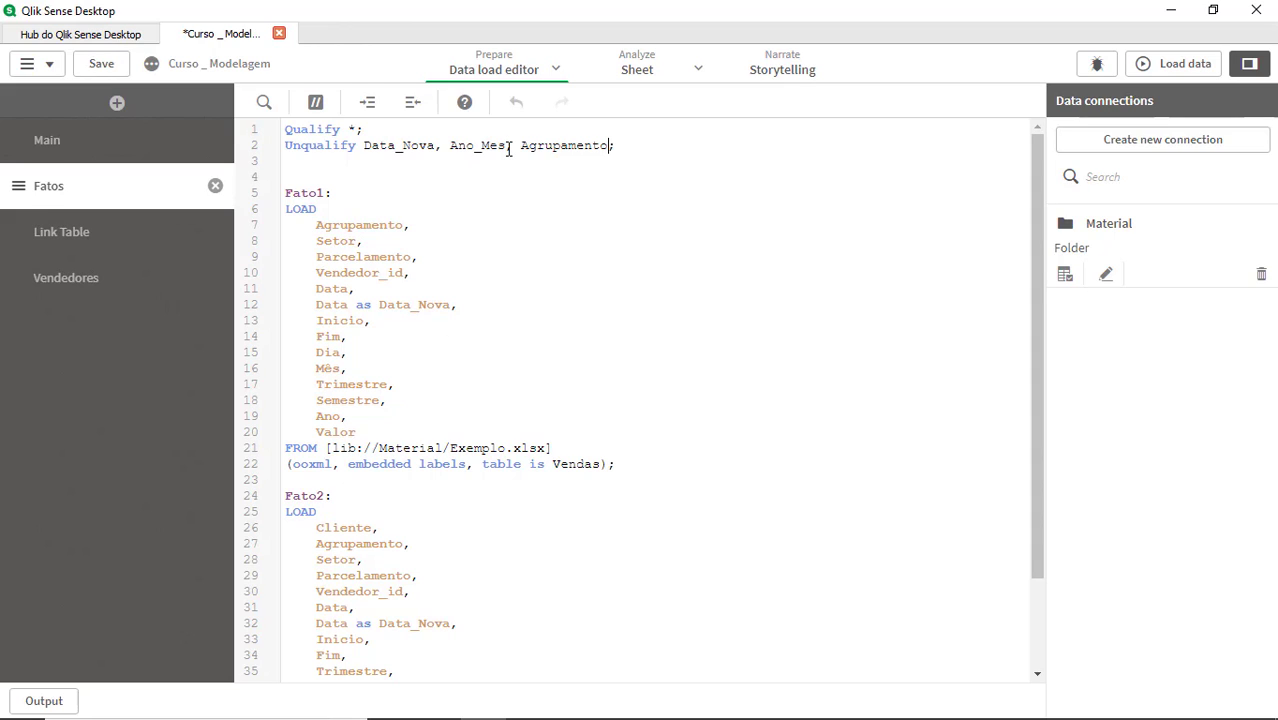
double_click(342, 243)
key("ctrl+c")
left_click(629, 155)
key("ctrl+v")
Step: Append Vendedor_id and Chave_Link to the Unqualify statement in Fatos, checking the Link Table section in between
double_click(345, 275)
key("ctrl+c")
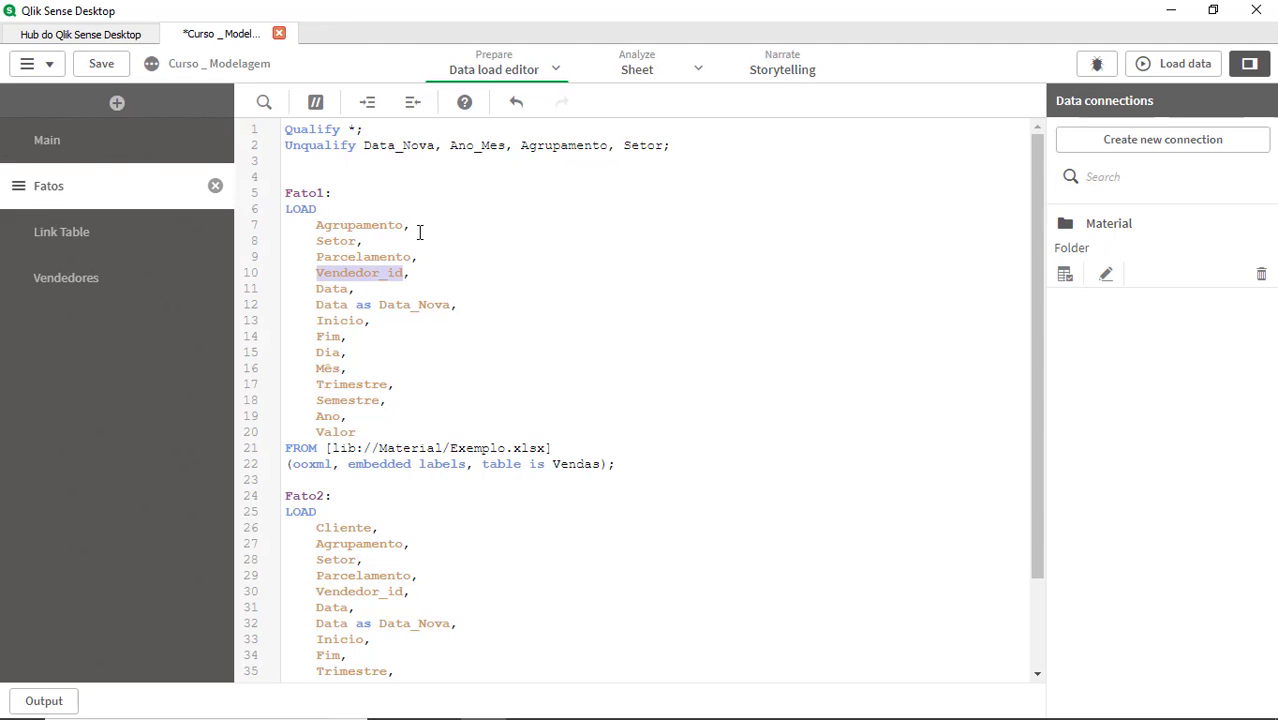
left_click(667, 146)
type(",")
key("ctrl+v")
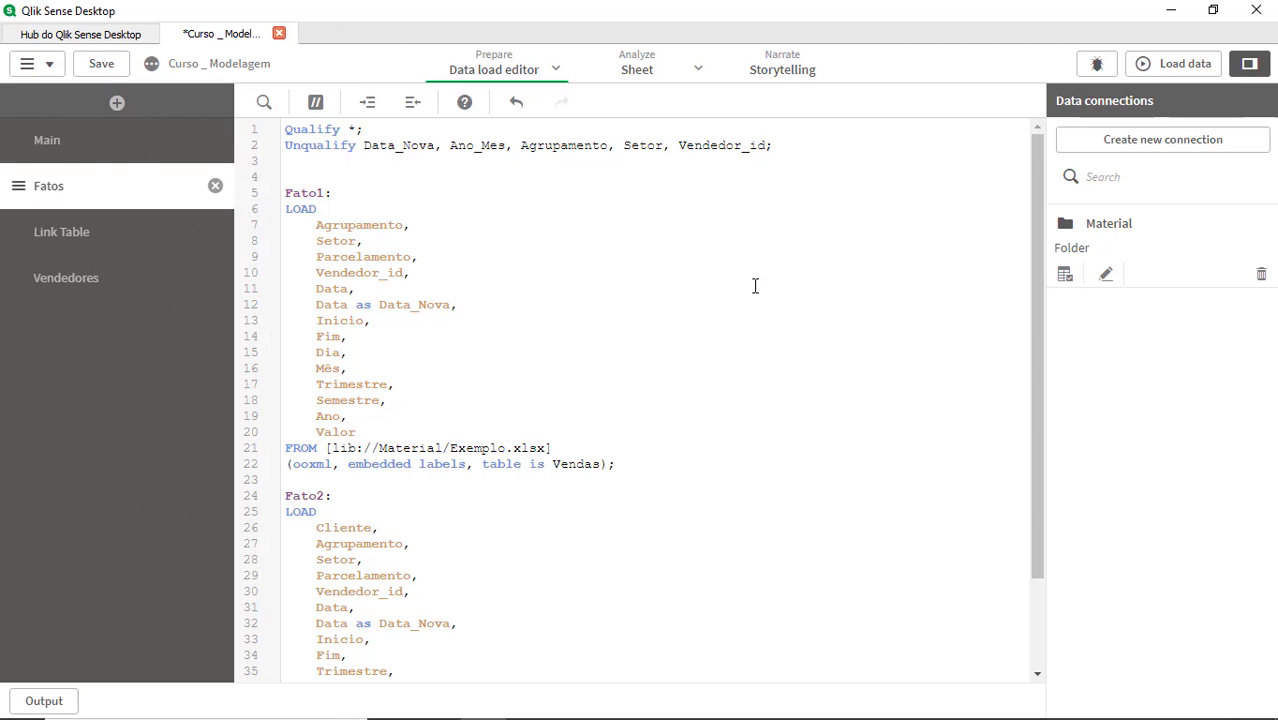
left_click(138, 247)
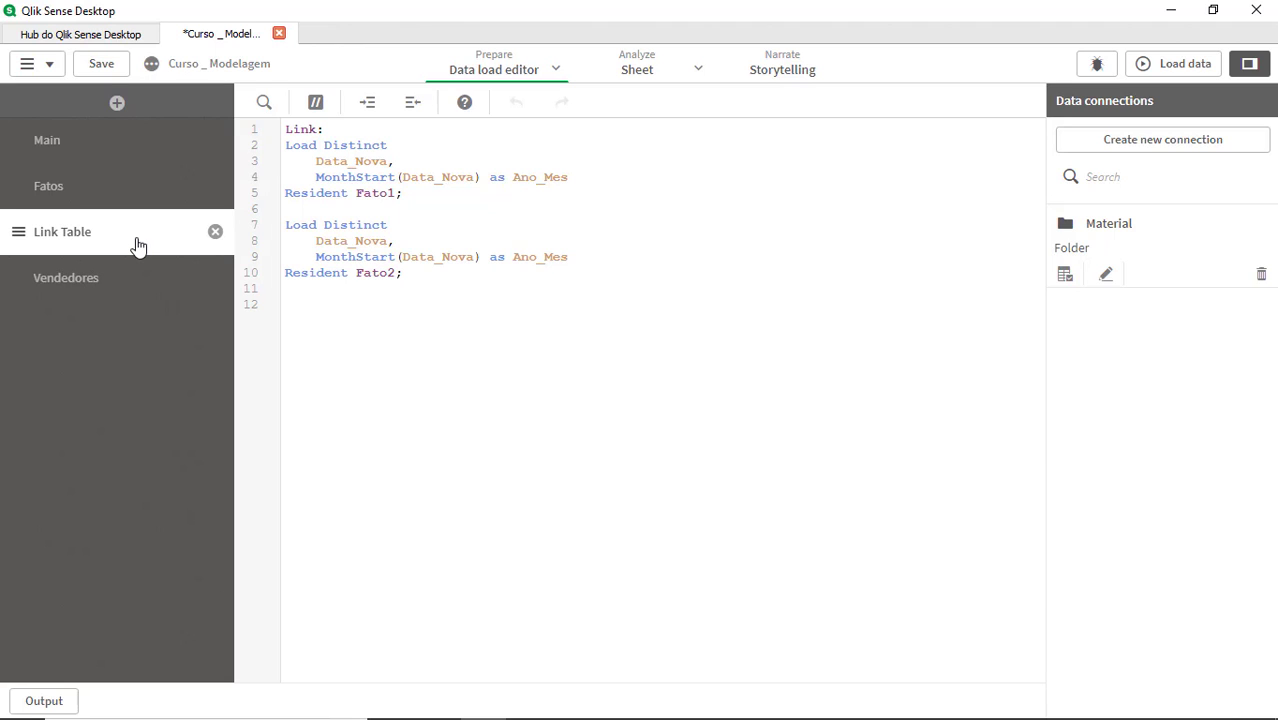
left_click(100, 195)
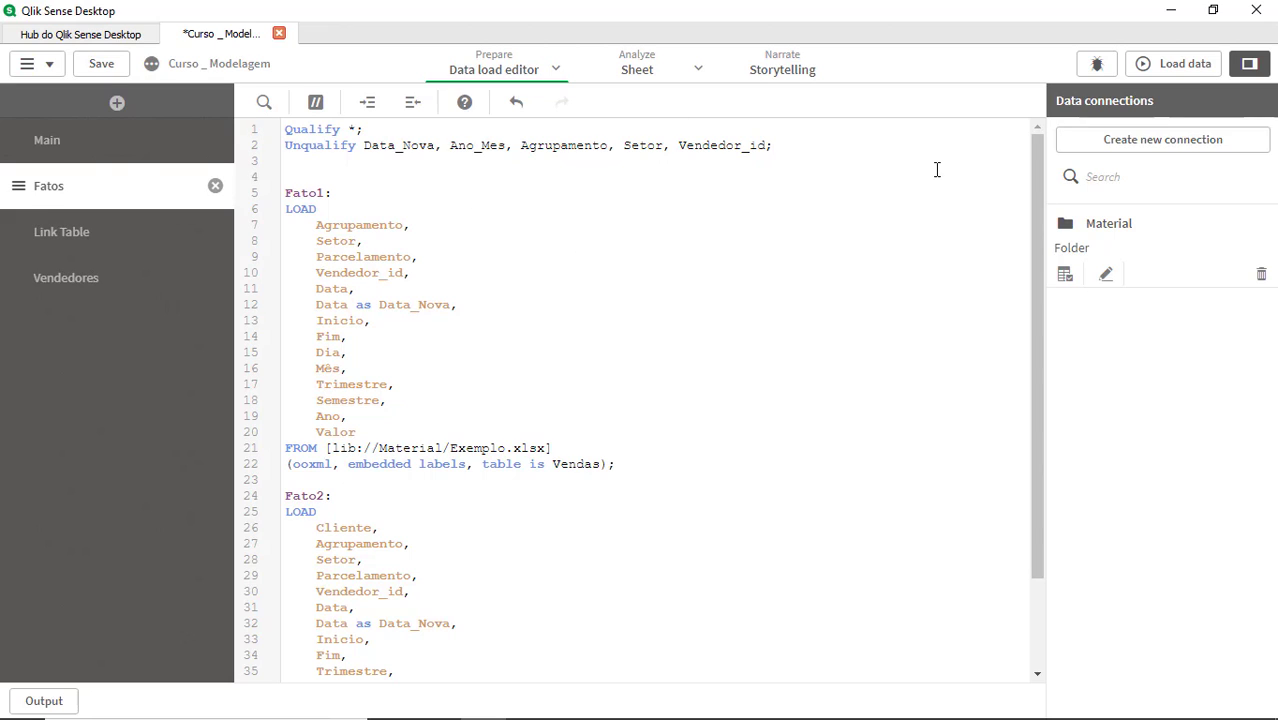
type(", Chave_Link")
Step: Wrap the Agrupamento field of the Fato1 load in the AutoNumberHash128 function, closing its parenthesis before the comma
double_click(363, 224)
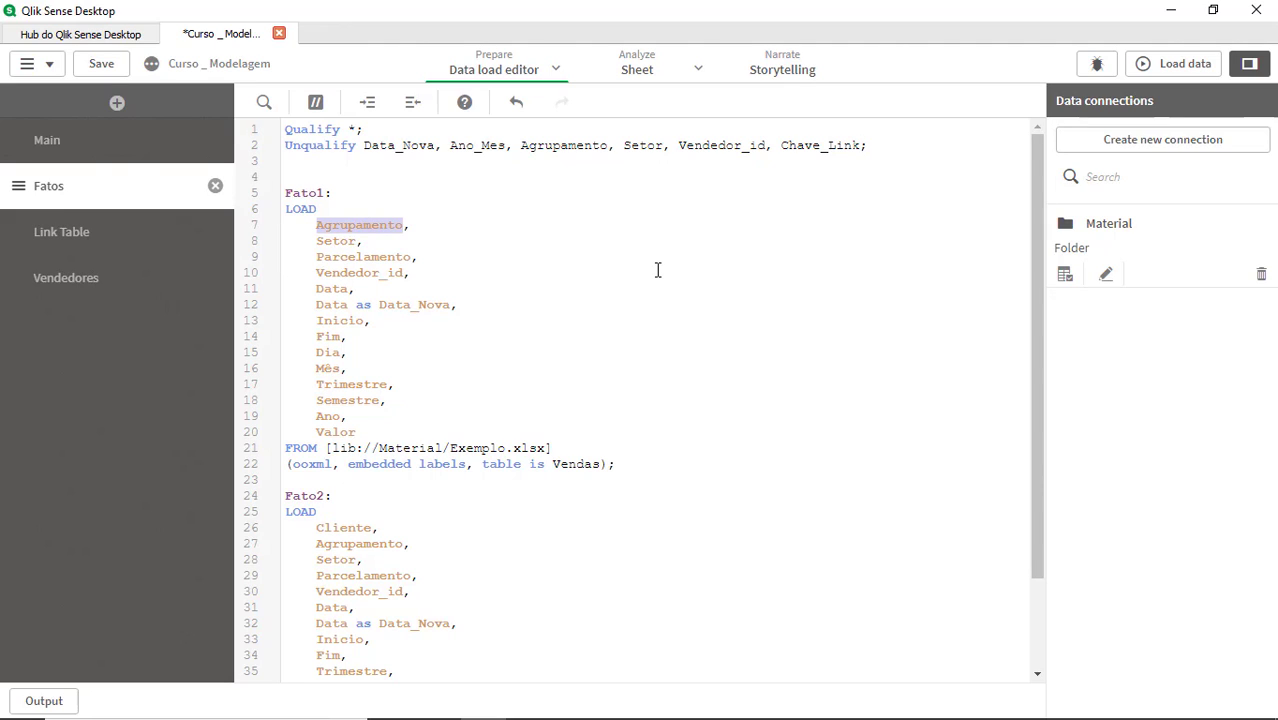
key("Left")
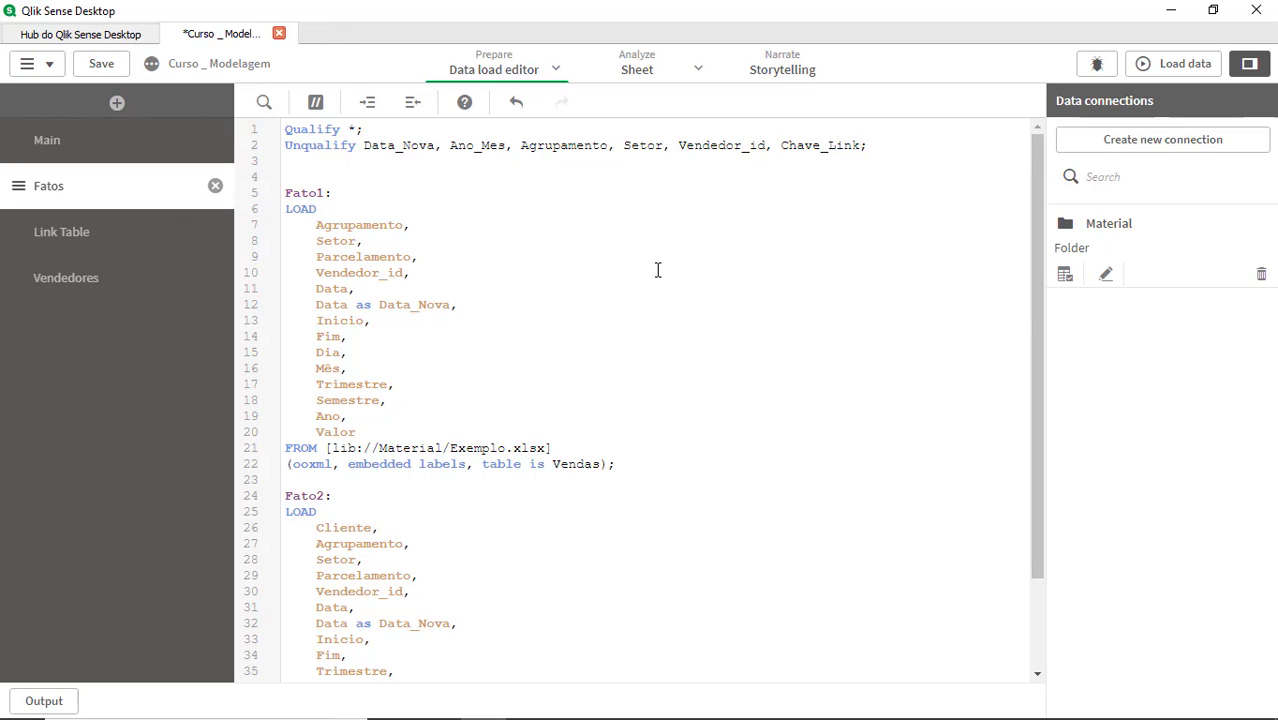
type("auto")
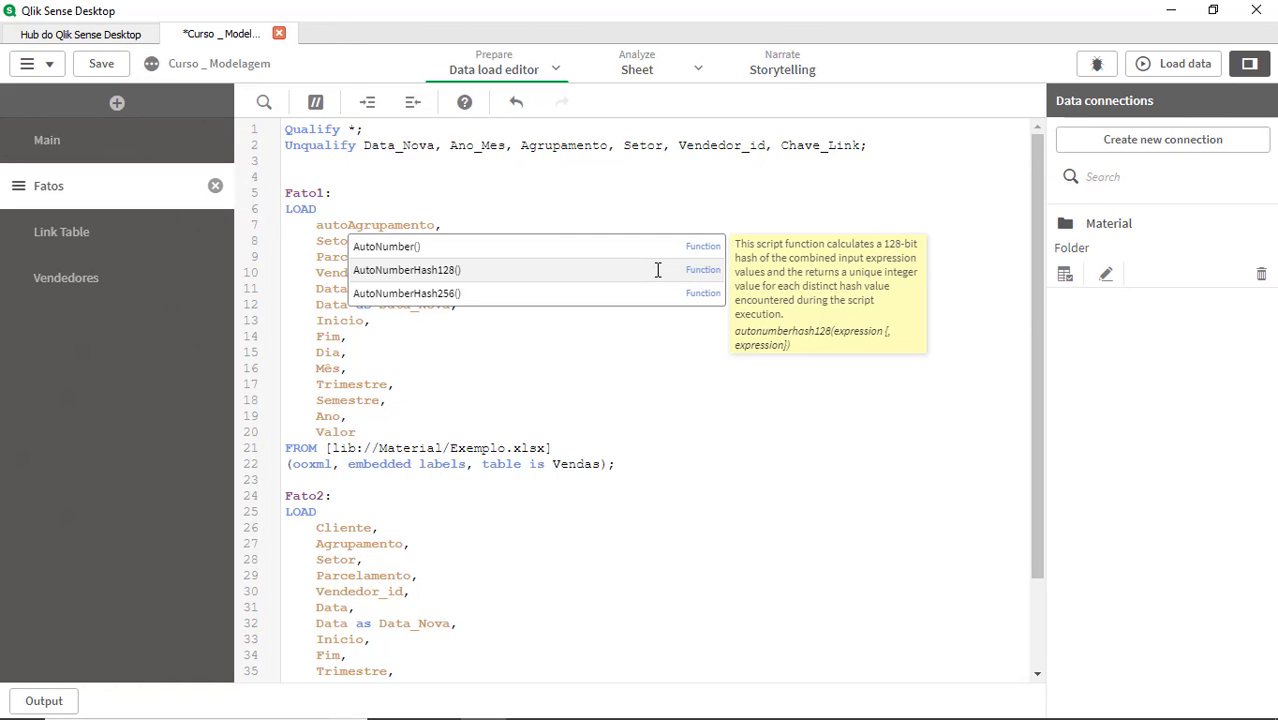
key("Return")
key("End")
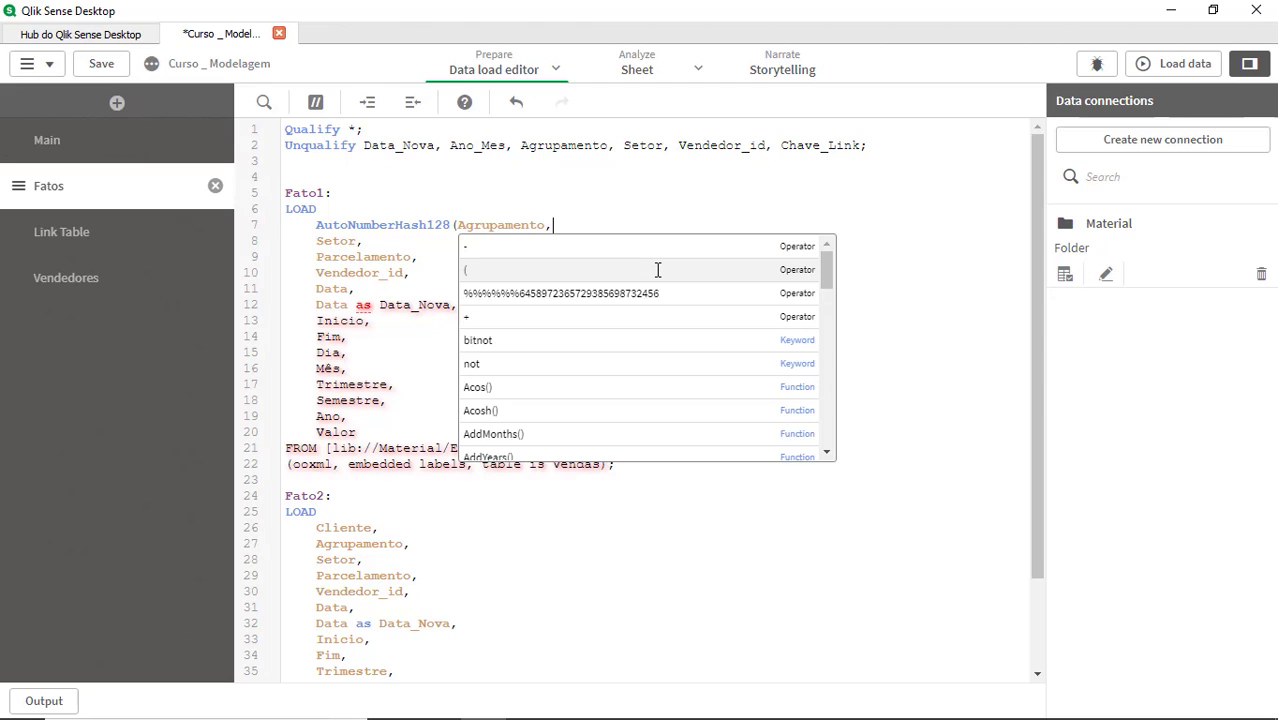
key("Left")
key("Left")
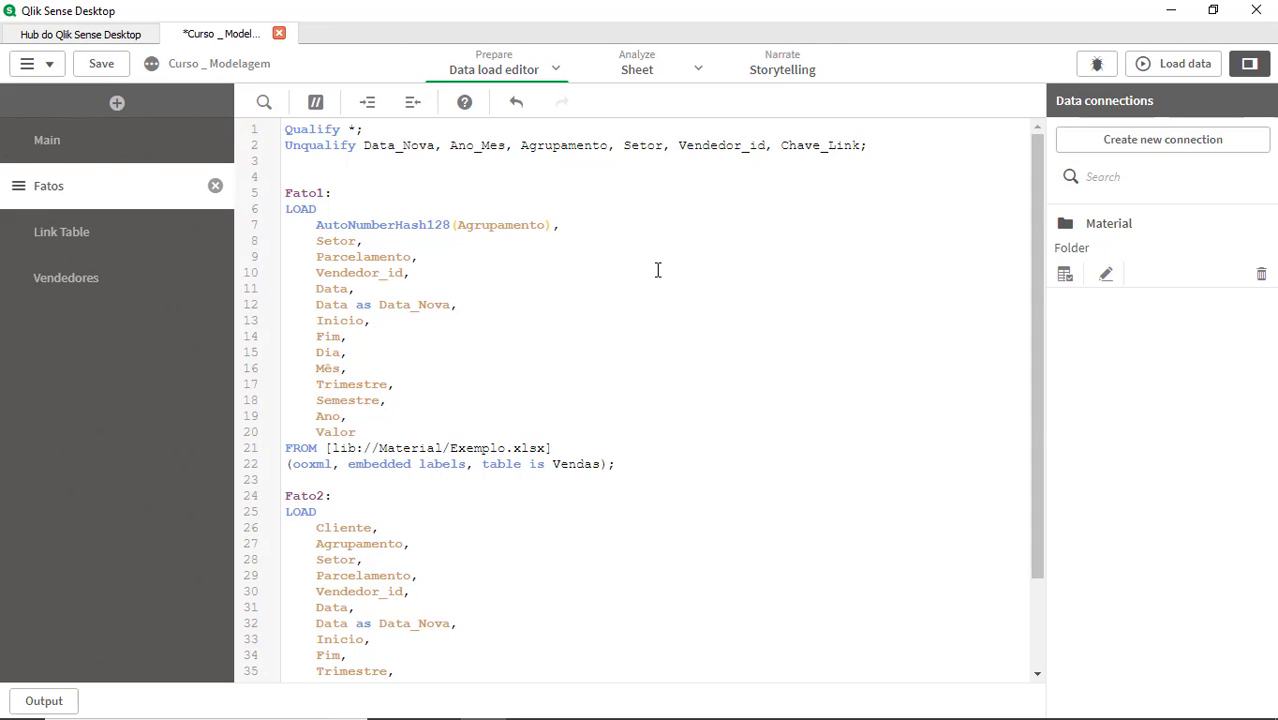
Step: Add Setor and Vendedor_id, copied from the Unqualify statement, as further arguments of AutoNumberHash128 in the Fato1 load
type(",")
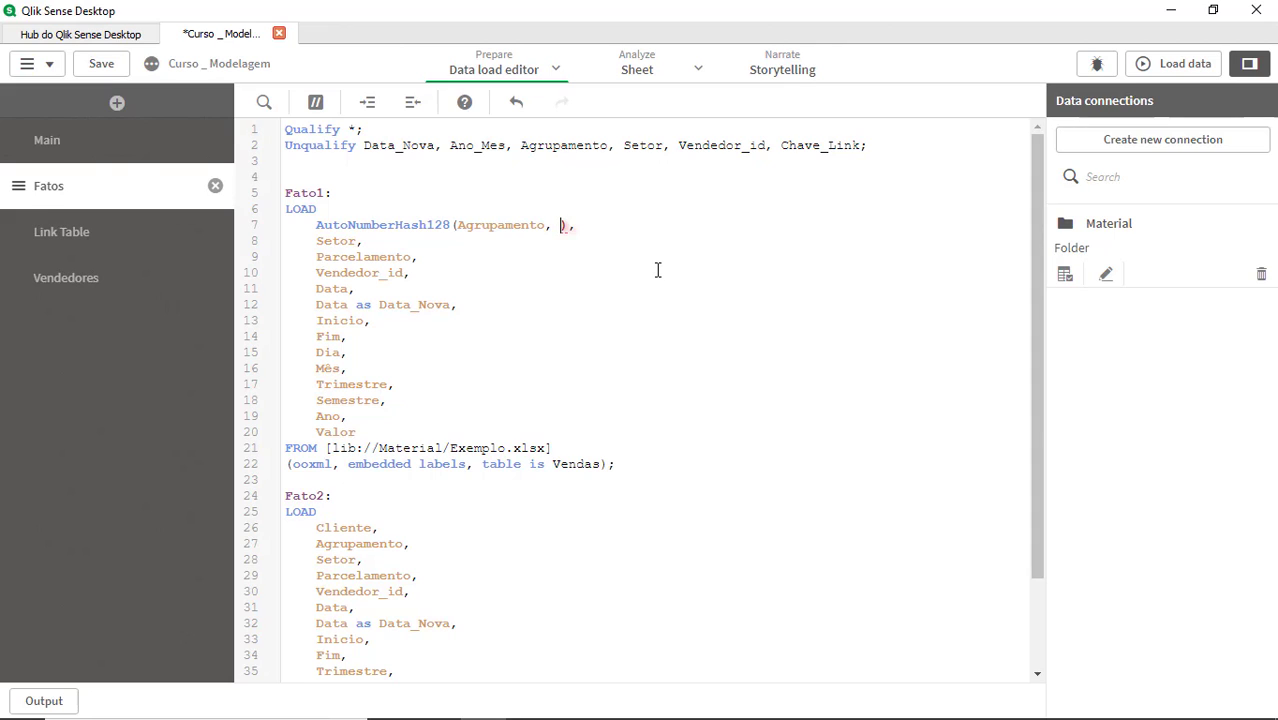
double_click(641, 148)
key("shift+Right")
key("shift+Right")
key("shift+Right")
key("shift+Right")
key("shift+Right")
key("shift+Right")
key("shift+Right")
key("shift+Right")
key("shift+Right")
key("shift+Right")
key("shift+Right")
key("shift+Right")
key("shift+Right")
key("ctrl+c")
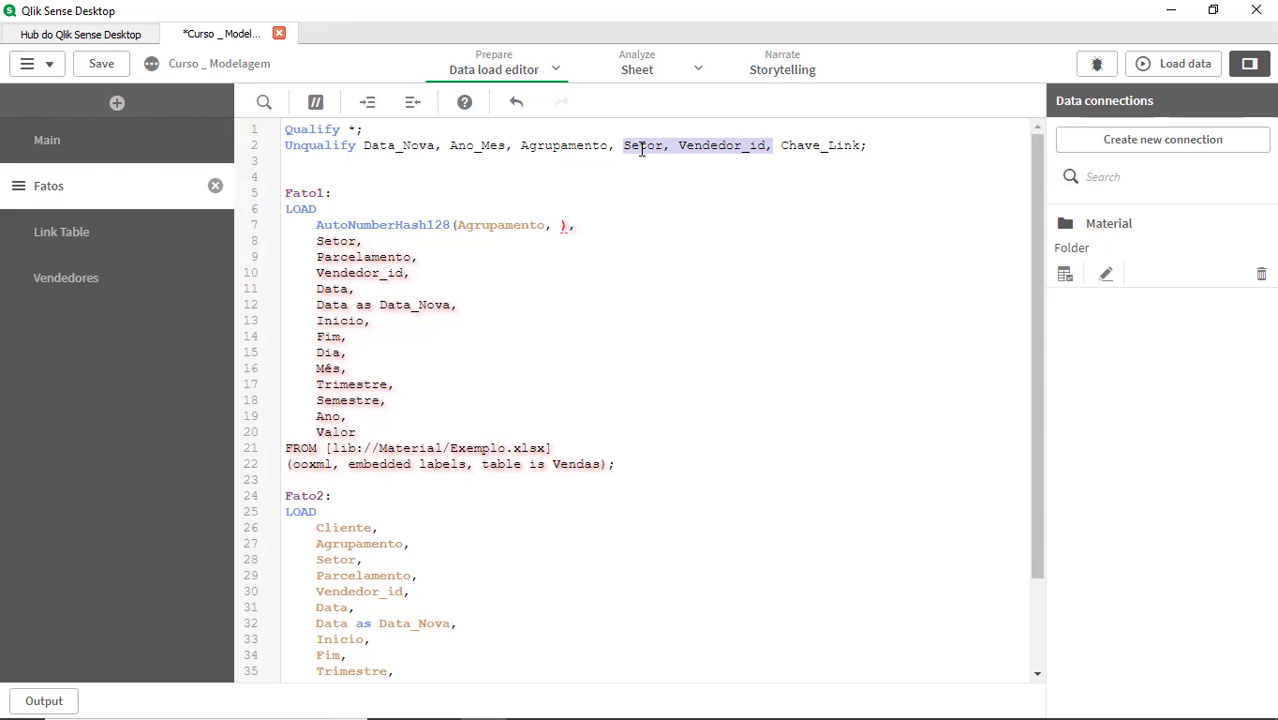
left_click(554, 225)
key("ctrl+v")
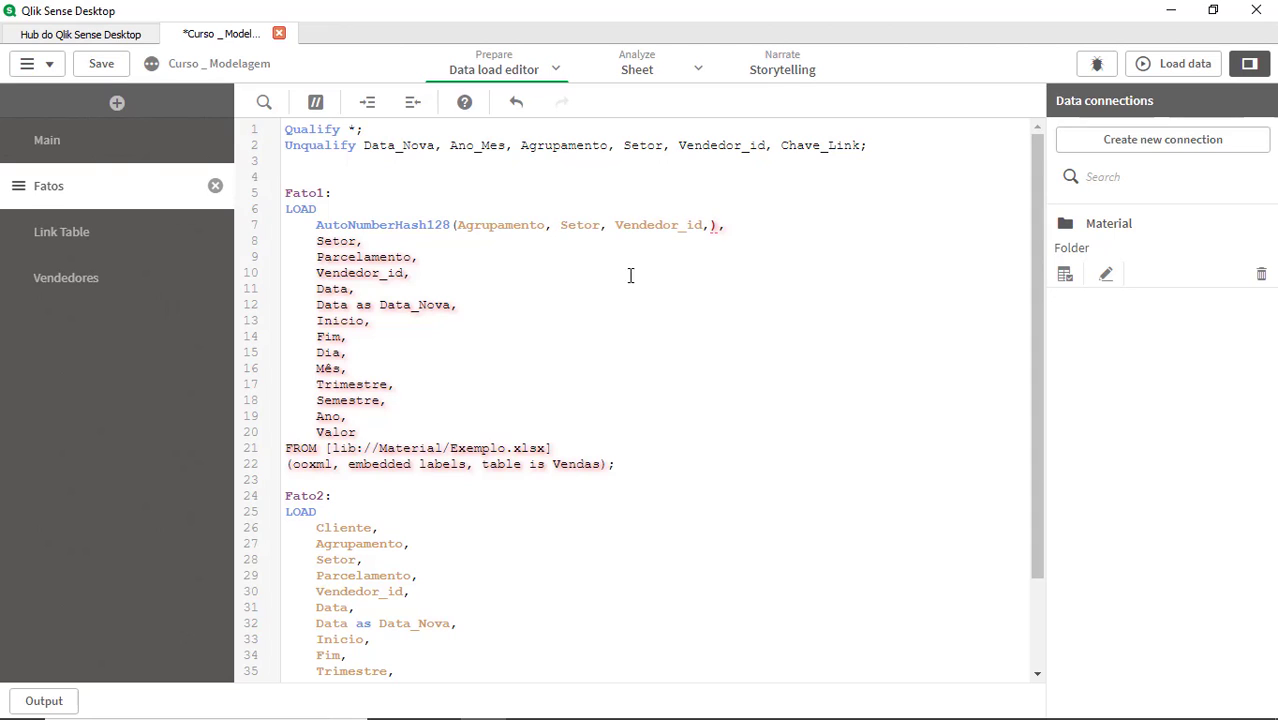
key("BackSpace")
key("BackSpace")
type("d")
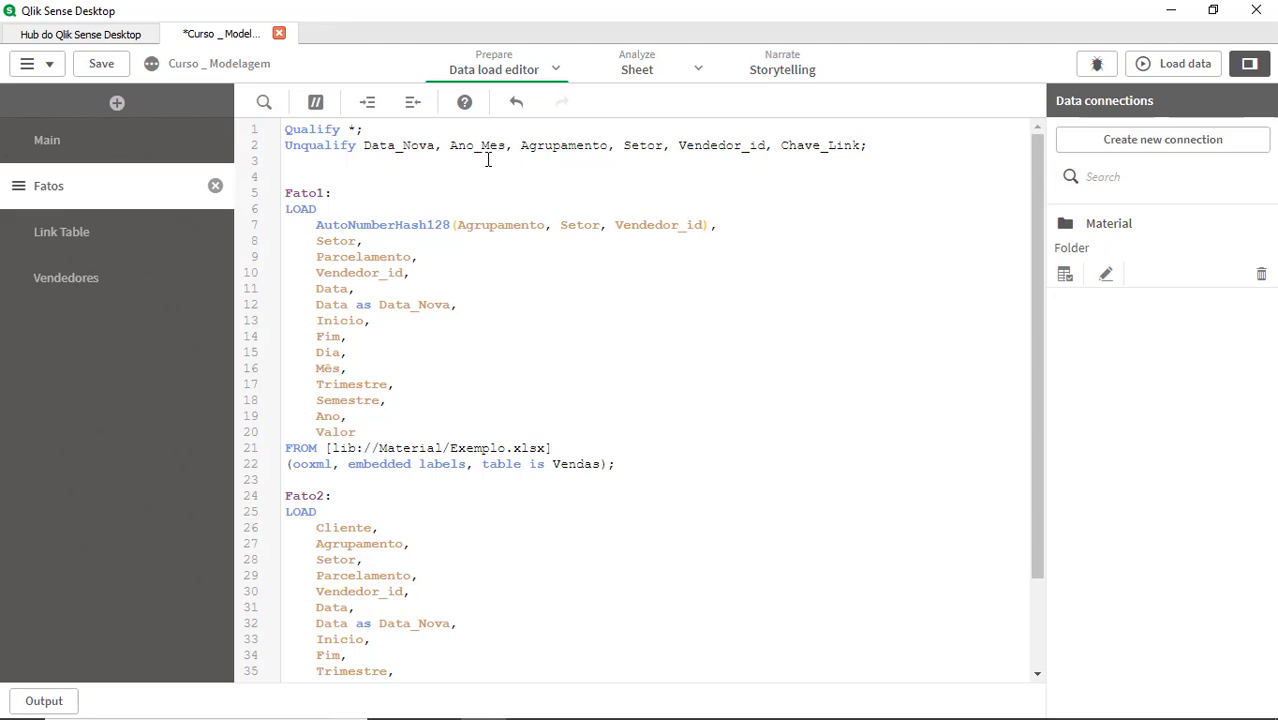
Step: Insert Data as the first argument of AutoNumberHash128 in the Fato1 load, before Agrupamento
double_click(404, 145)
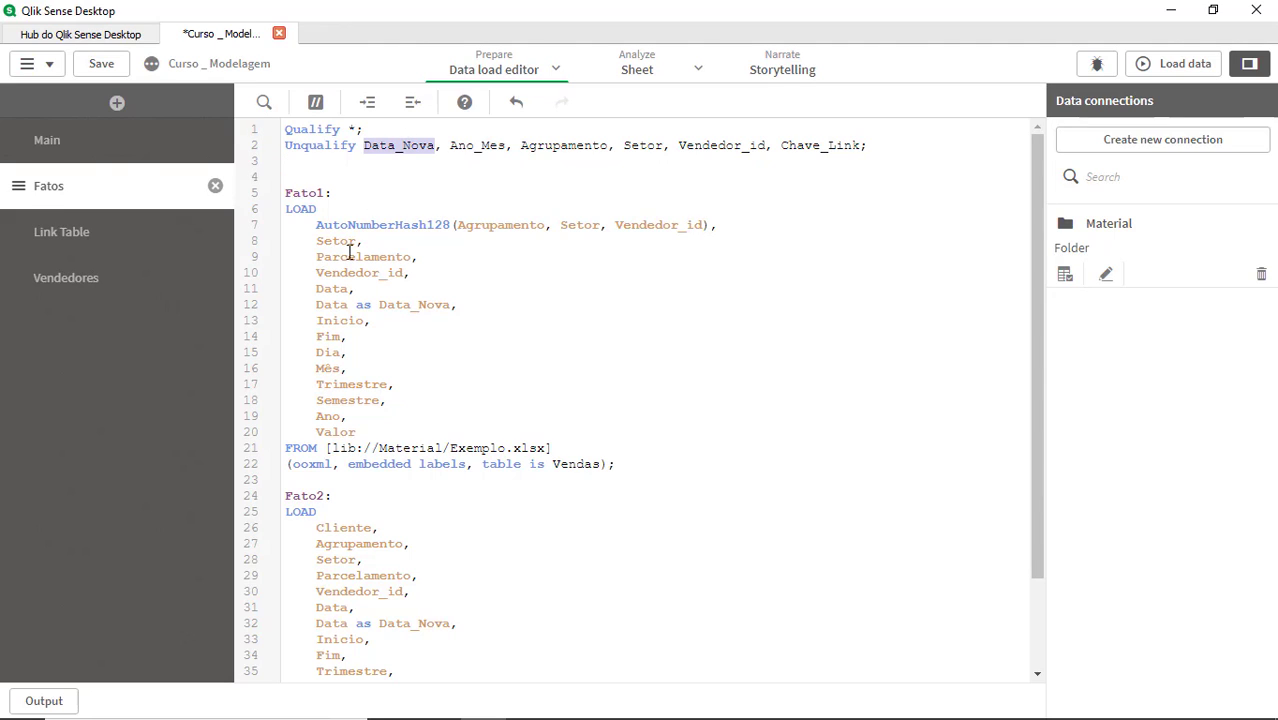
double_click(334, 290)
key("ctrl+c")
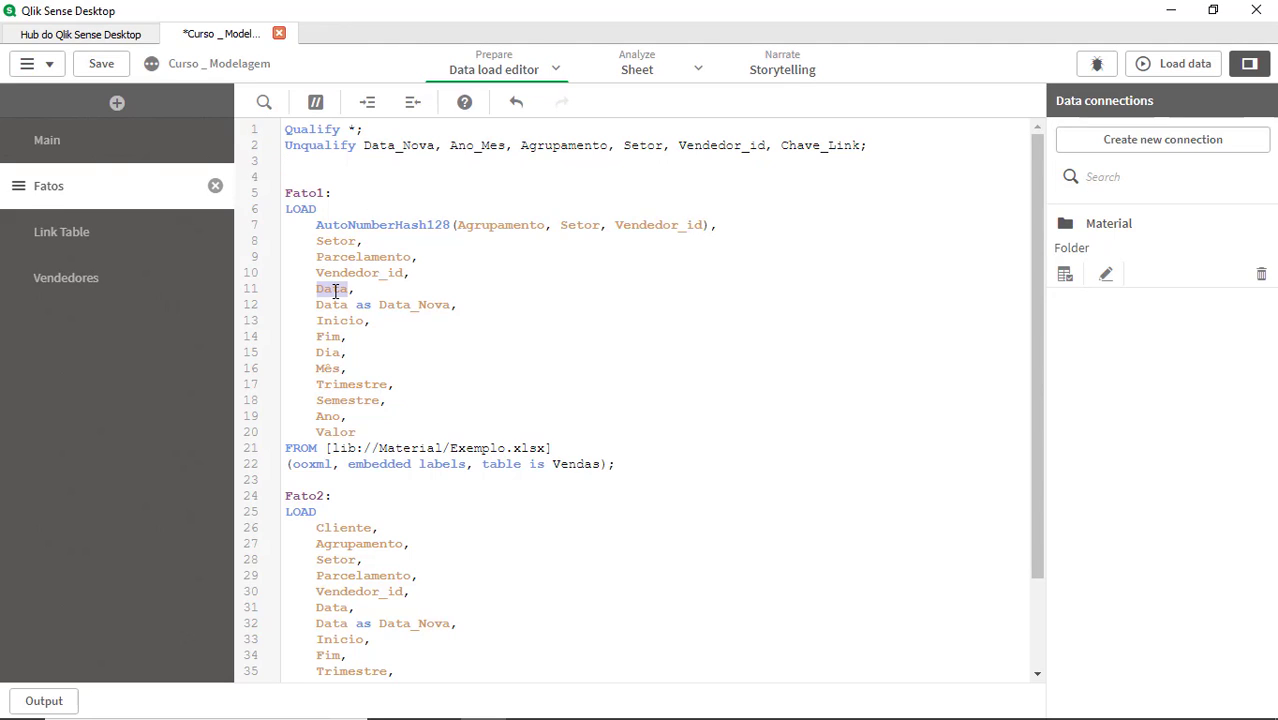
left_click(465, 224)
key("ctrl+v")
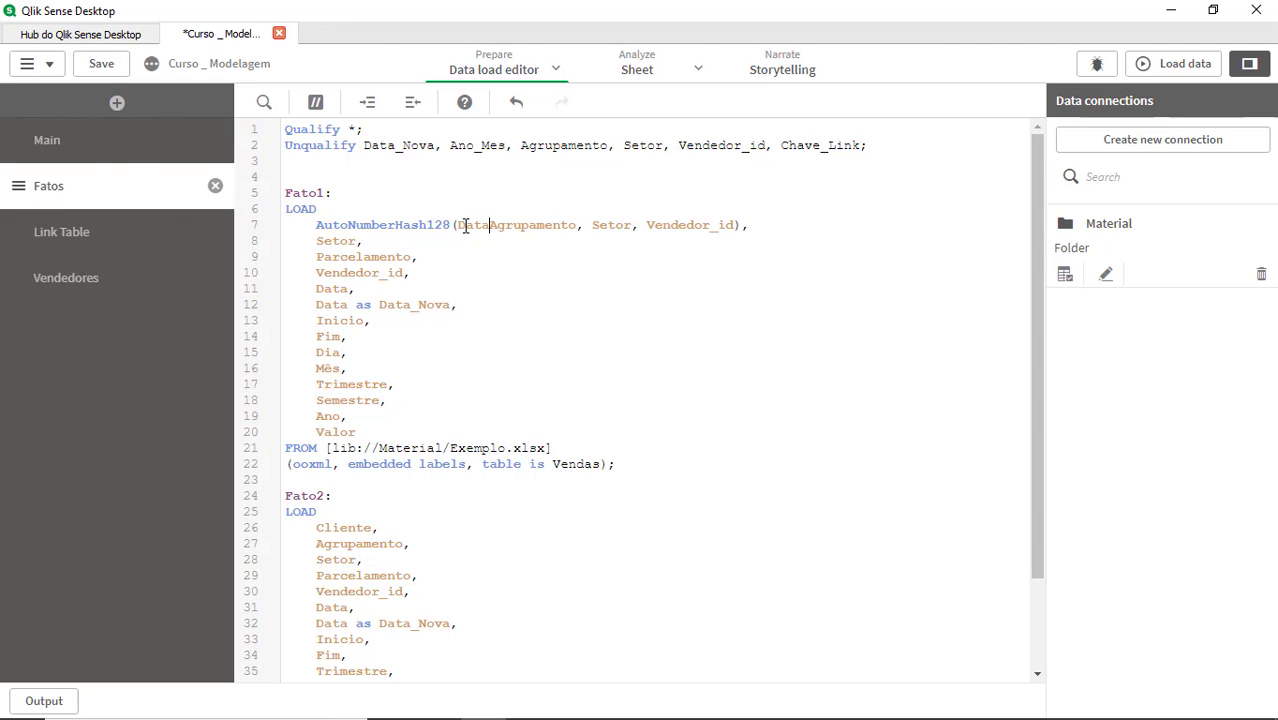
type(",")
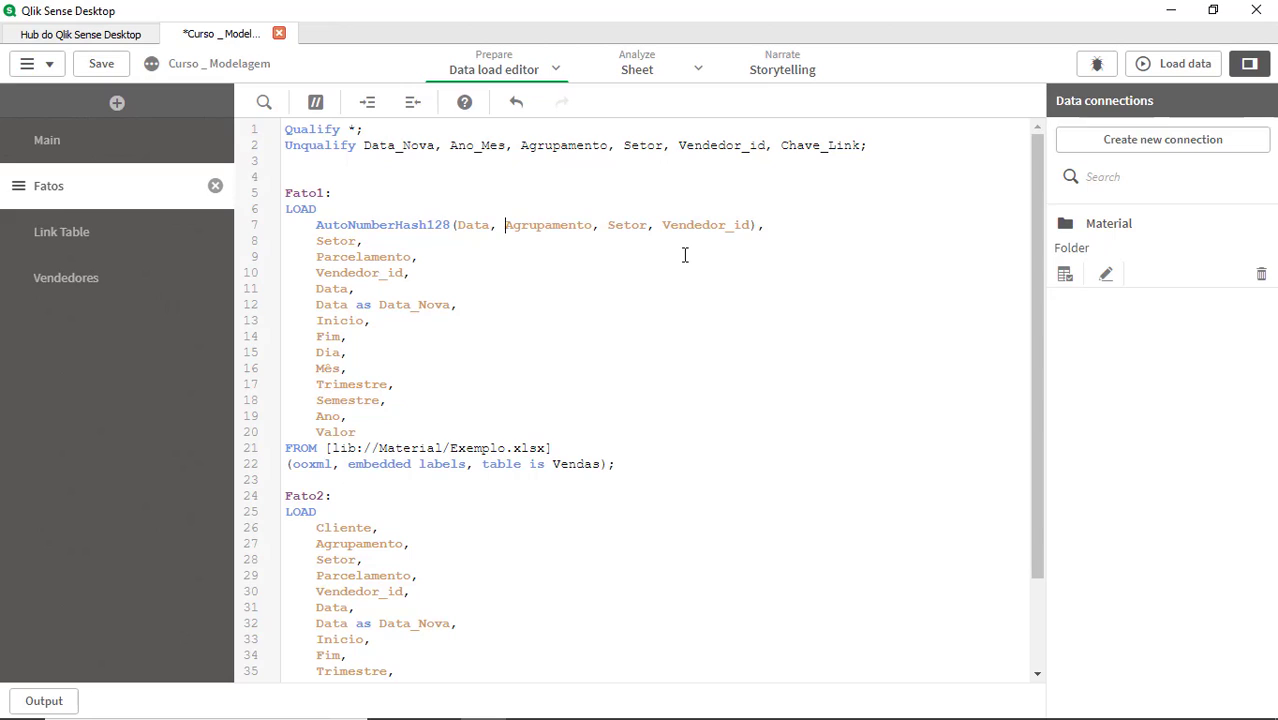
left_click(758, 225)
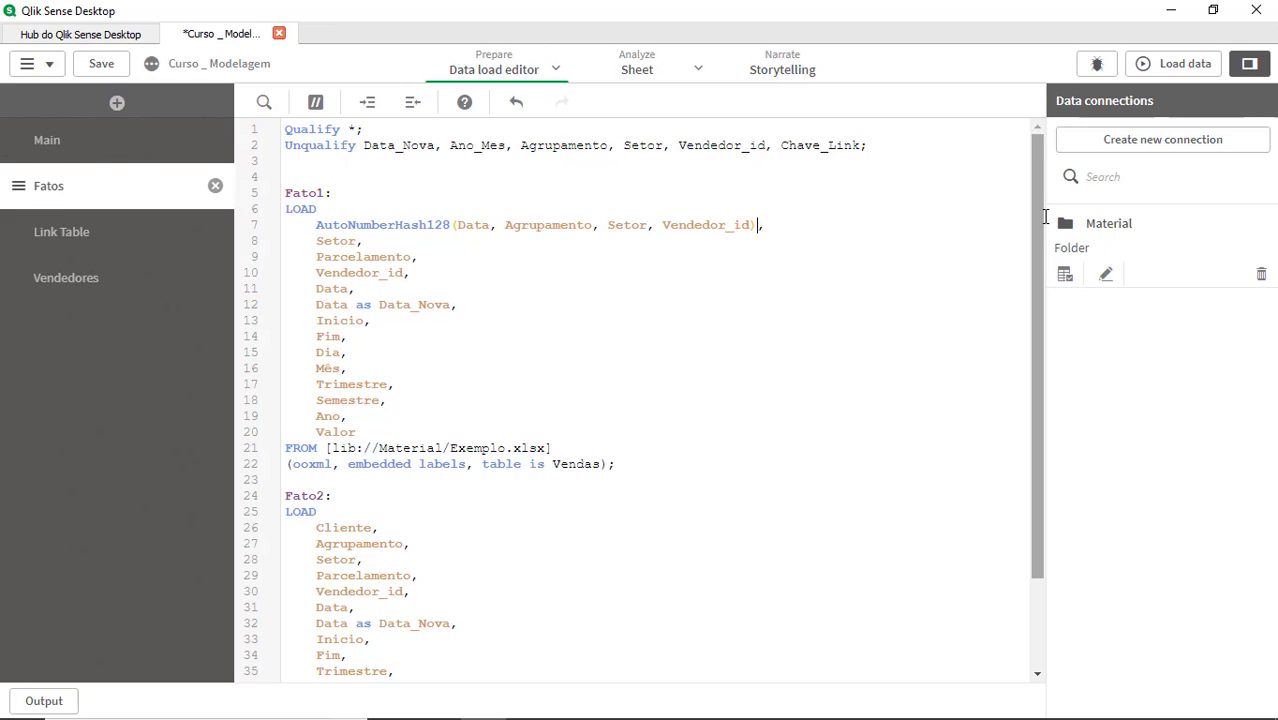
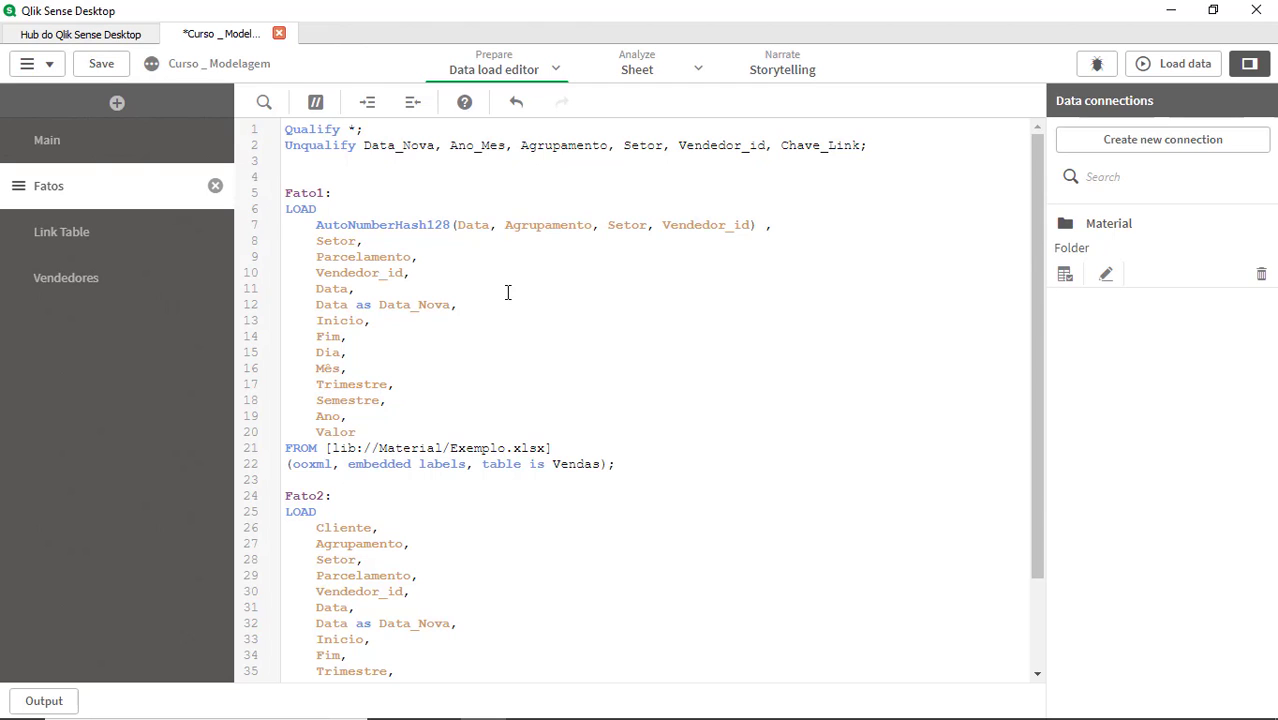
Step: Alias the AutoNumberHash128 expression in the Fato1 load as Chave_Link, copying the name from the Unqualify statement
type("as")
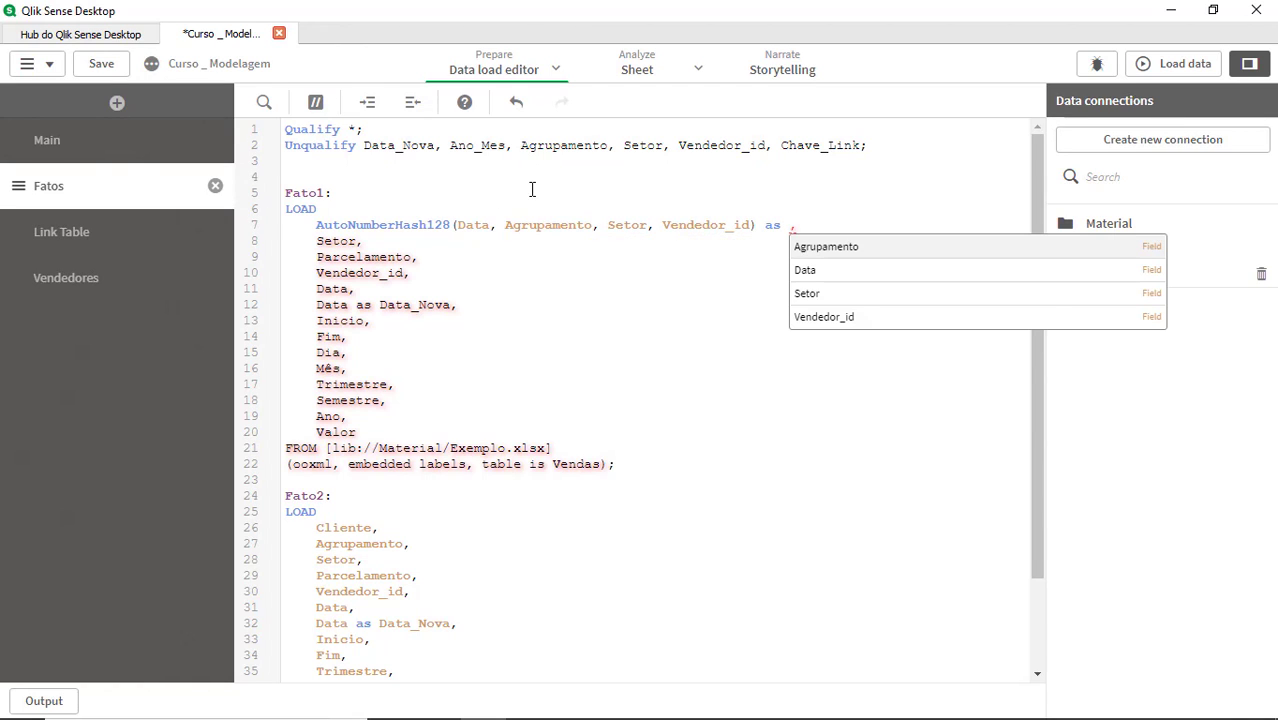
left_click(552, 195)
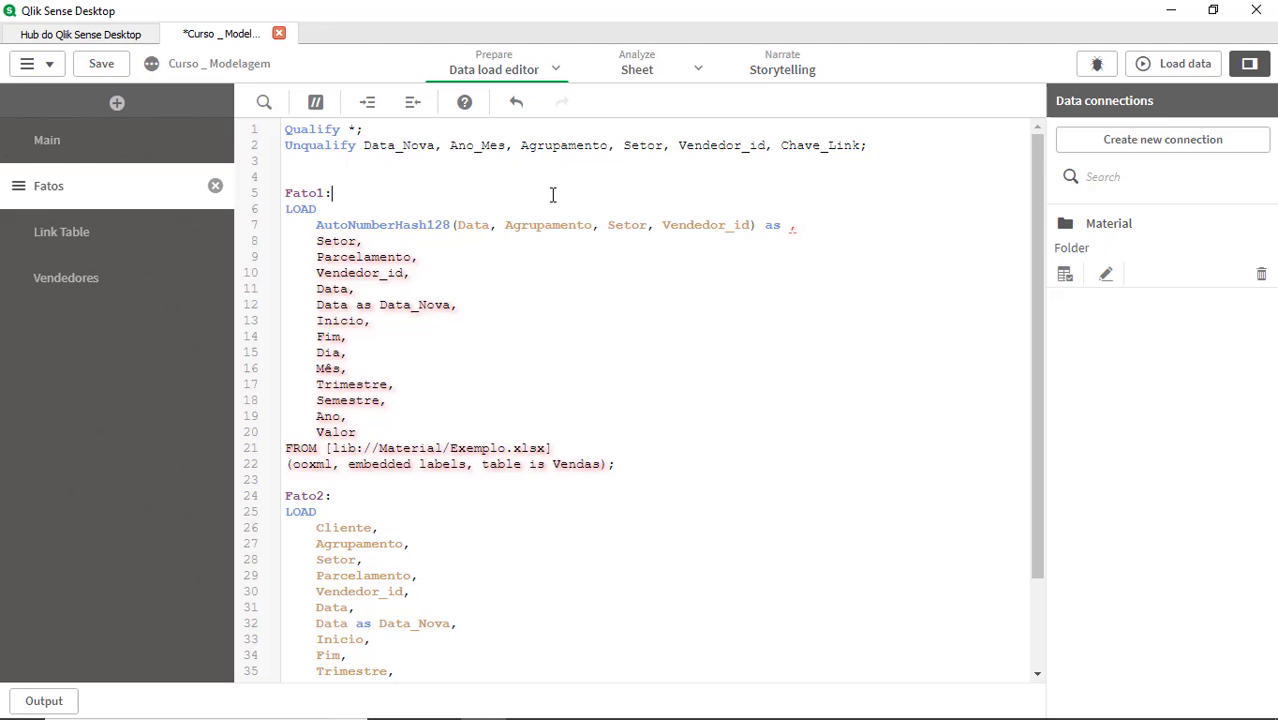
double_click(829, 144)
key("ctrl+c")
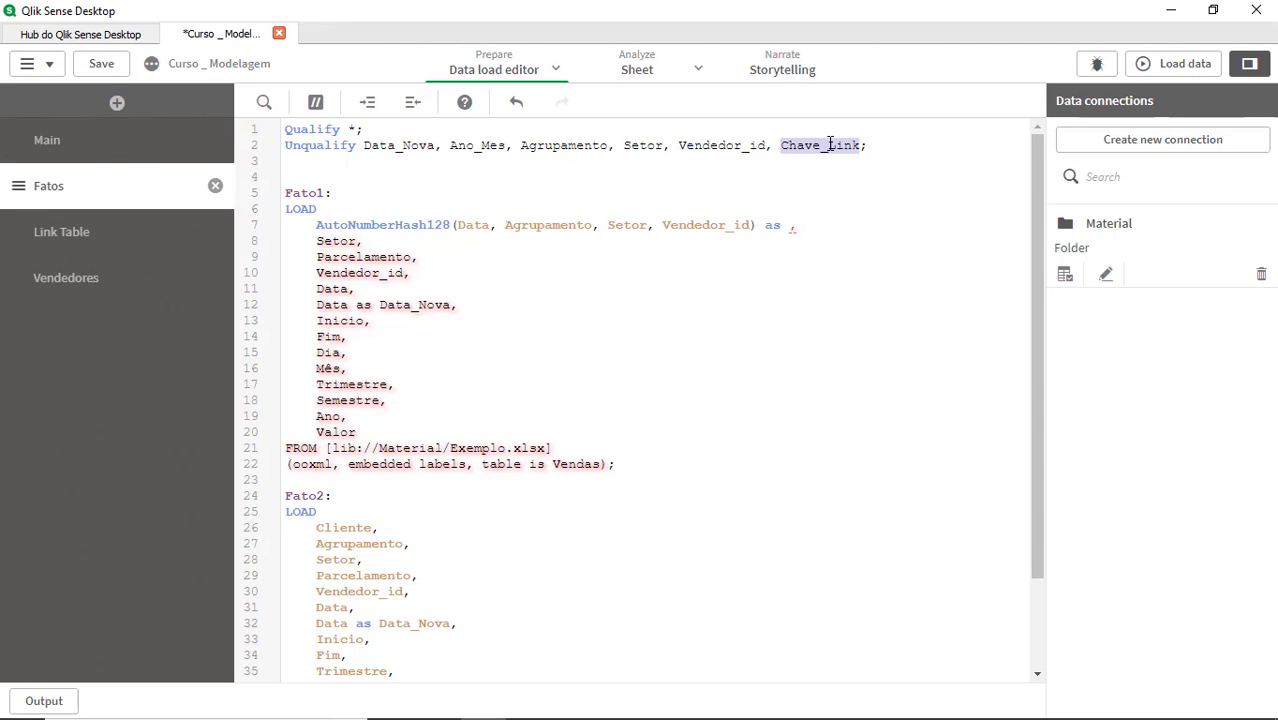
left_click(815, 239)
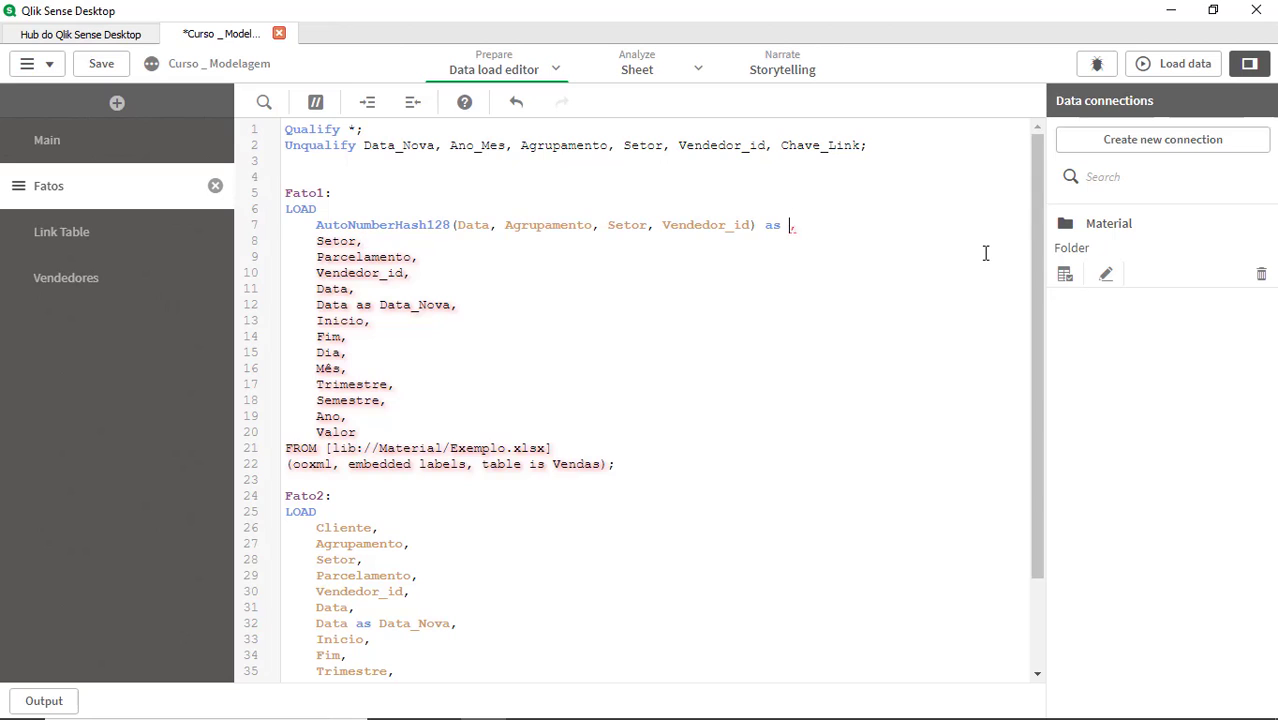
key("ctrl+v")
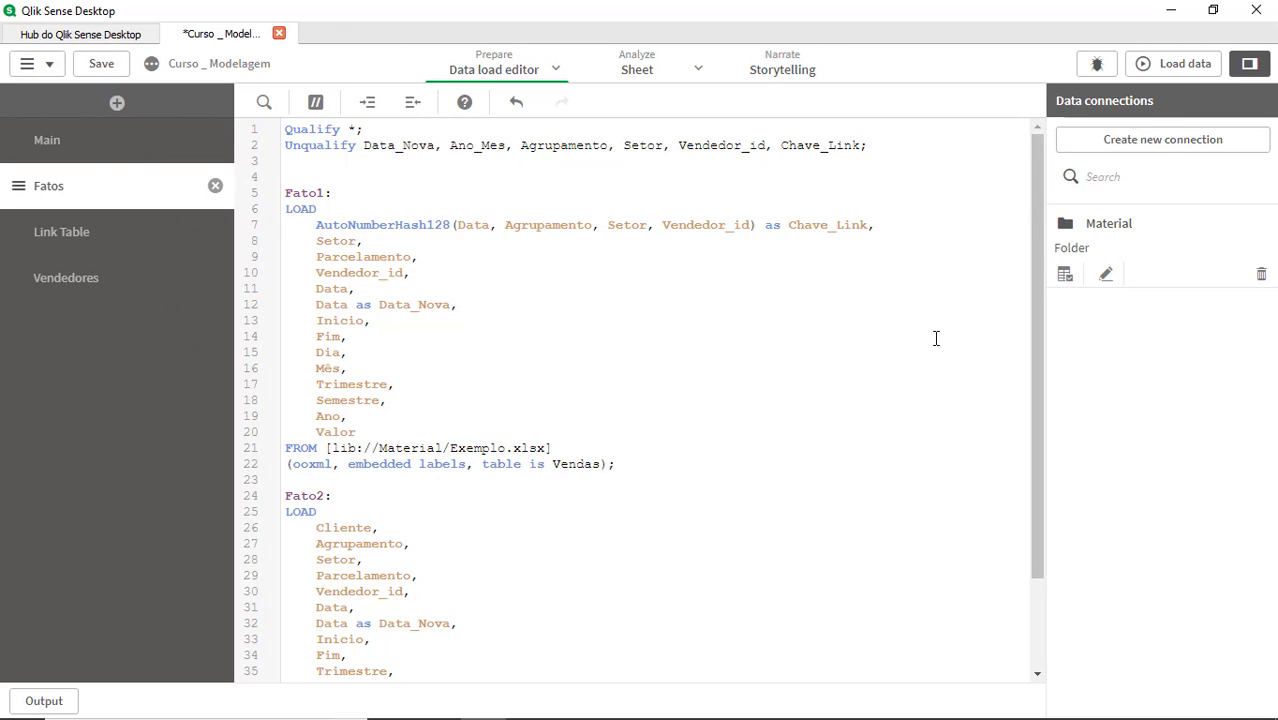
Step: Copy the complete AutoNumberHash128 line with its Chave_Link alias into the Fato2 load, above Cliente
key("shift+End")
key("ctrl+c")
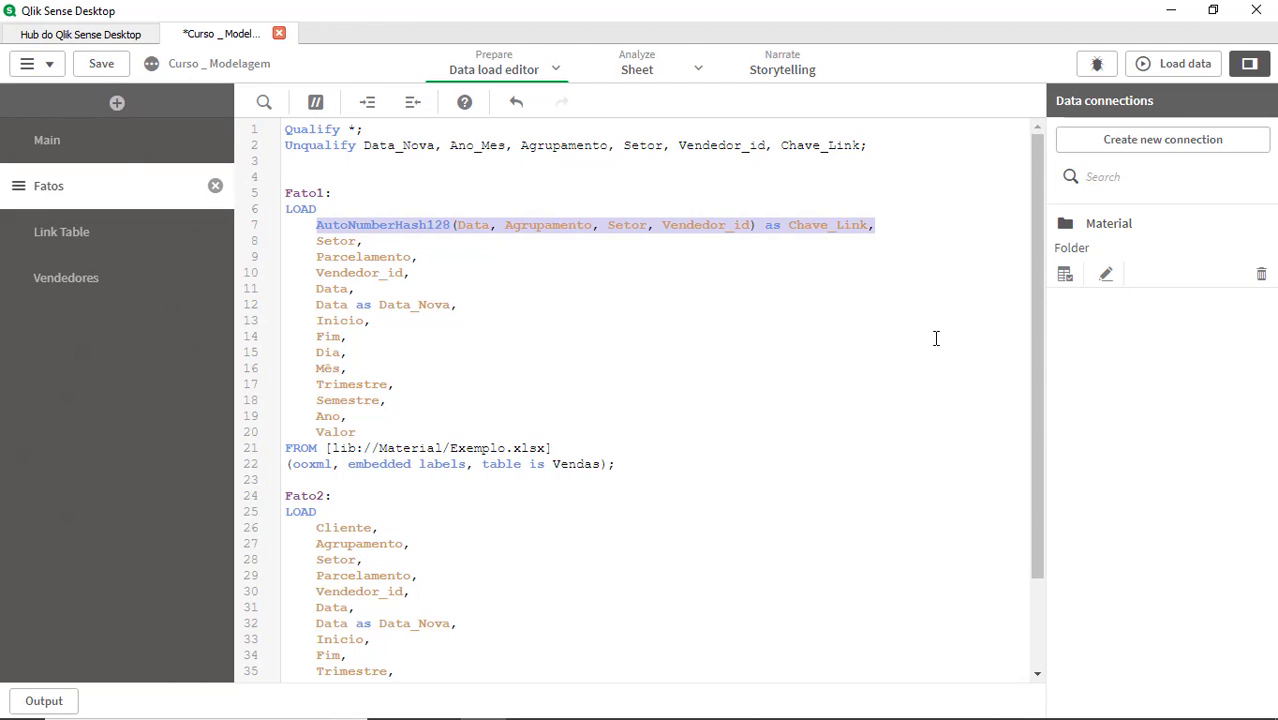
left_click(326, 540)
key("Up")
key("Return")
key("Up")
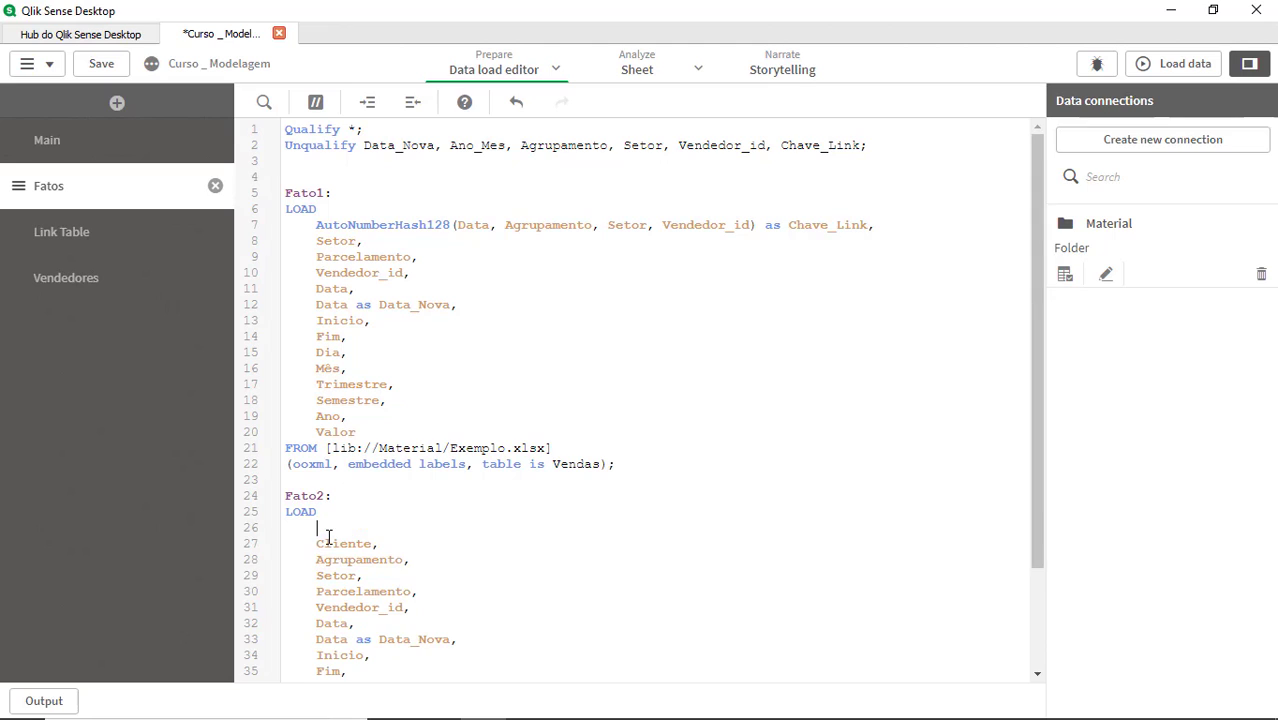
key("ctrl+v")
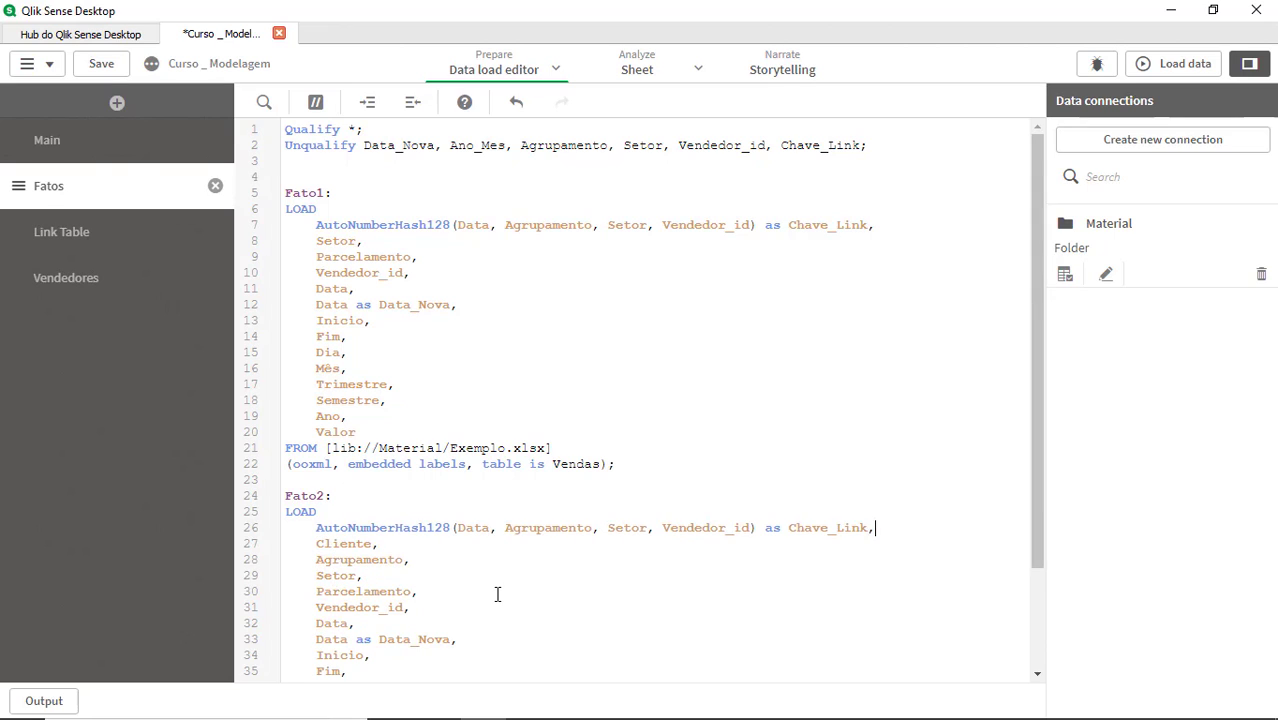
Step: Check the key fields in the Fato2 load and delete the Data as Data_Nova line from the Fato1 load
double_click(372, 608)
left_click(322, 627)
double_click(322, 627)
scroll(556, 384, "down", 2)
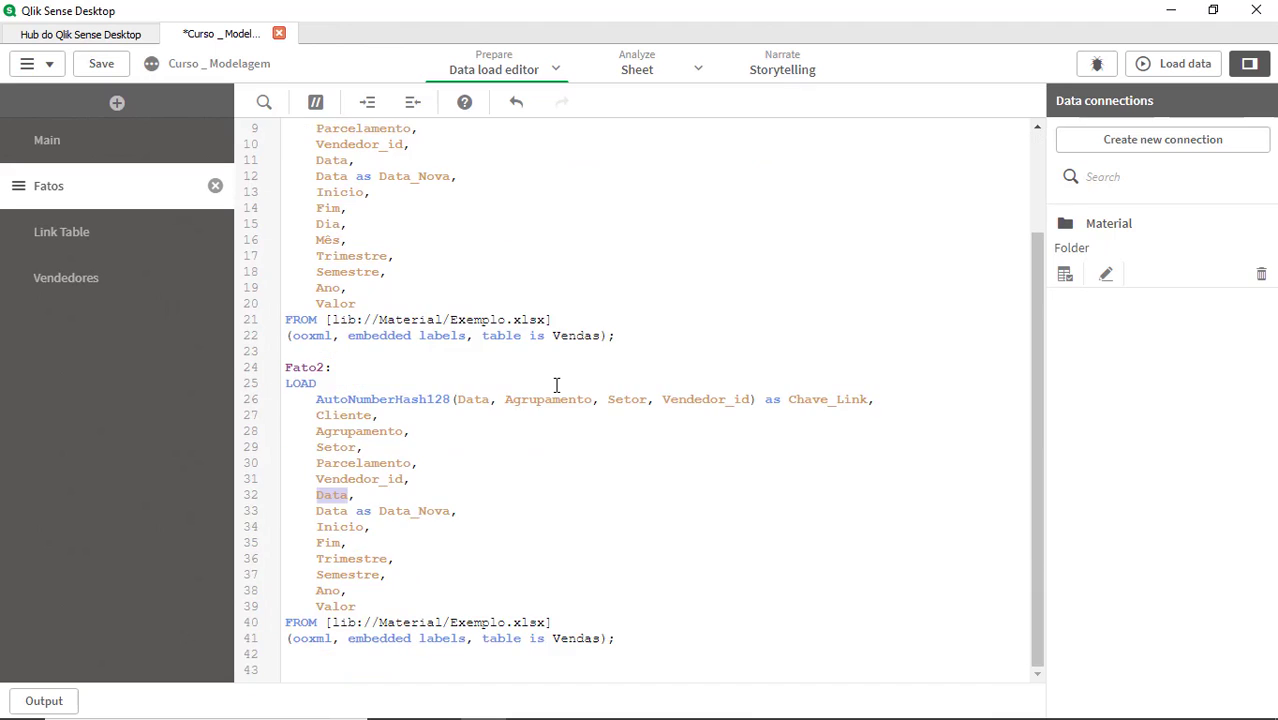
scroll(556, 384, "up", 2)
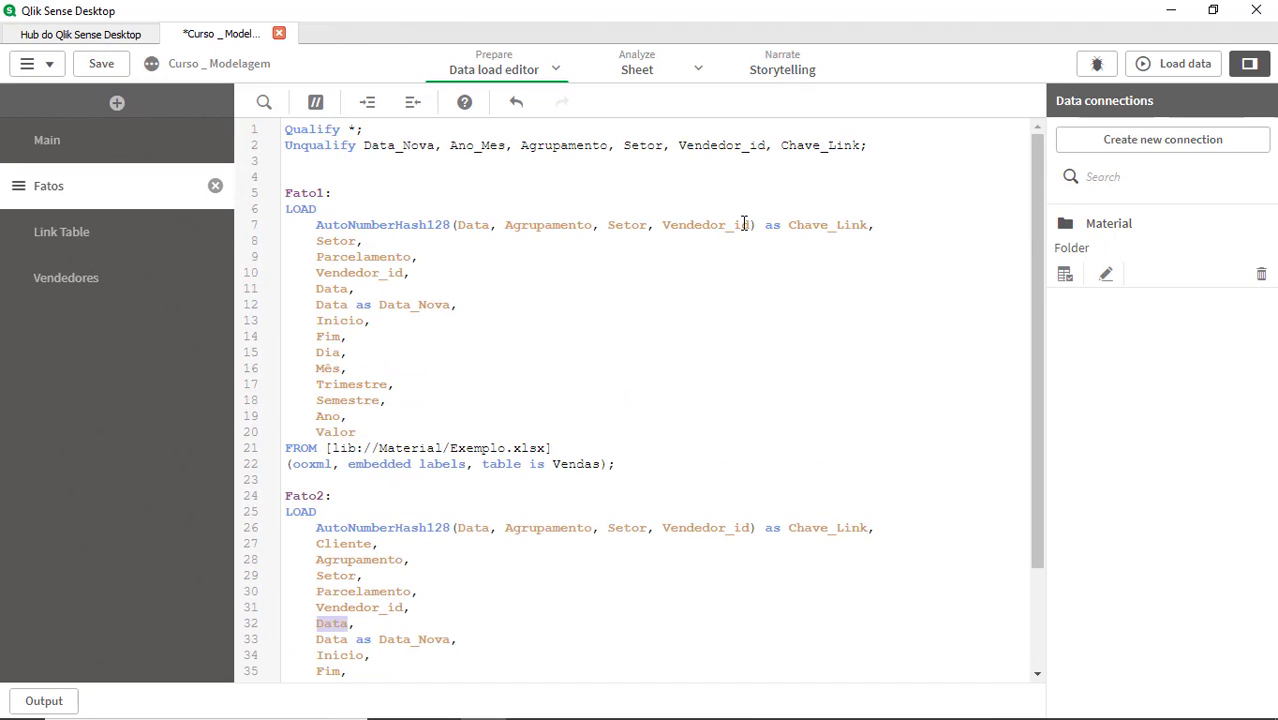
left_click(379, 308)
key("Home")
key("shift+End")
key("BackSpace")
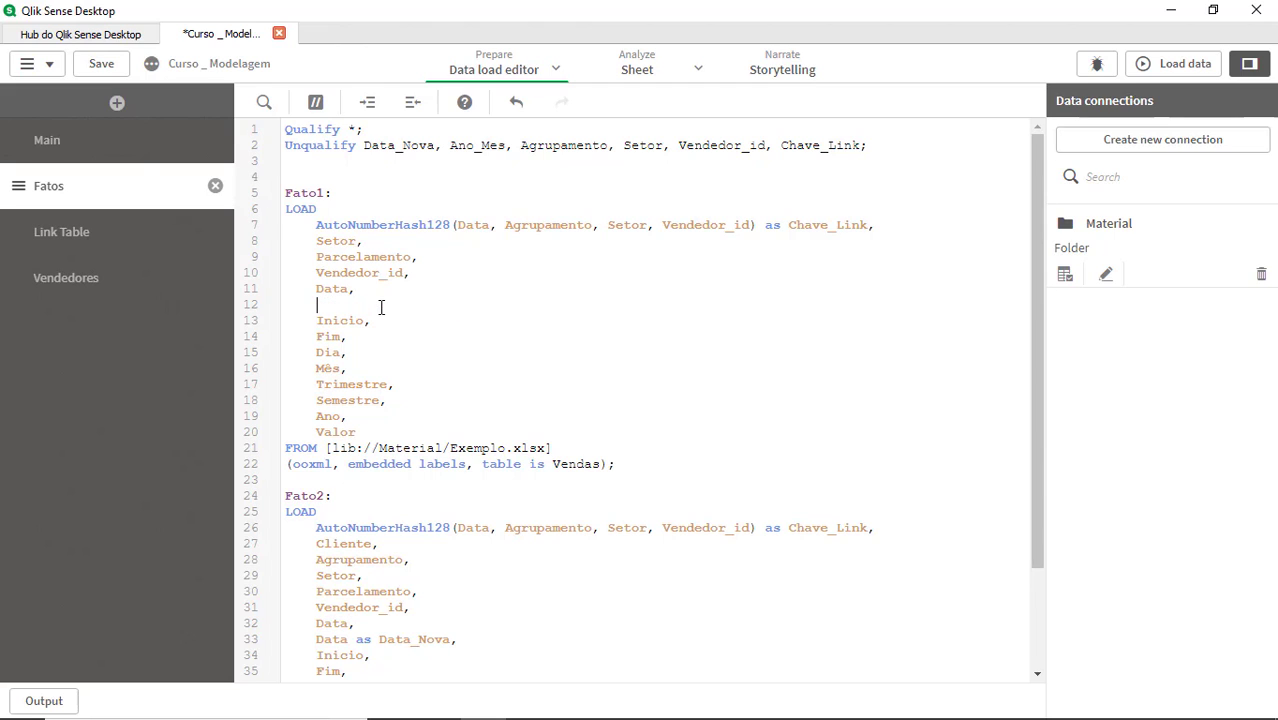
key("BackSpace")
Step: Delete the Data as Data_Nova line from the Fato2 load, including the empty line it leaves
scroll(400, 480, "down", 1)
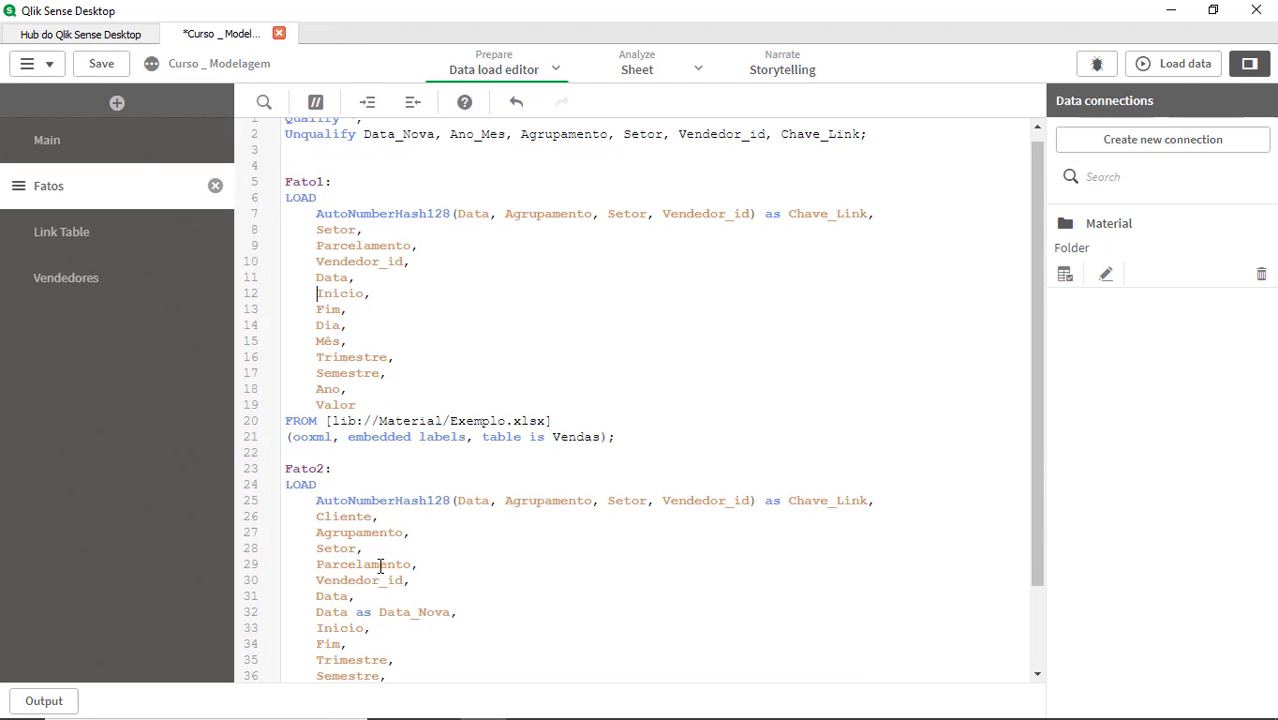
left_click(410, 611)
key("shift+End")
key("Home")
key("shift+End")
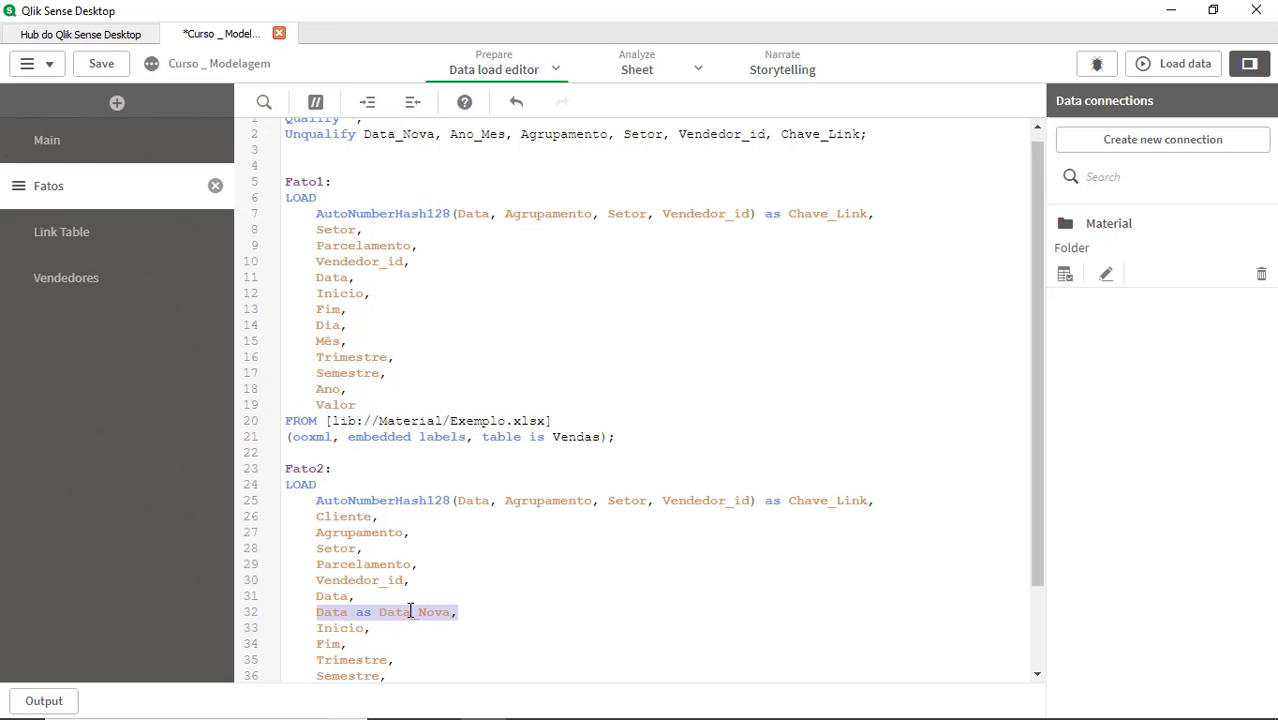
key("shift+Down")
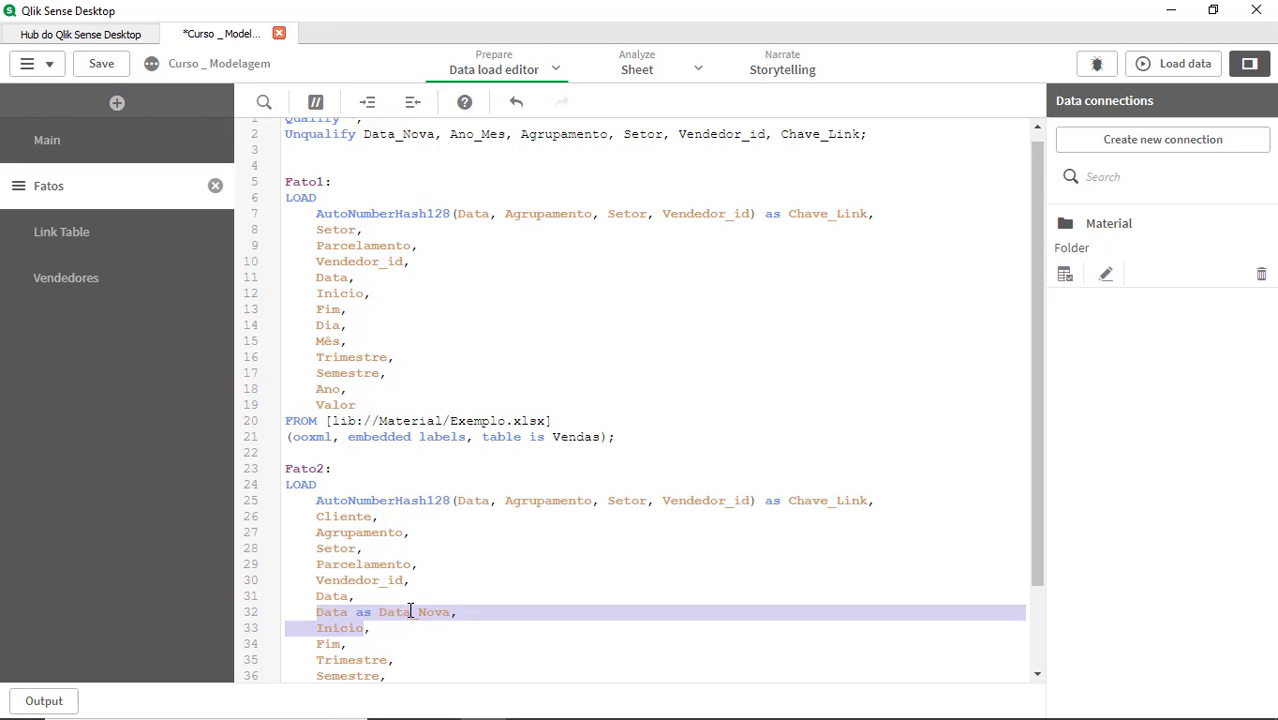
key("Left")
key("shift+End")
key("Delete")
key("shift+Down")
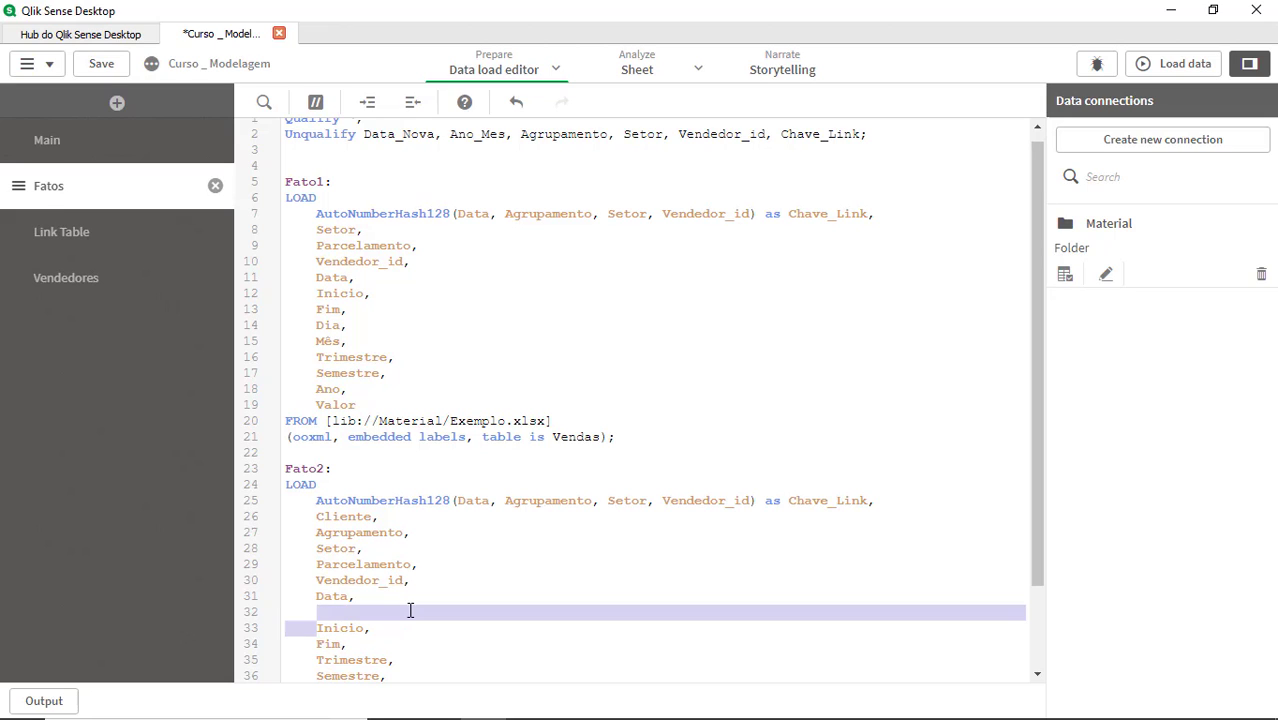
key("Delete")
scroll(553, 579, "down", 2)
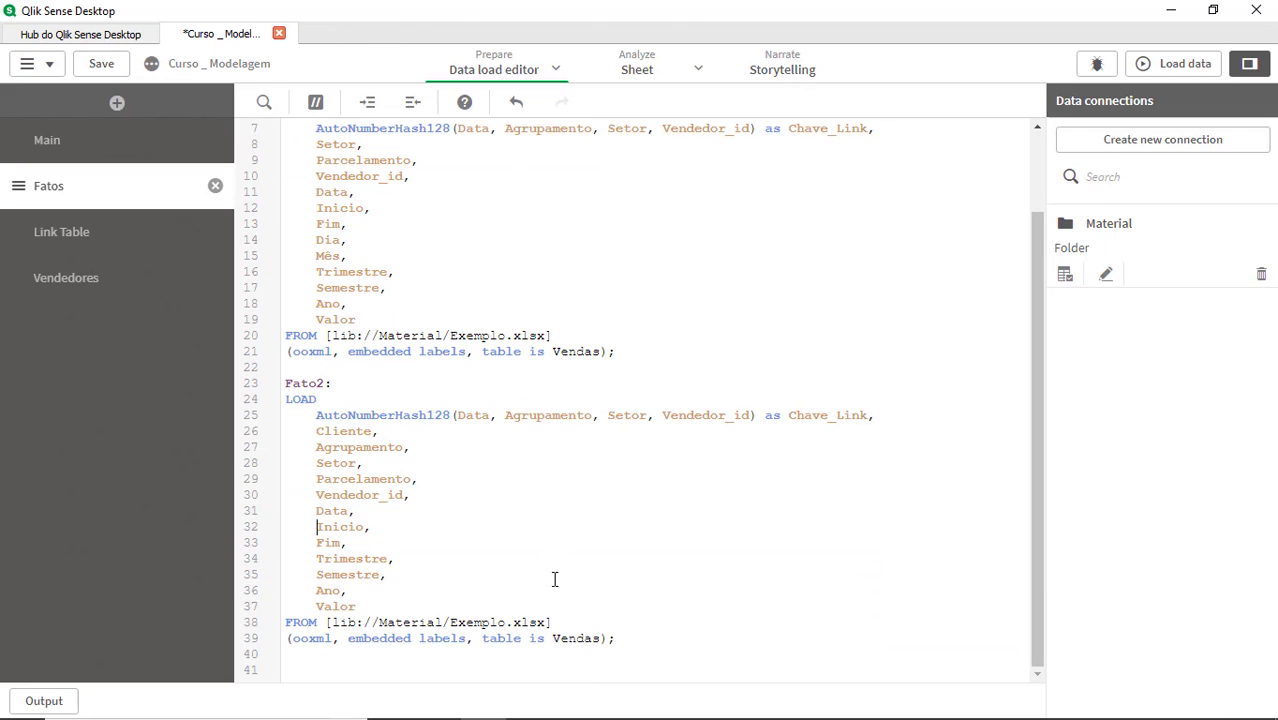
scroll(704, 437, "up", 2)
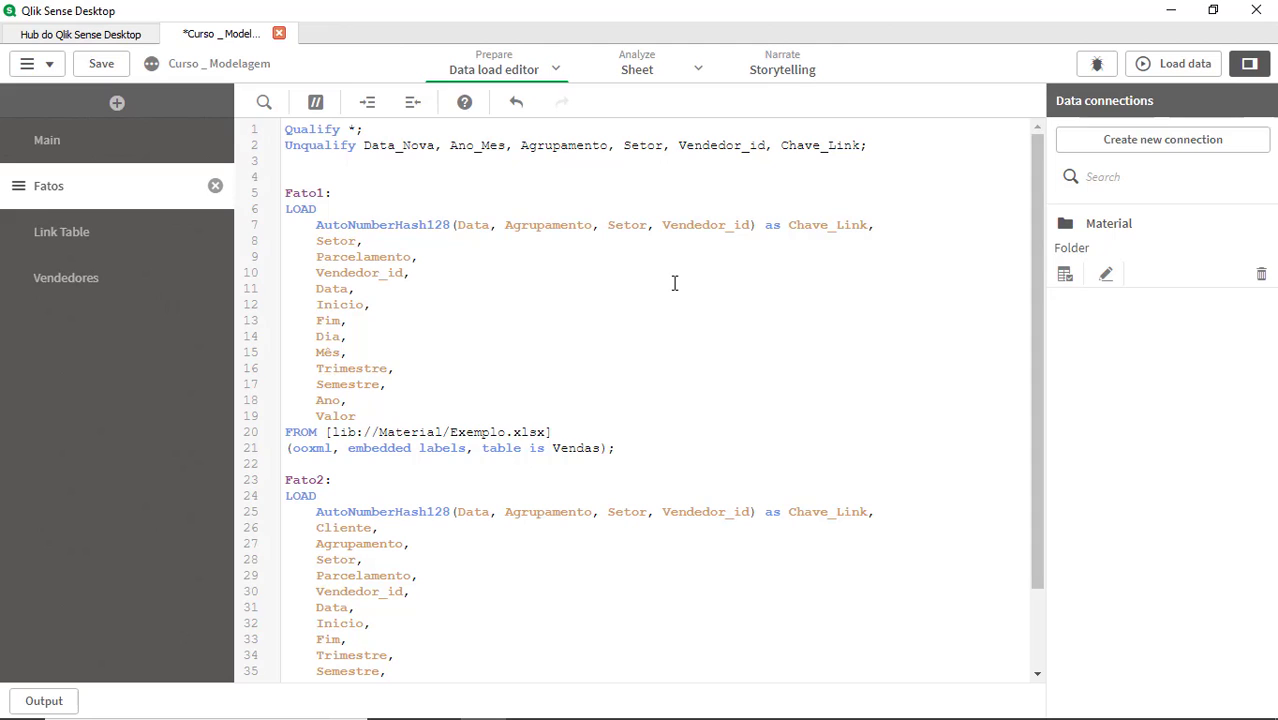
Step: In the Link Table section, replace the Data_Nova field of the Fato1 resident load with Data
left_click(96, 242)
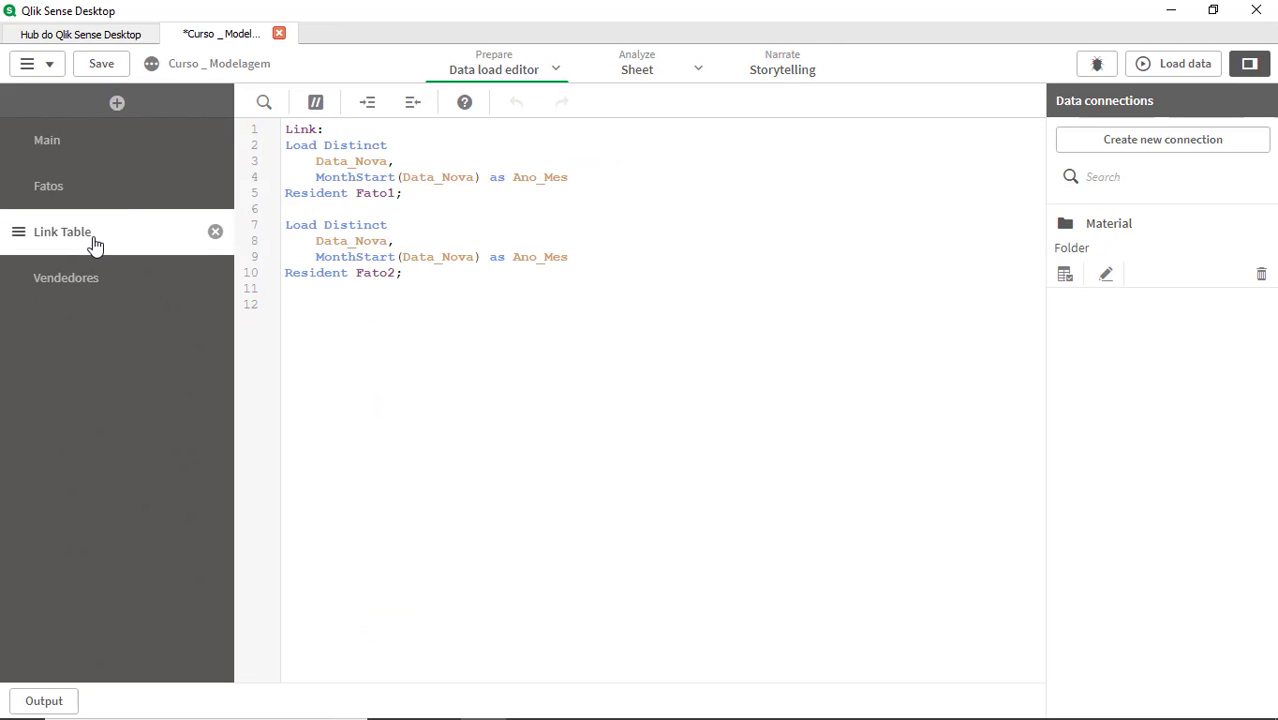
double_click(383, 193)
double_click(386, 272)
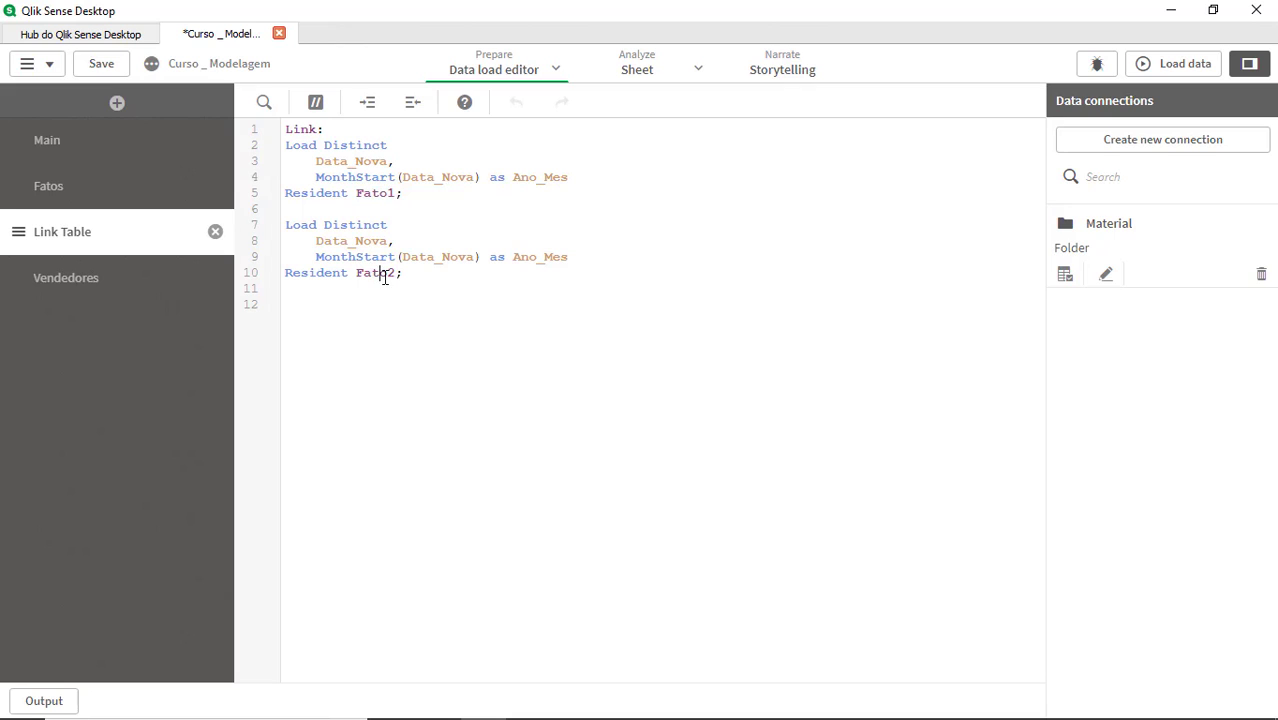
double_click(352, 162)
type("Dta")
key("BackSpace")
key("BackSpace")
type("ata")
Step: Change the MonthStart argument in the Fato1 resident load to Data
double_click(449, 177)
type("Dta")
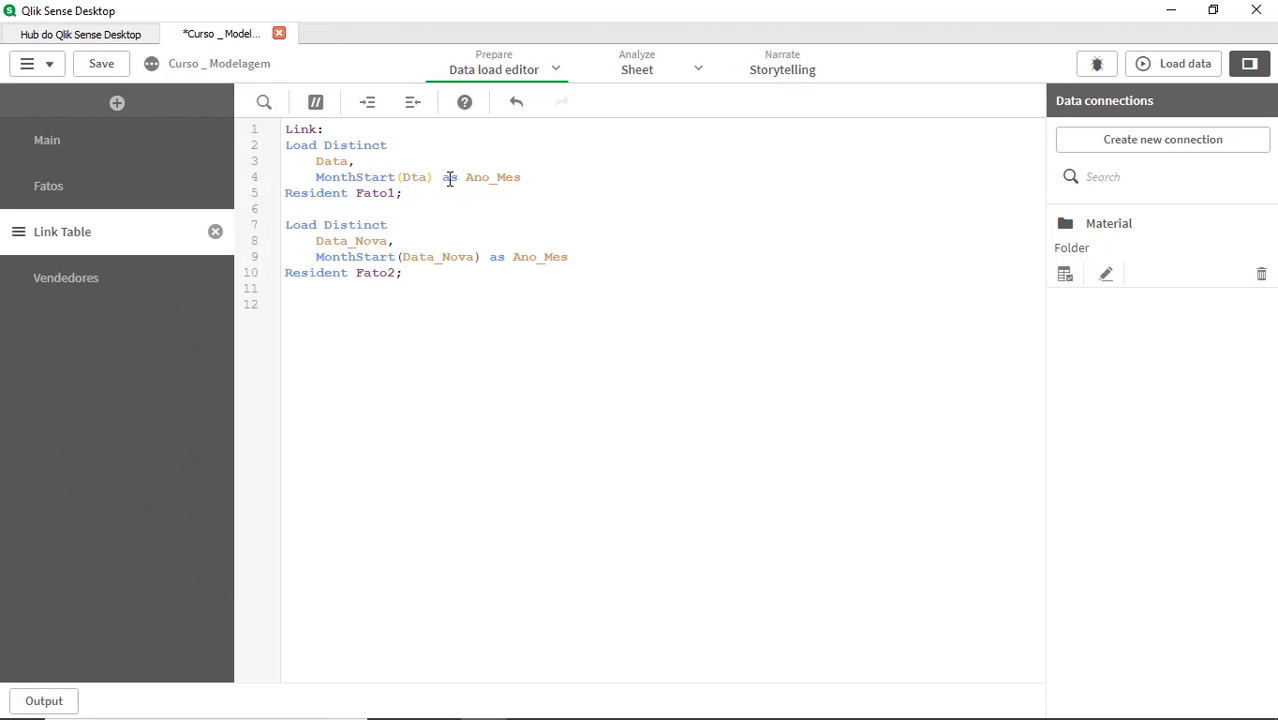
key("BackSpace")
key("BackSpace")
type("ata")
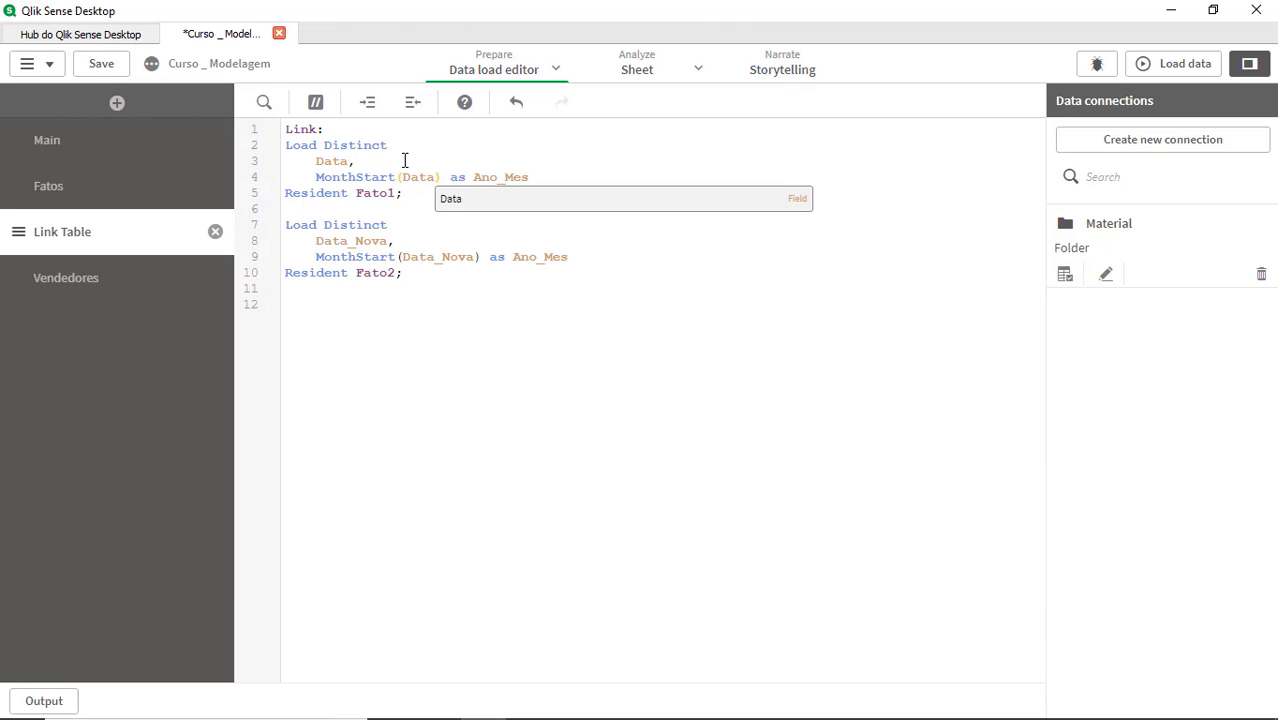
Step: Add Agrupamento, Setor and Vendedor_id after Ano_Mes in the Fato1 resident load, copying them from the AutoNumberHash128 arguments in Fatos
key("End")
type(",")
key("Return")
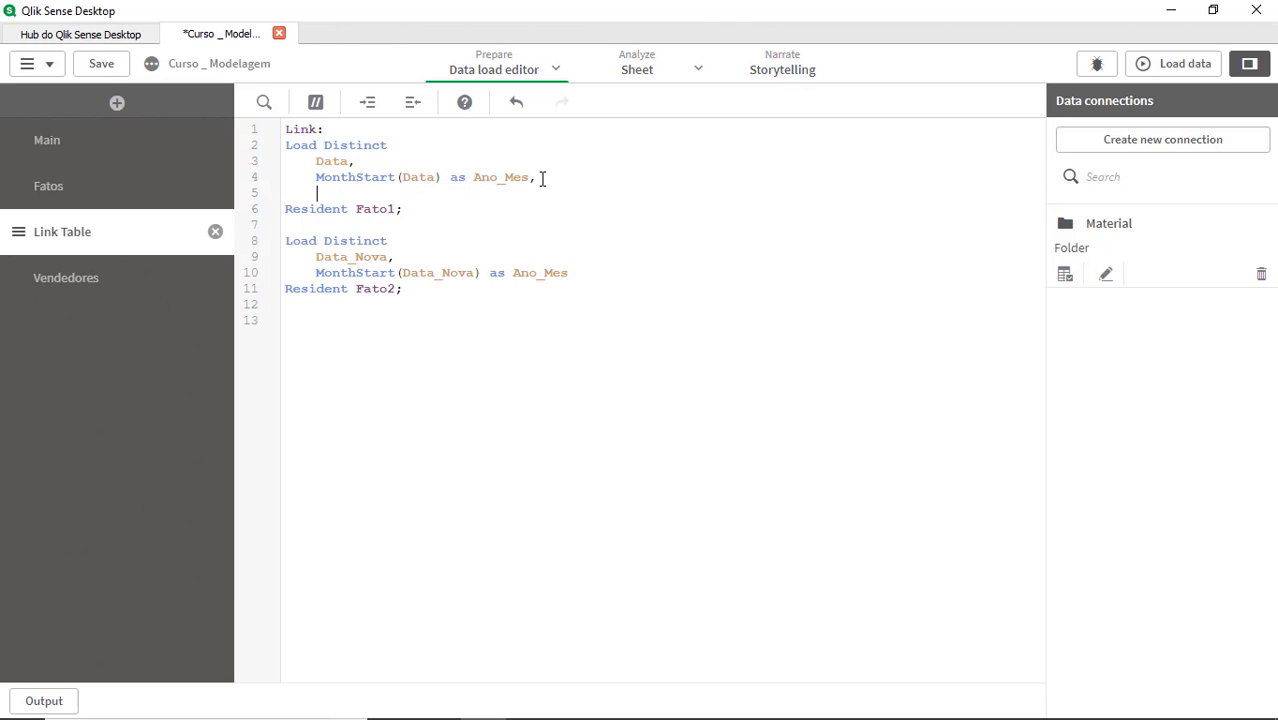
left_click(87, 190)
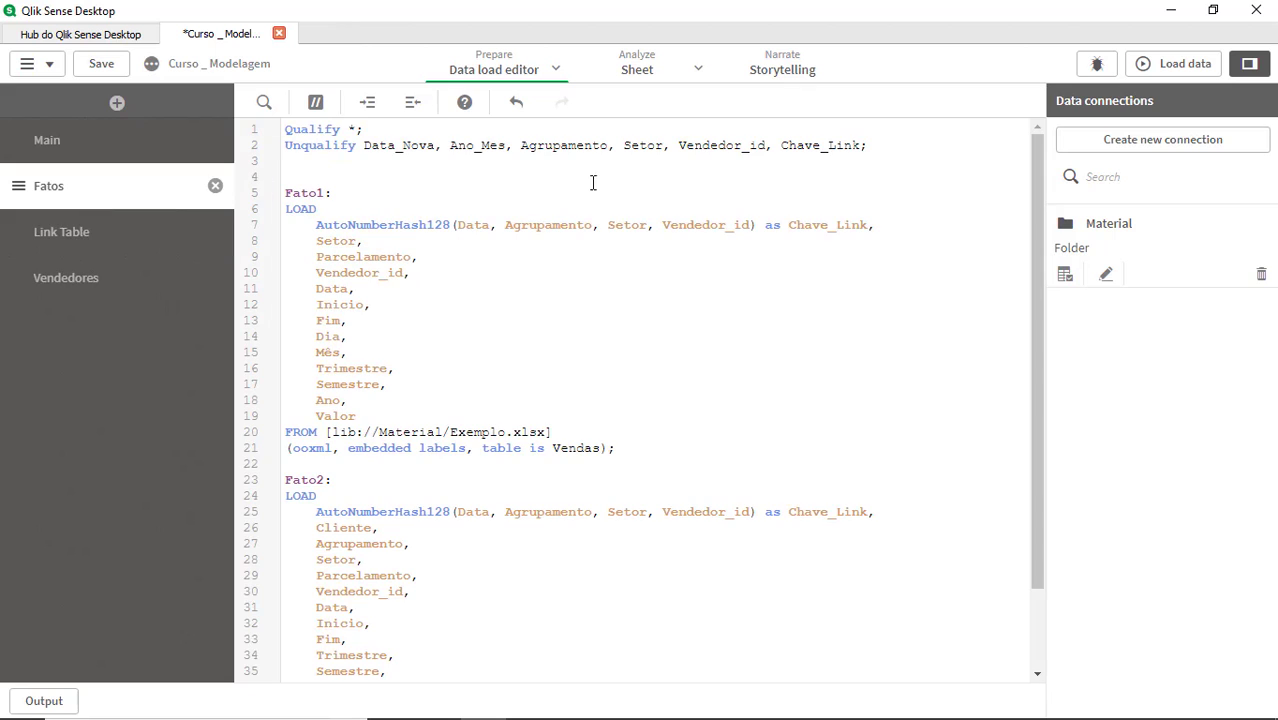
left_click_drag(520, 221, 752, 228)
key("ctrl+c")
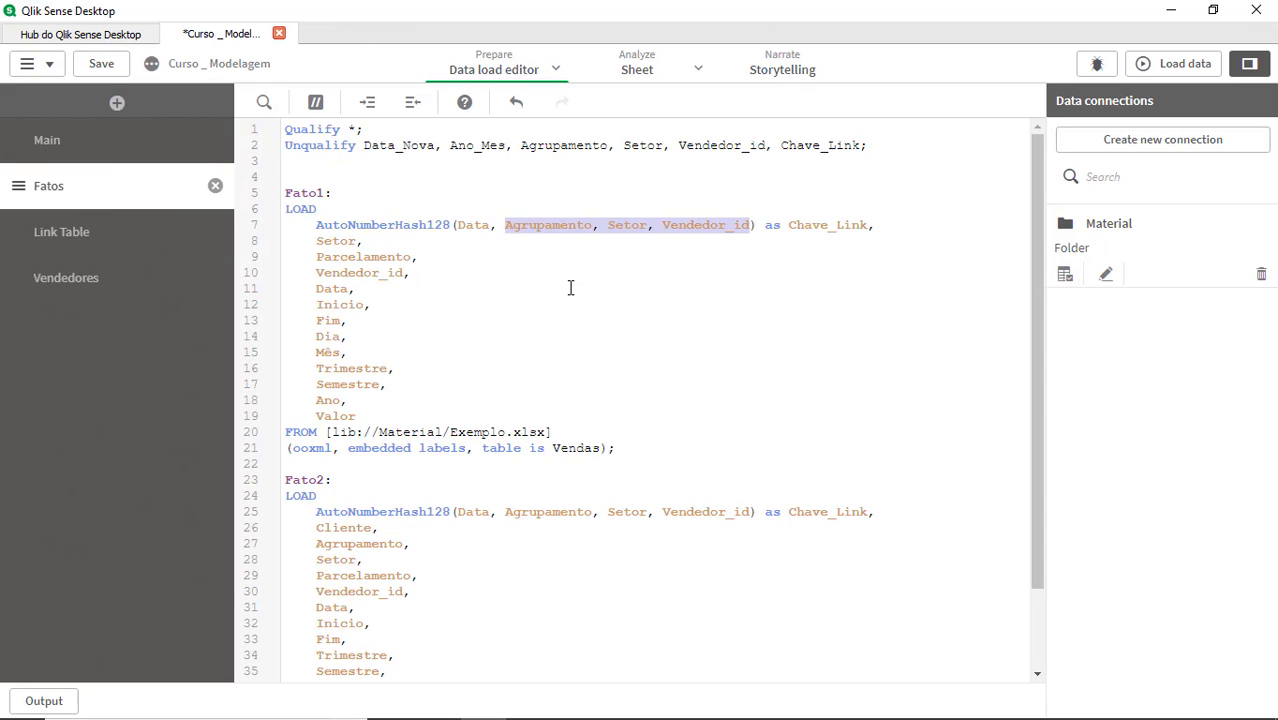
left_click(86, 236)
left_click(361, 194)
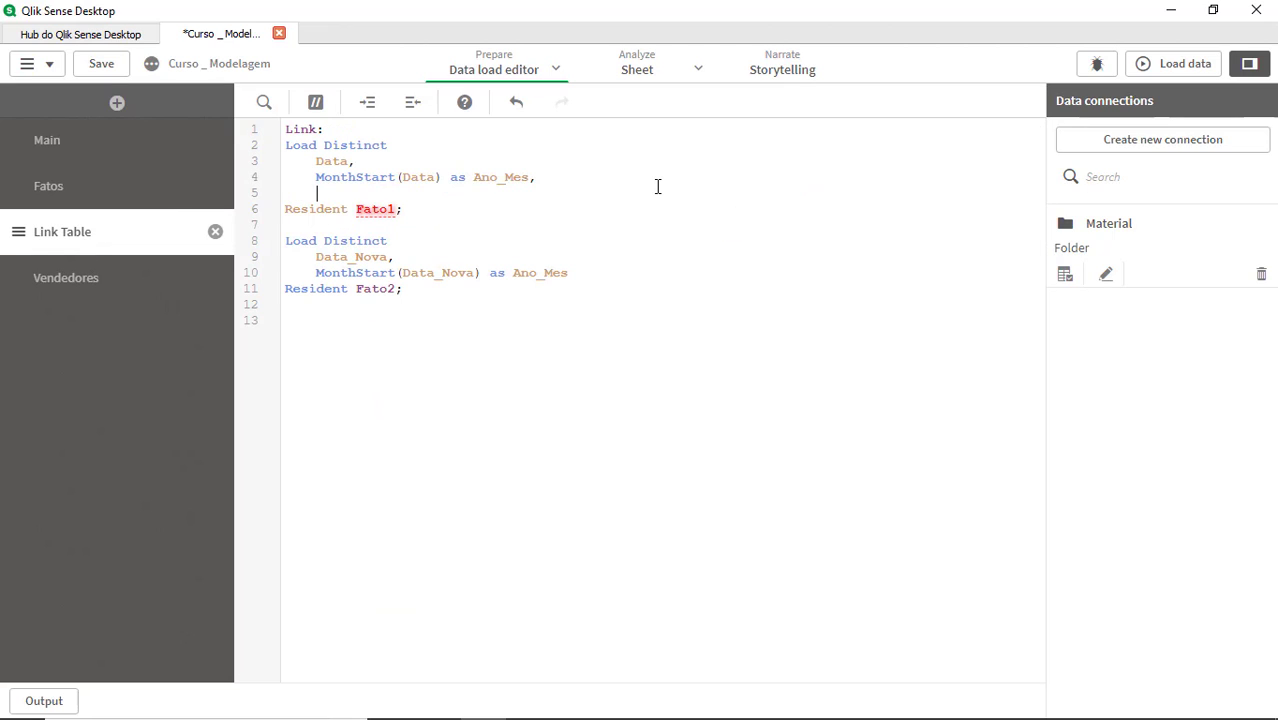
key("ctrl+v")
Step: Split Agrupamento, Setor and Vendedor_id onto separate lines in the Fato1 resident load
left_click(412, 196)
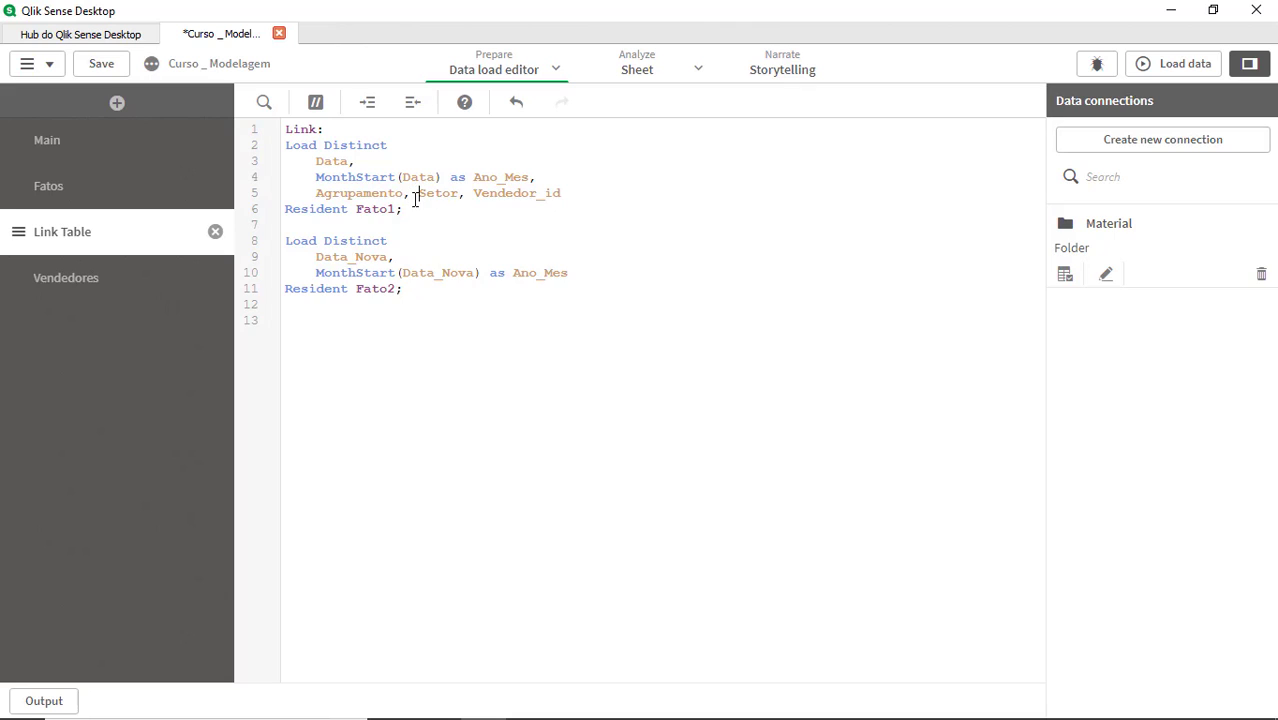
key("Return")
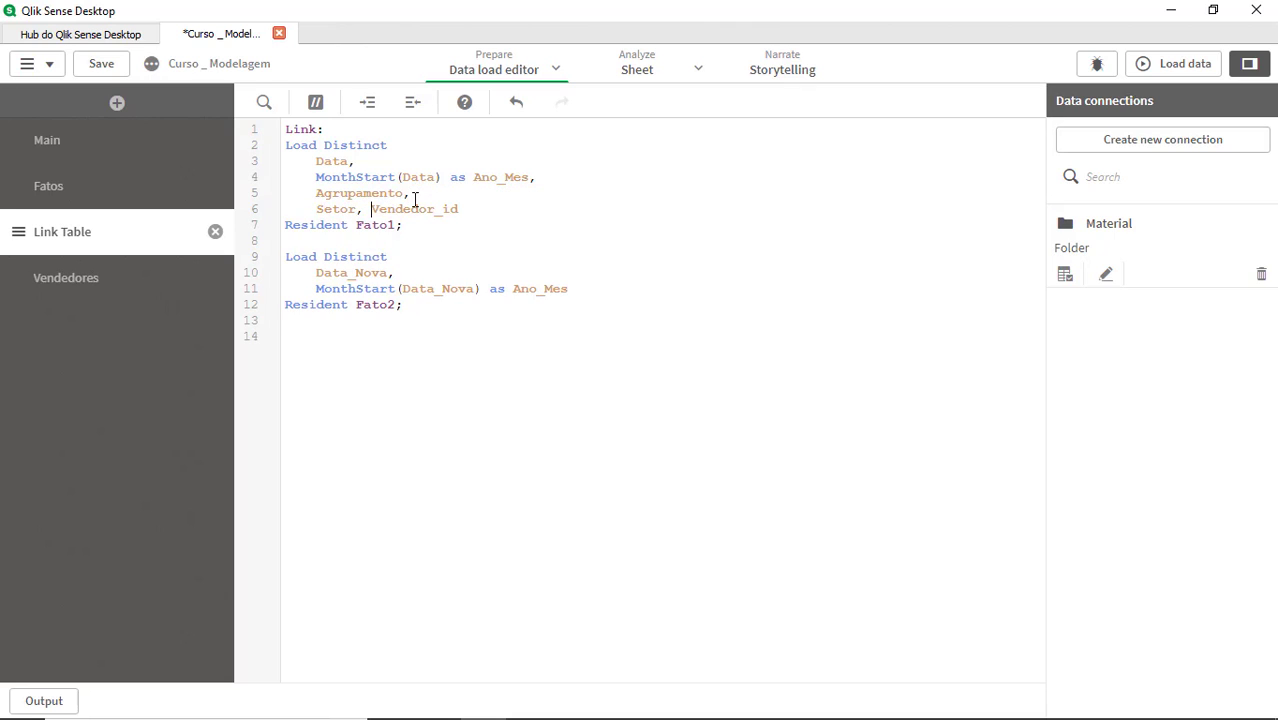
key("Return")
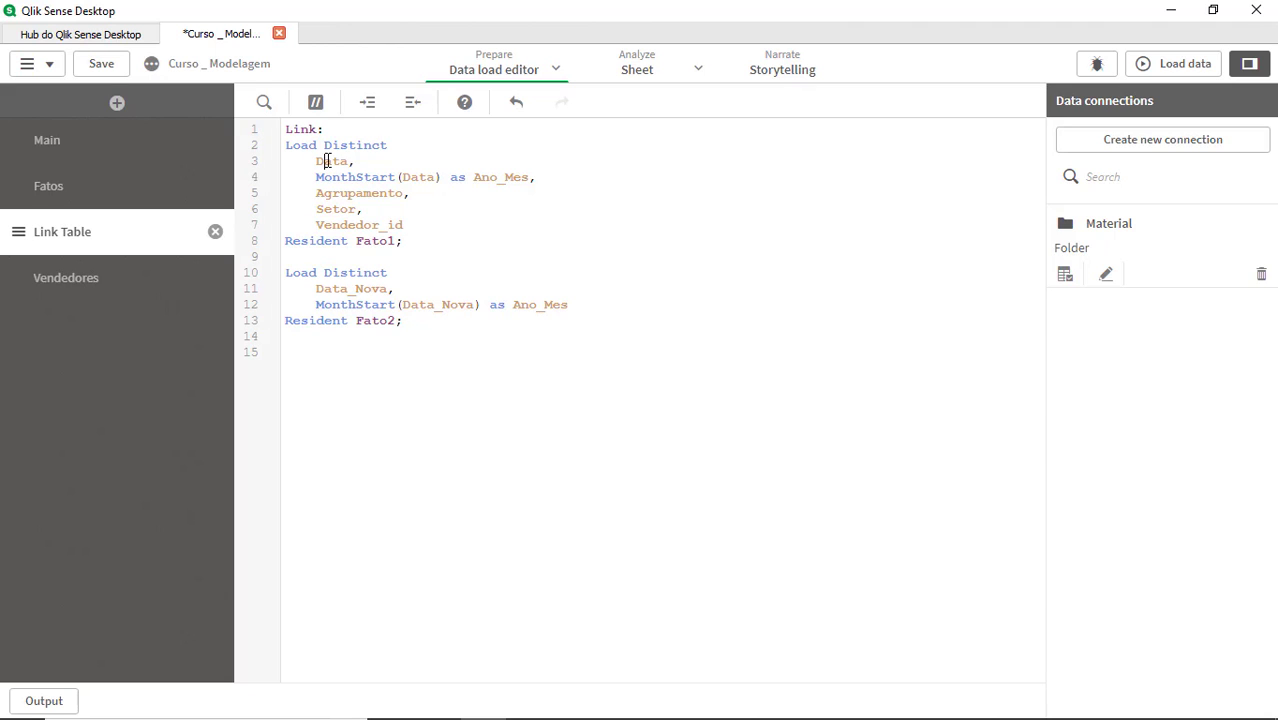
Step: Insert Chave_Link, copied from the Fatos section, as the first field of the Fato1 resident load, followed by a comma
key("Return")
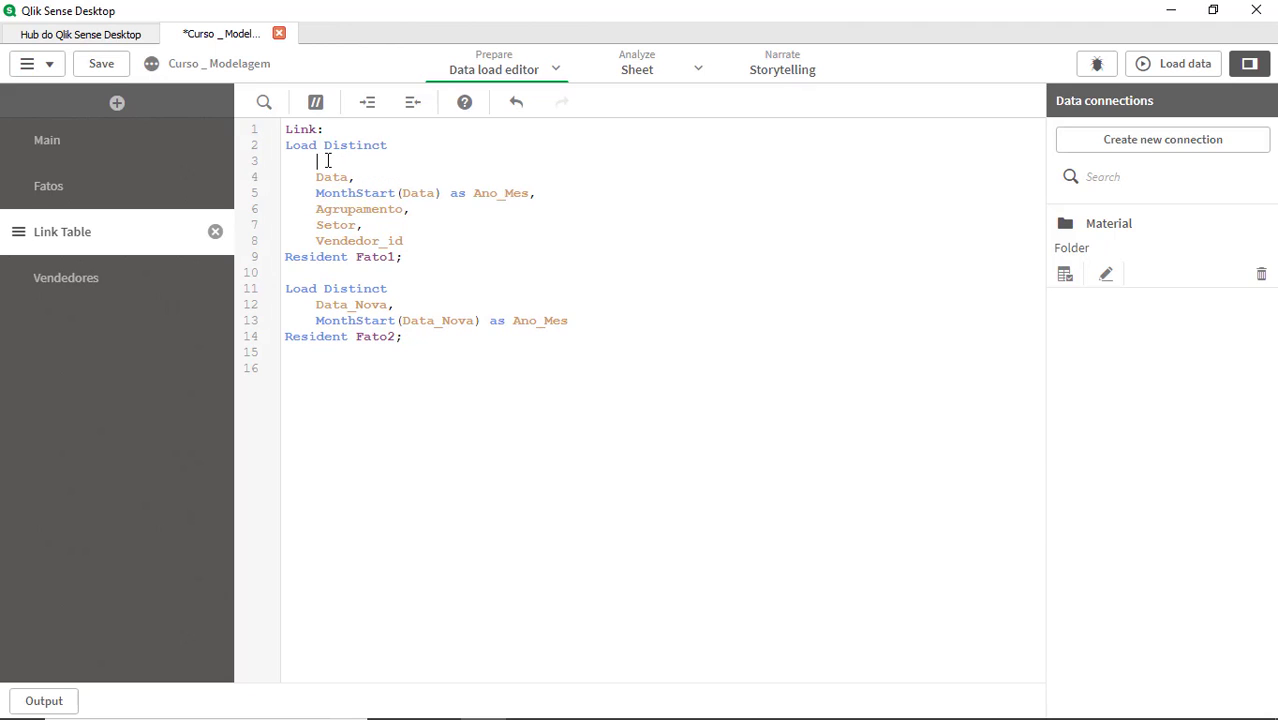
left_click(114, 192)
double_click(802, 225)
key("ctrl+c")
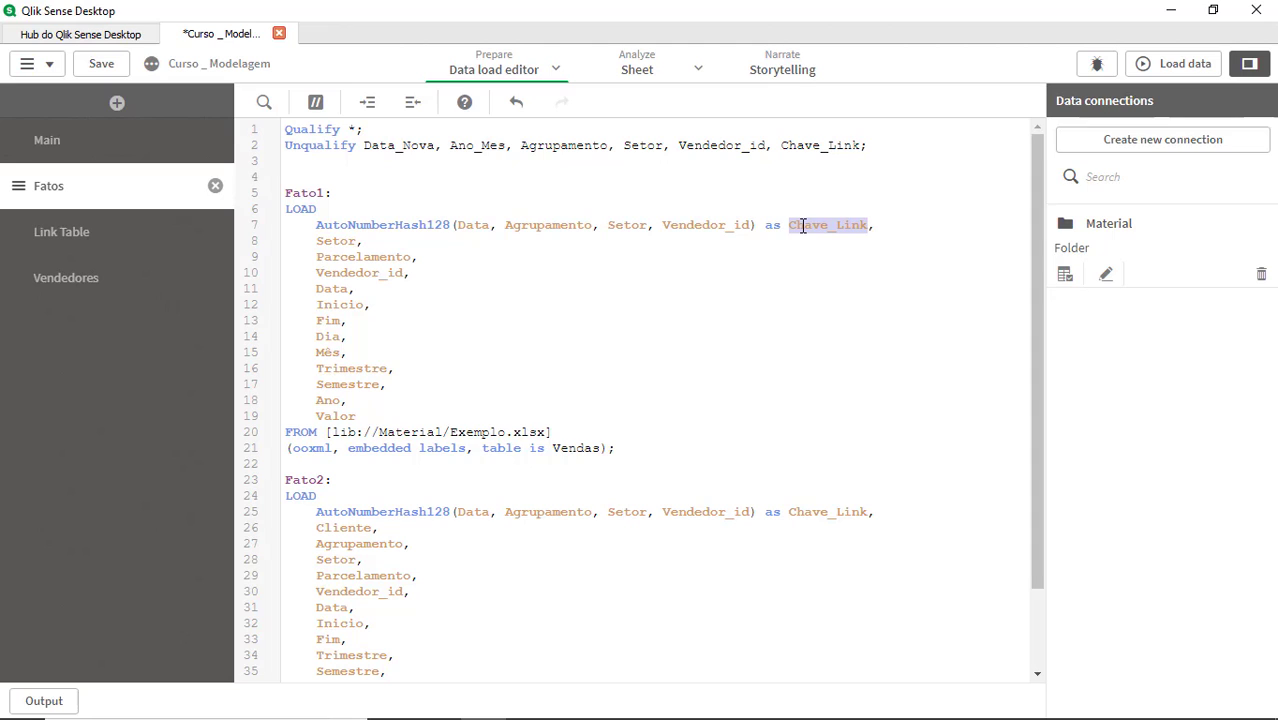
left_click(75, 242)
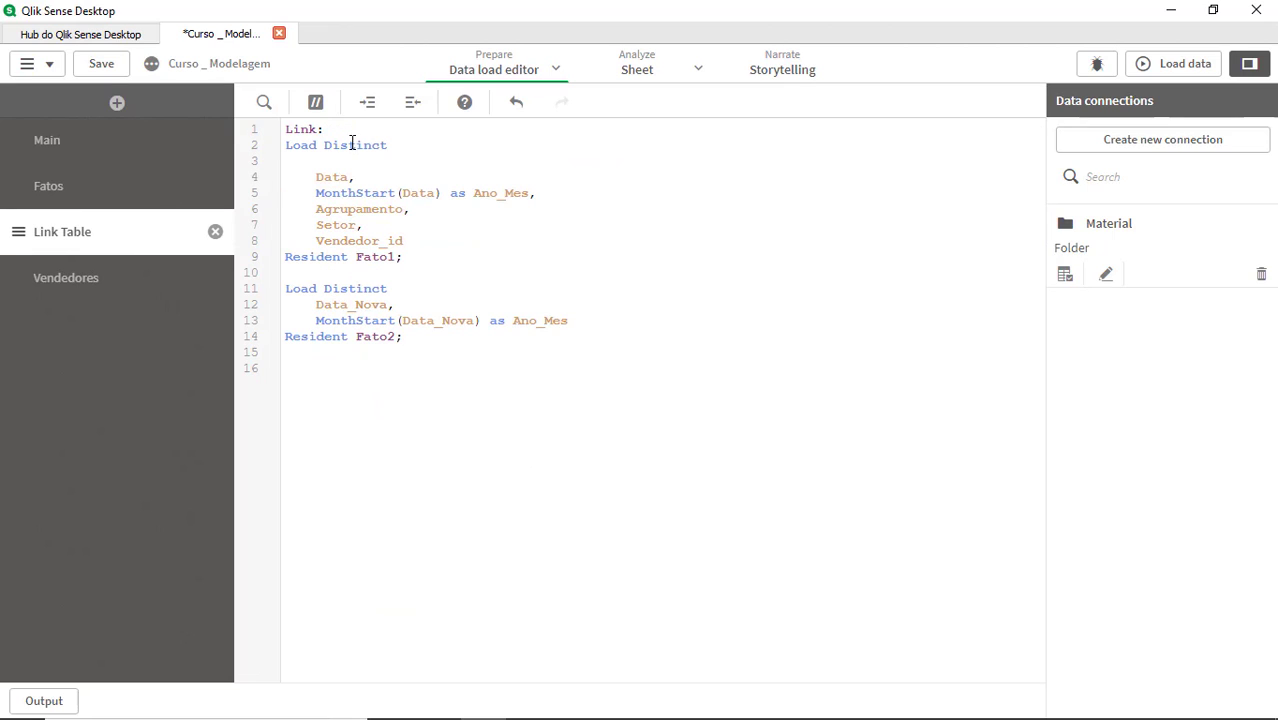
left_click(341, 163)
key("ctrl+v")
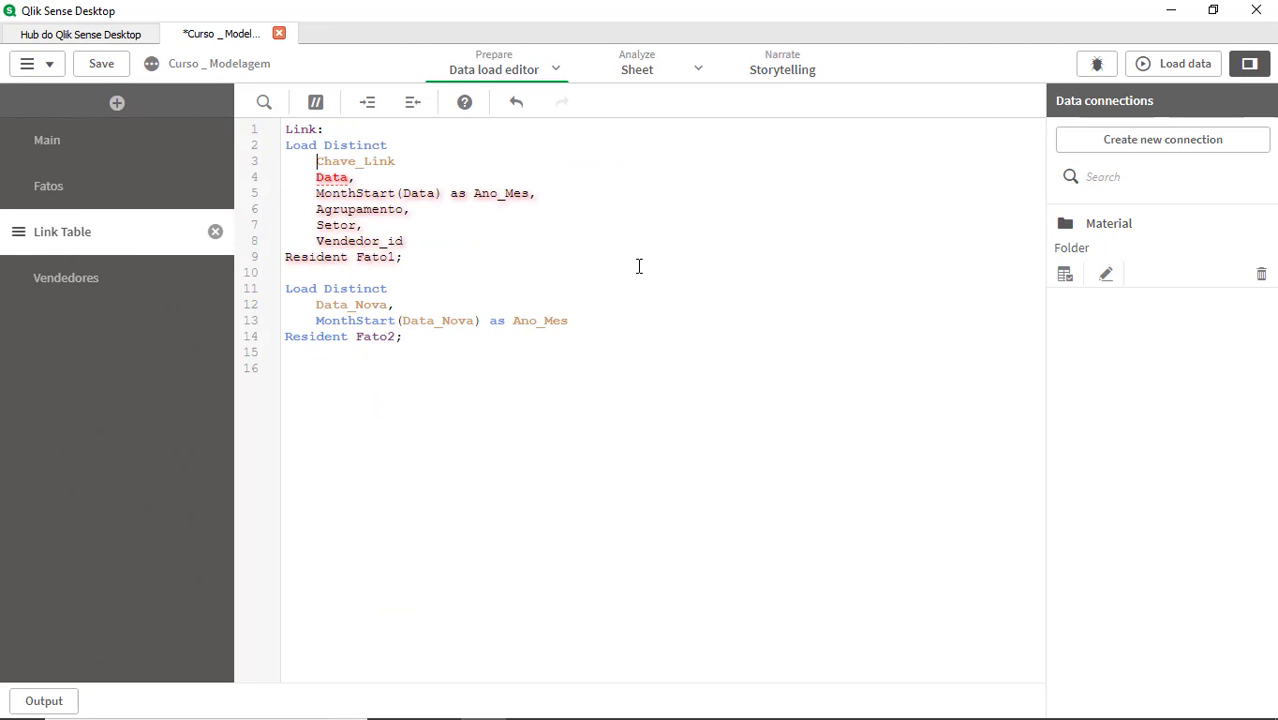
key("End")
type(",")
Step: Replace the second load's field list and Resident clause with a copy of the Fato1 load's, changing the resident table to Fato2
key("Home")
key("shift+Down")
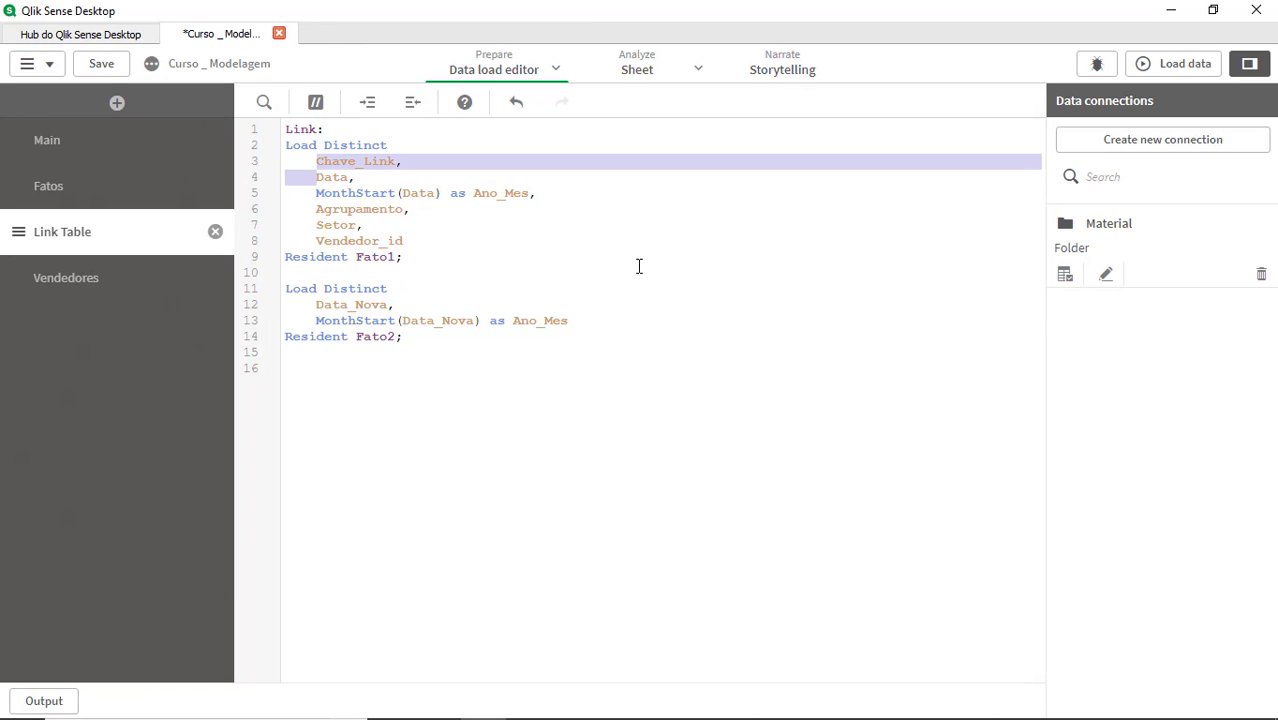
key("shift+Down")
key("shift+Down")
key("shift+Down")
key("shift+Down")
key("shift+Down")
key("shift+End")
key("ctrl+c")
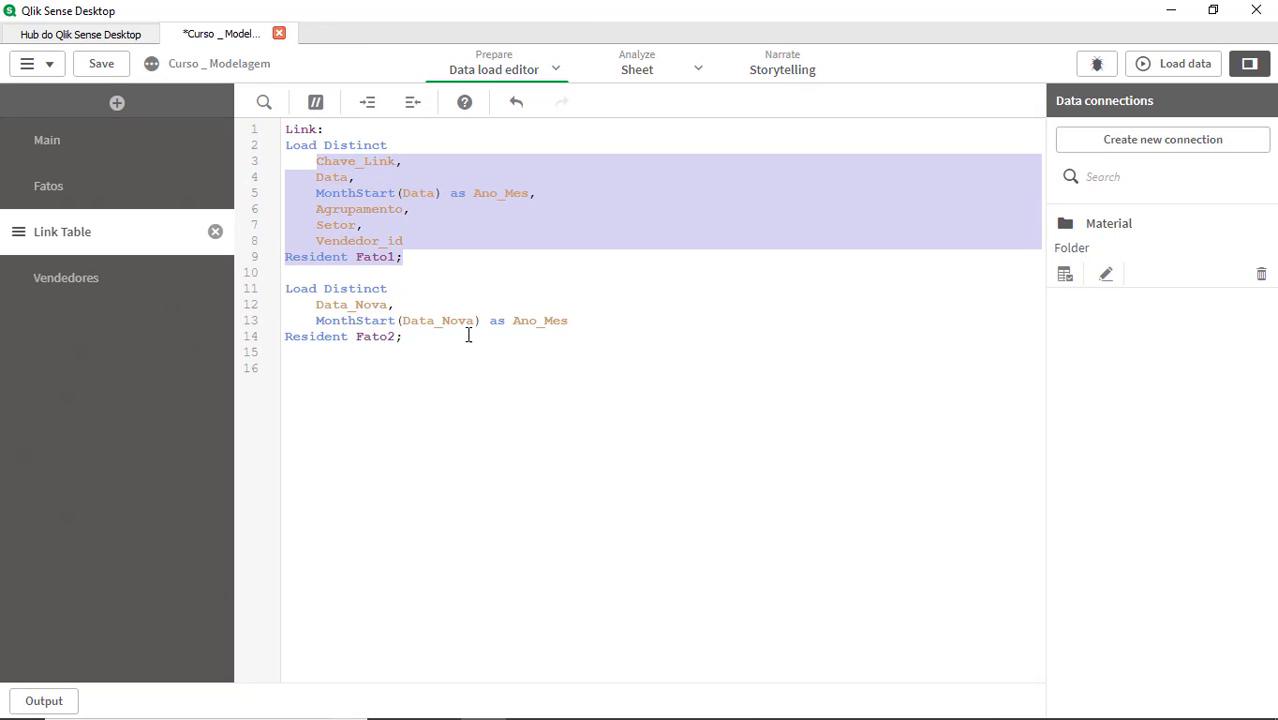
left_click(434, 300)
key("shift+Down")
key("shift+Down")
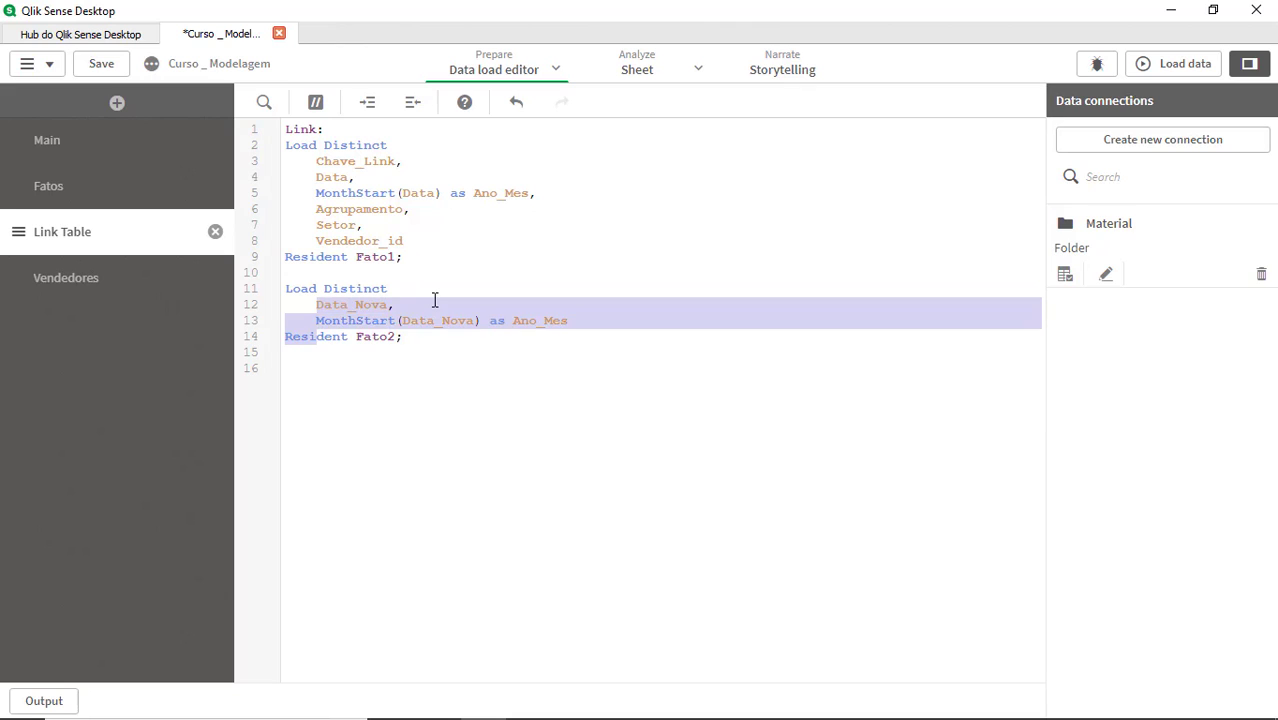
key("shift+End")
key("ctrl+v")
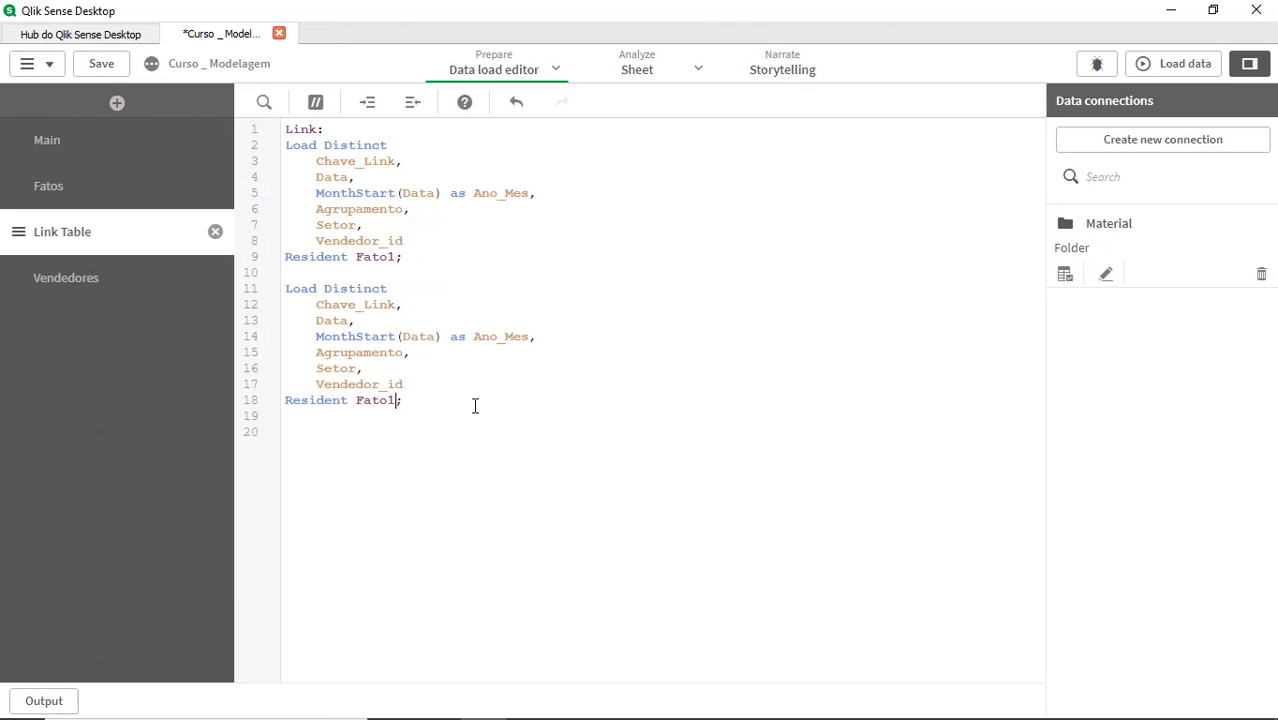
left_click(517, 367)
Step: Compare the key fields across the Vendedores, Link Table and Fatos sections, especially Vendedor_id and the Fato2 field list
left_click(110, 283)
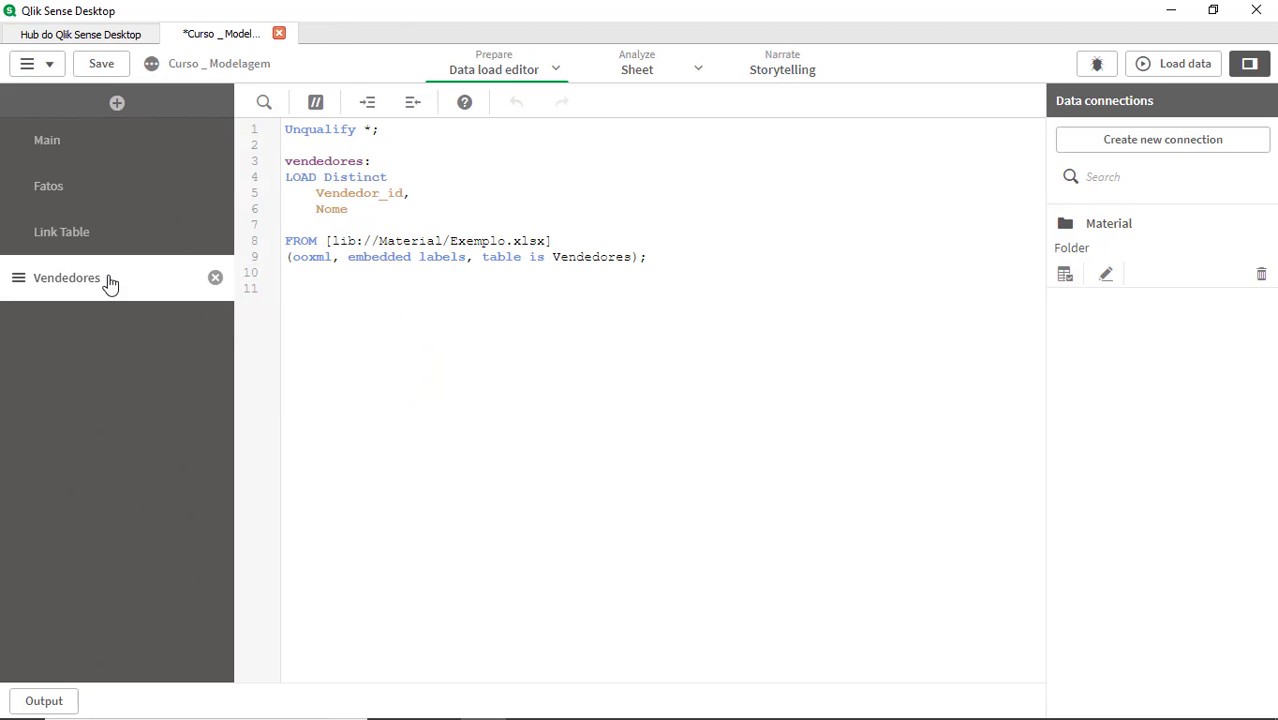
double_click(396, 193)
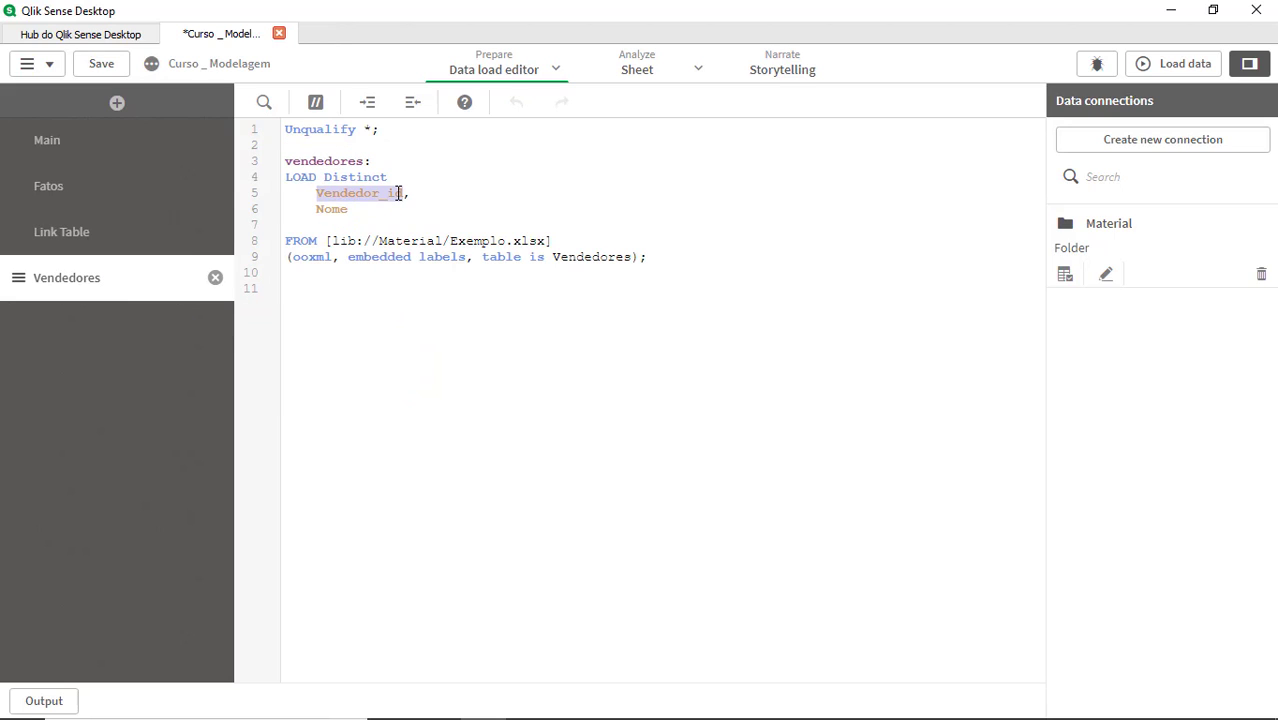
left_click(100, 238)
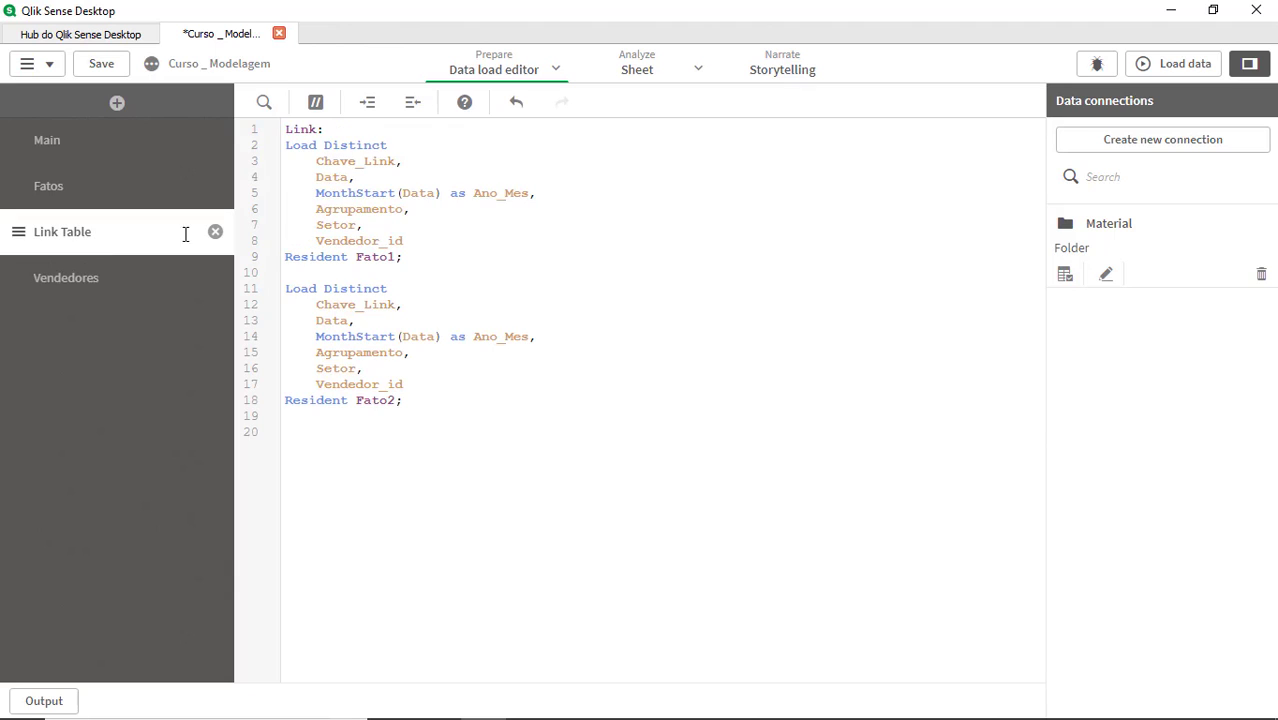
double_click(381, 384)
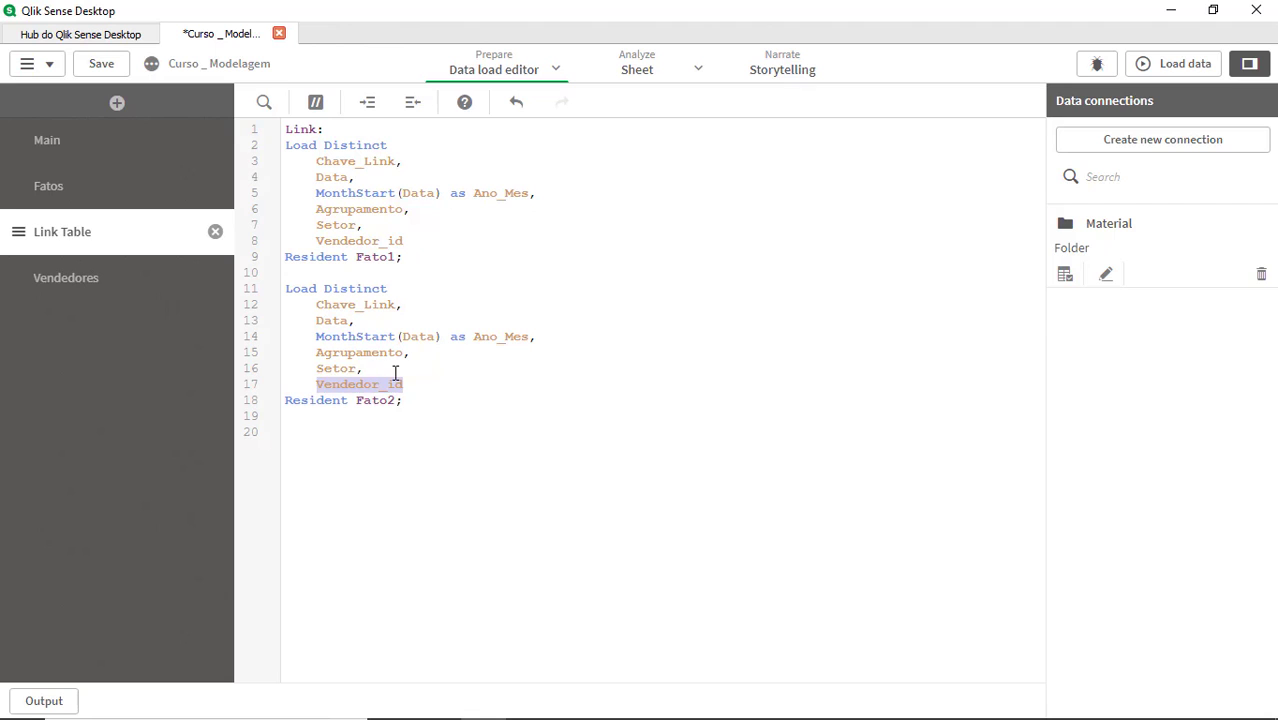
left_click_drag(393, 370, 328, 318)
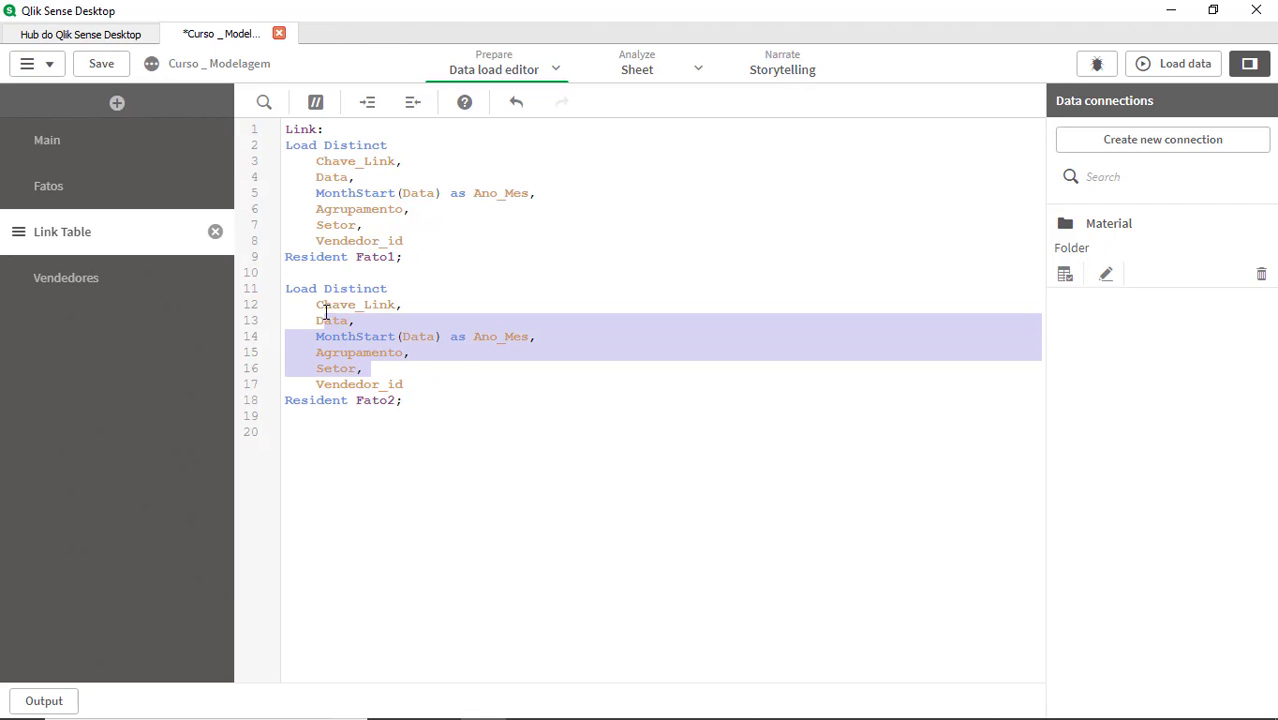
left_click(88, 194)
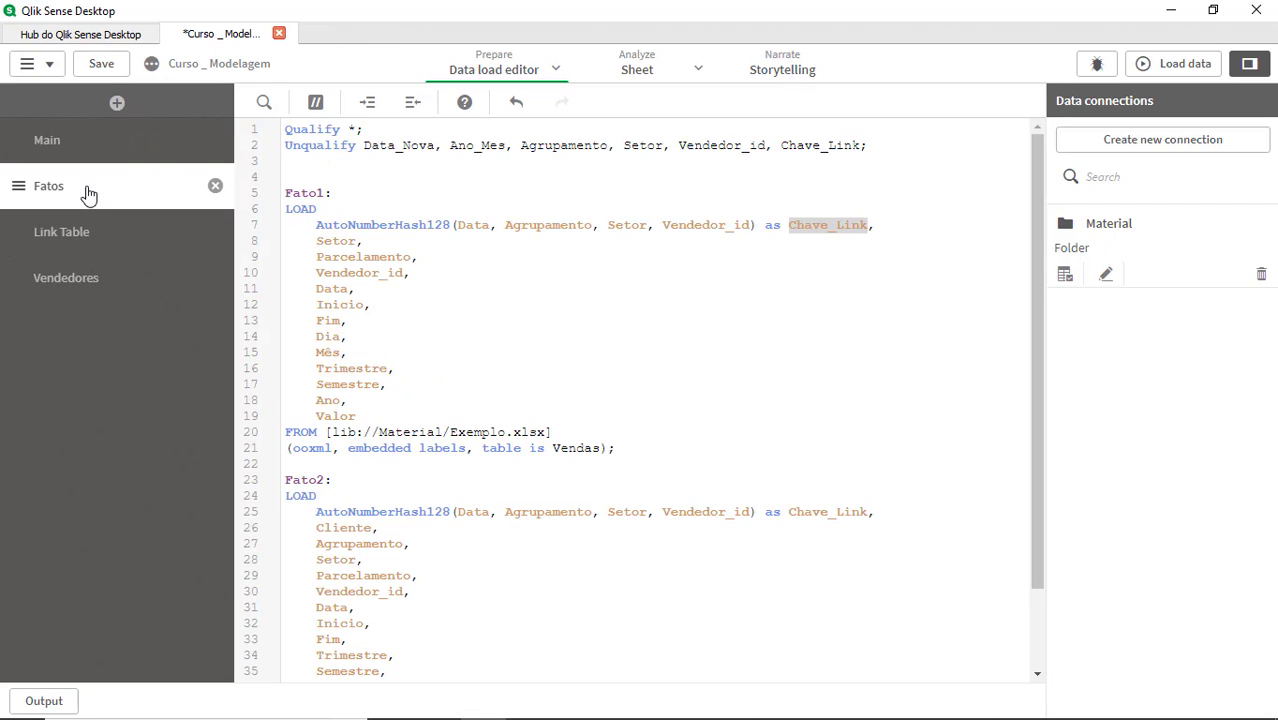
scroll(394, 371, "down", 2)
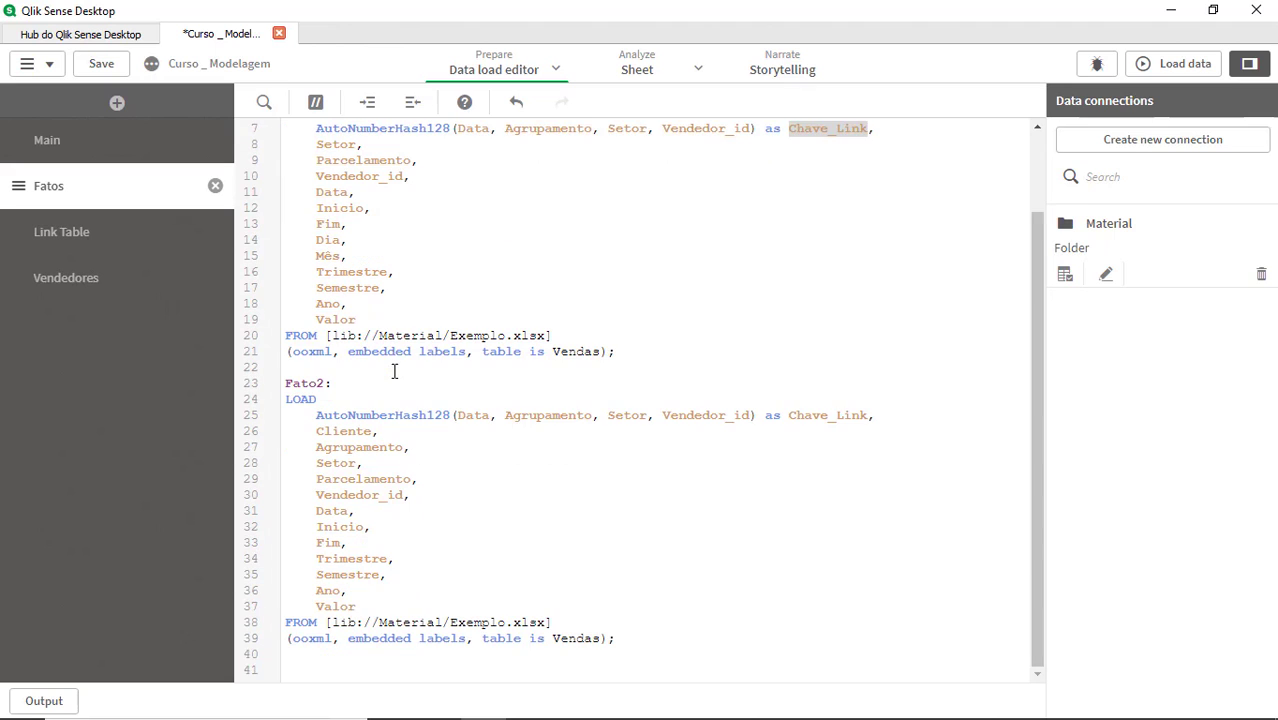
left_click(123, 280)
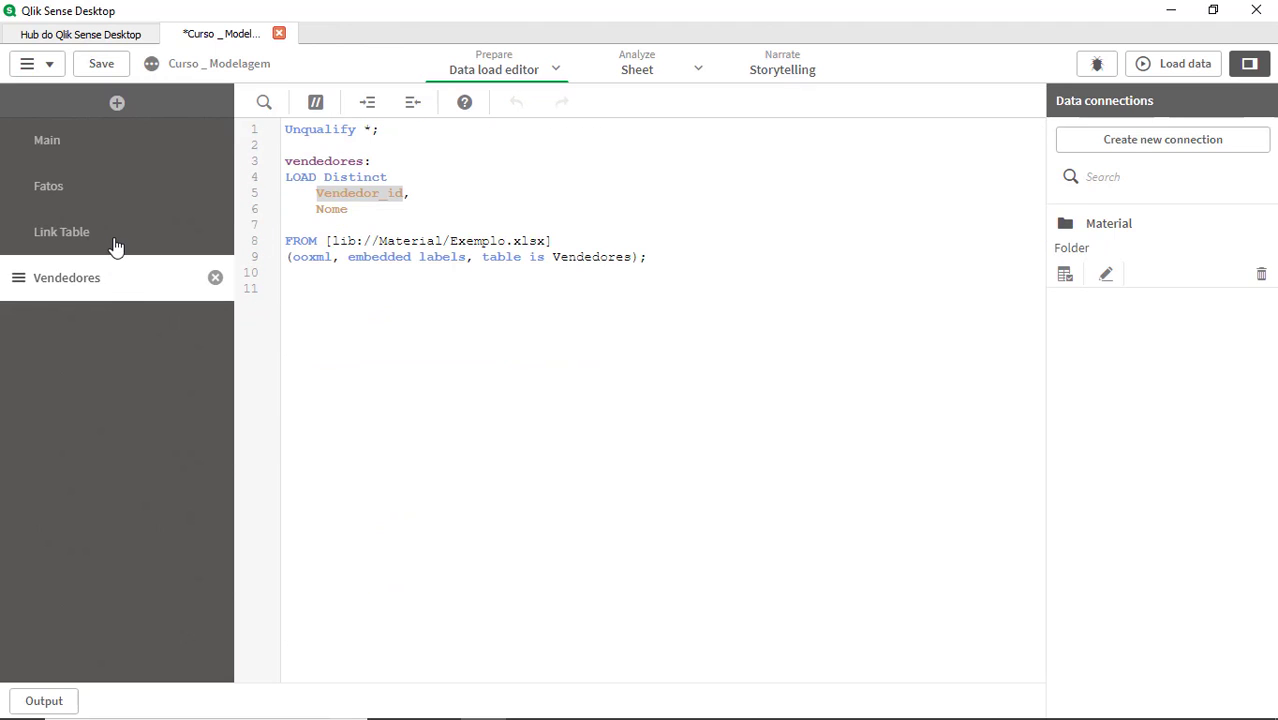
left_click(115, 240)
Step: Add a Drop Fields … From template statement below the Fato2 resident load
left_click(397, 494)
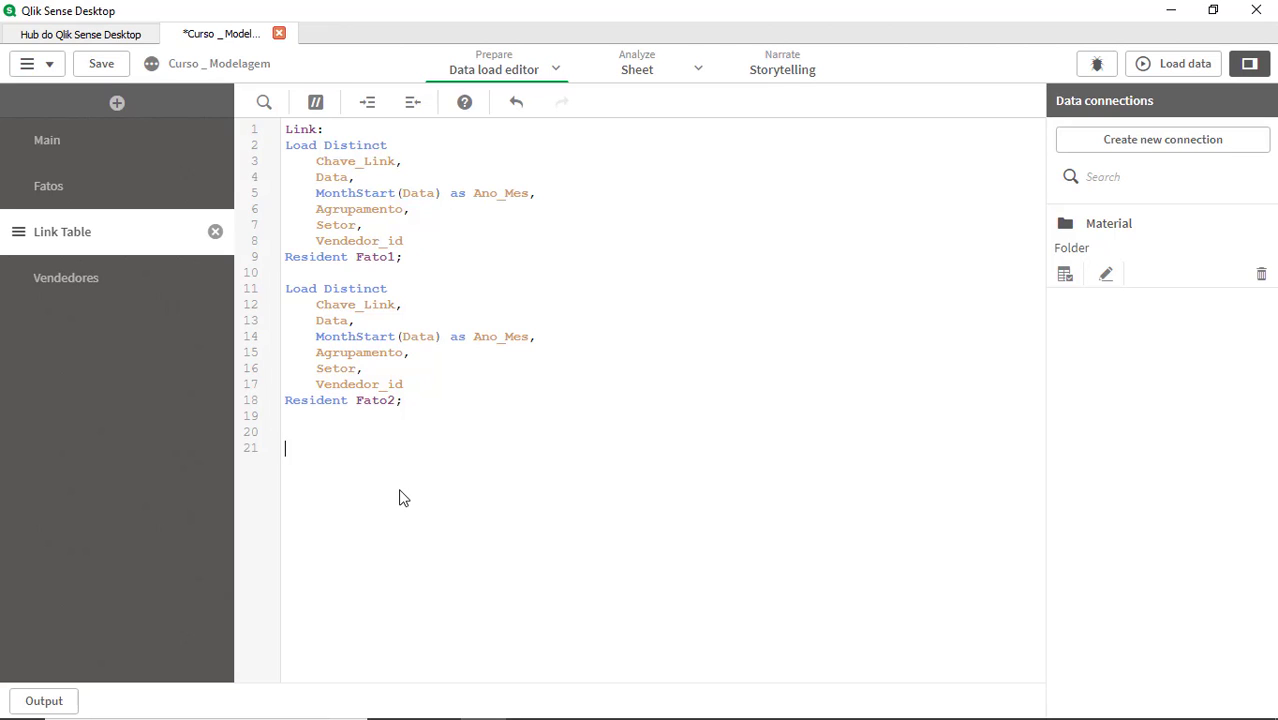
type("Drop ta")
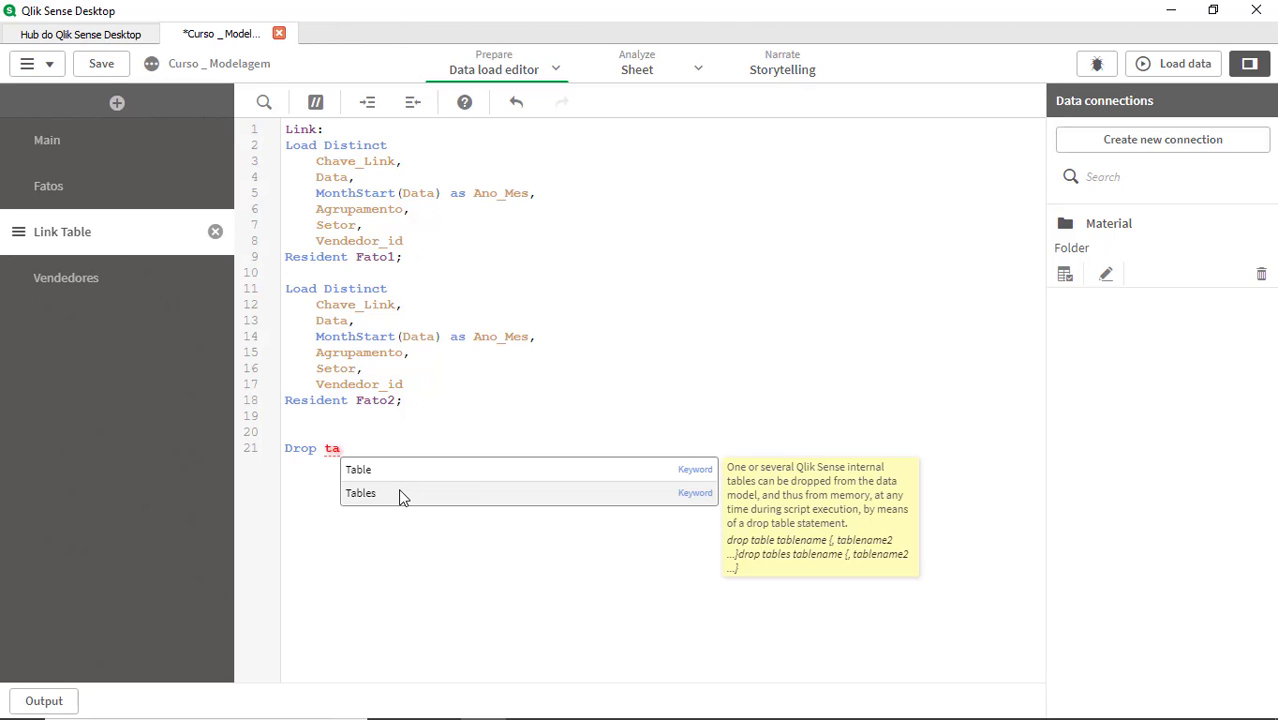
key("Up")
key("BackSpace")
key("BackSpace")
key("BackSpace")
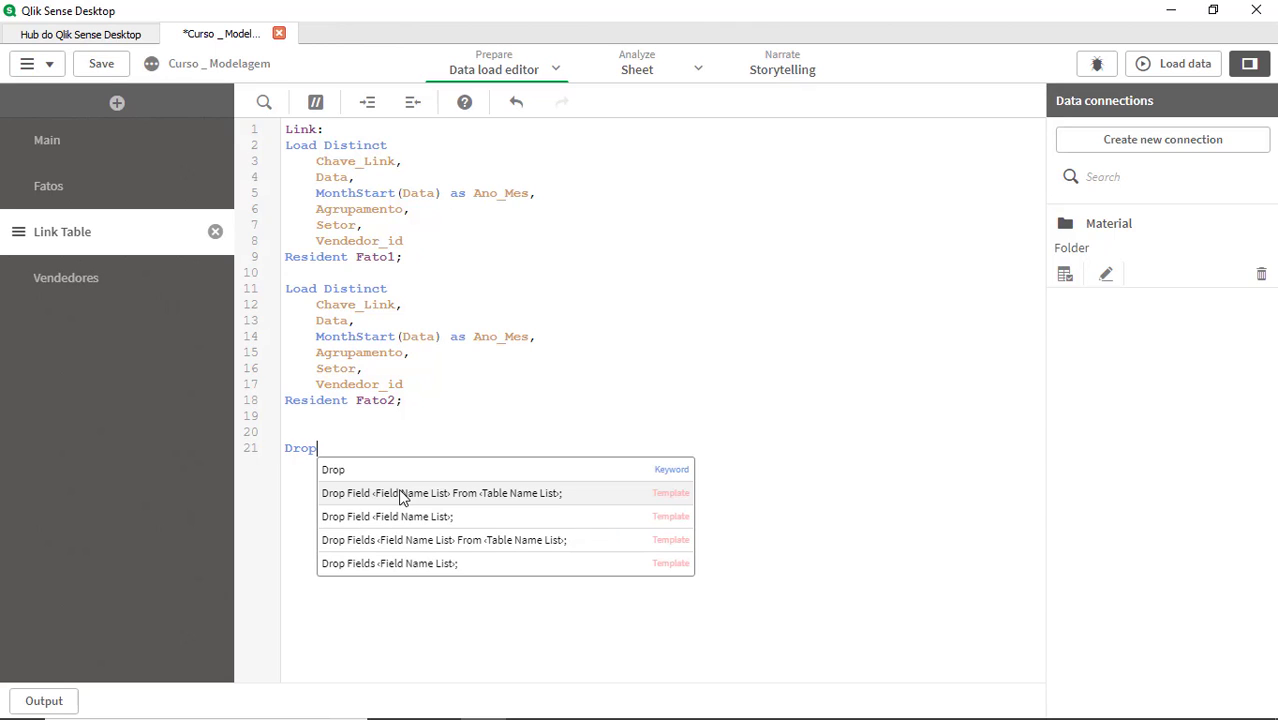
type("fi")
key("Up")
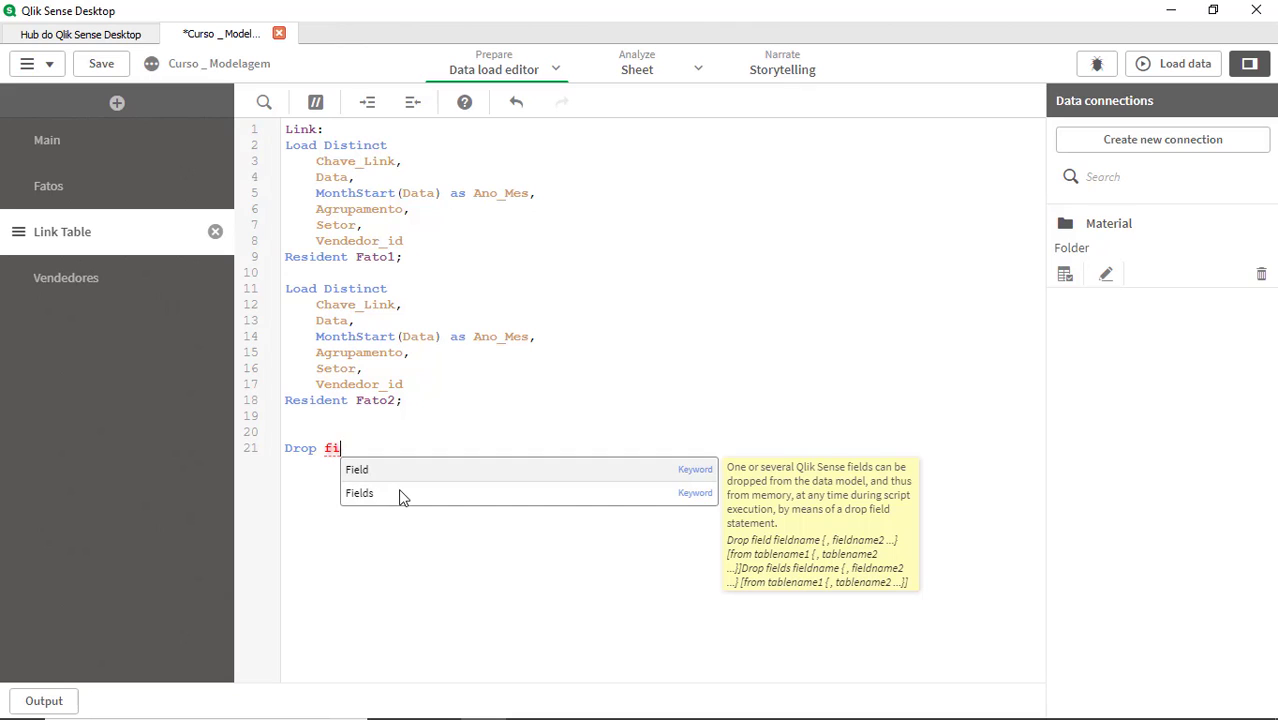
key("Down")
key("Return")
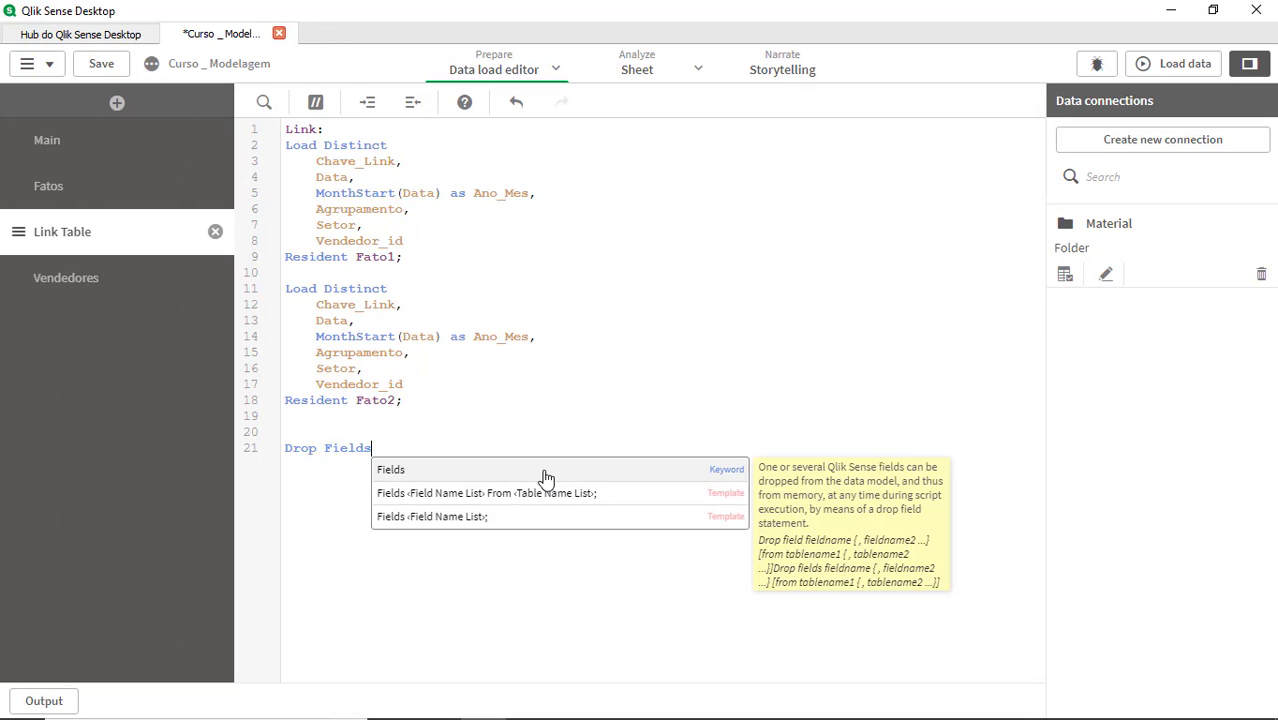
key("Return")
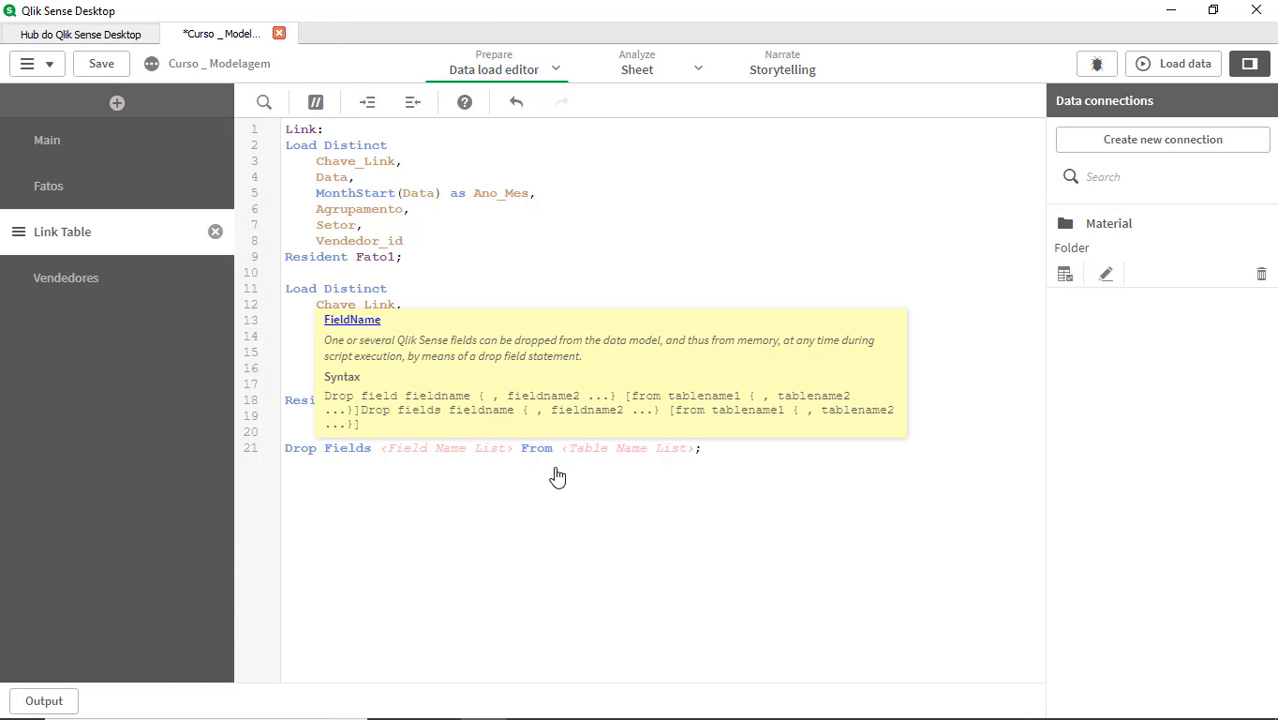
Step: Fill the Drop Fields field list with the fields from Data to Vendedor_id, copied from the Fato1 resident load
left_click(390, 165)
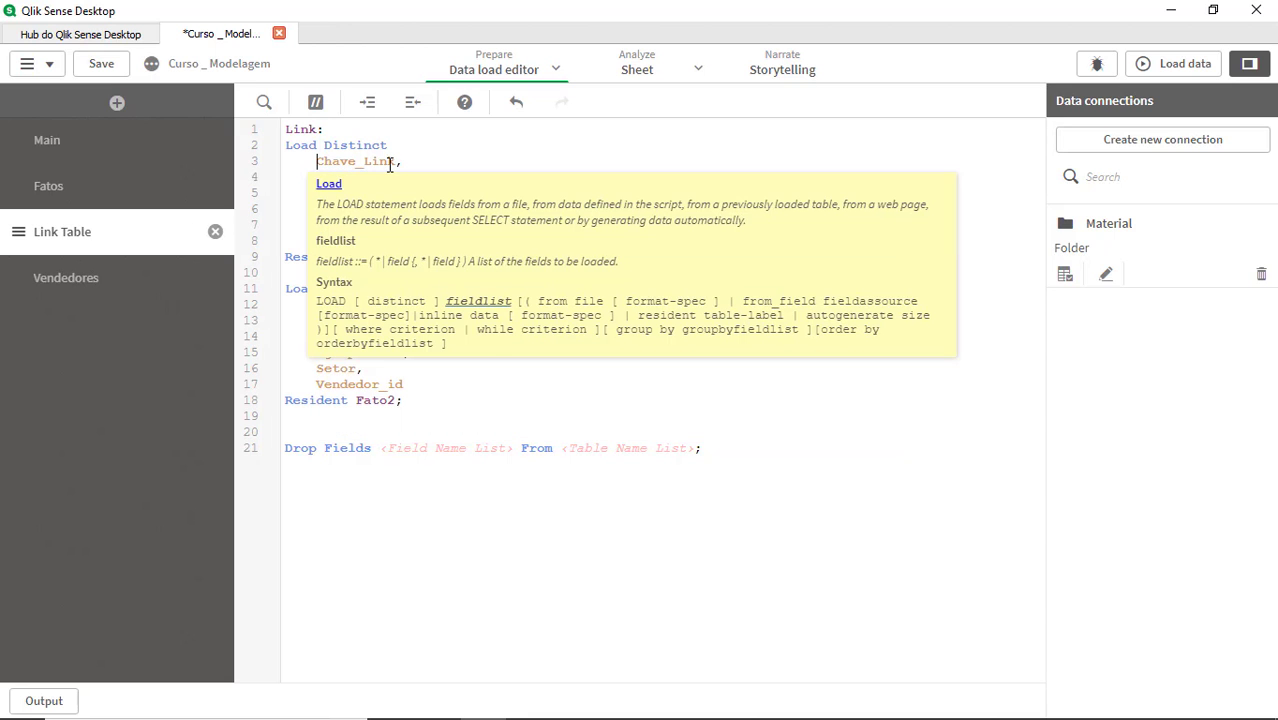
key("shift+Down")
key("shift+Down")
key("shift+Down")
key("shift+Down")
key("shift+Down")
key("ctrl+c")
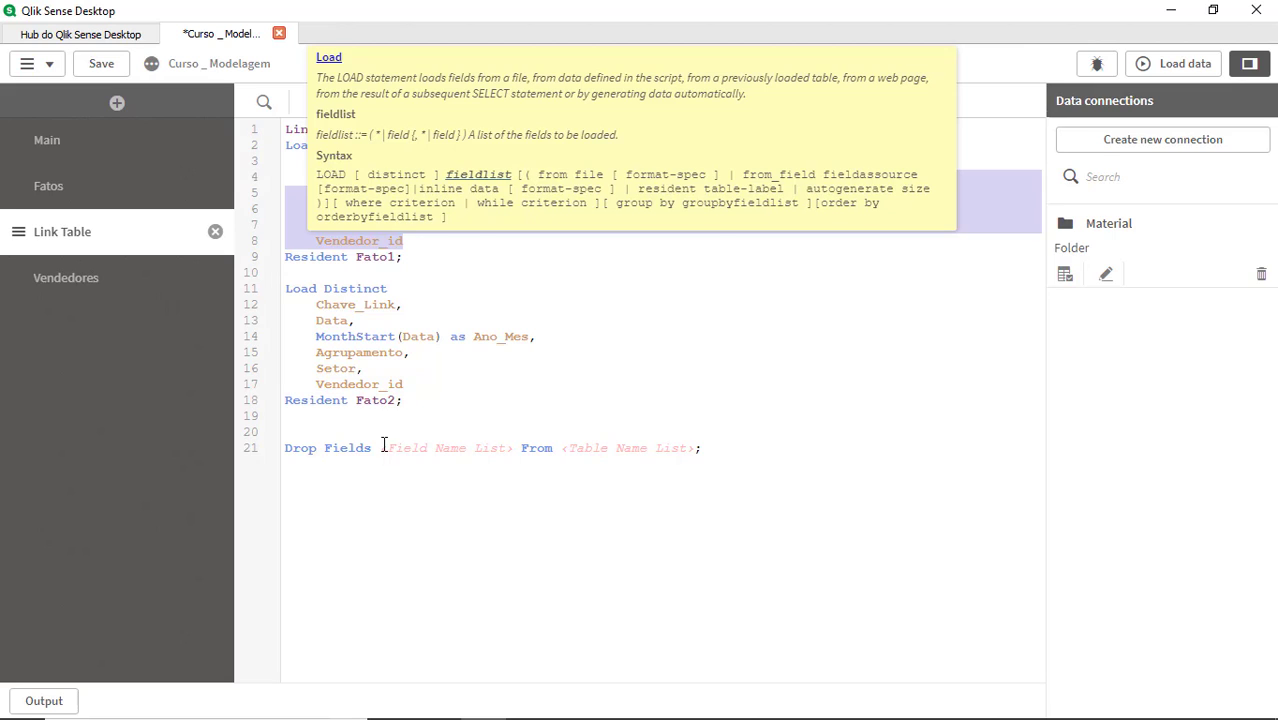
left_click(383, 447)
key("ctrl+v")
Step: Remove the MonthStart(Data) as Ano_Mes line from the Drop Fields statement
left_click(434, 452)
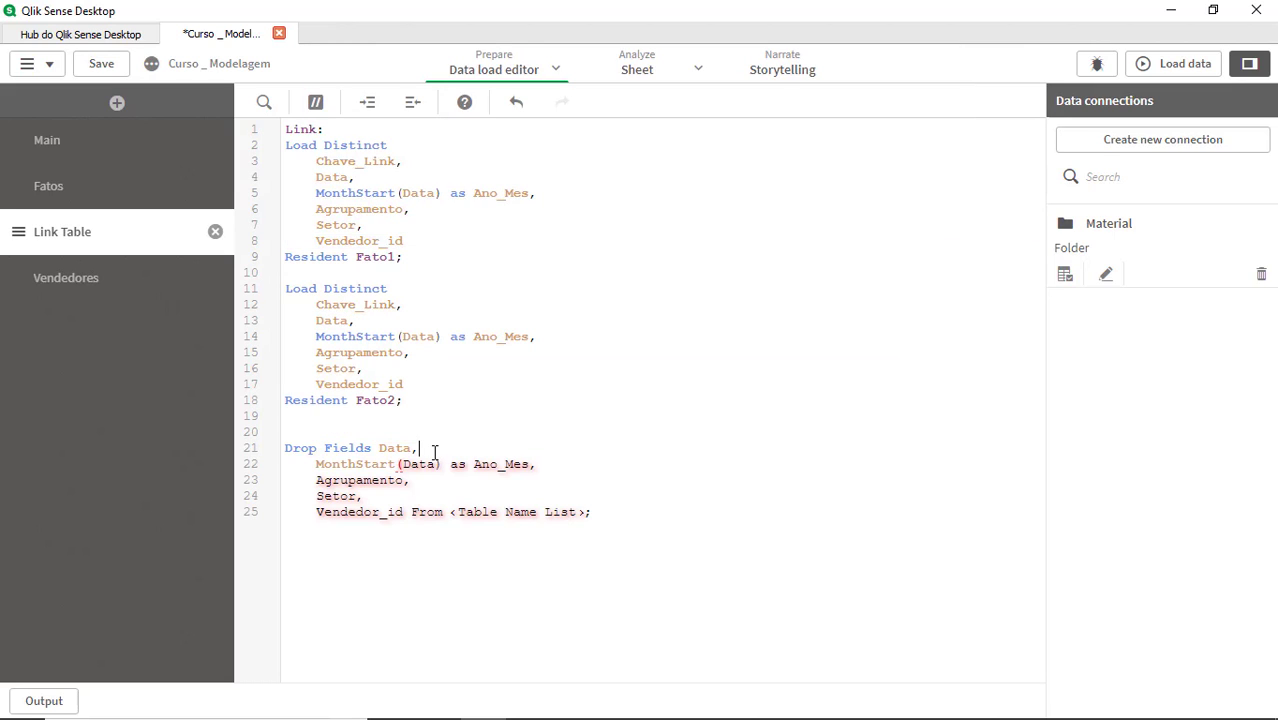
key("Home")
key("shift+End")
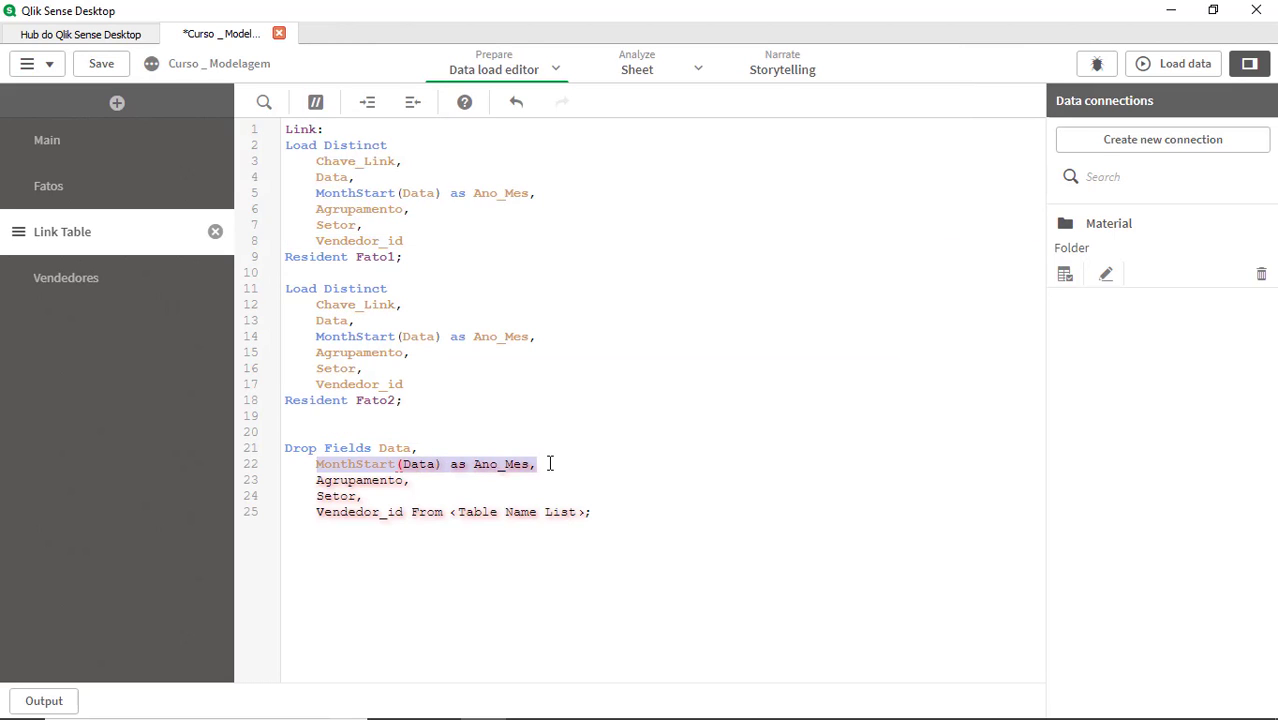
key("Delete")
key("shift+Down")
key("shift+Home")
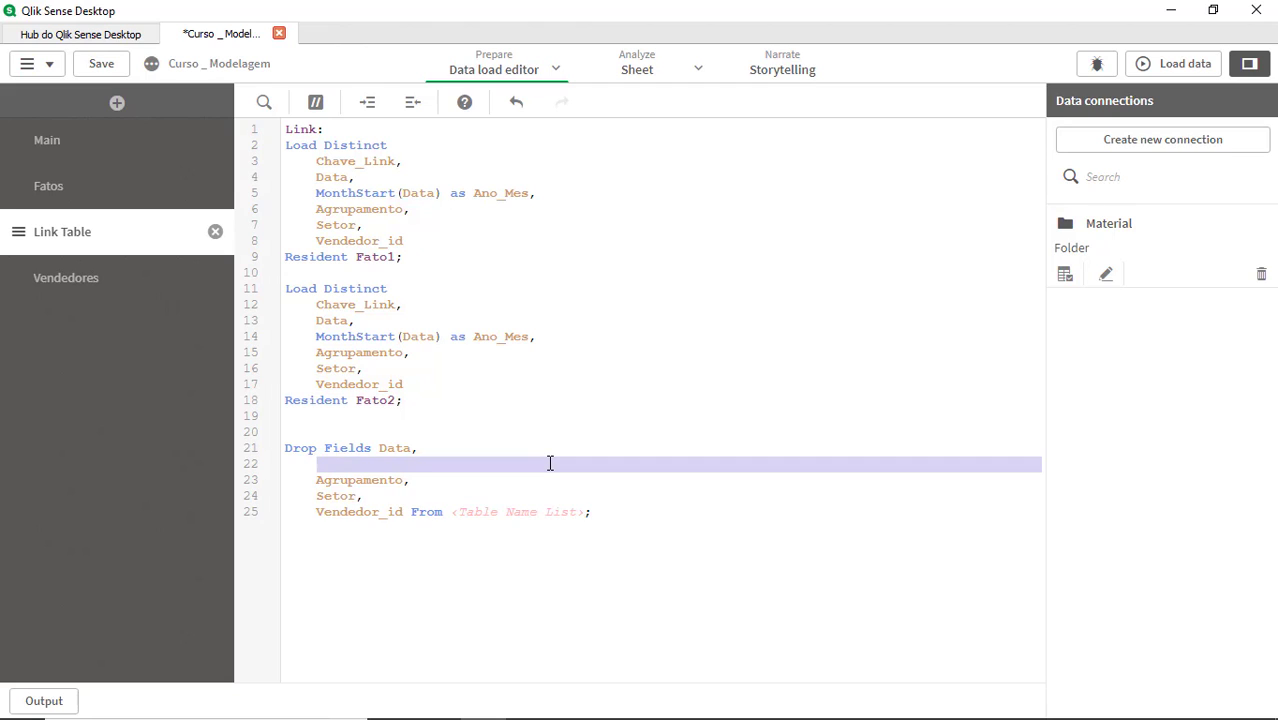
key("Delete")
Step: Join Agrupamento, Setor and Vendedor_id onto the Drop Fields line after Data, with a single space after each comma
key("shift+Home")
key("Delete")
key("BackSpace")
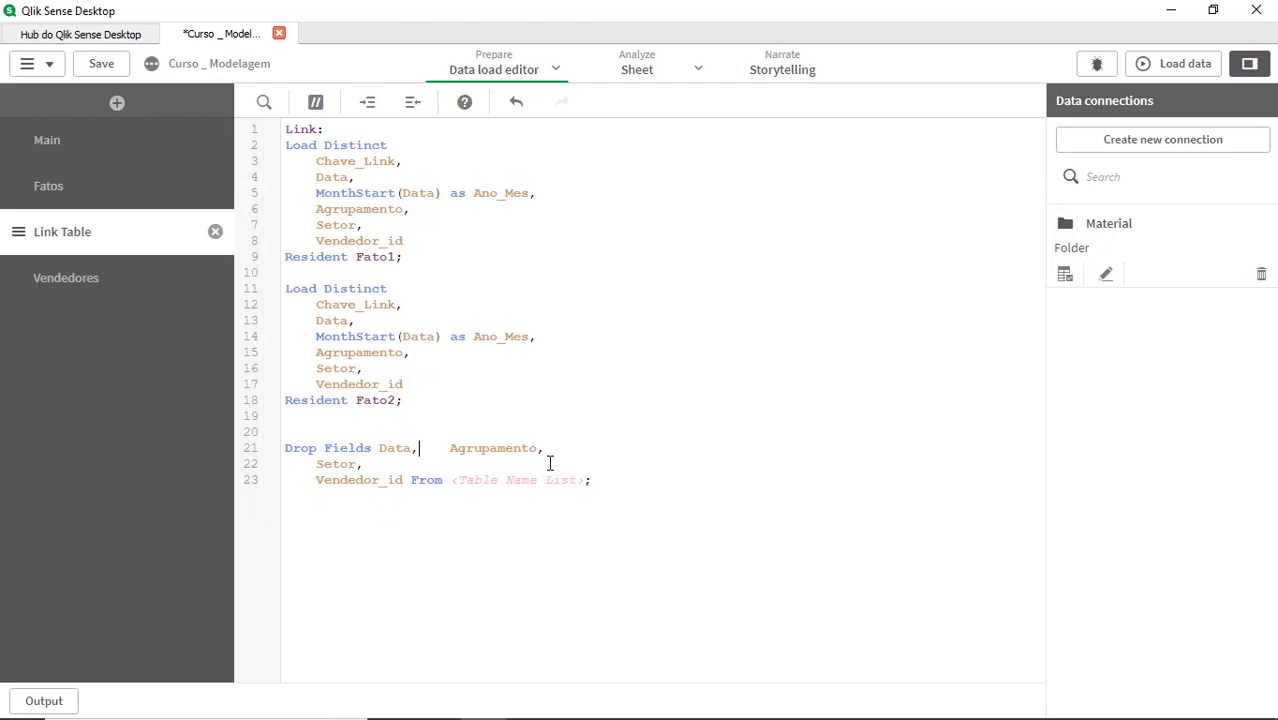
key("Delete")
key("Delete")
key("Delete")
key("Delete")
key("Delete")
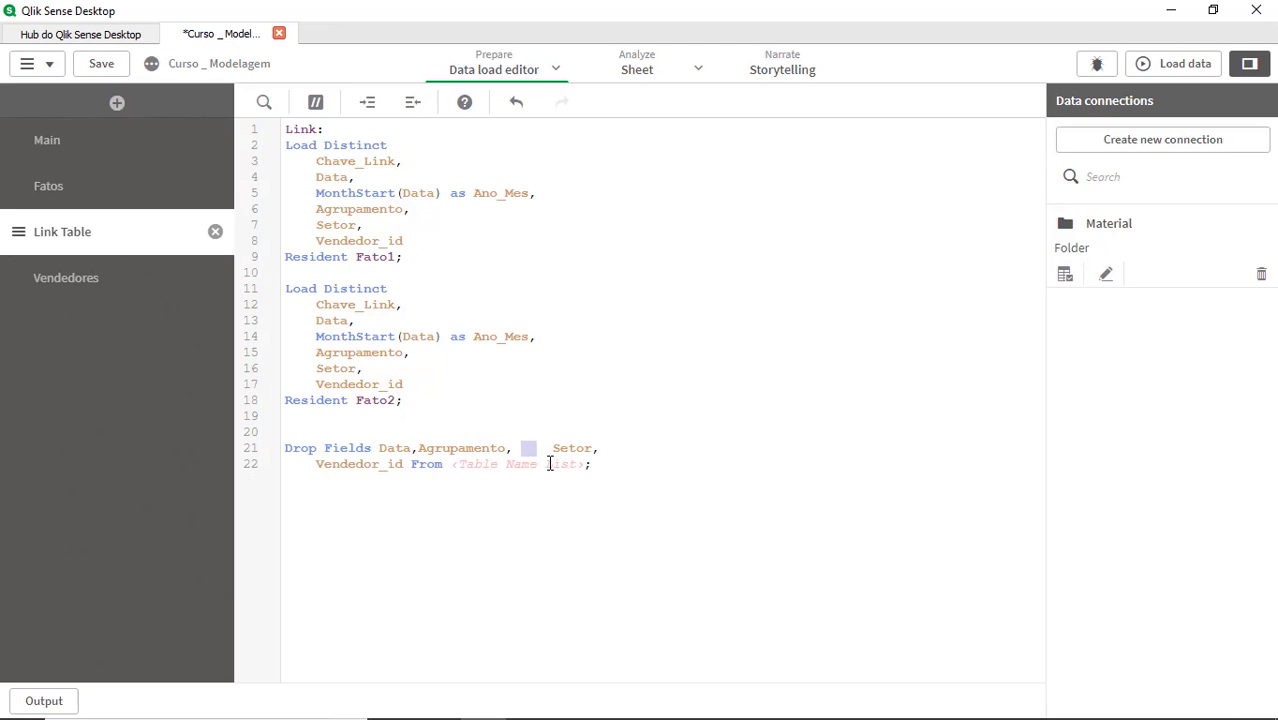
key("Delete")
key("BackSpace")
key("ctrl+Left")
key("Left")
key("Left")
key("Right")
key("Right")
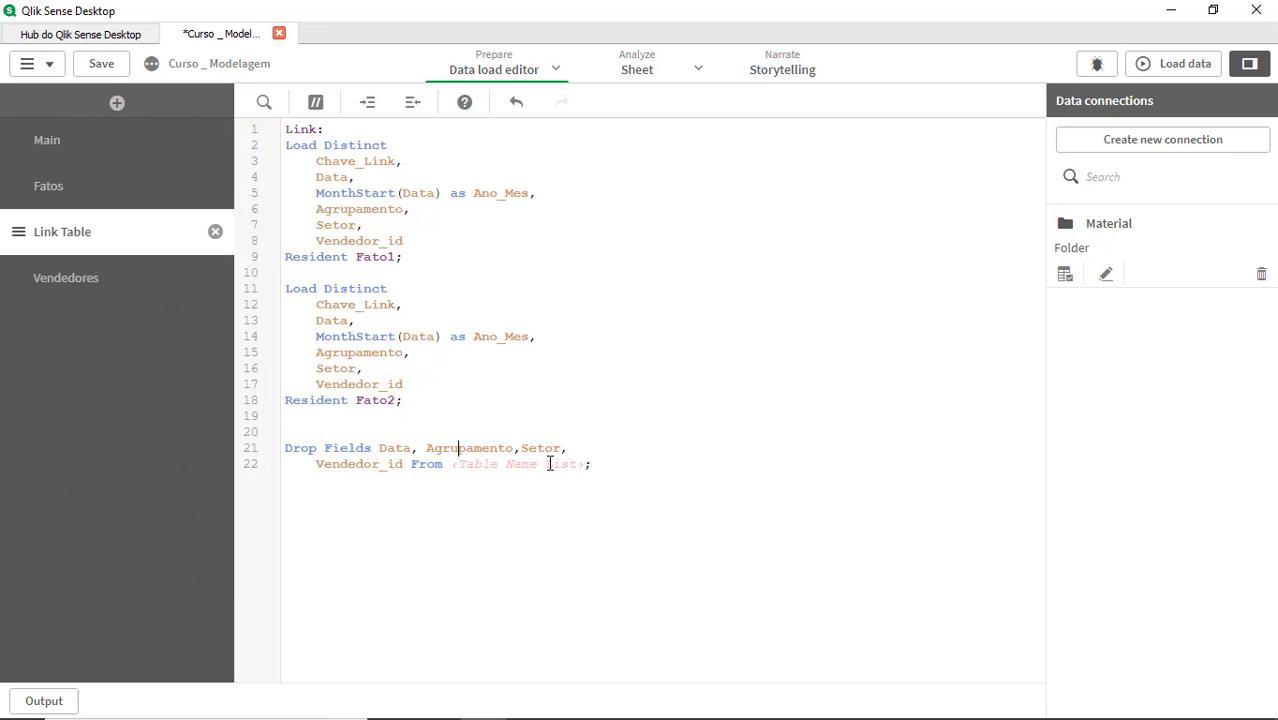
key("Right")
key("Delete")
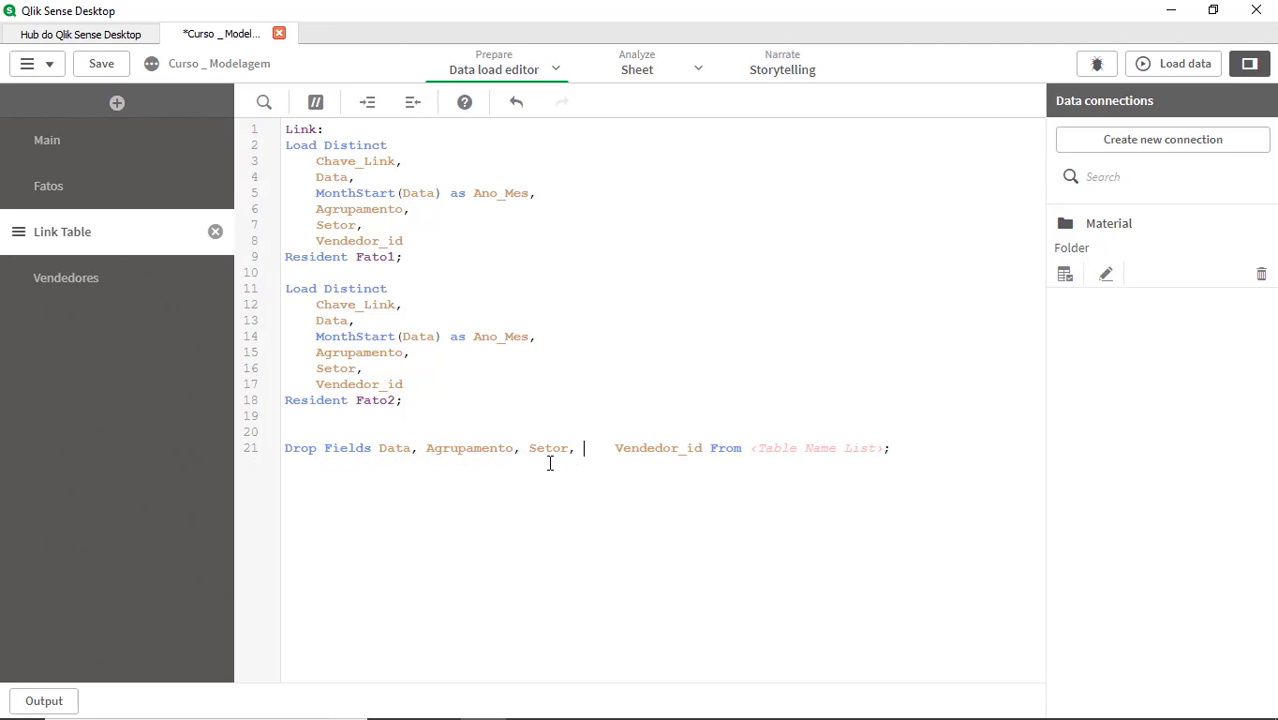
key("Delete")
key("Delete")
key("Delete")
key("Delete")
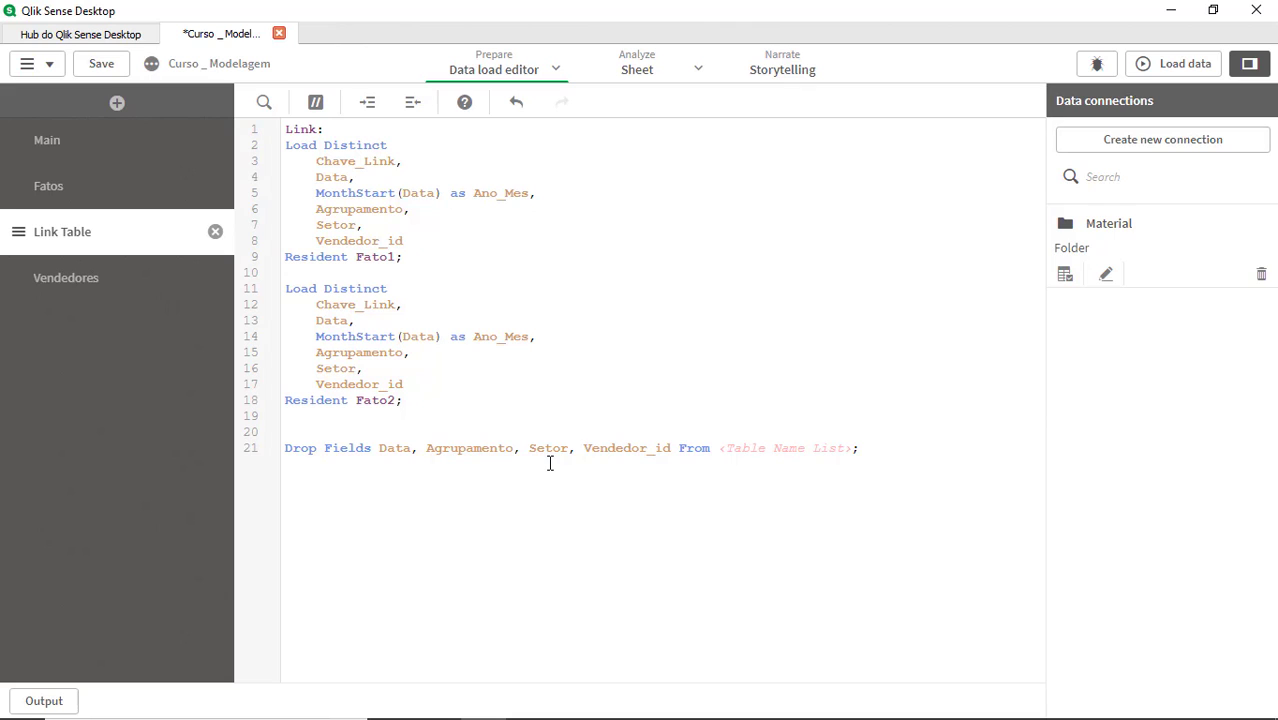
Step: Set the Drop Fields statement's table to Fato1 and duplicate the statement on the following line for Fato2
left_click(728, 451)
type("Fato1")
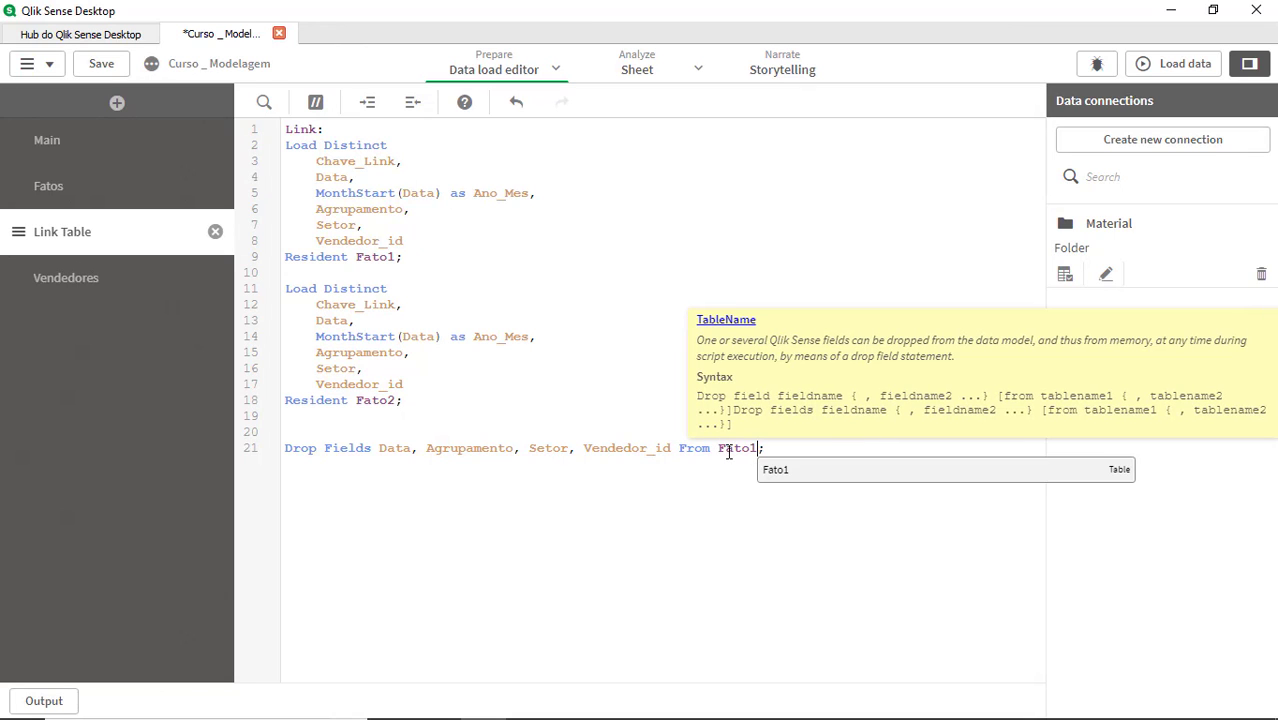
key("Home")
key("shift+End")
key("ctrl+c")
key("End")
key("Return")
key("ctrl+v")
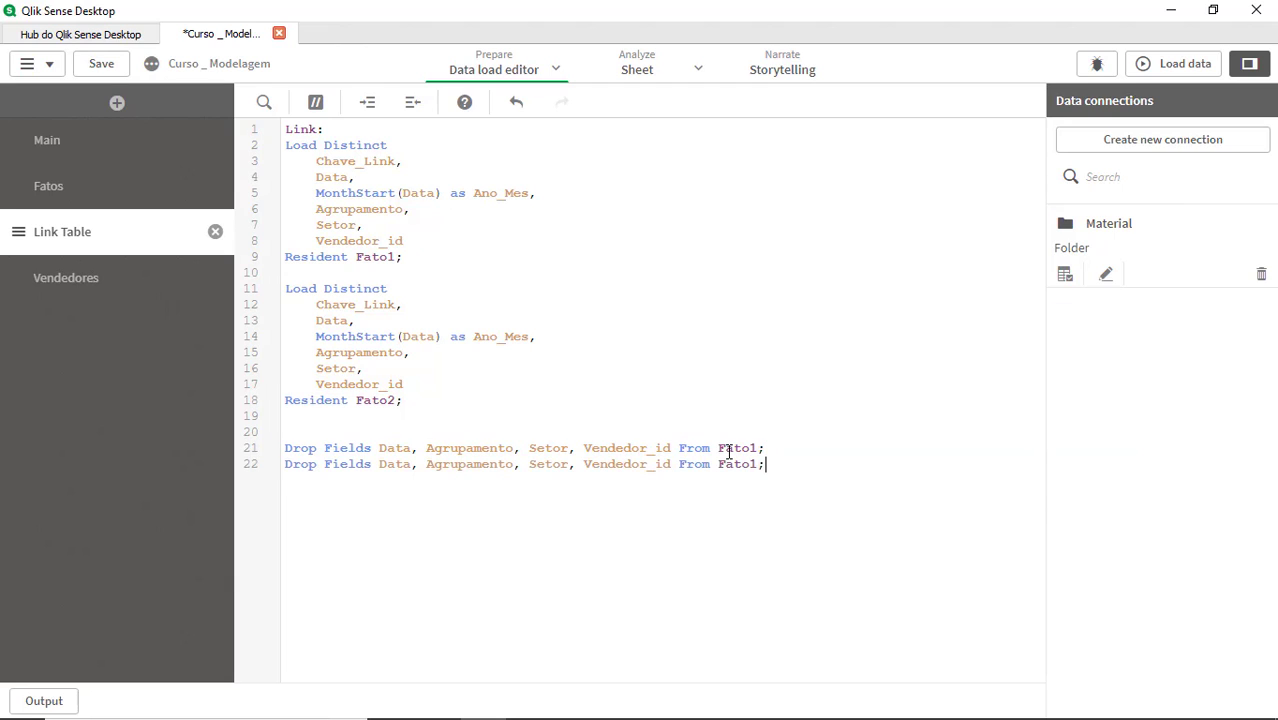
left_click(645, 547)
left_click(835, 336)
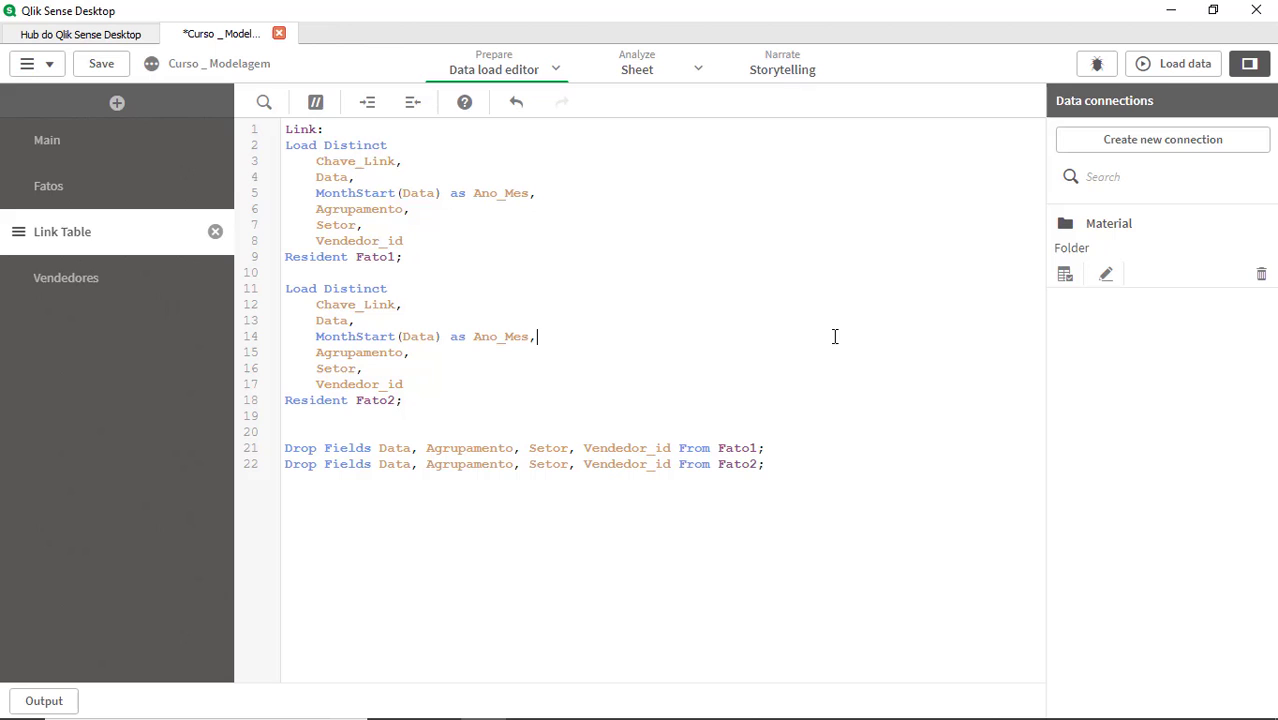
Step: Run the data load, check the field named in the progress log and close the log
left_click(1183, 74)
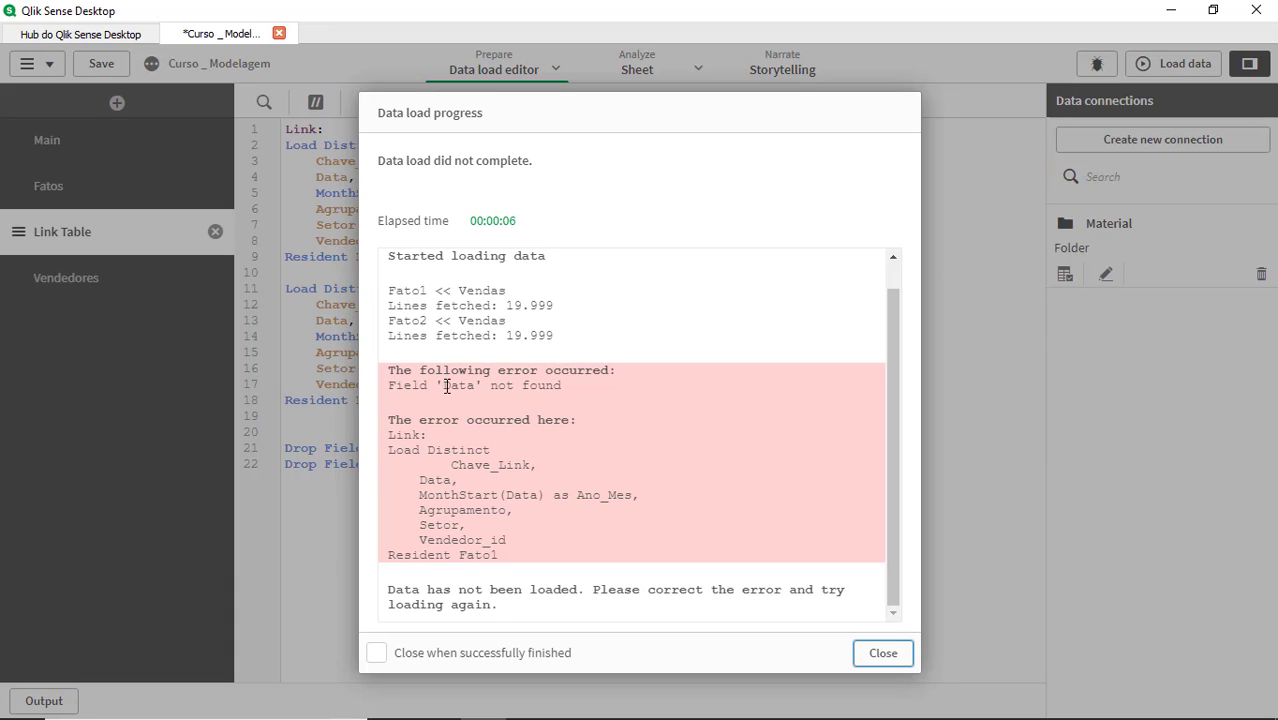
double_click(455, 386)
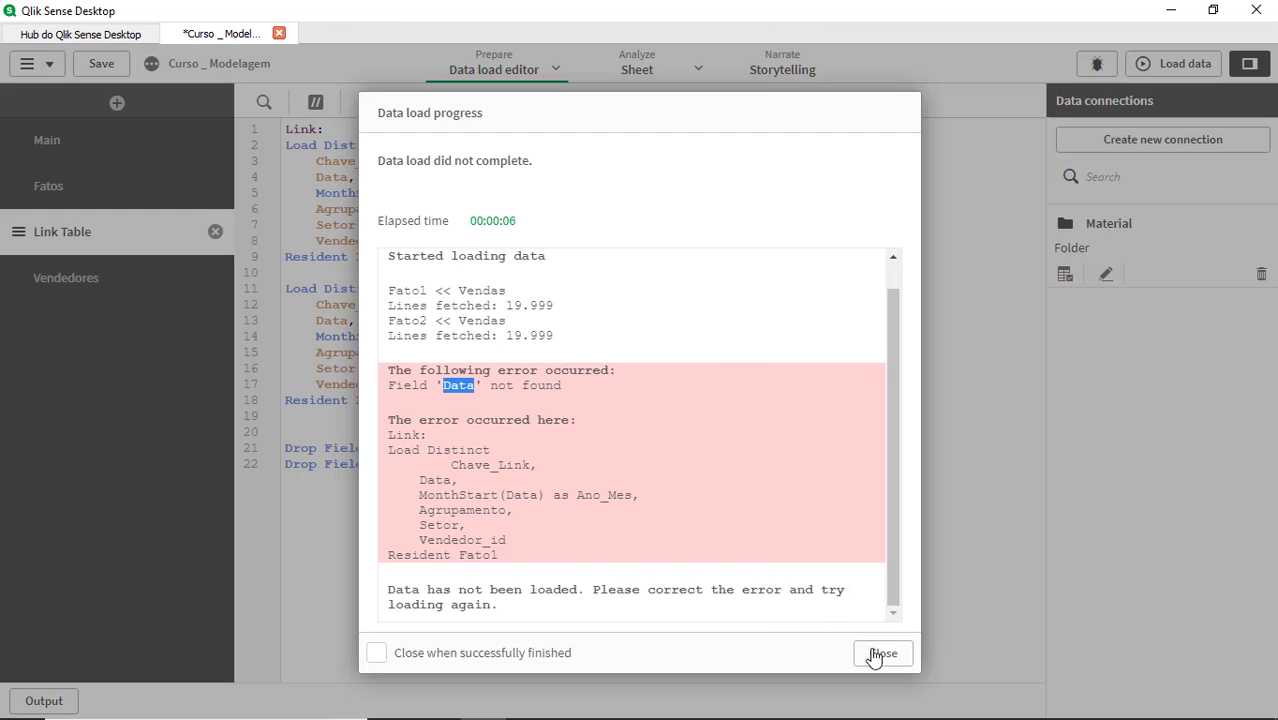
left_click(884, 654)
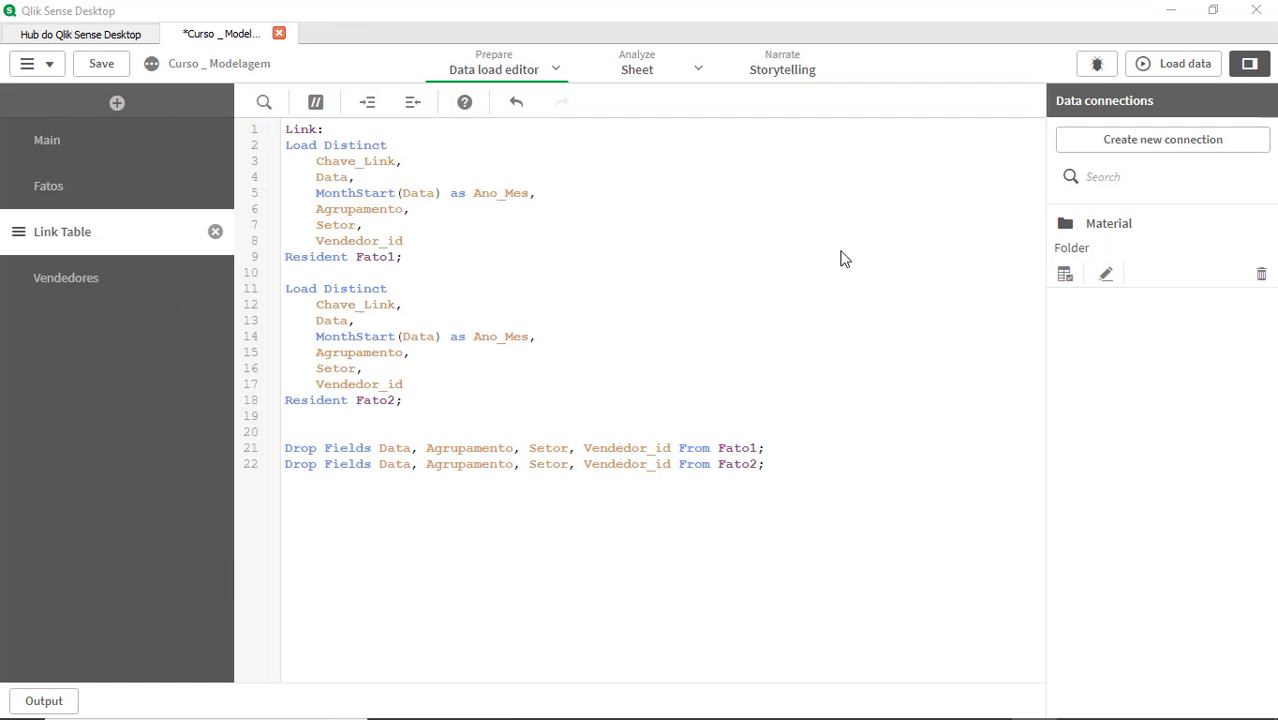
Step: Replace Data_Nova with Data in the Unqualify statement of the Fatos section
double_click(418, 193)
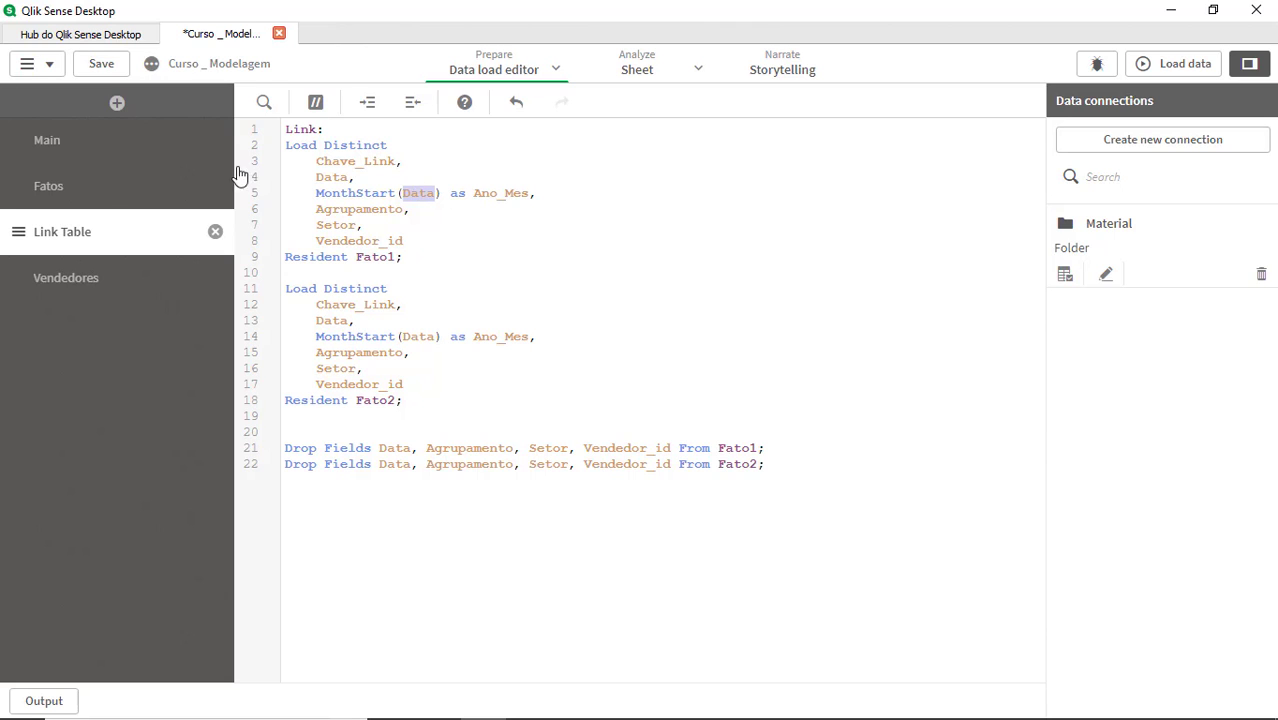
left_click(86, 189)
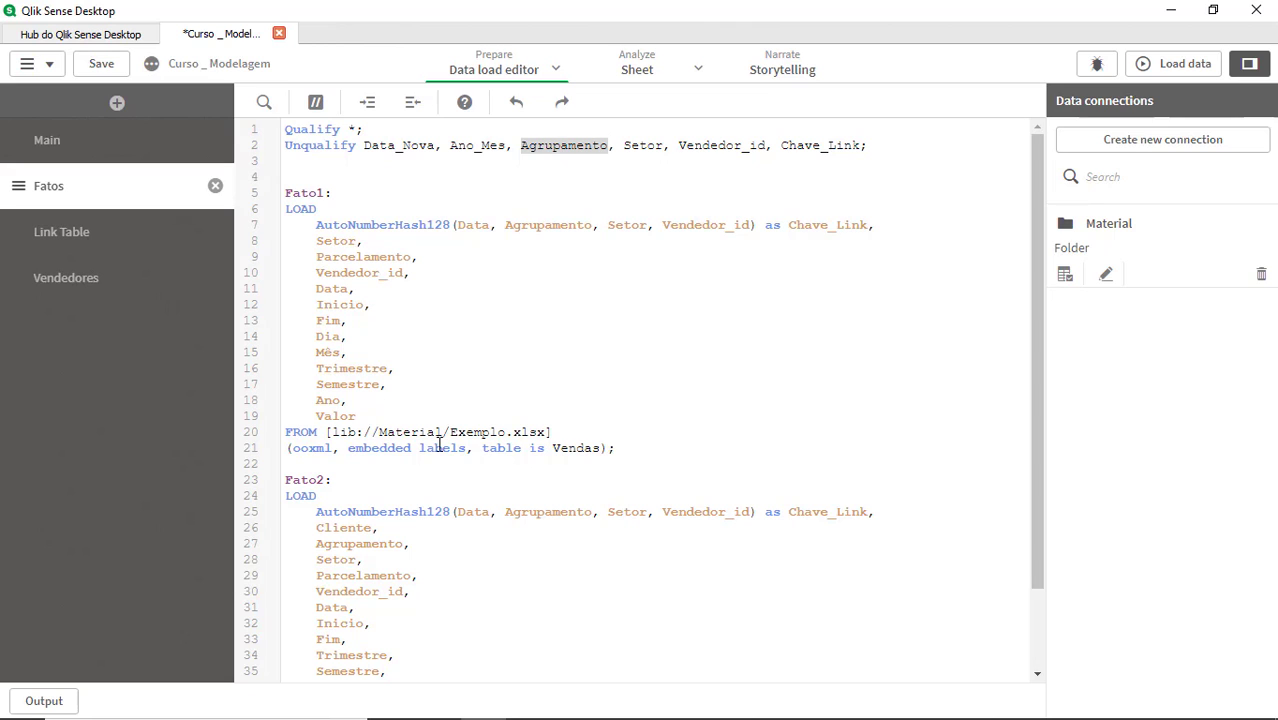
scroll(528, 606, "down", 2)
scroll(528, 606, "up", 2)
double_click(398, 146)
type("Data")
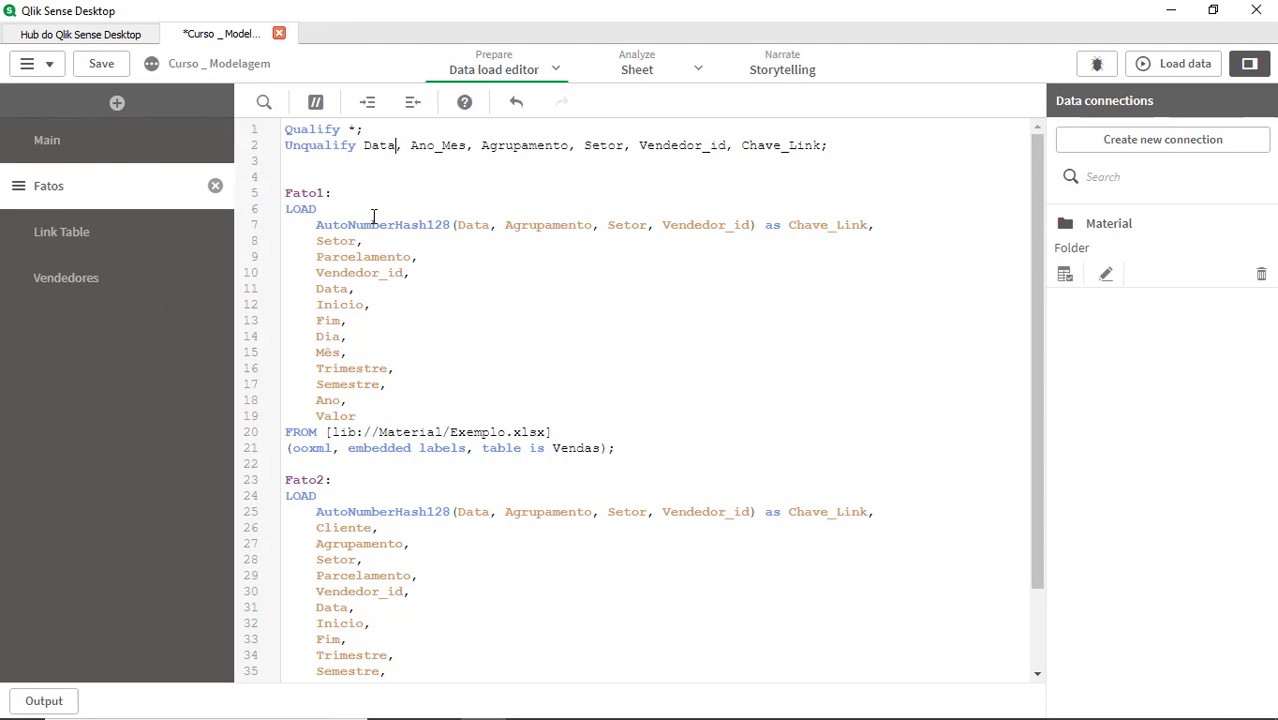
Step: Add Agrupamento as a field above Setor in the Fato1 load, followed by a comma, and check Vendedor_id in both fact tables
double_click(564, 226)
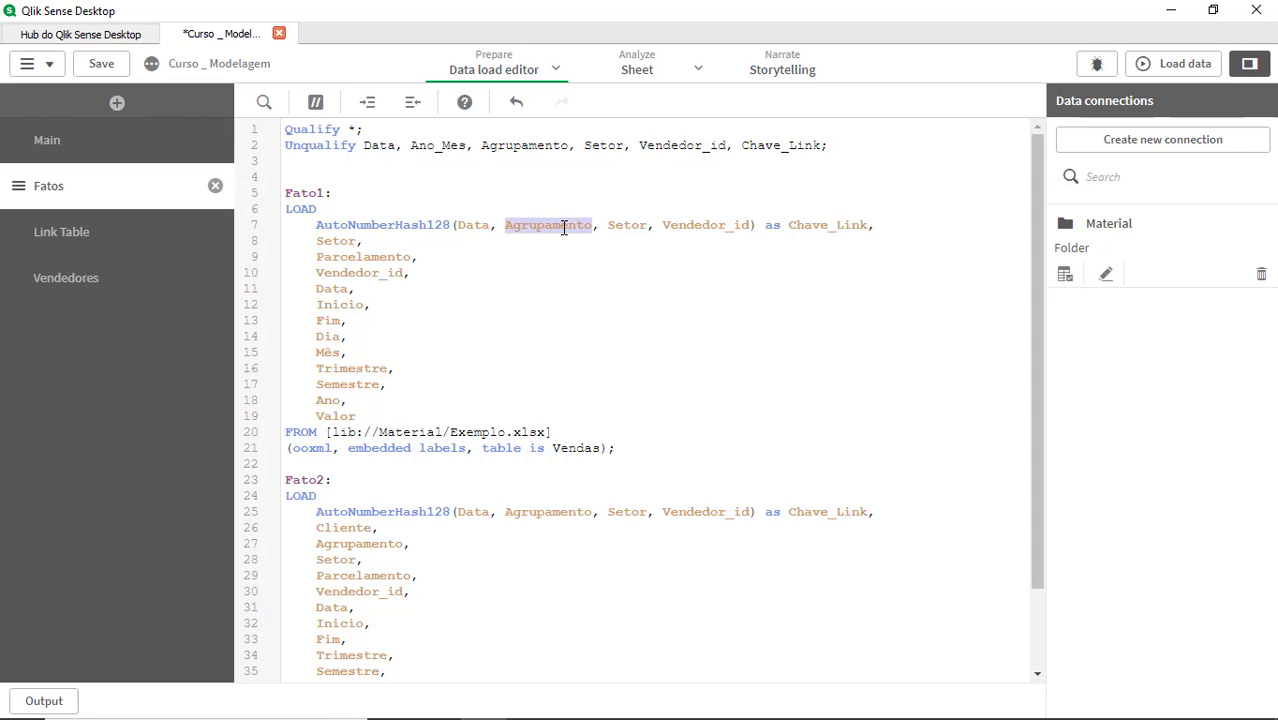
left_click(316, 248)
key("Return")
key("Up")
key("ctrl+v")
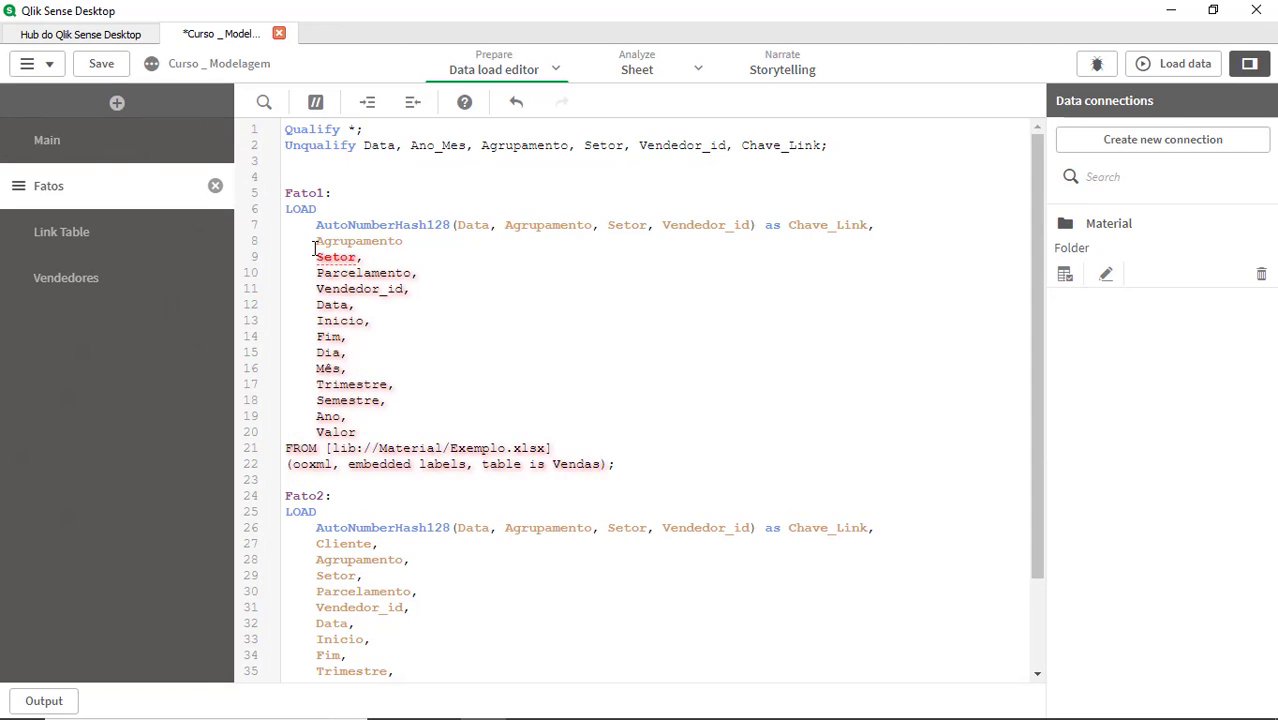
double_click(376, 288)
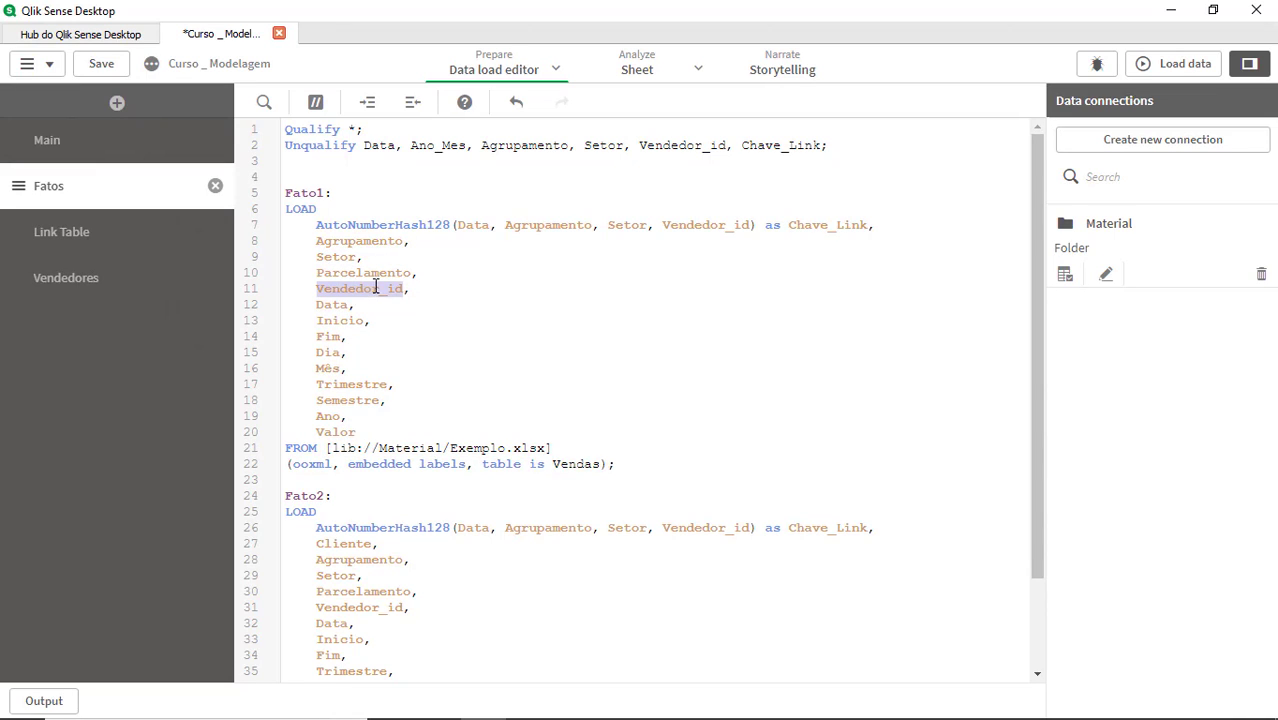
double_click(375, 608)
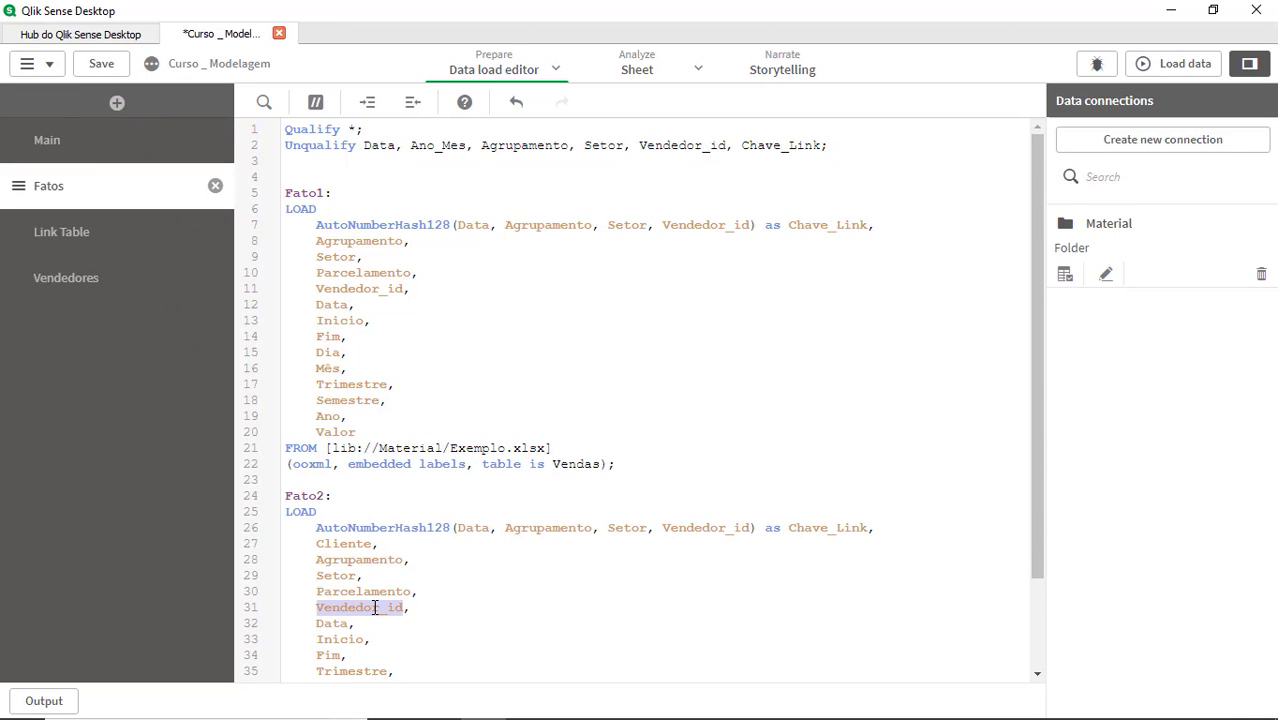
Step: Review the Drop Fields statements in the Link Table section, run the data load and close the progress log
left_click(100, 235)
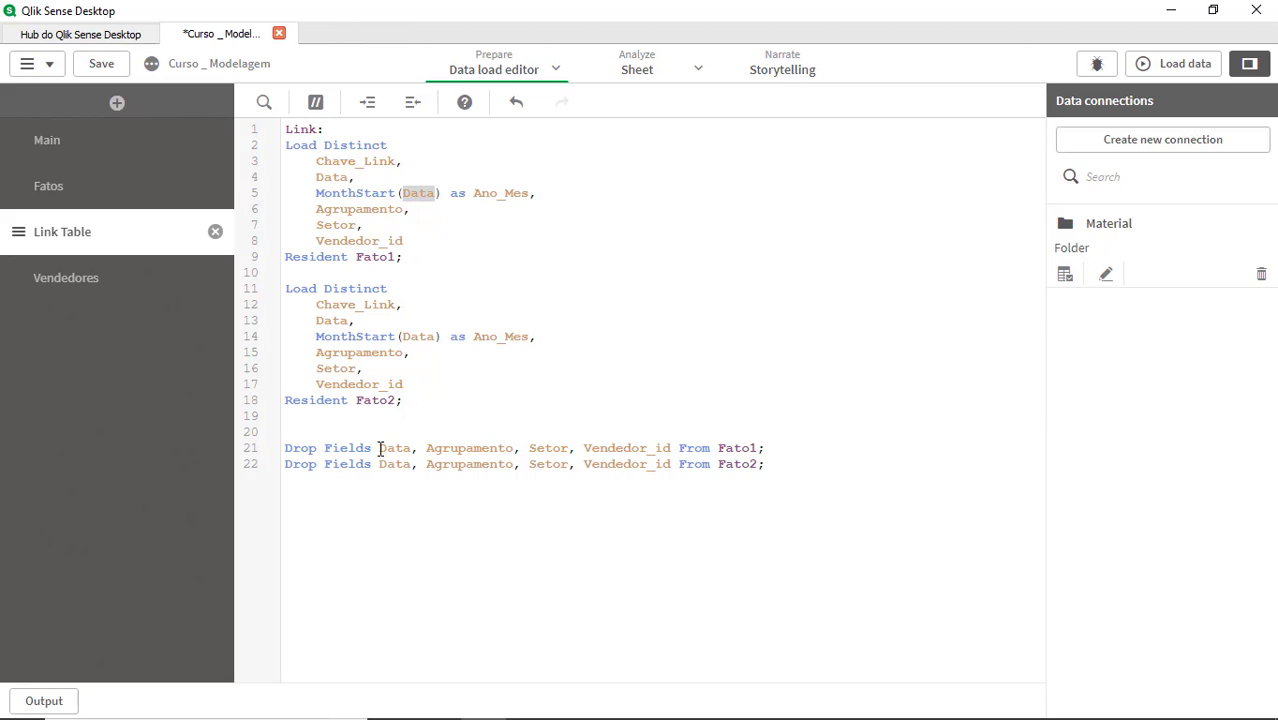
left_click_drag(379, 449, 599, 497)
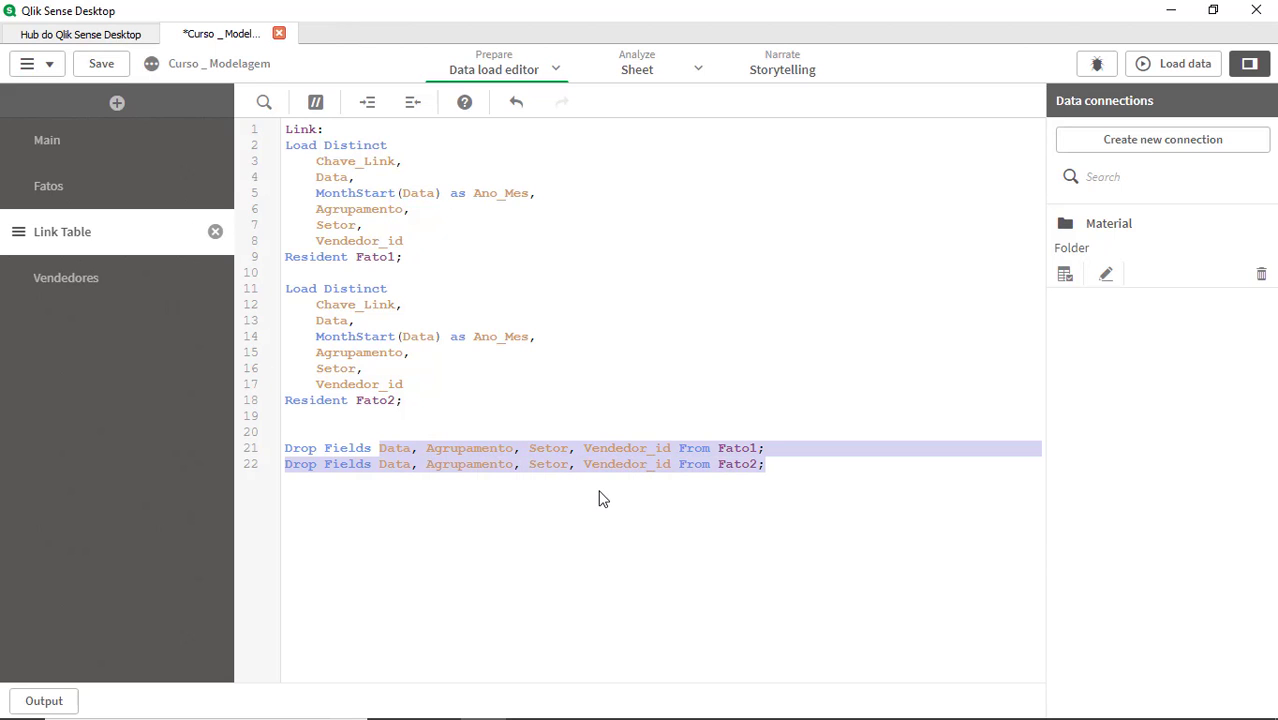
left_click(1168, 63)
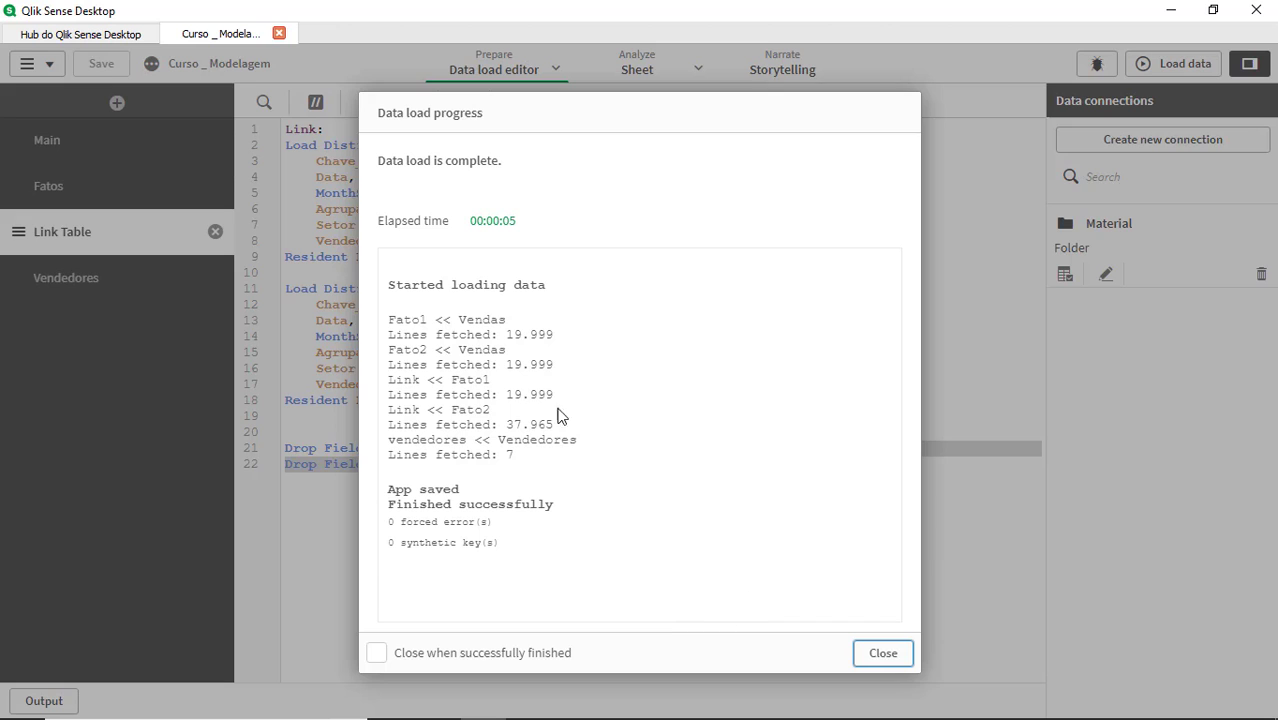
left_click(889, 654)
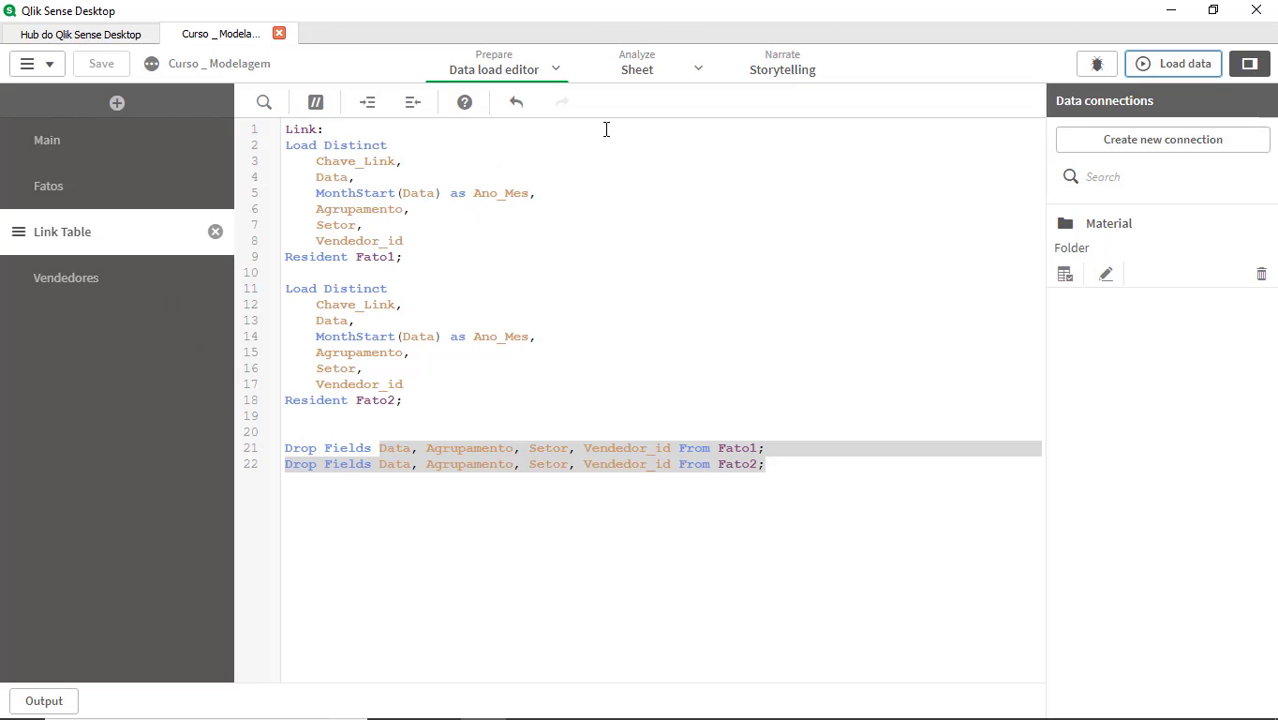
Step: Open the data model viewer and arrange Link between and slightly above Fato1 and Fato2, with vendedores above Link on its Fato2 side
left_click(556, 71)
left_click(485, 190)
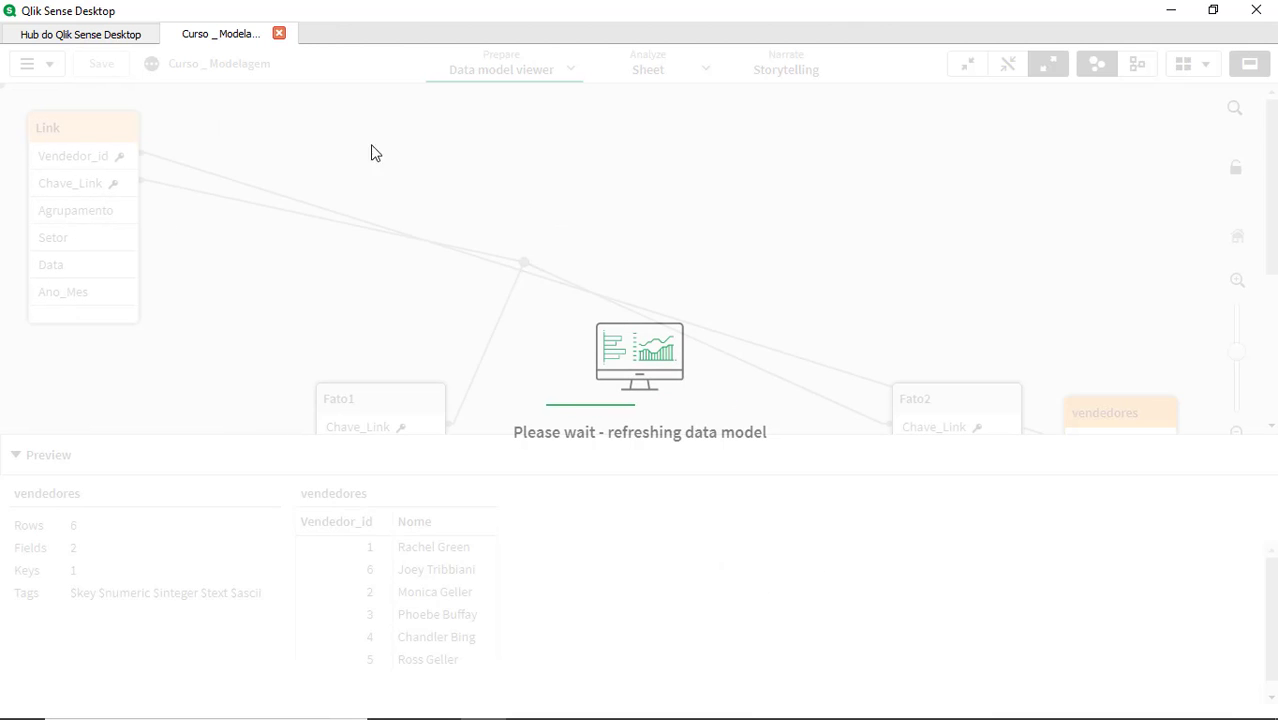
left_click_drag(53, 115, 337, 257)
left_click_drag(608, 265, 443, 420)
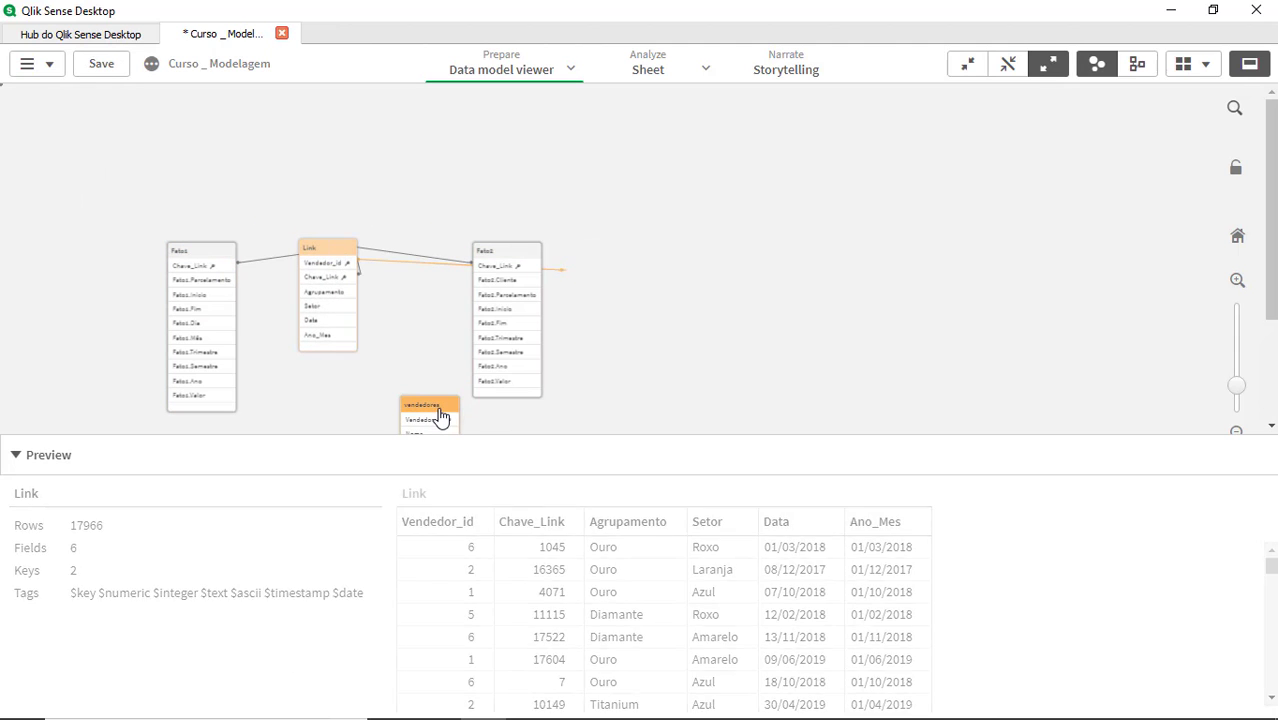
left_click_drag(334, 250, 337, 205)
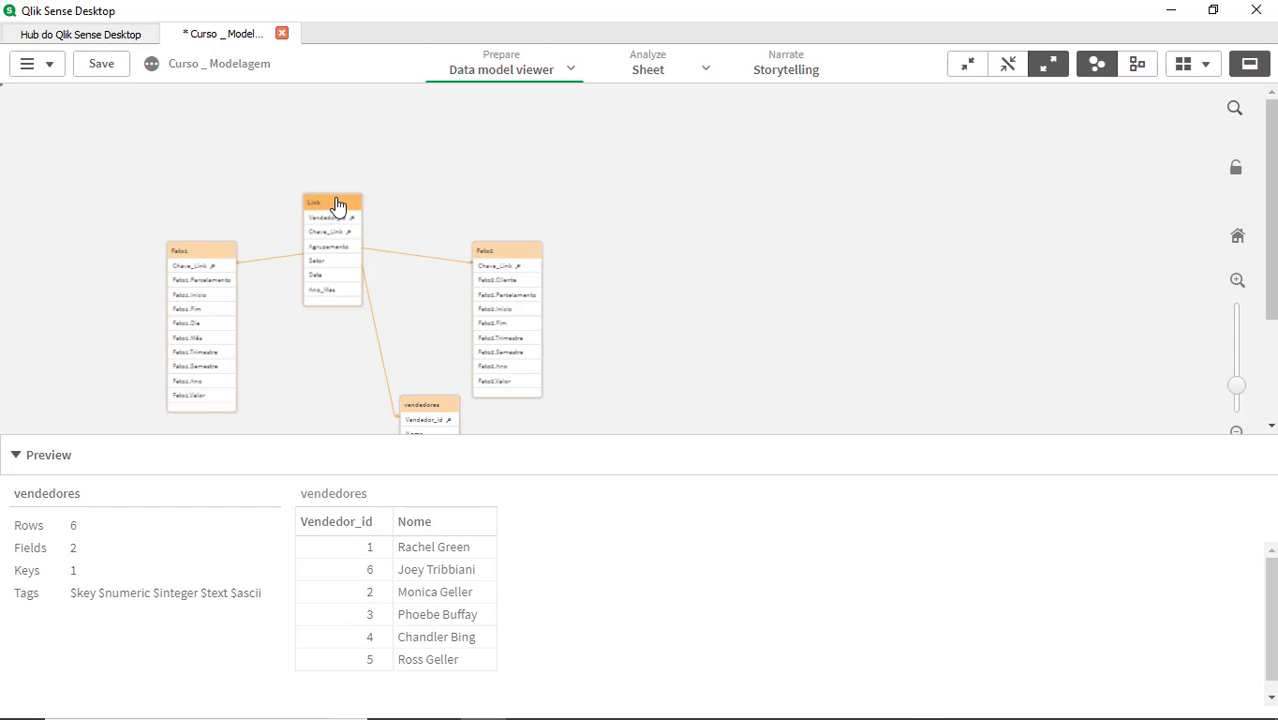
left_click(1236, 285)
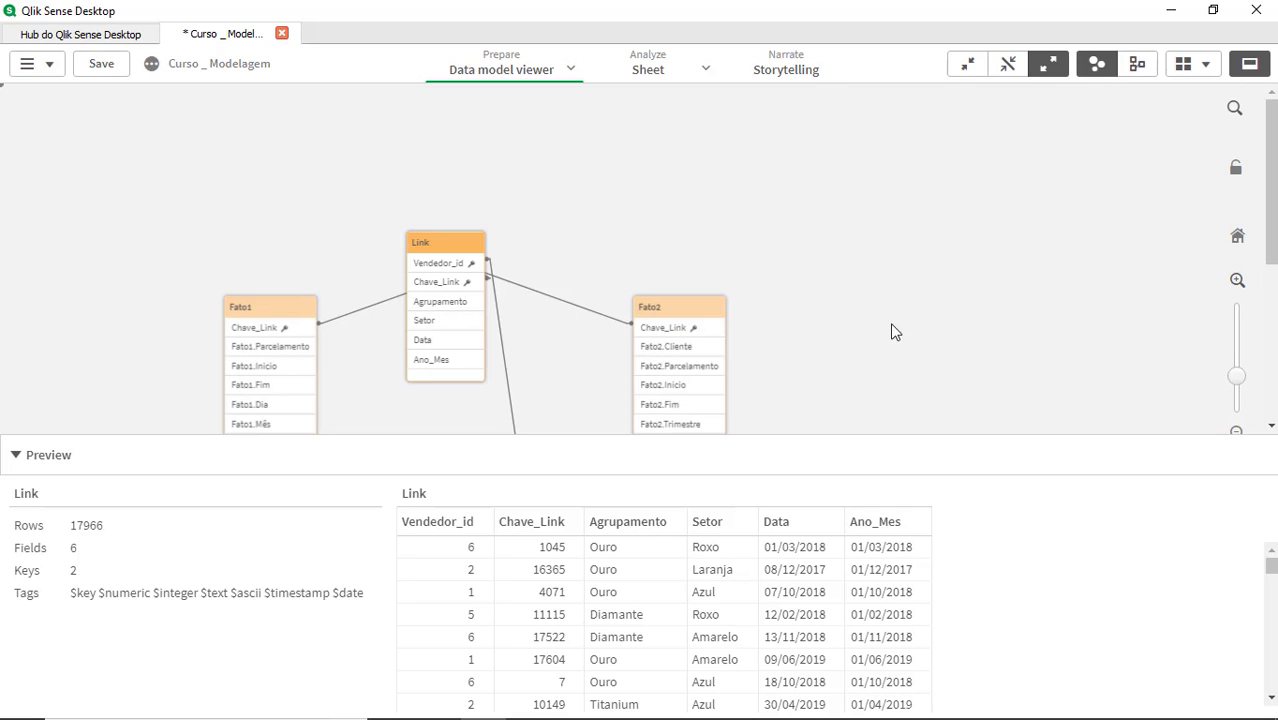
left_click_drag(1269, 246, 1269, 320)
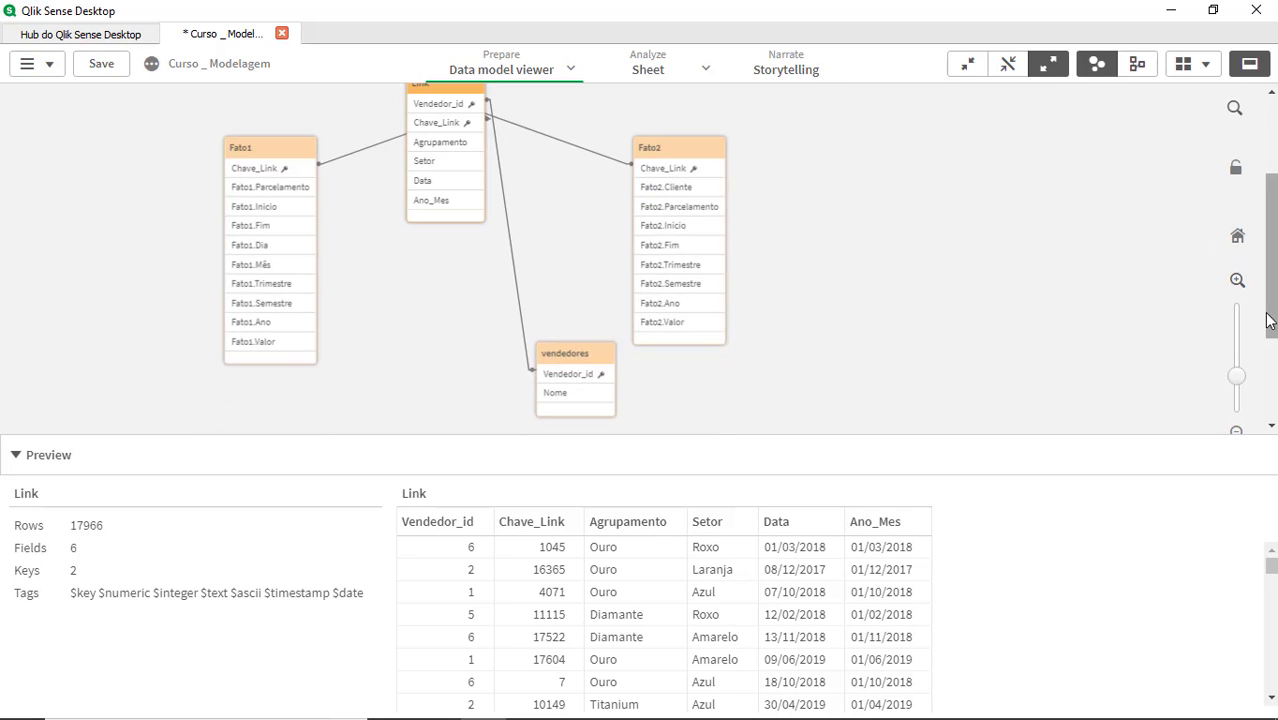
left_click_drag(573, 362, 619, 194)
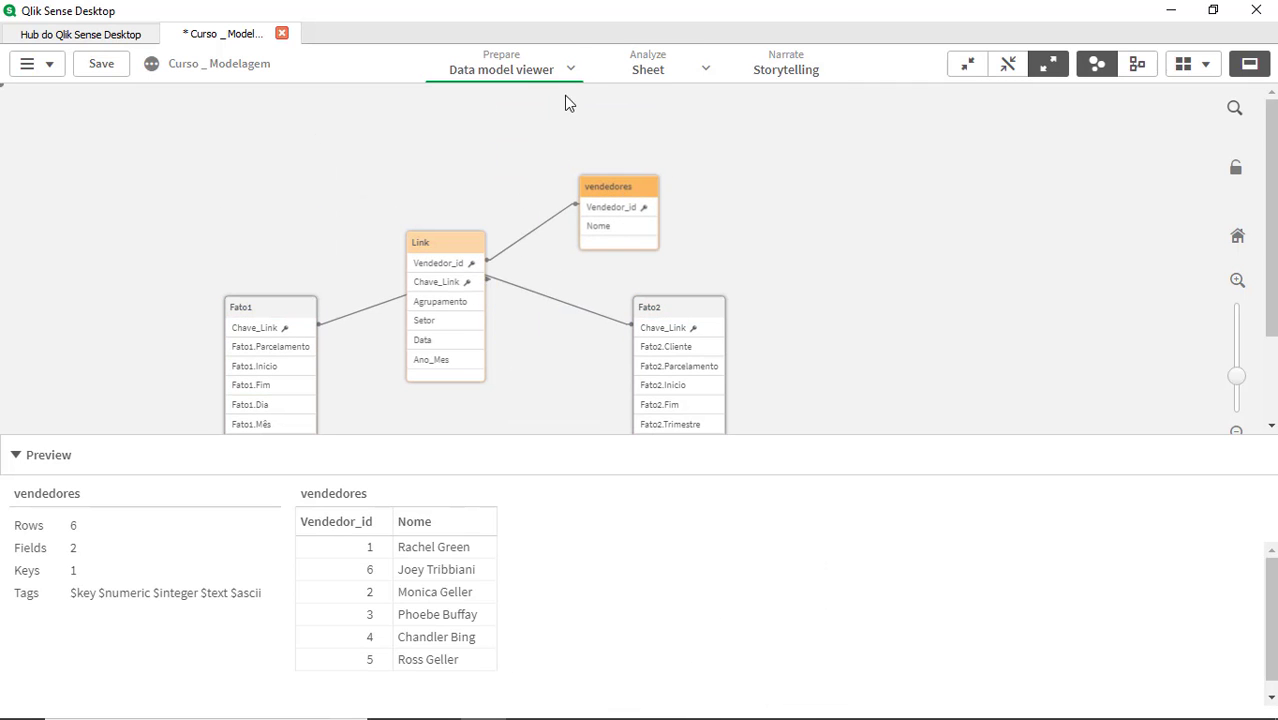
Step: Save the app with the rearranged data model and return to the data load editor
left_click(571, 69)
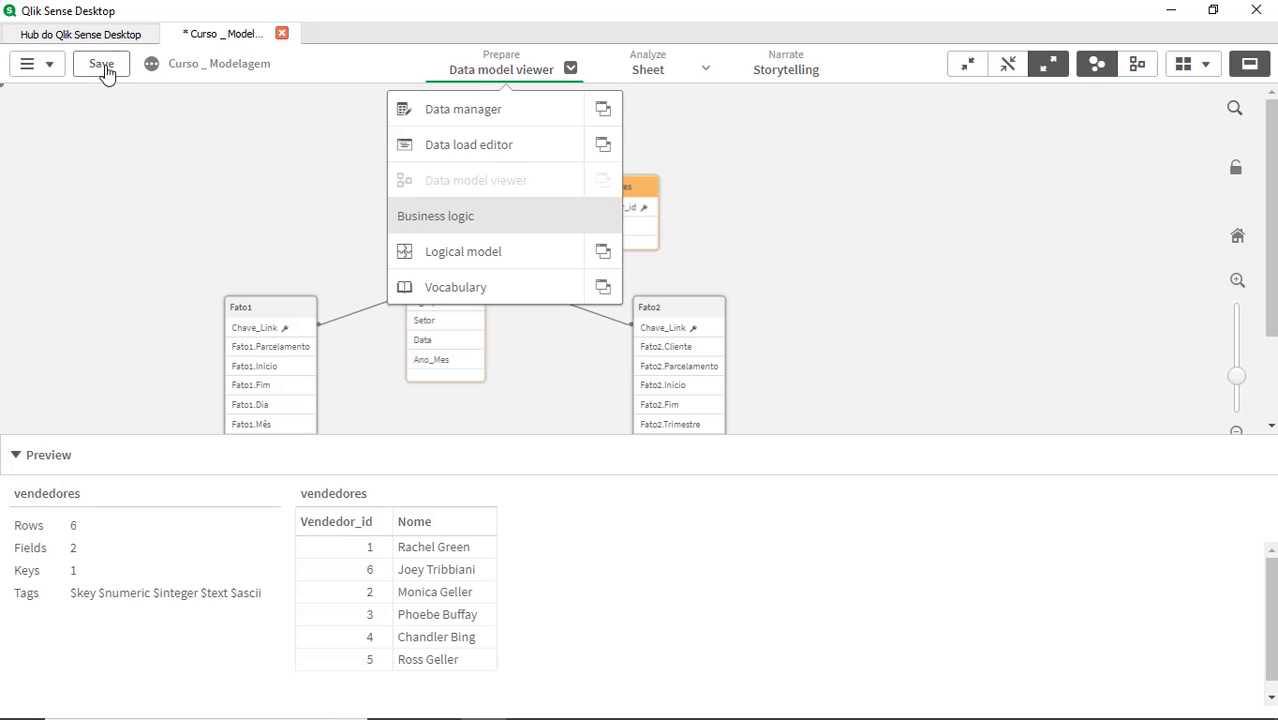
left_click(104, 68)
left_click(571, 70)
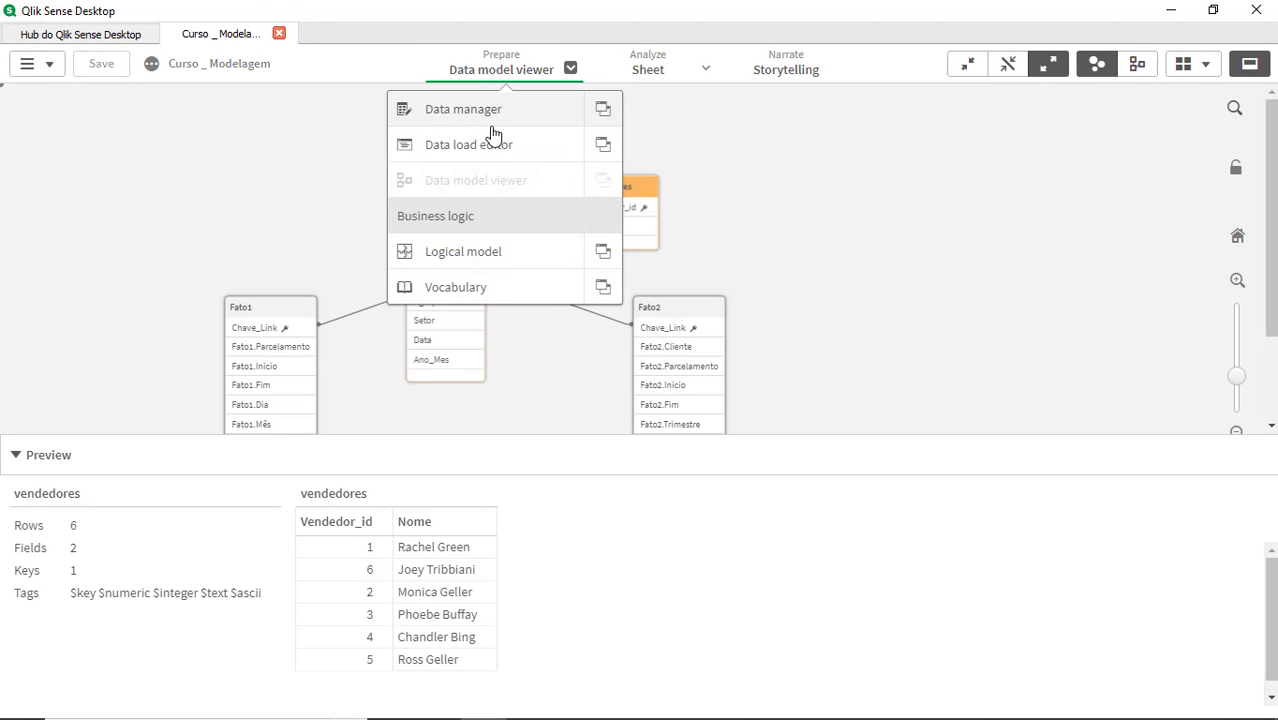
left_click(493, 150)
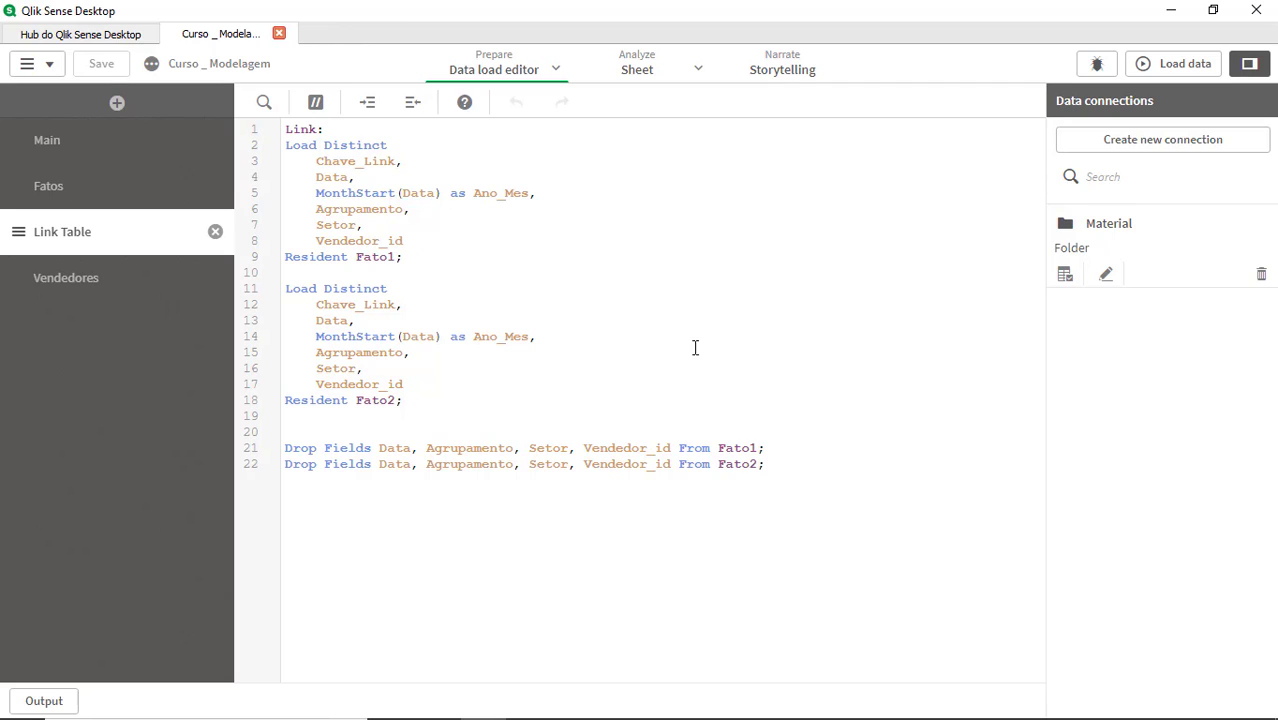
Step: Prefix the Fato1 LOAD statement in the Fatos section with First 10
left_click(77, 200)
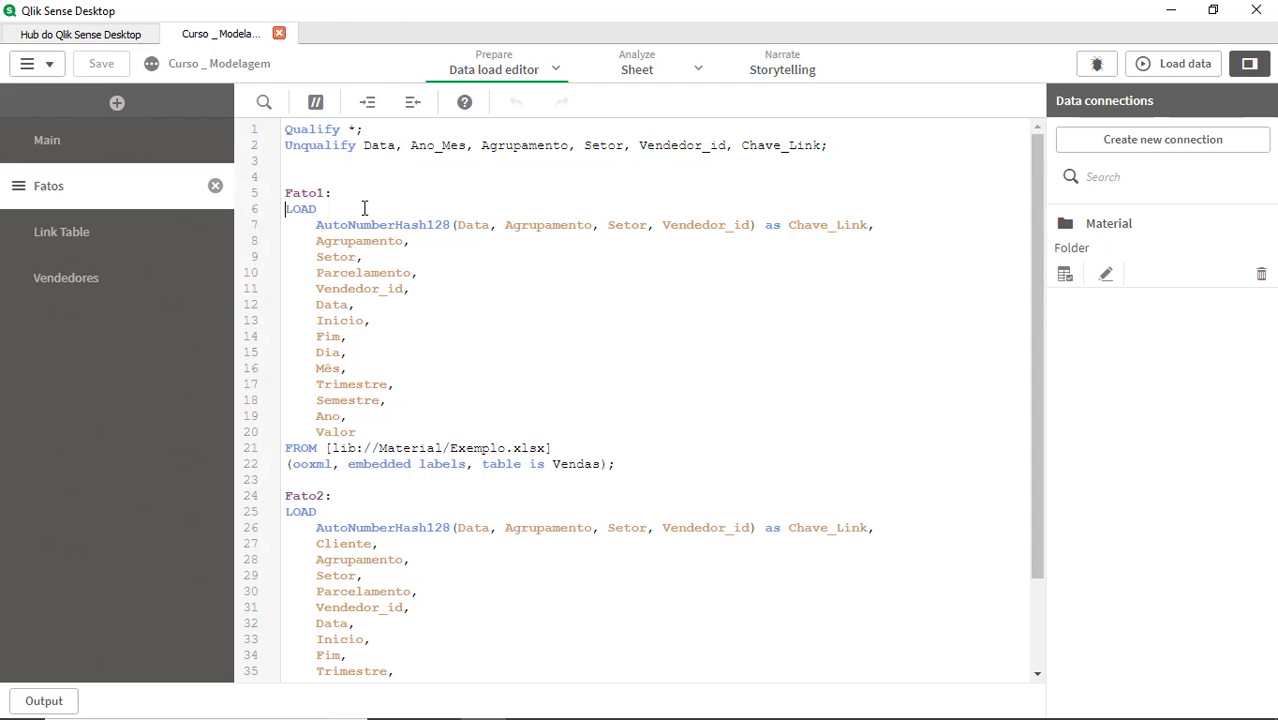
type("First ")
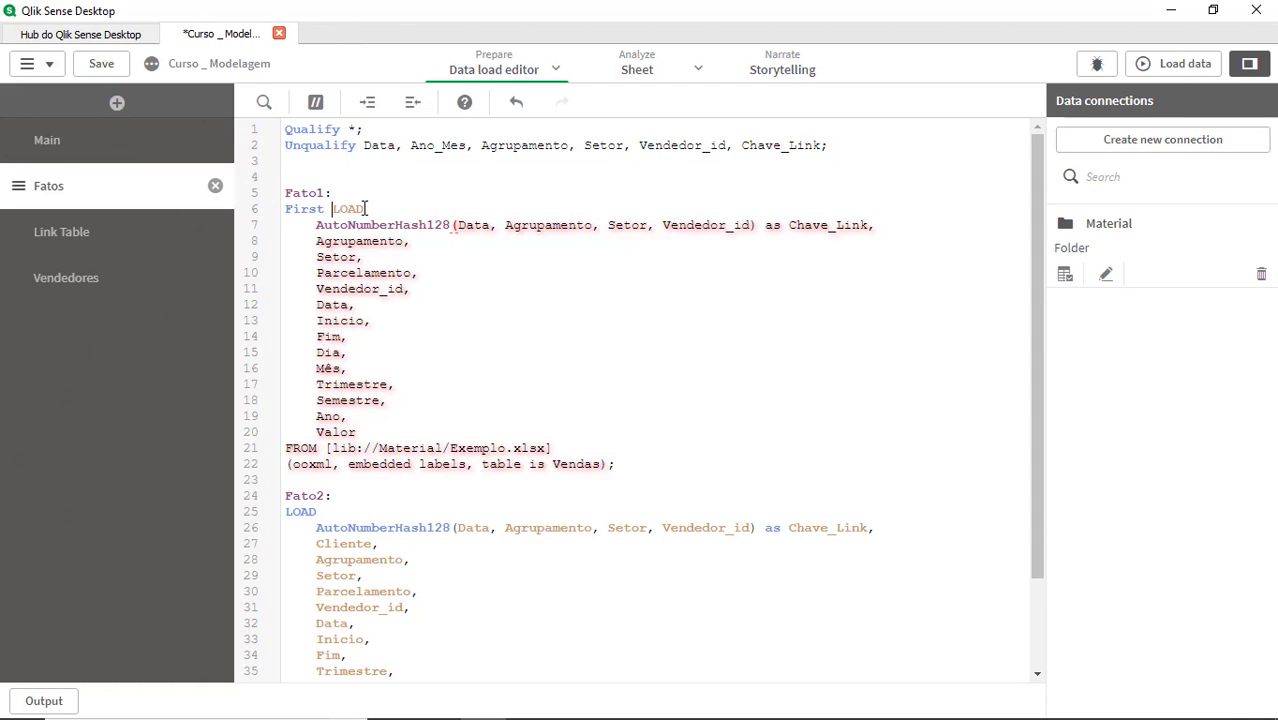
type("10")
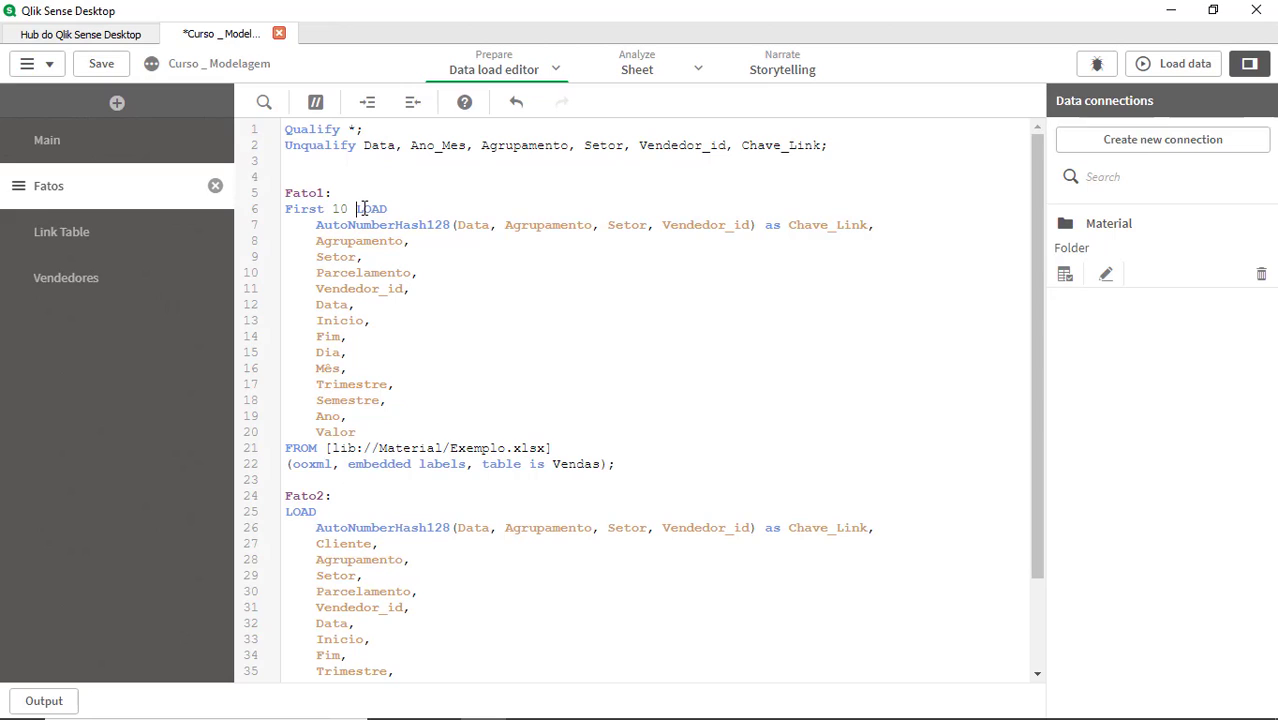
Step: Copy the First 10 prefix to the Fato2 LOAD statement, run the data load and close the progress log
key("shift+Home")
key("ctrl+c")
left_click(382, 504)
key("ctrl+v")
key("Delete")
left_click(1165, 63)
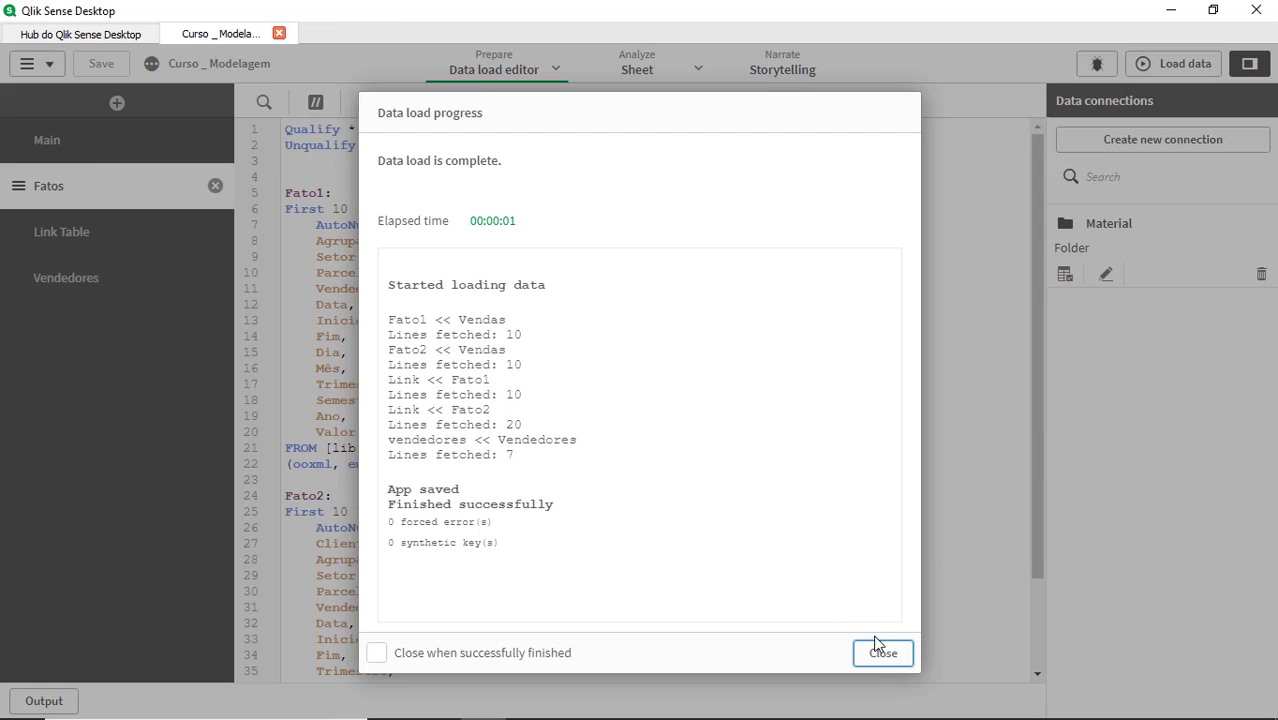
left_click(888, 652)
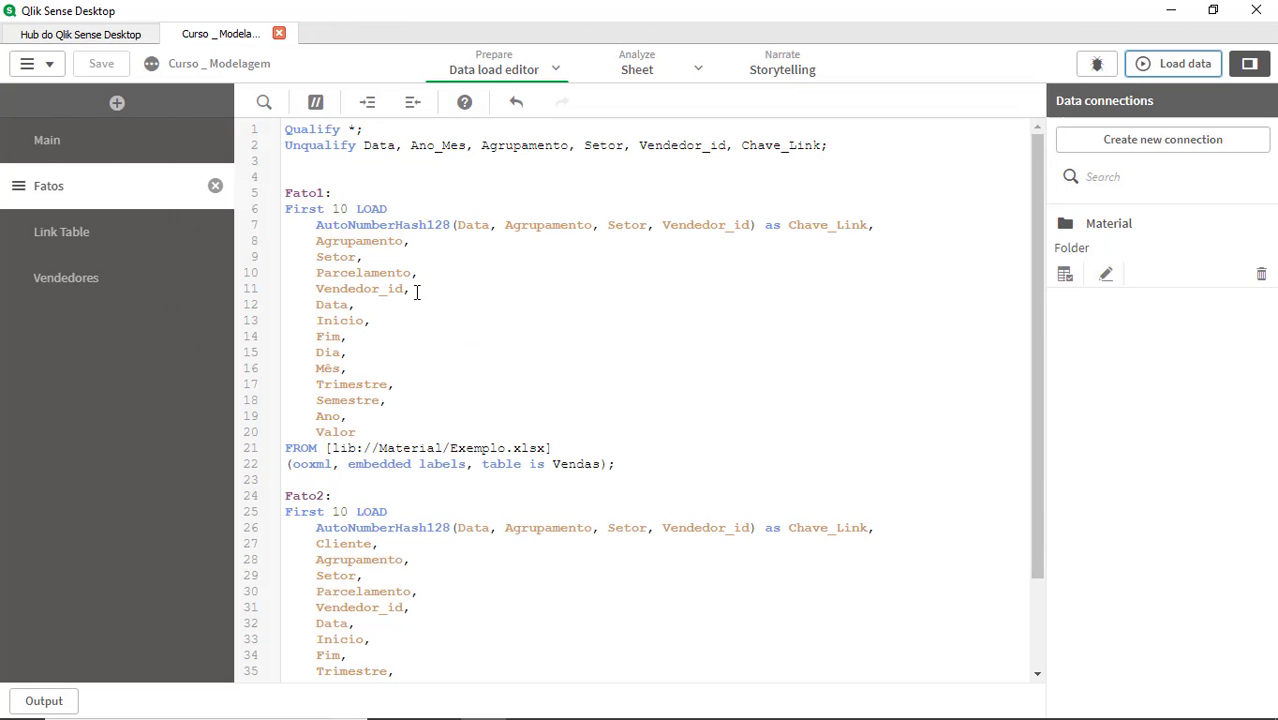